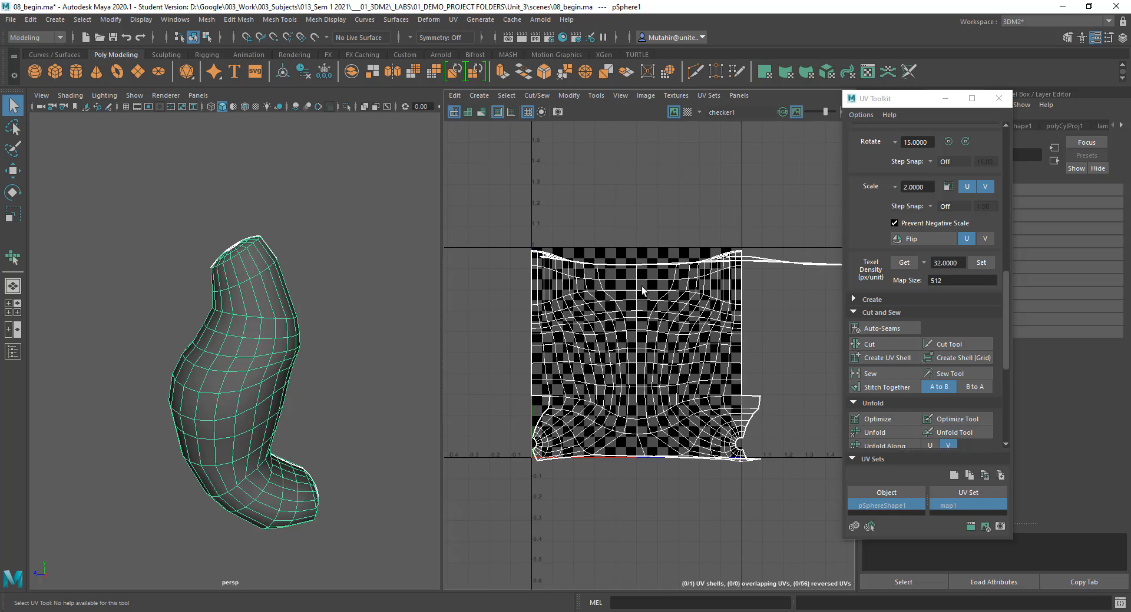
Step: Set up two side-by-side panes, switching the front view to perspective with textured shading to show the checker on the mesh
alt+right_drag(641, 286, 650, 276)
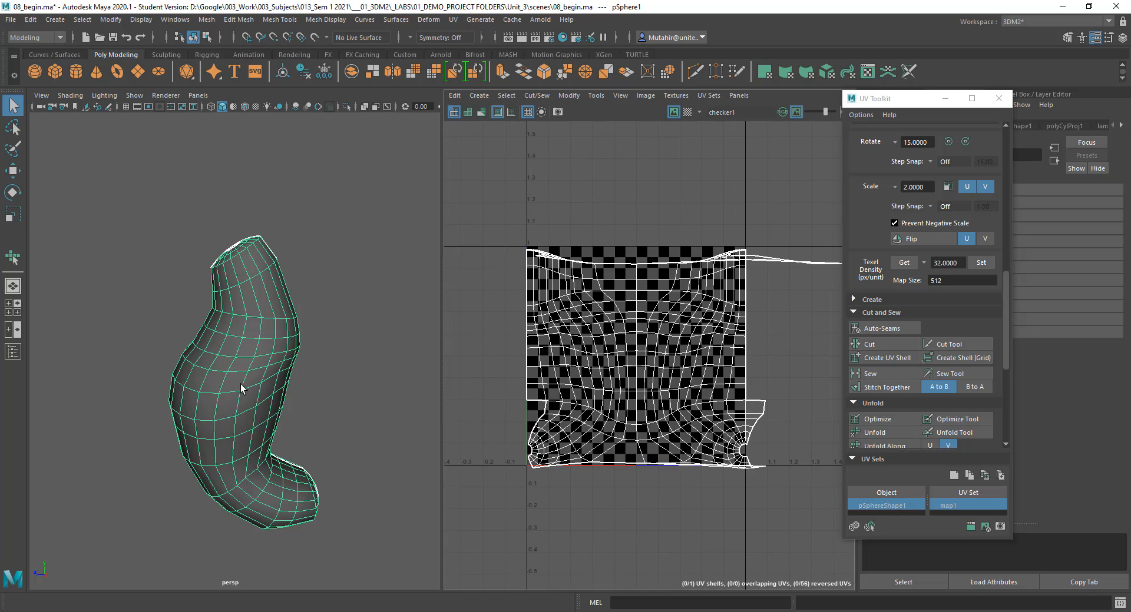
click(19, 331)
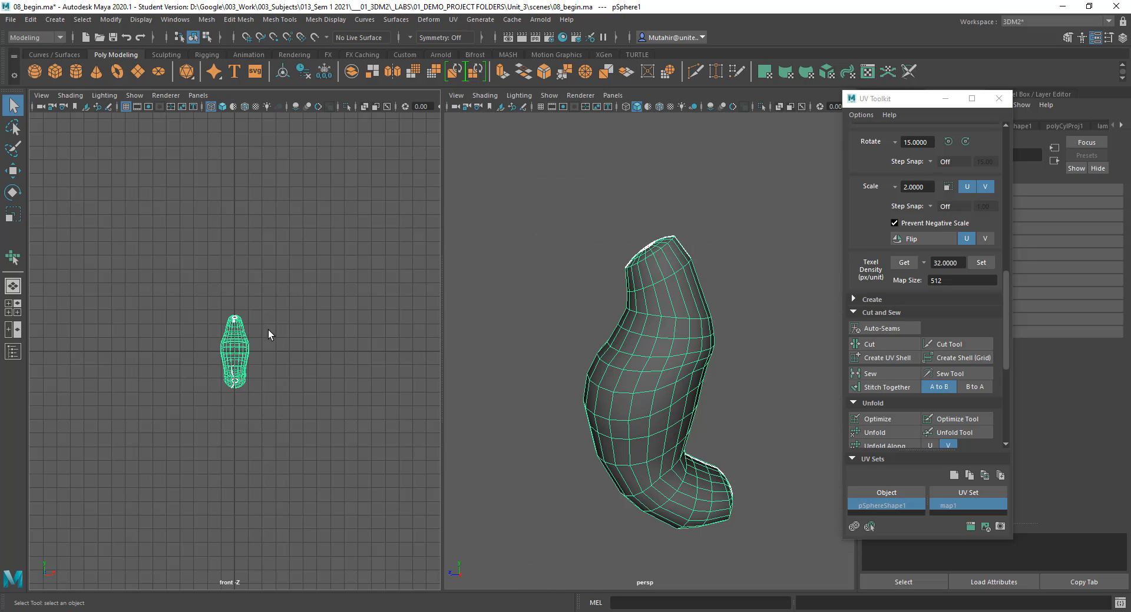
alt+middle_drag(268, 331, 285, 308)
key(space)
mouse_move(275, 308)
mouse_down()
mouse_move(279, 285)
mouse_move(281, 312)
mouse_move(304, 324)
mouse_up()
key(6)
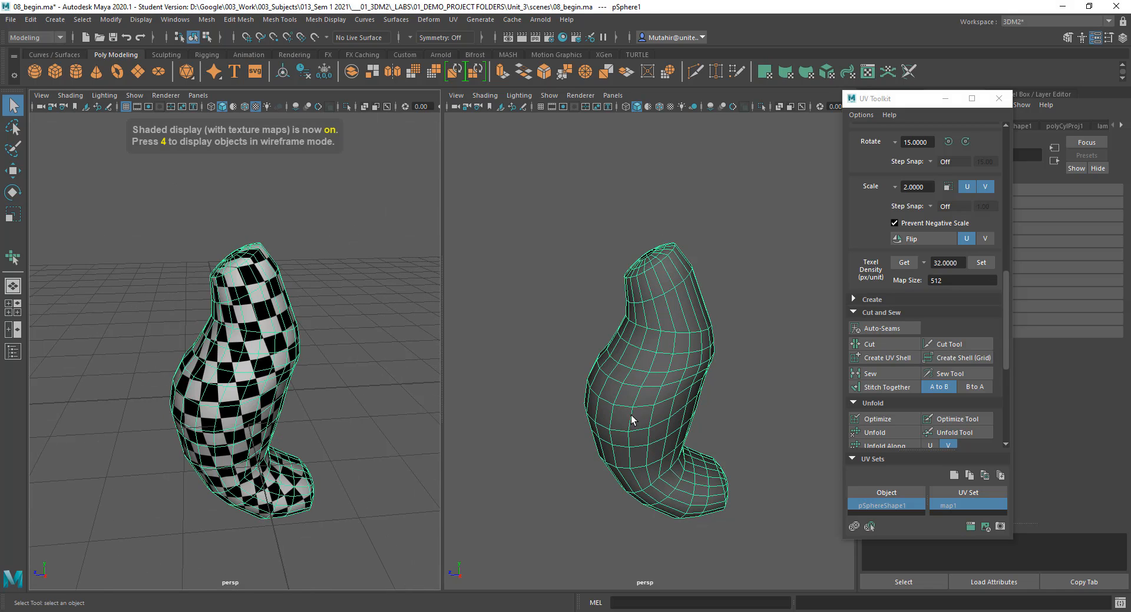
alt+drag(231, 400, 265, 371)
alt+right_drag(265, 371, 315, 294)
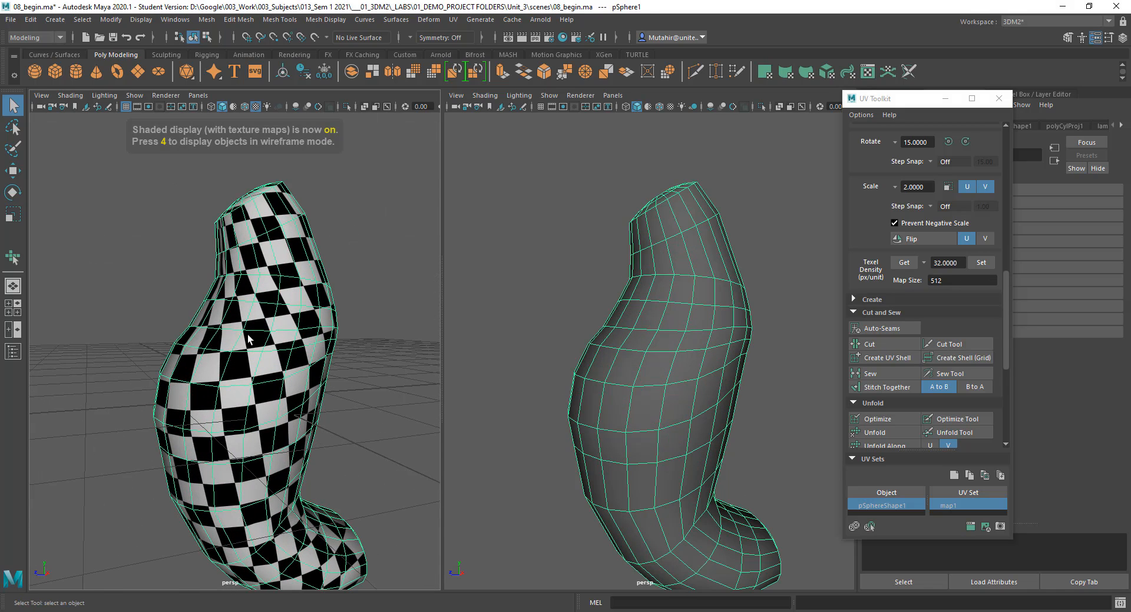
alt+middle_drag(264, 369, 251, 349)
alt+right_drag(685, 457, 675, 346)
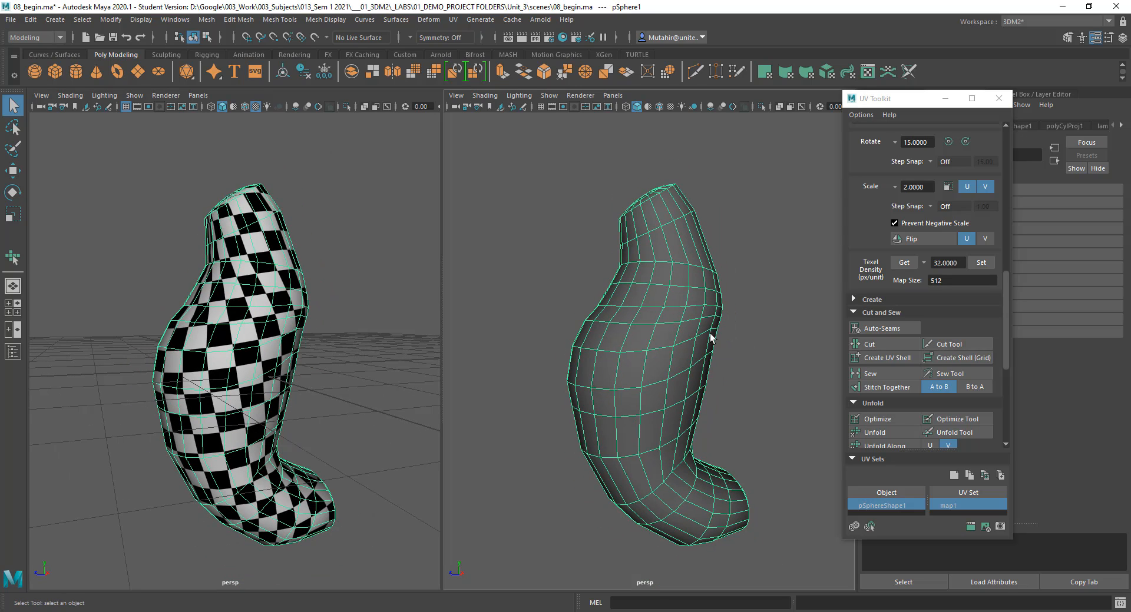
Step: Replace the untextured perspective pane with the UV Editor, then reselect the mesh and frame its UV layout
click(612, 95)
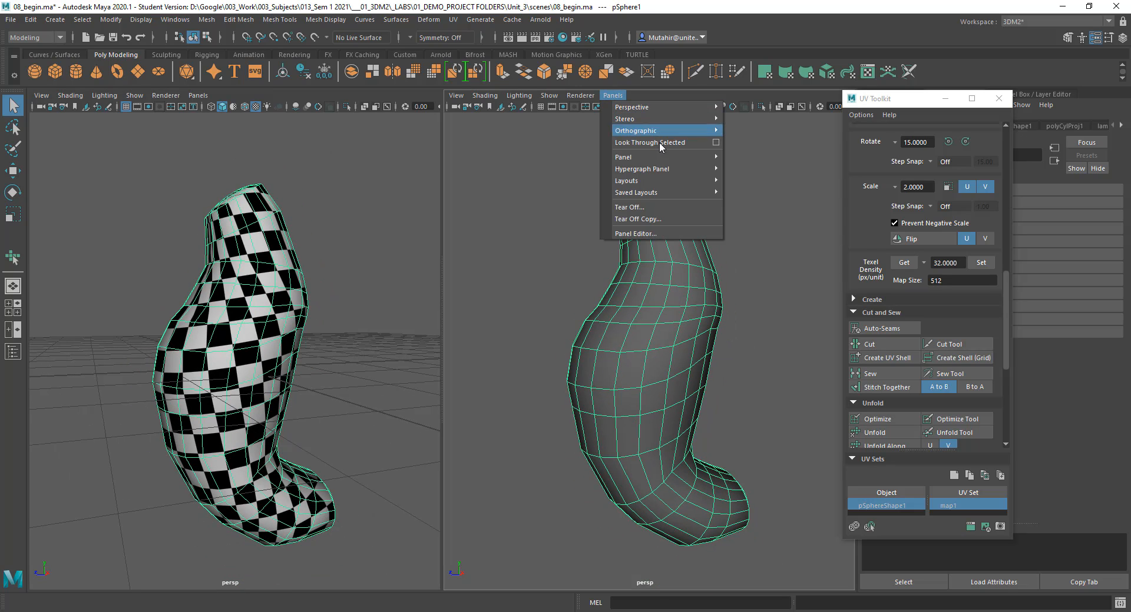
mouse_move(662, 161)
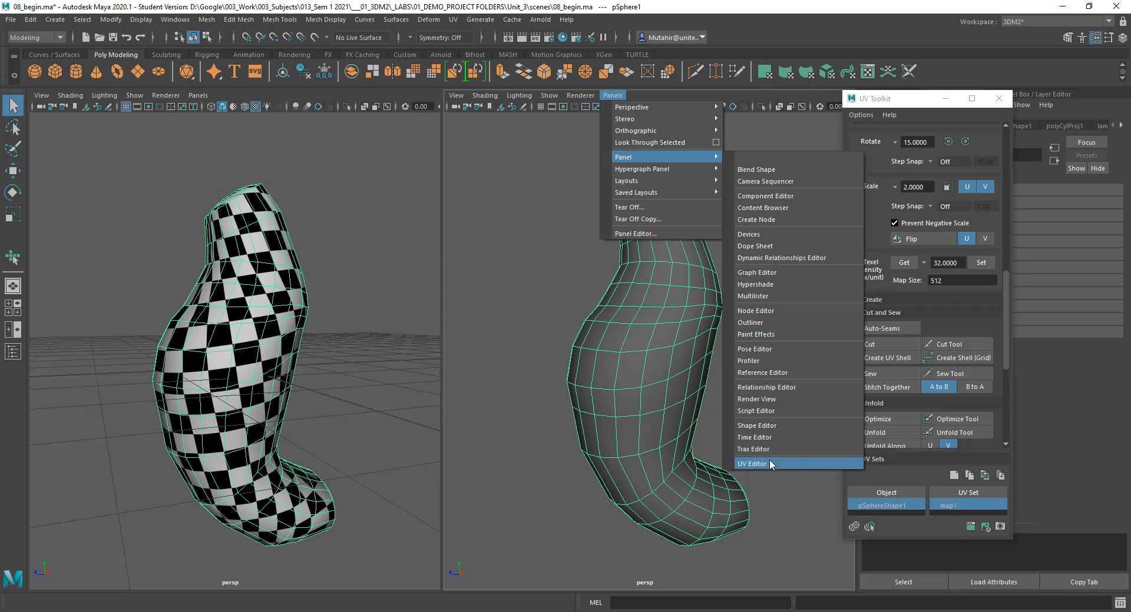
click(802, 464)
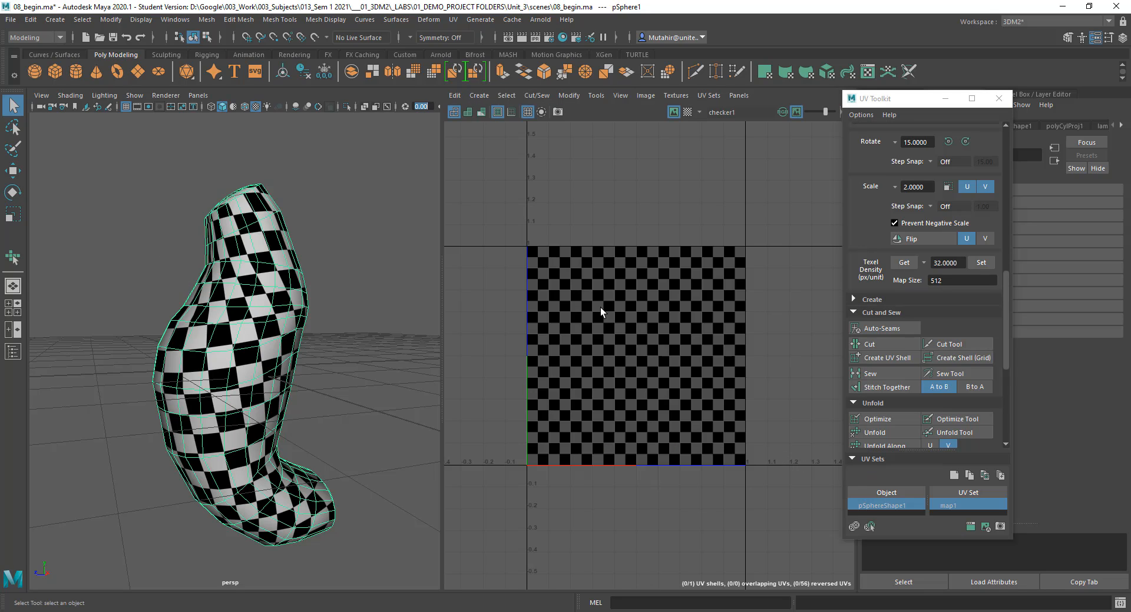
click(290, 199)
drag(207, 202, 265, 241)
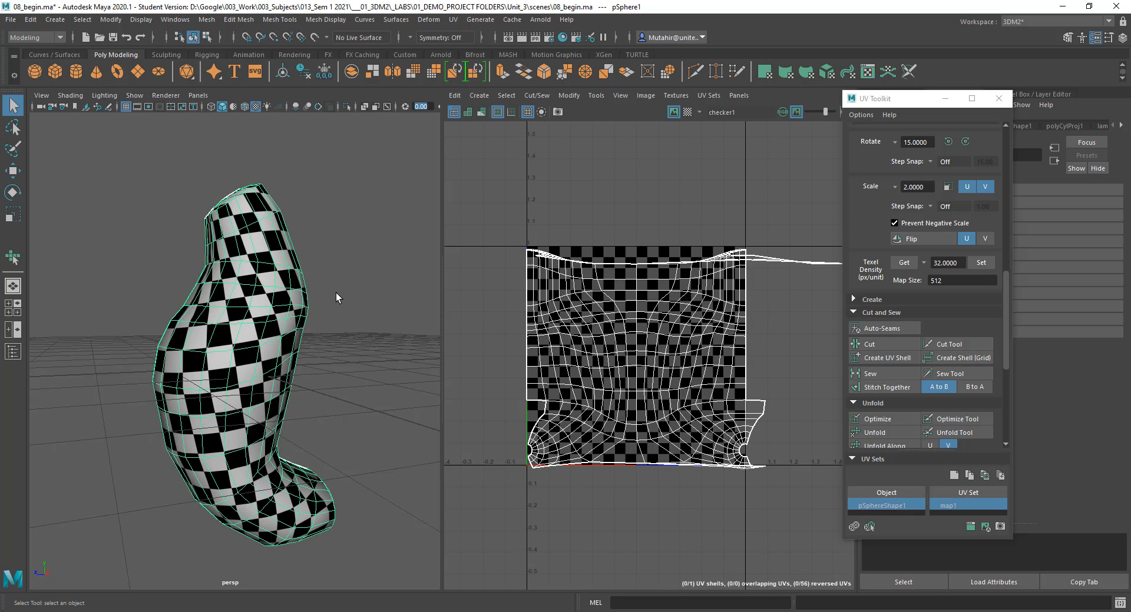
key(f)
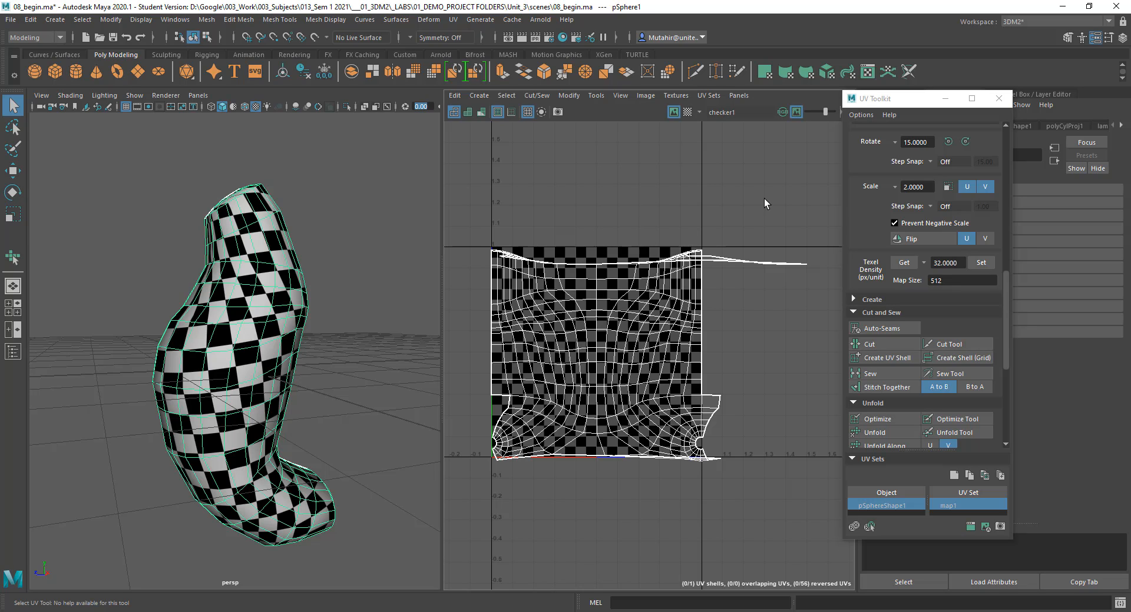
Step: Expand the perspective view to fill the workspace and close the floating UV Toolkit
drag(907, 104, 890, 125)
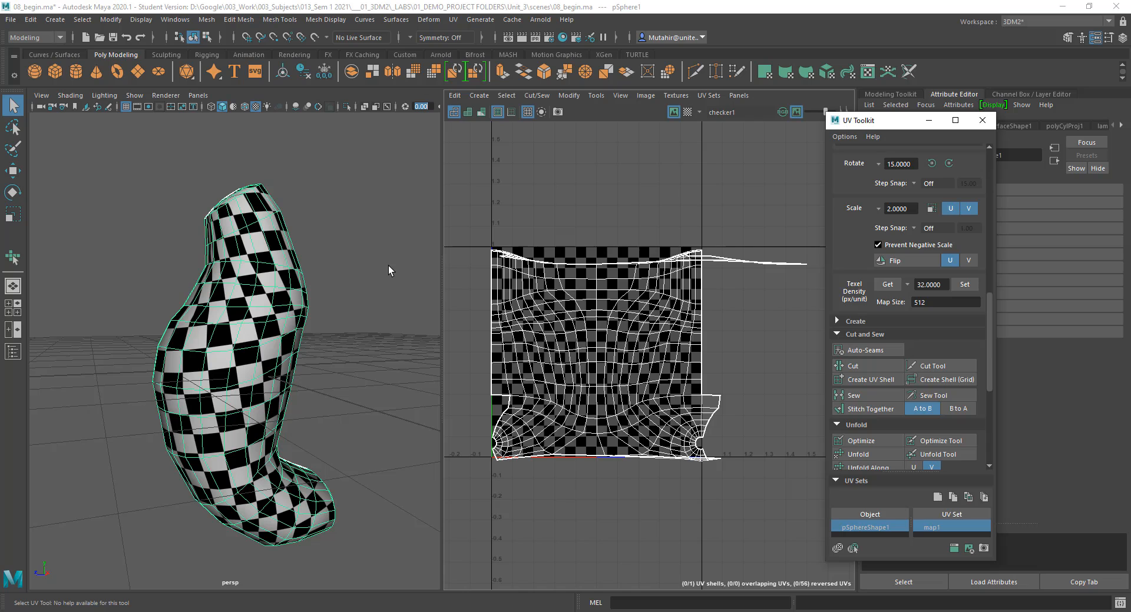
key(space)
alt+right_drag(638, 411, 560, 282)
click(983, 121)
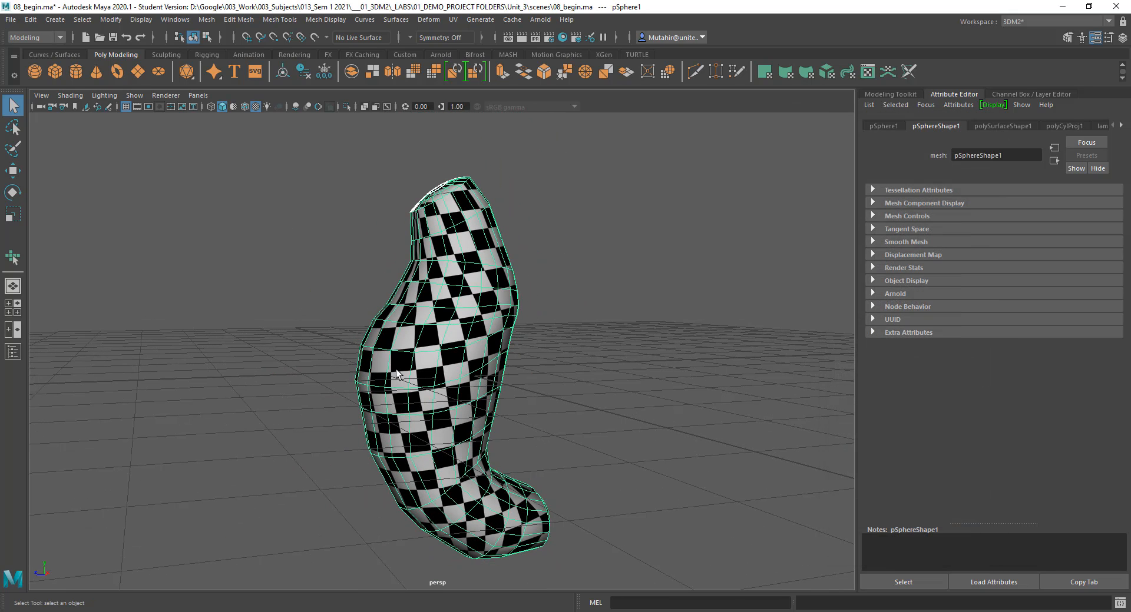
Step: Open the UV Editor in its own window, maximize it and restore it to its floating size
alt+middle_drag(398, 374, 322, 362)
click(453, 20)
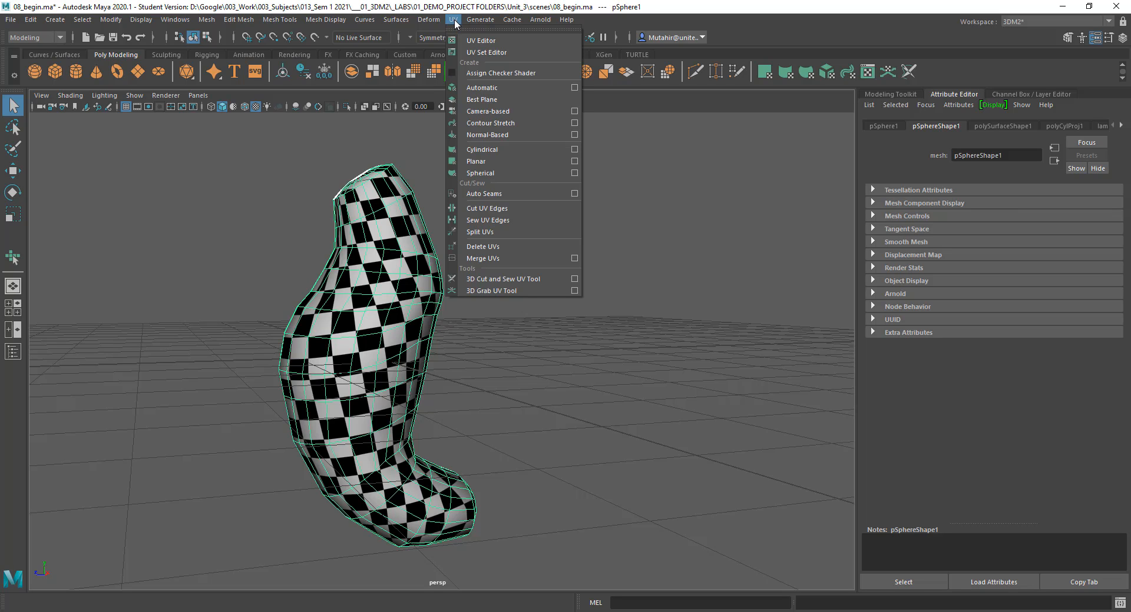
click(520, 42)
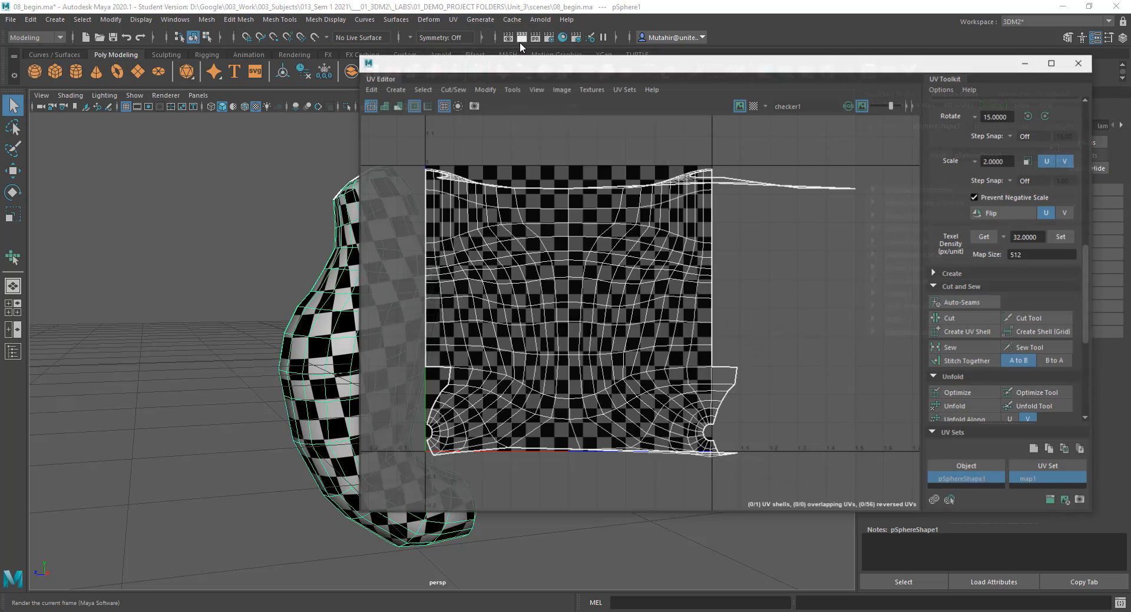
double_click(520, 62)
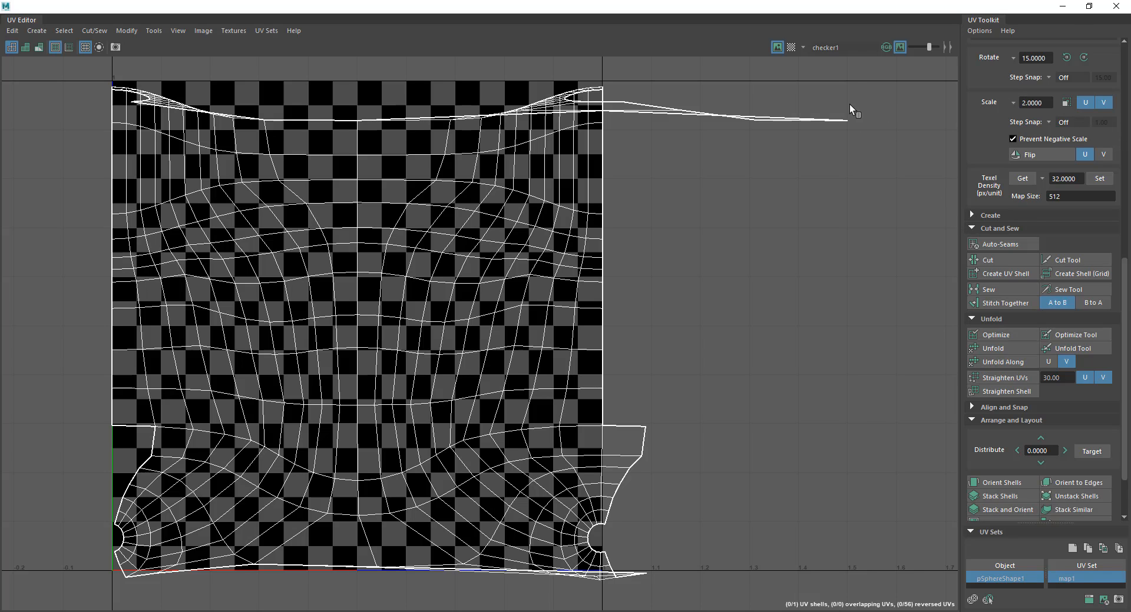
click(1085, 7)
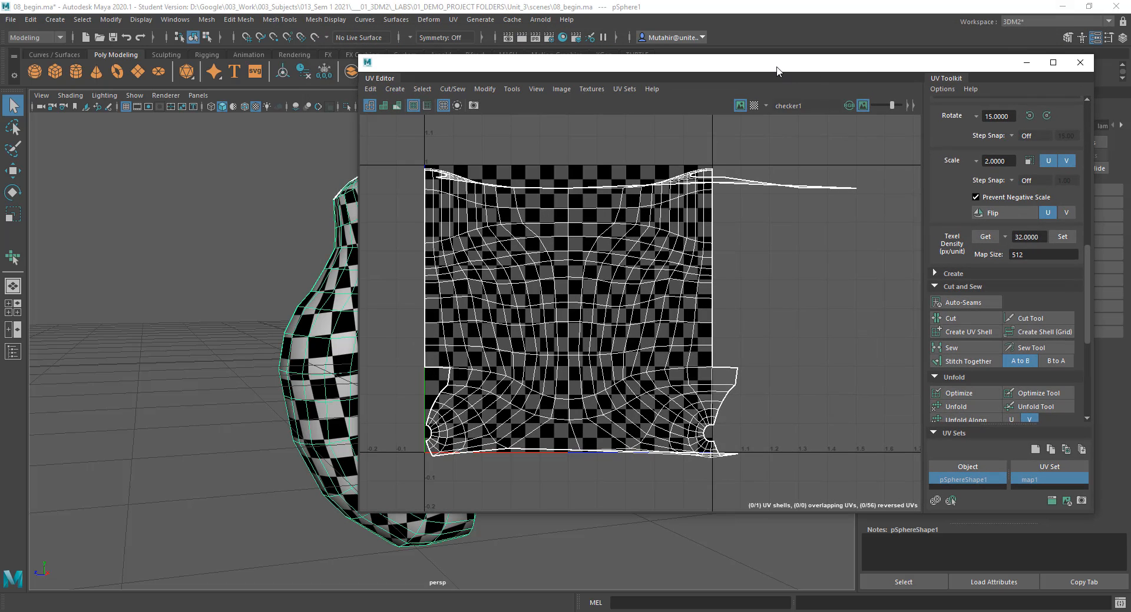
Step: Reposition the floating UV Editor window around the mesh view and close it
drag(777, 71, 788, 86)
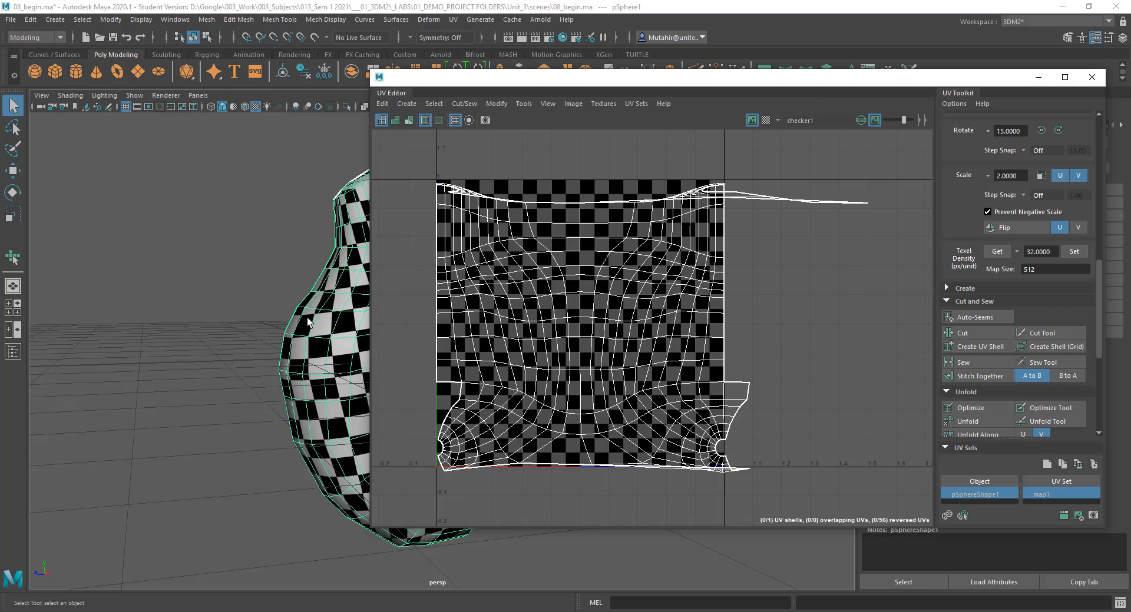
alt+middle_drag(308, 318, 154, 322)
alt+drag(154, 321, 179, 327)
key(f)
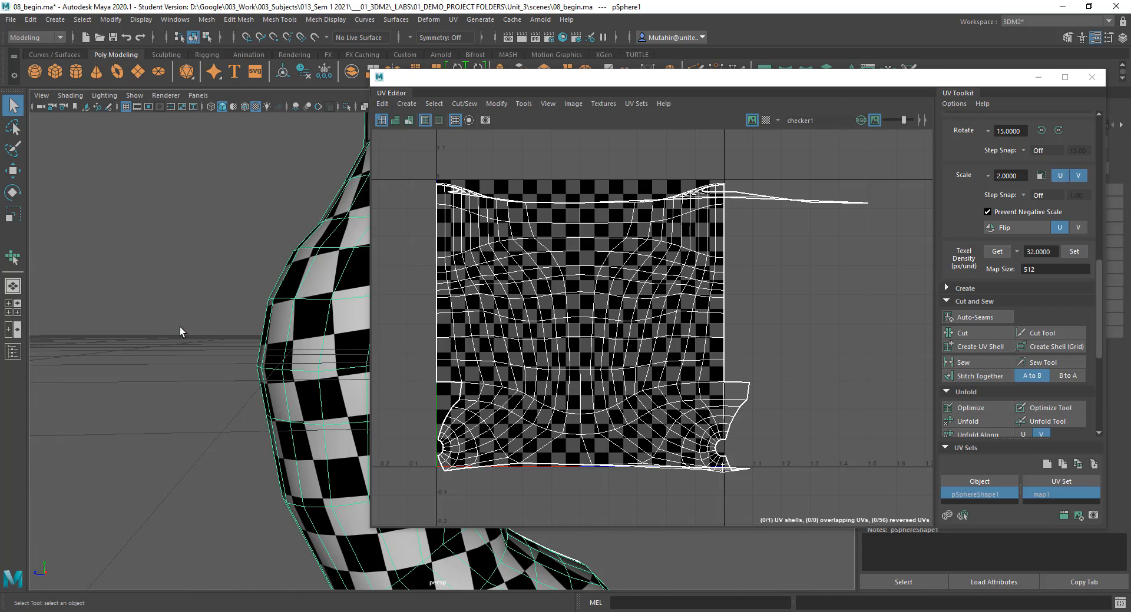
alt+middle_drag(291, 348, 245, 340)
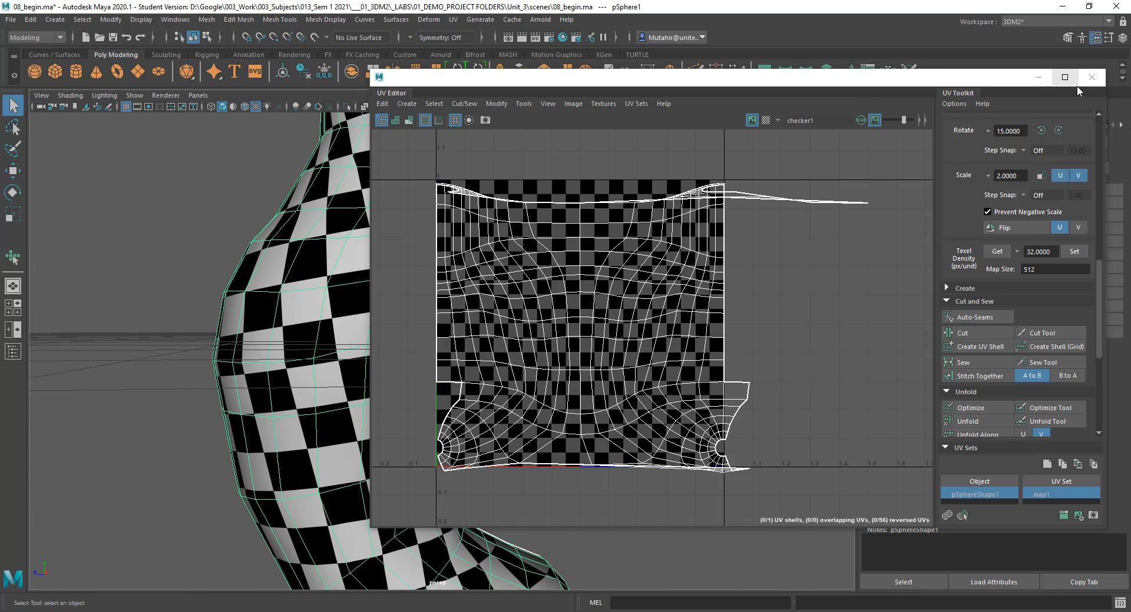
drag(801, 83, 802, 124)
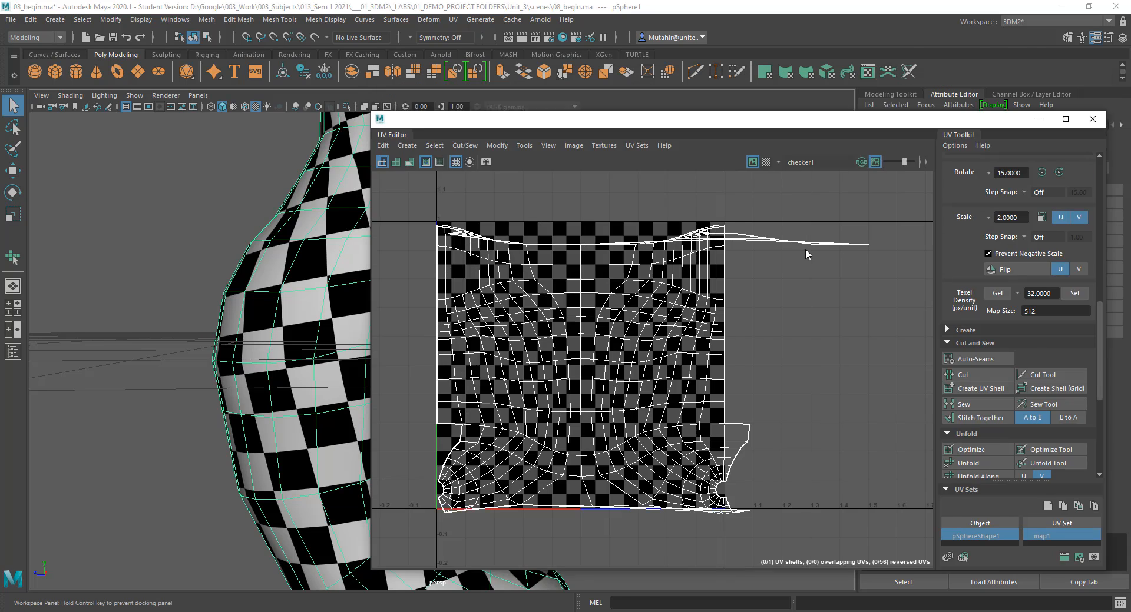
drag(806, 250, 766, 541)
click(1058, 536)
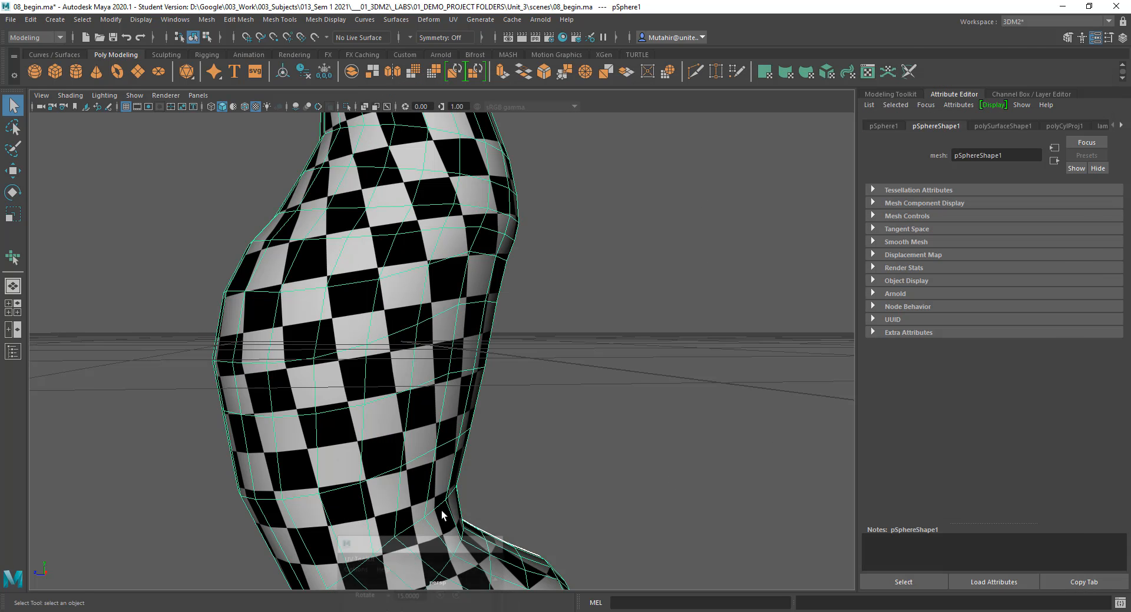
Step: Return to the two side-by-side panes and show the UV Editor in place of the perspective pane
click(13, 330)
click(613, 95)
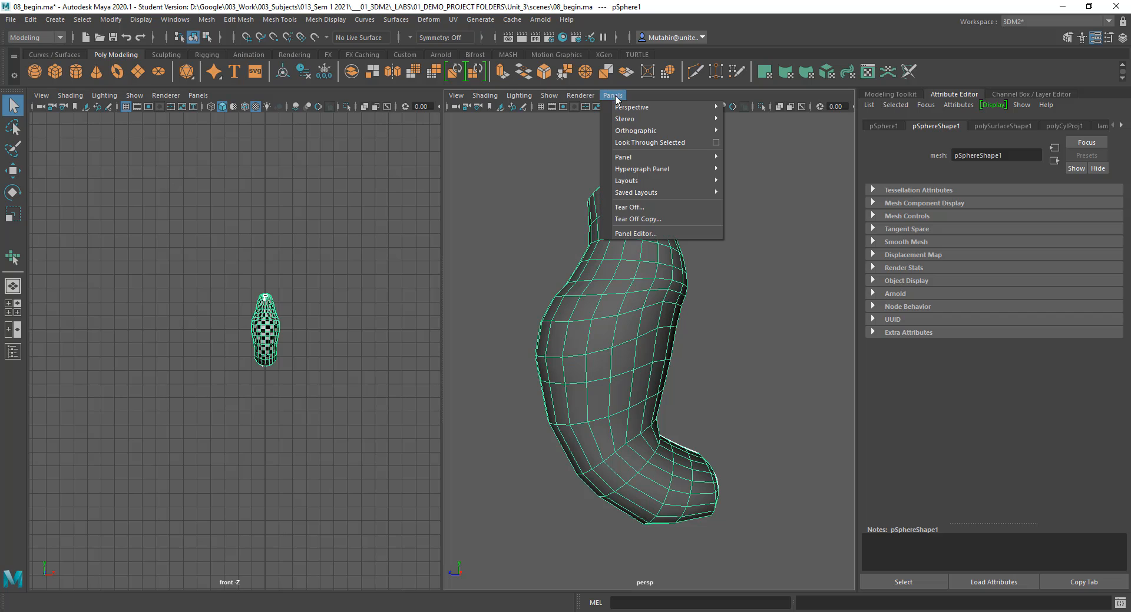
mouse_move(658, 158)
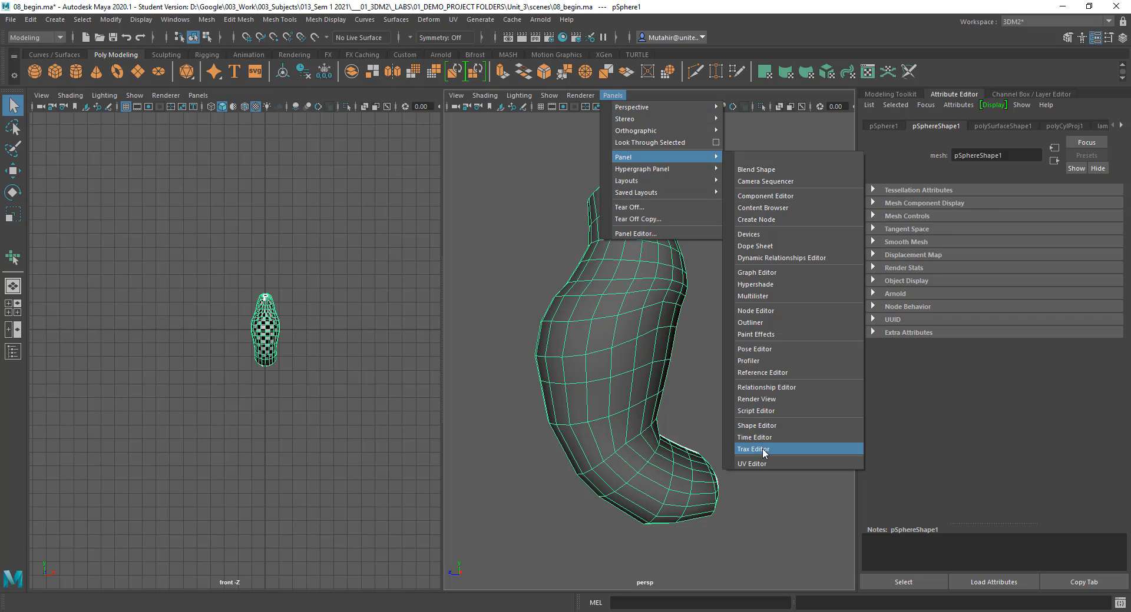
click(752, 465)
Step: Change the front view pane to perspective and select the checkered mesh to display its UVs
click(220, 204)
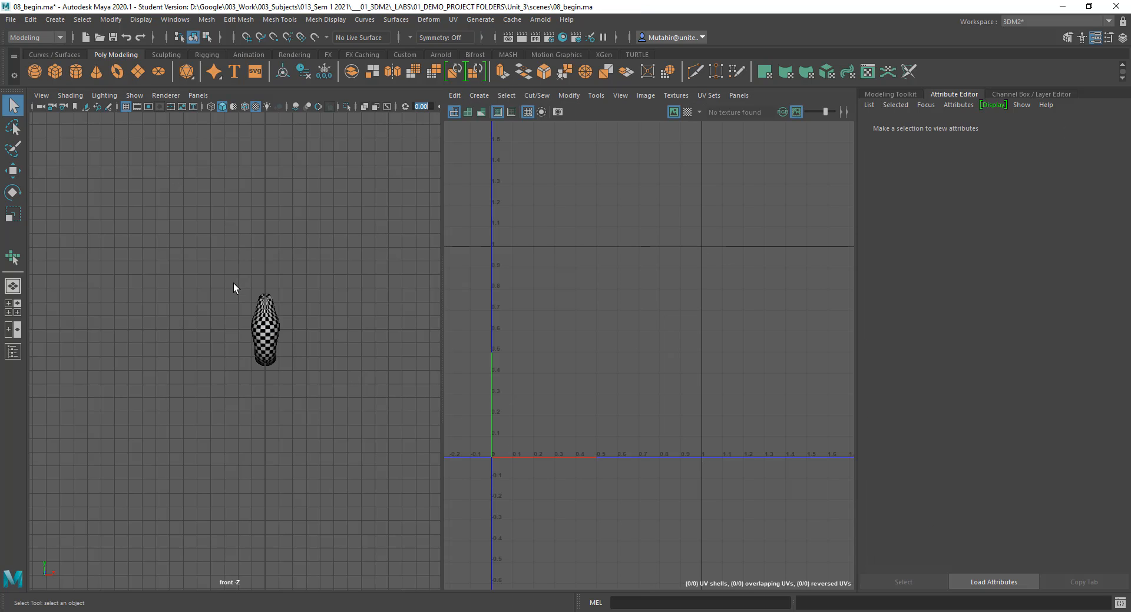
key(space)
drag(234, 269, 247, 271)
click(243, 325)
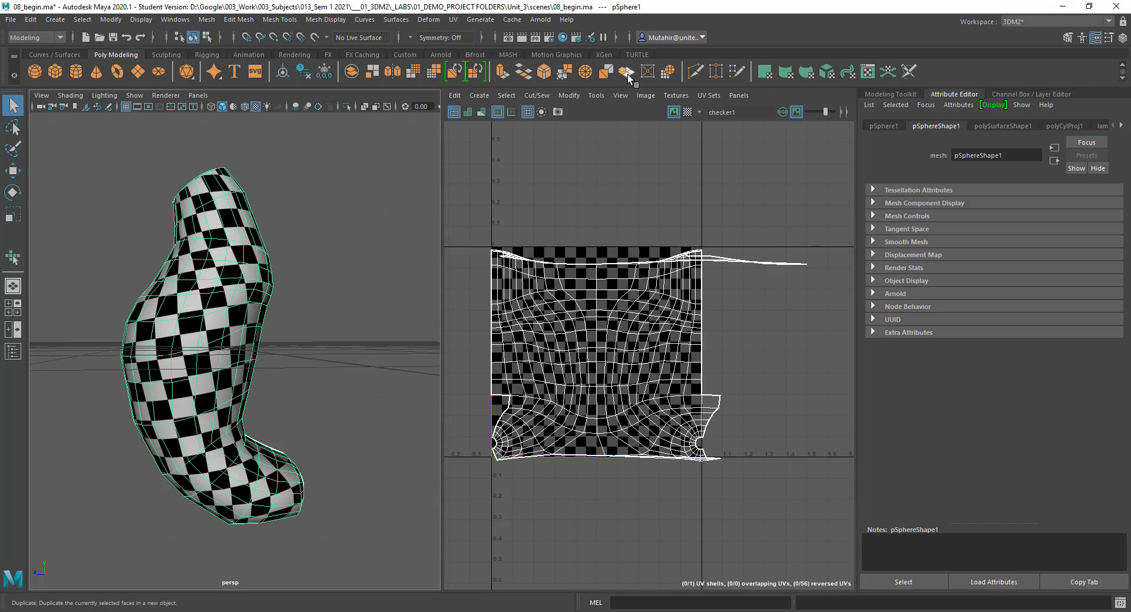
Step: Show the UV Toolkit, place it over the Attribute Editor and give the two view panes more width
click(596, 95)
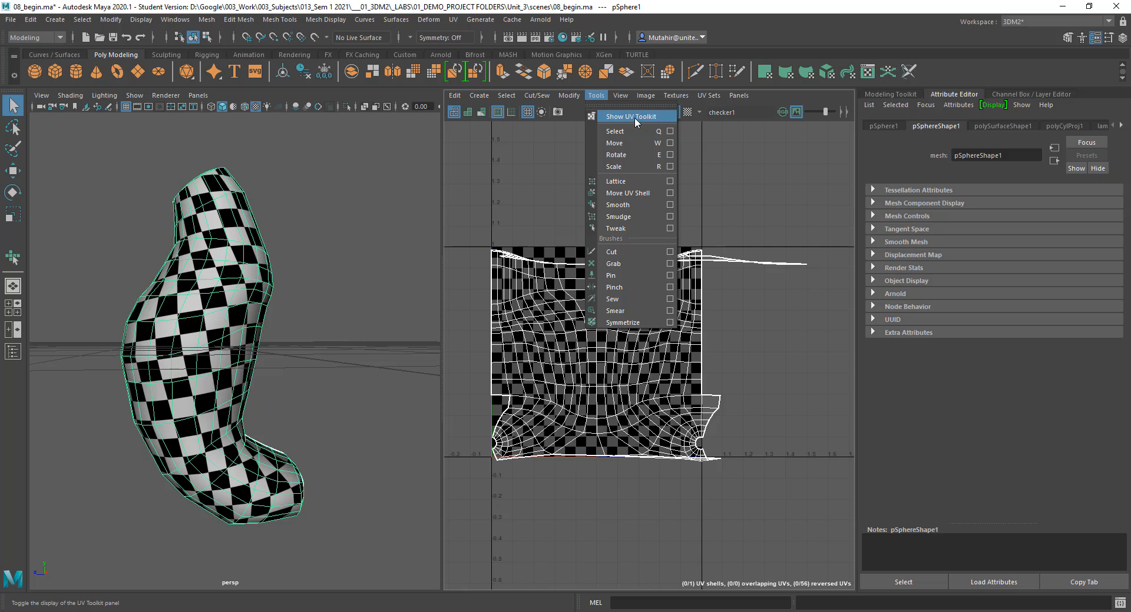
click(634, 118)
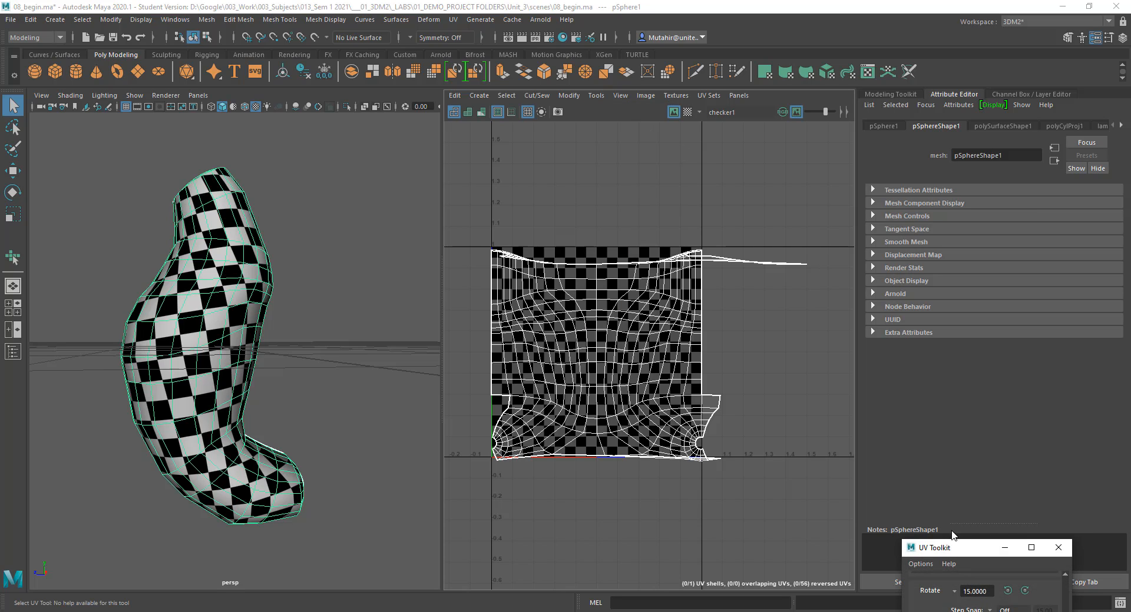
drag(954, 548, 1018, 102)
click(1122, 38)
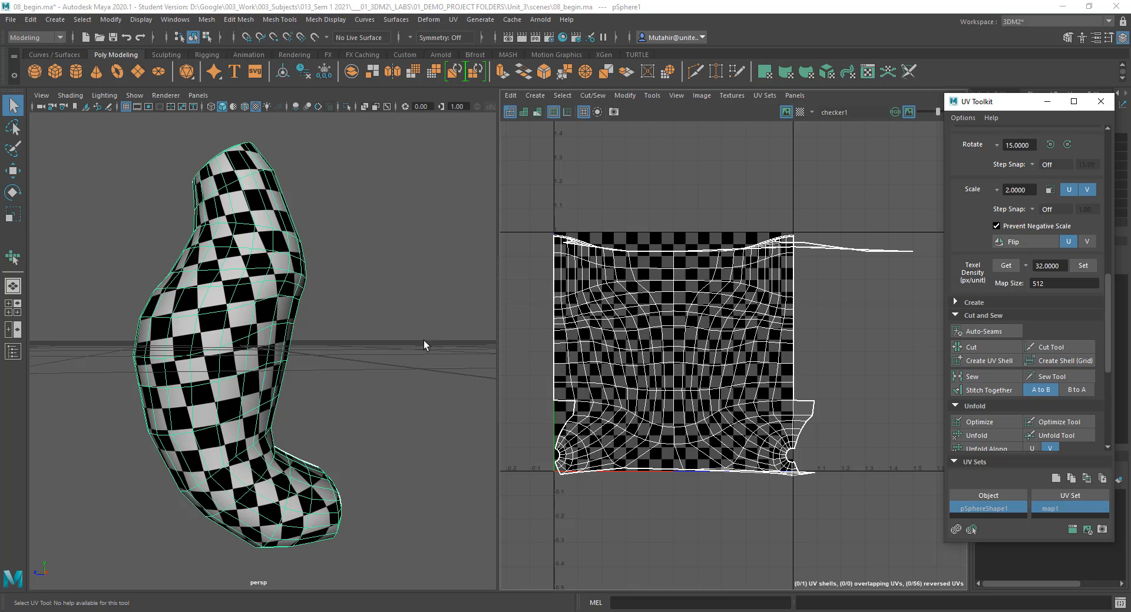
Step: Examine the checker pattern and UV seams all around the mesh, including the openings at its ends
scroll(366, 354, up, 3)
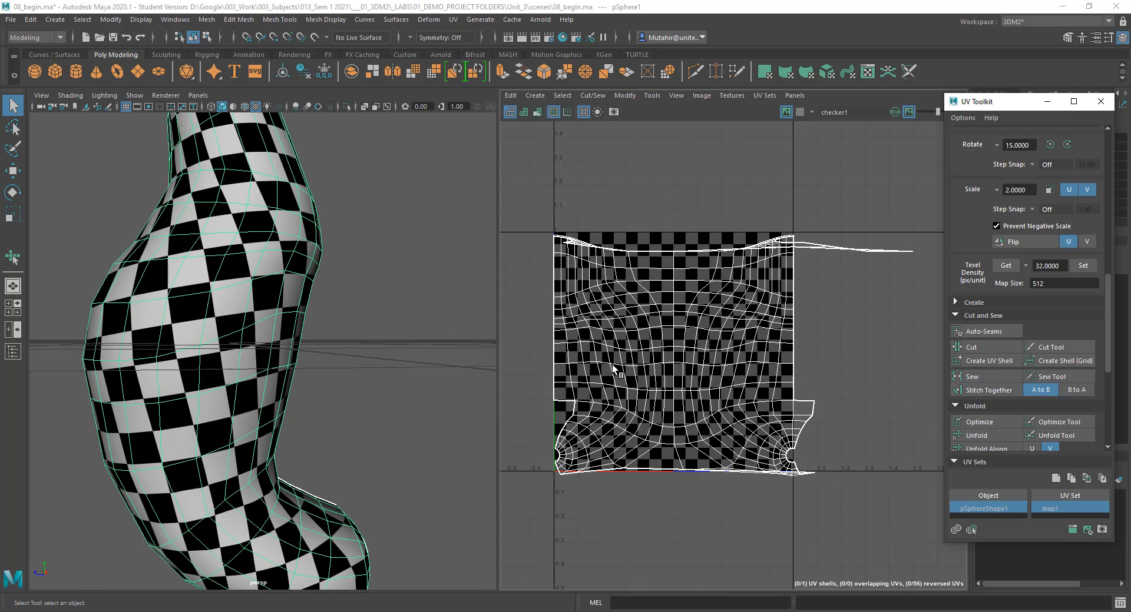
alt+drag(281, 346, 196, 388)
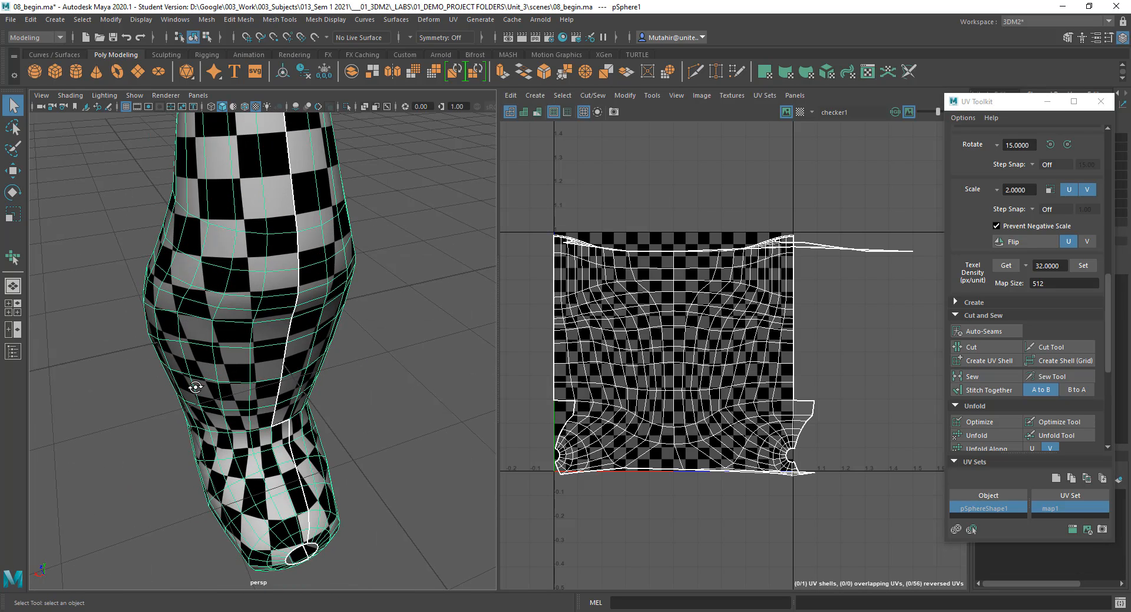
click(405, 364)
mouse_move(364, 404)
alt+mouse_down()
mouse_move(286, 313)
mouse_move(303, 362)
alt+mouse_up()
mouse_move(203, 388)
alt+mouse_down()
mouse_move(350, 385)
mouse_move(321, 322)
mouse_move(330, 434)
mouse_move(298, 272)
mouse_move(373, 253)
alt+mouse_up()
alt+drag(245, 339, 418, 327)
alt+right_drag(317, 302, 191, 416)
alt+drag(256, 273, 255, 401)
alt+middle_drag(257, 248, 284, 402)
mouse_move(286, 272)
alt+mouse_down()
mouse_move(285, 321)
mouse_move(284, 284)
alt+mouse_up()
click(252, 256)
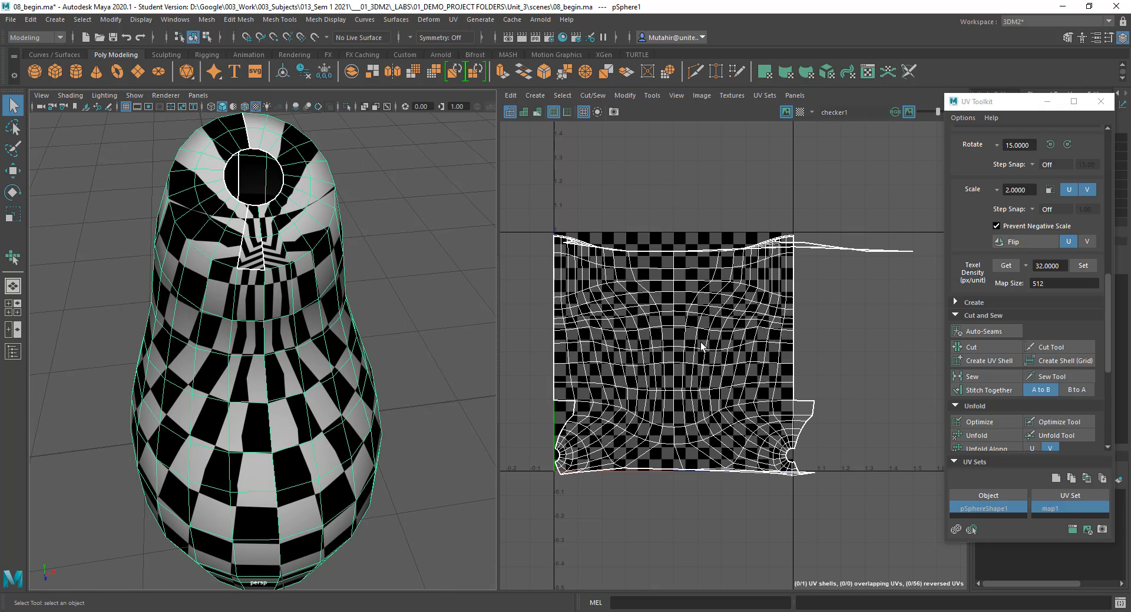
Step: In edge mode, select the protruding border edges near the lower corner of the UV shell
mouse_move(702, 265)
alt+middle_down()
mouse_move(690, 284)
mouse_move(699, 251)
alt+middle_up()
alt+right_drag(697, 186, 703, 250)
mouse_move(694, 323)
alt+middle_down()
mouse_move(700, 284)
mouse_move(702, 311)
alt+middle_up()
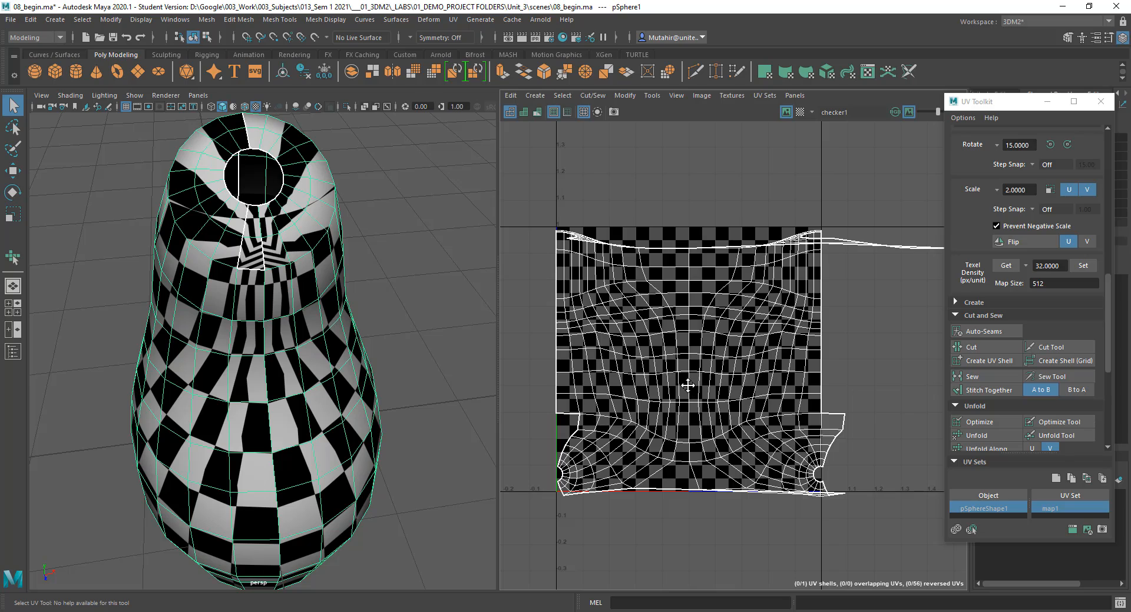
alt+middle_drag(686, 386, 681, 306)
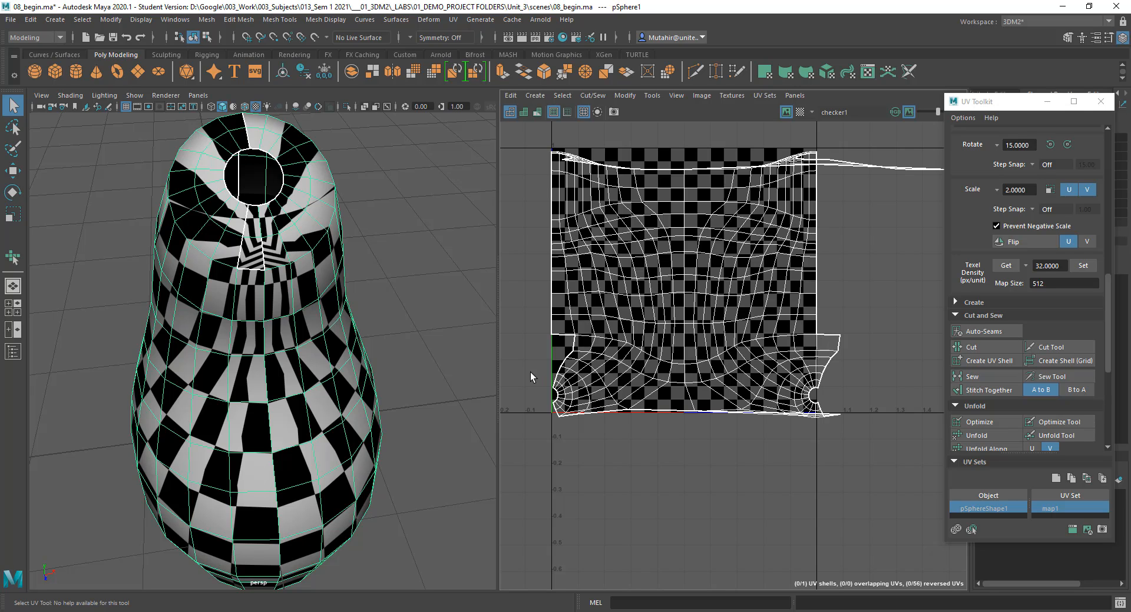
right_drag(817, 356, 814, 312)
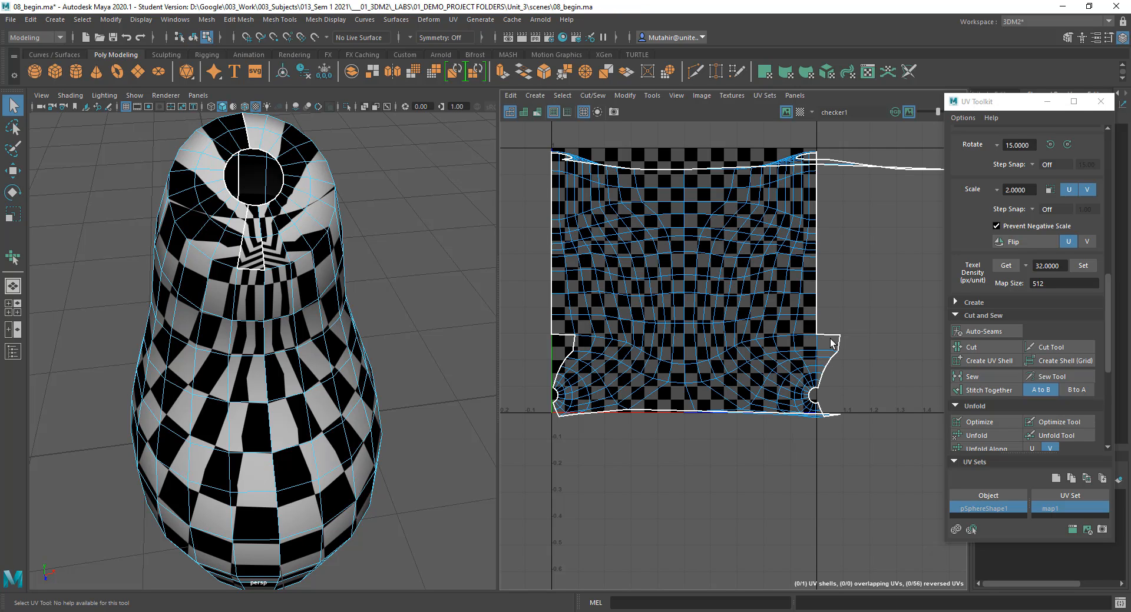
drag(840, 351, 820, 367)
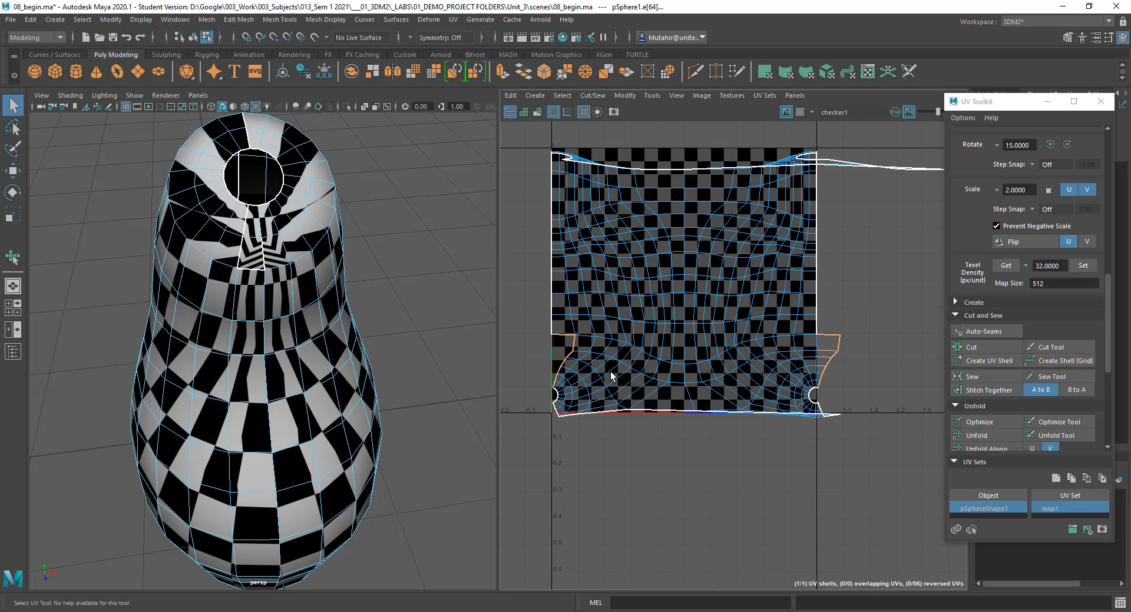
Step: Select the upper border edge of the protruding UV strip and locate it on the mesh in the perspective view
click(831, 335)
key(f)
scroll(353, 421, down, 3)
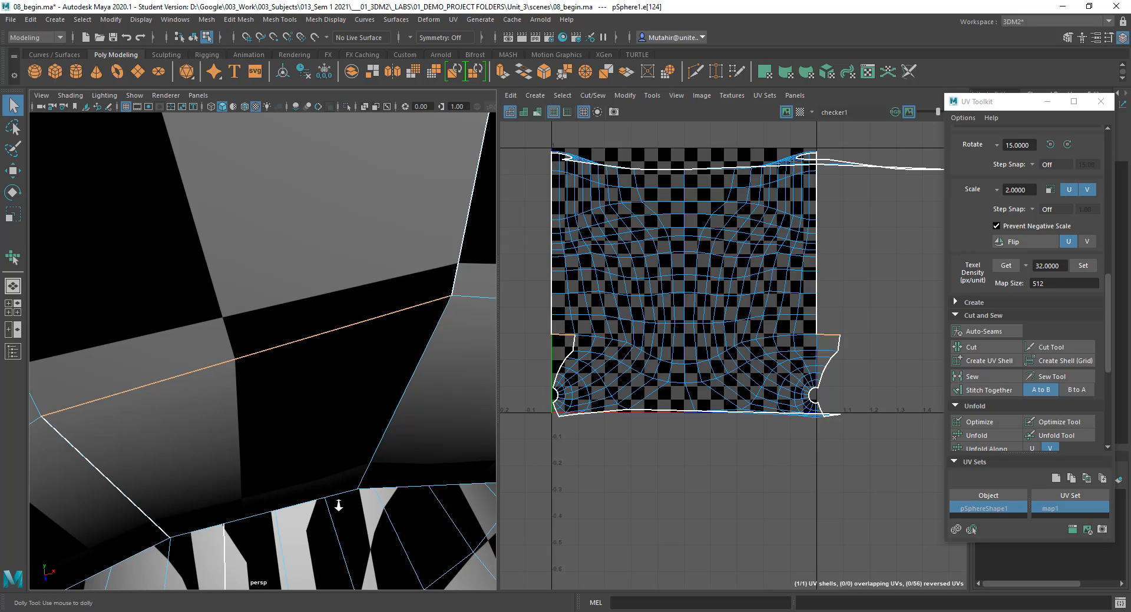
alt+drag(341, 410, 307, 383)
alt+right_drag(307, 265, 310, 350)
alt+middle_drag(309, 350, 314, 277)
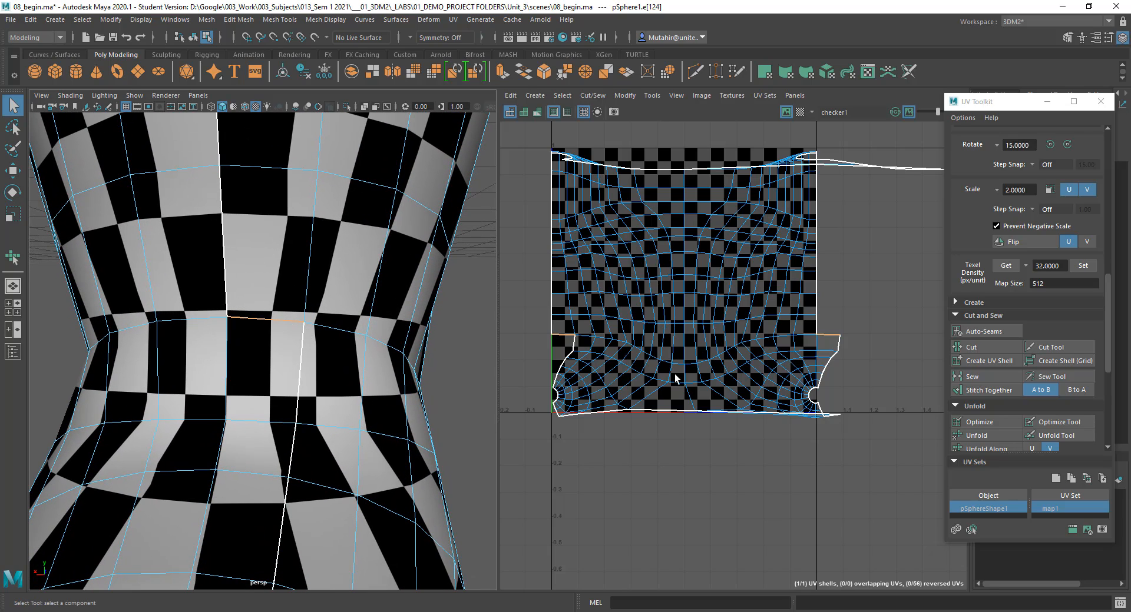
Step: Add the strip's stepped outer border edges to the selection and enlarge the UV Editor to fill the workspace
shift+click(839, 350)
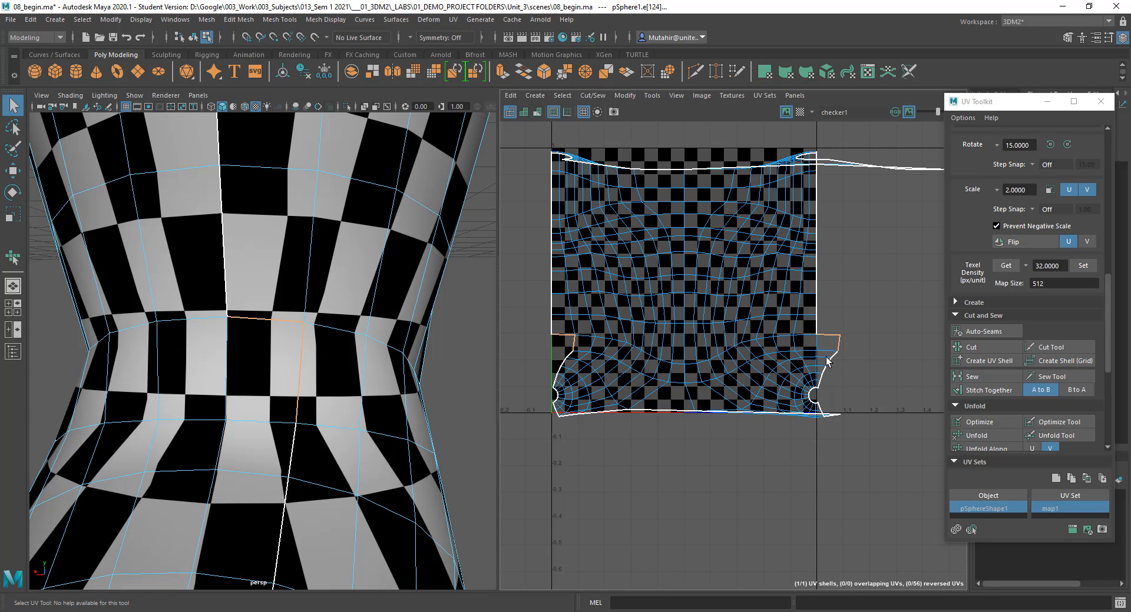
shift+click(826, 367)
shift+click(831, 374)
ctrl+alt+drag(532, 308, 884, 452)
key(space)
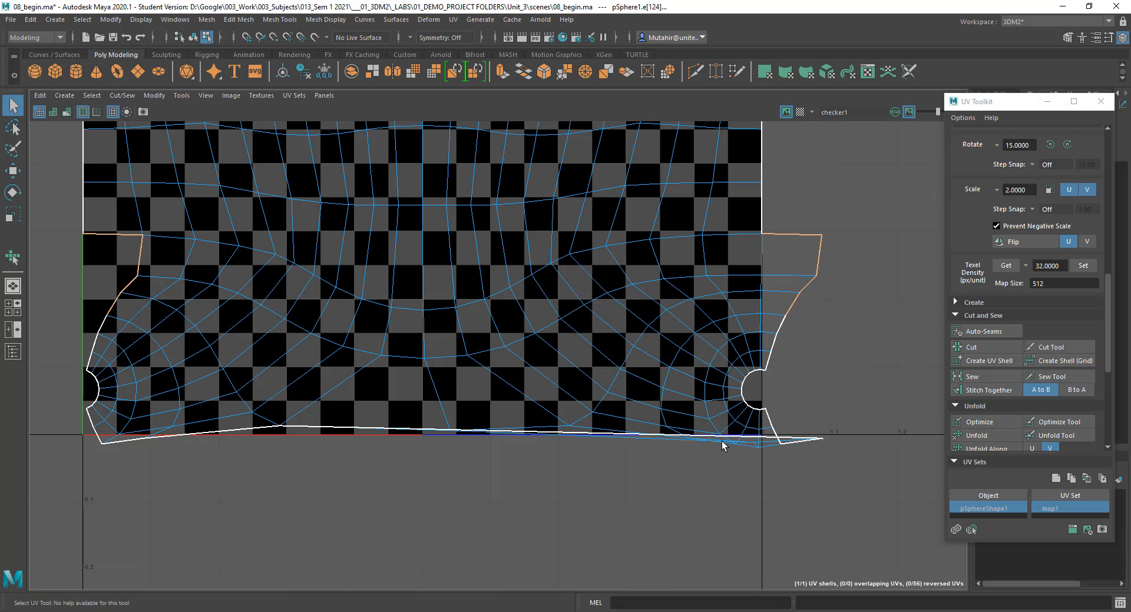
alt+right_drag(628, 493, 580, 304)
alt+middle_drag(580, 297, 636, 343)
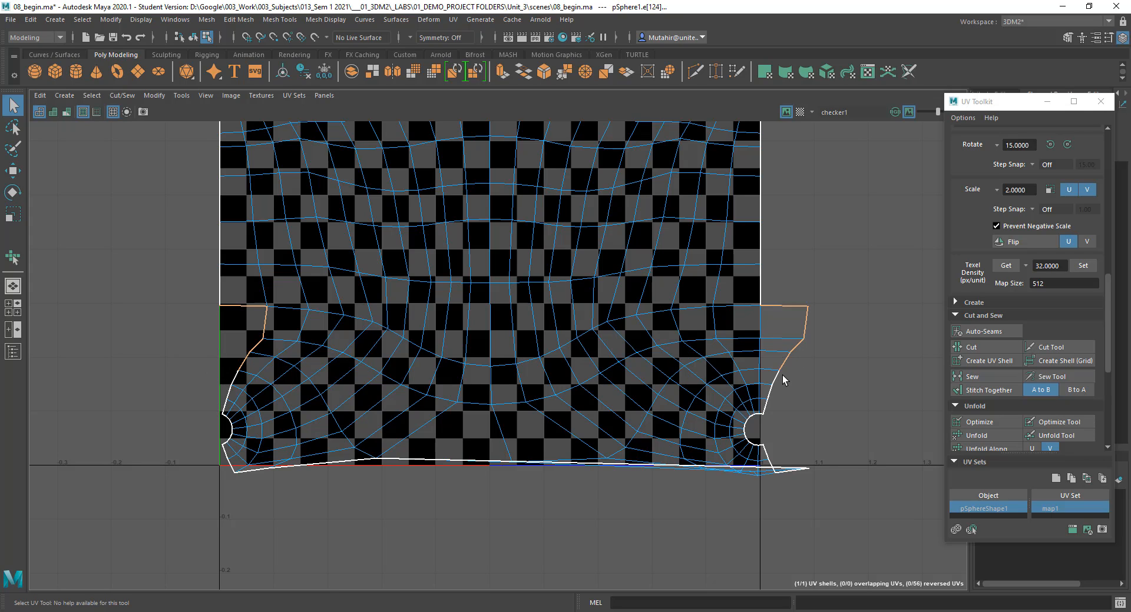
Step: Select the vertical edges joining the protruding strip to the main UV shell, down to the round opening, and cut them
click(760, 318)
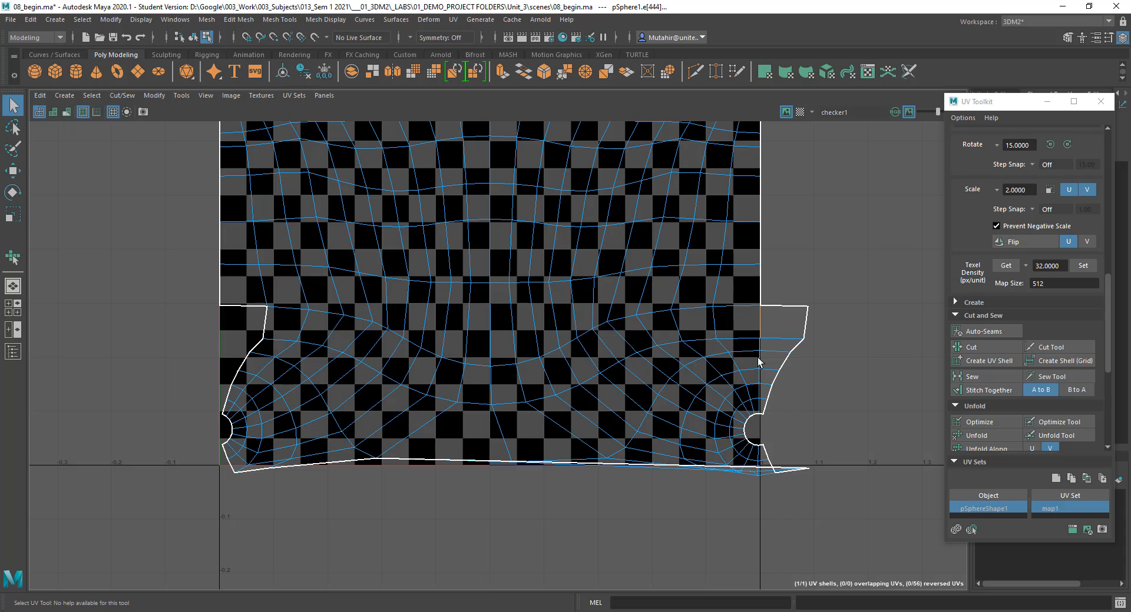
shift+click(759, 391)
shift+click(759, 406)
ctrl+alt+drag(660, 247, 854, 464)
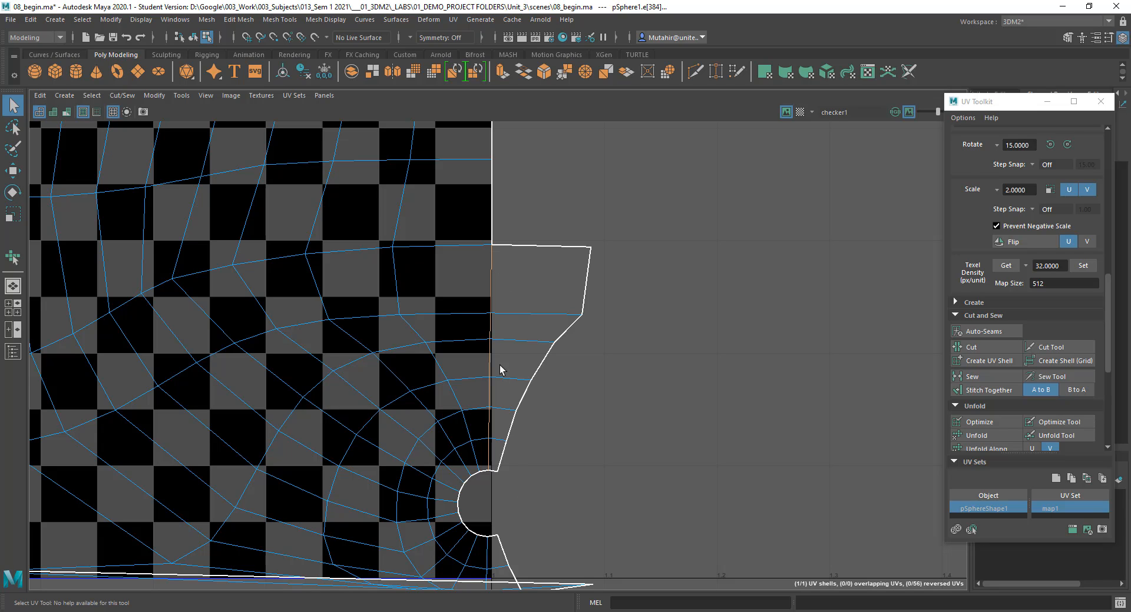
click(971, 347)
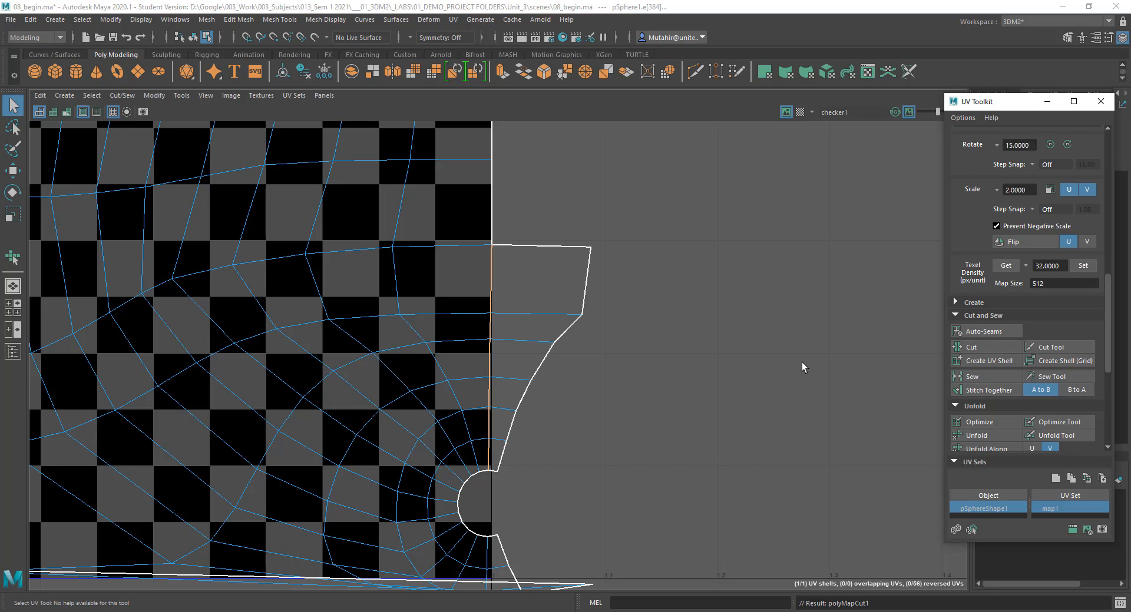
click(589, 368)
scroll(606, 359, down, 2)
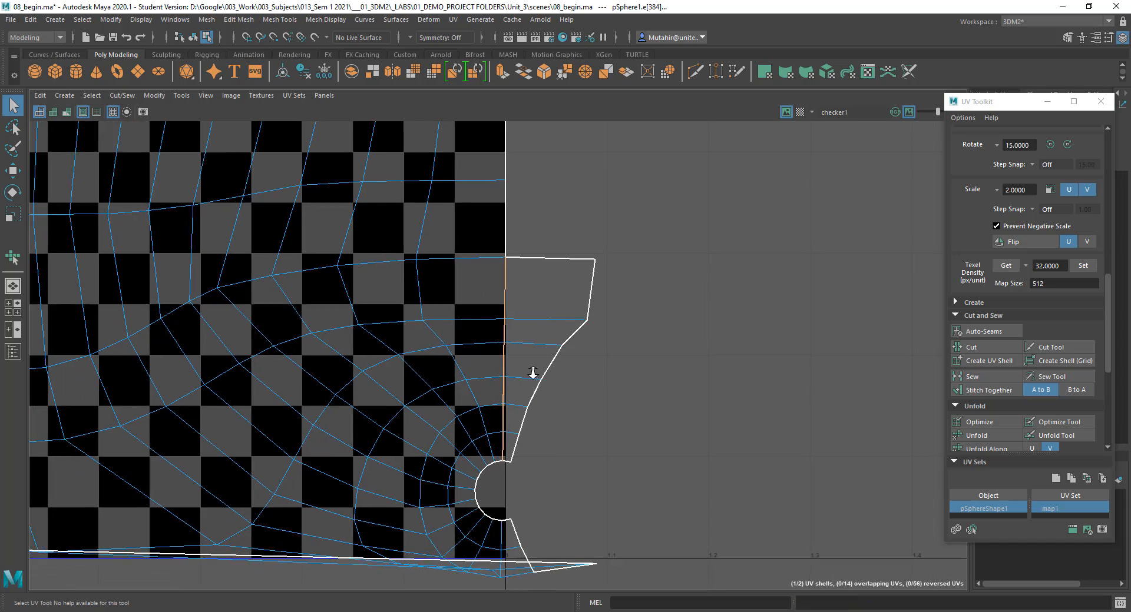
Step: Select the cut strip as a UV shell and move it horizontally onto the matching notch at the opposite side of the main shell
alt+middle_drag(584, 353, 664, 339)
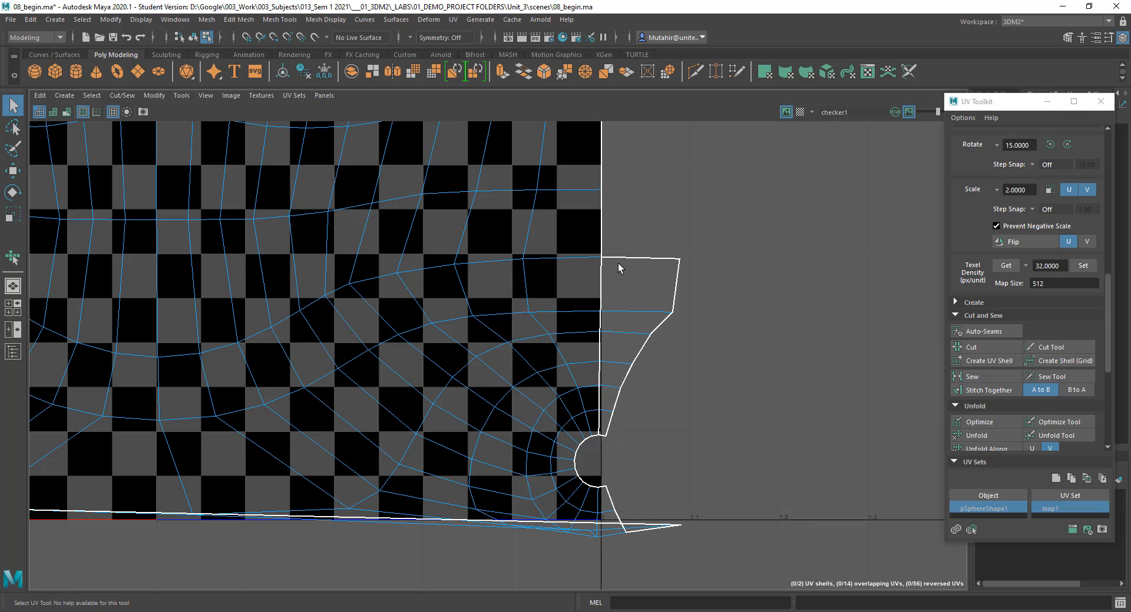
right_click(628, 276)
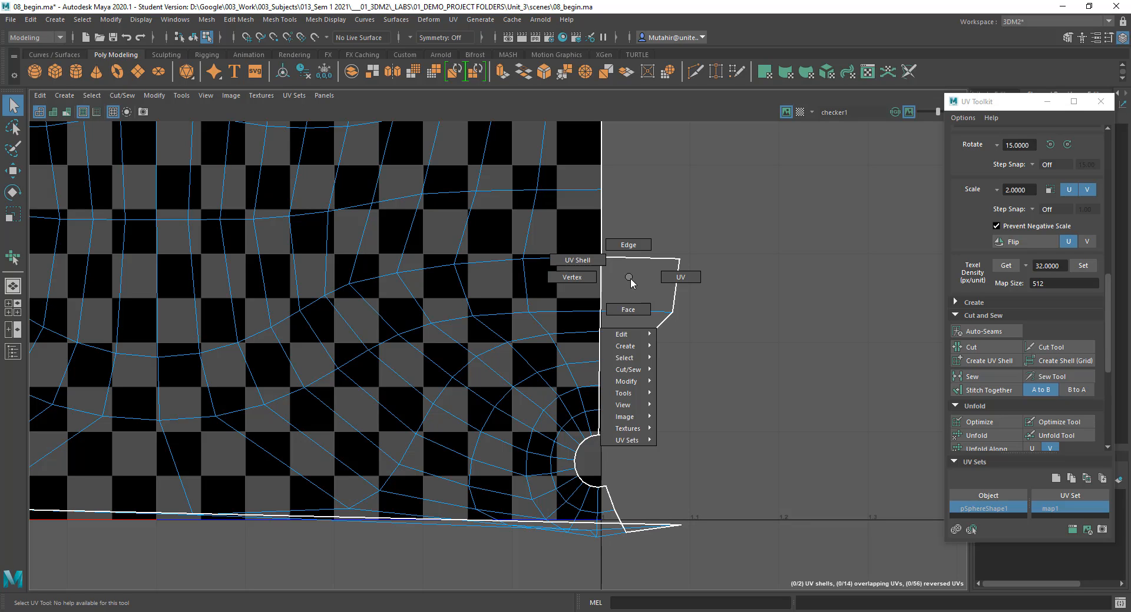
click(577, 260)
click(638, 280)
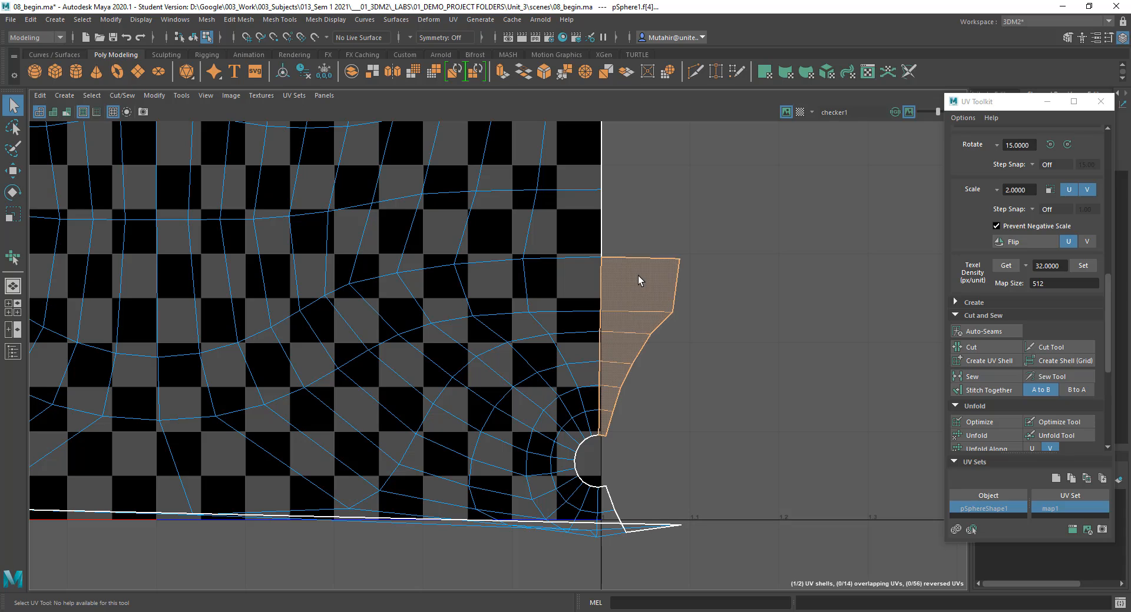
alt+middle_drag(458, 439, 687, 406)
alt+right_drag(686, 407, 377, 384)
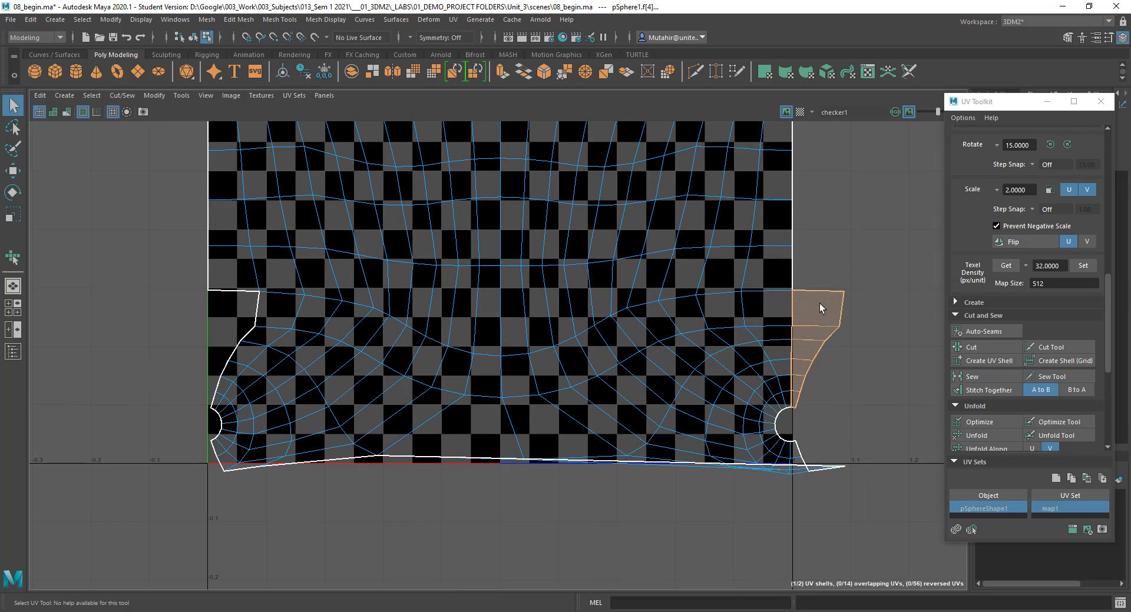
key(w)
drag(877, 350, 305, 357)
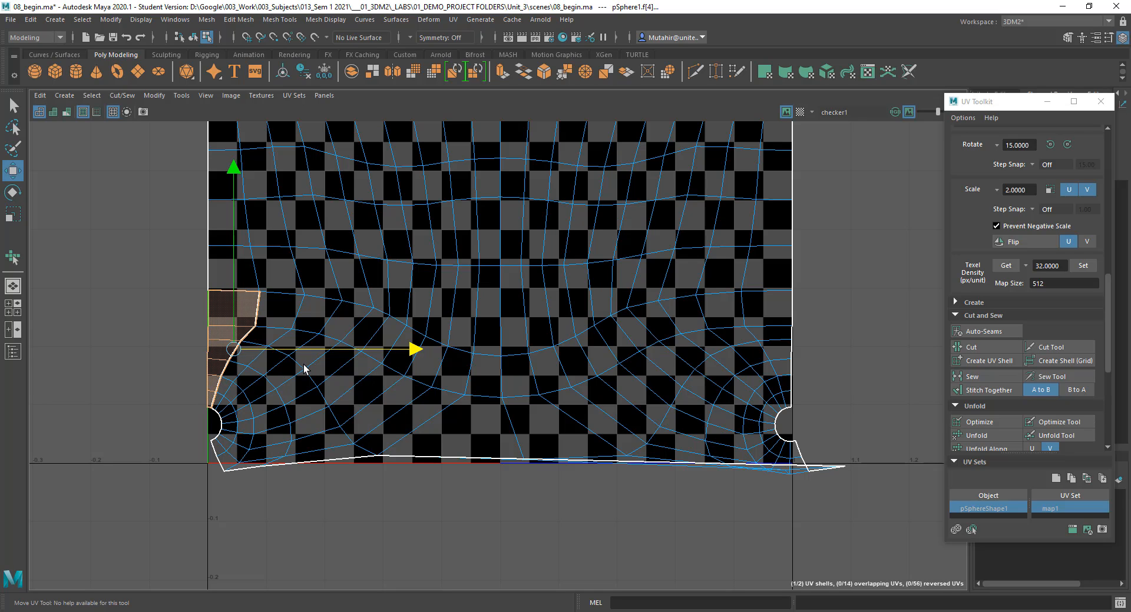
Step: Select the border edges shared by the strip and the notch, down to the round opening, and stitch them together A to B
scroll(192, 396, up, 5)
alt+middle_drag(193, 396, 369, 429)
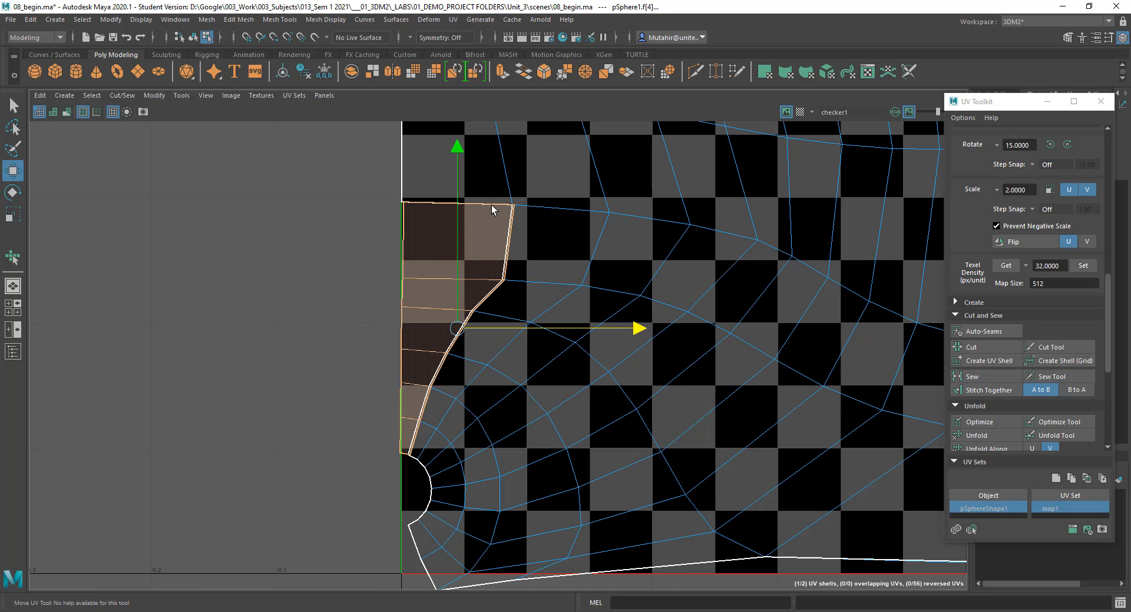
right_drag(546, 203, 551, 178)
drag(496, 207, 519, 239)
shift+drag(459, 289, 498, 303)
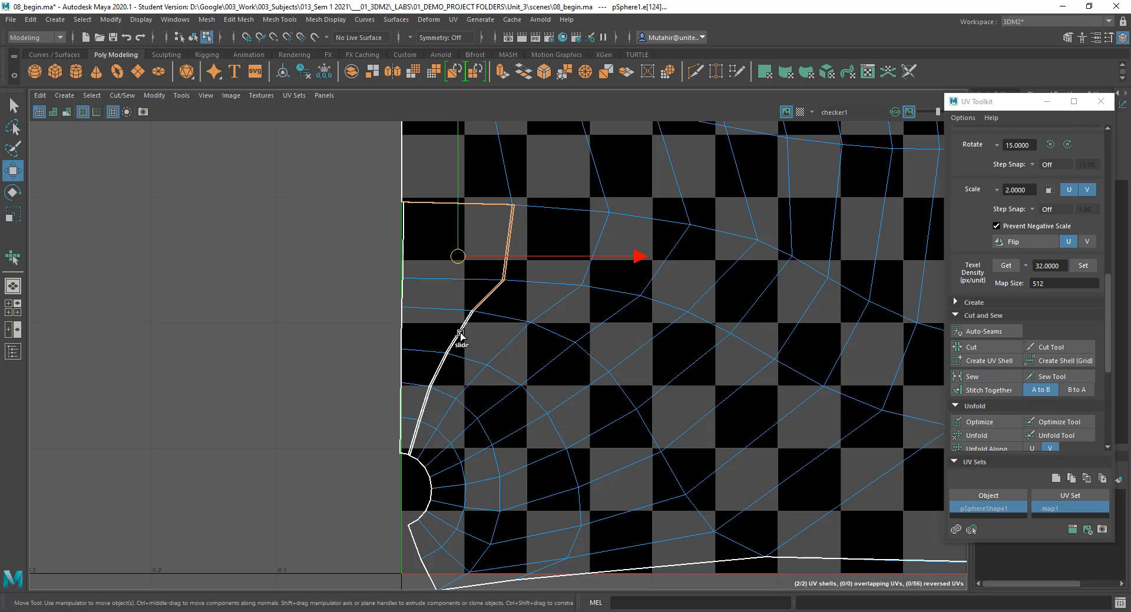
shift+drag(432, 333, 437, 408)
shift+click(417, 430)
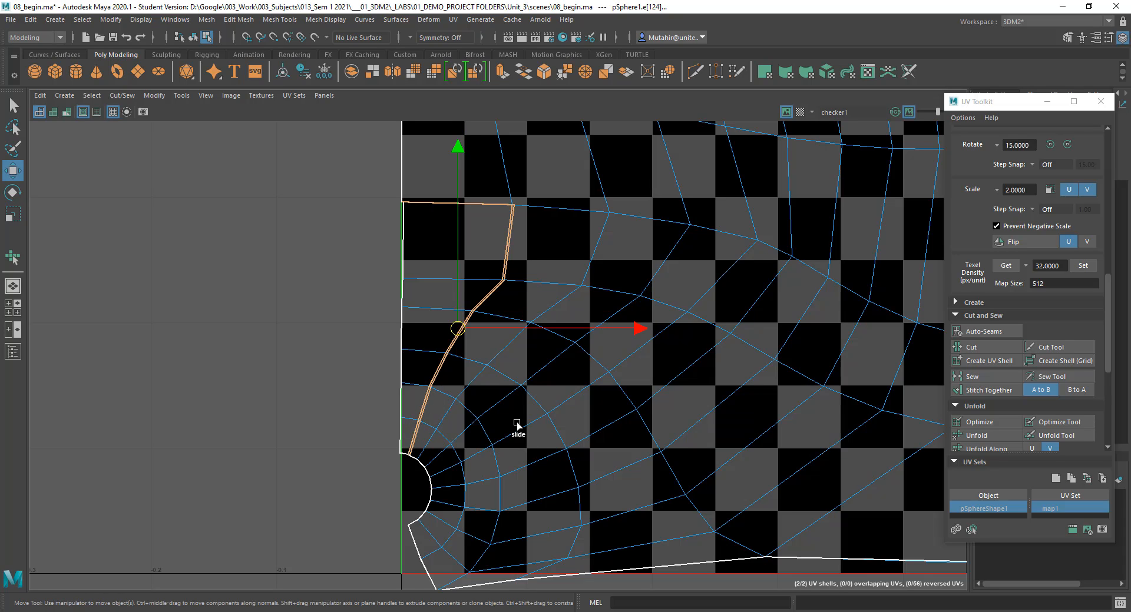
scroll(513, 433, down, 1)
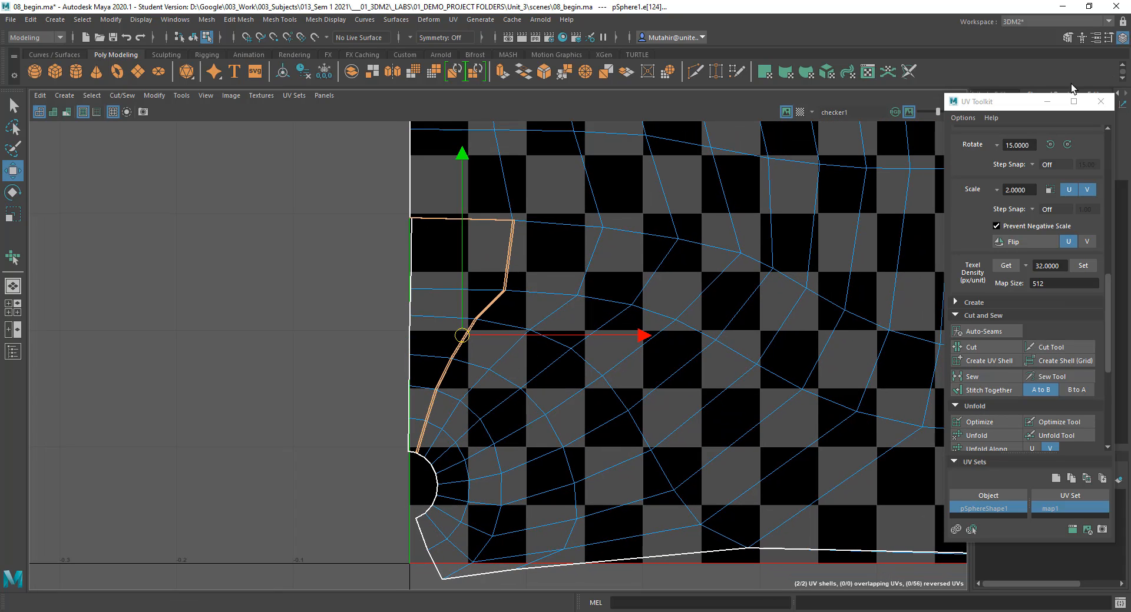
click(1006, 105)
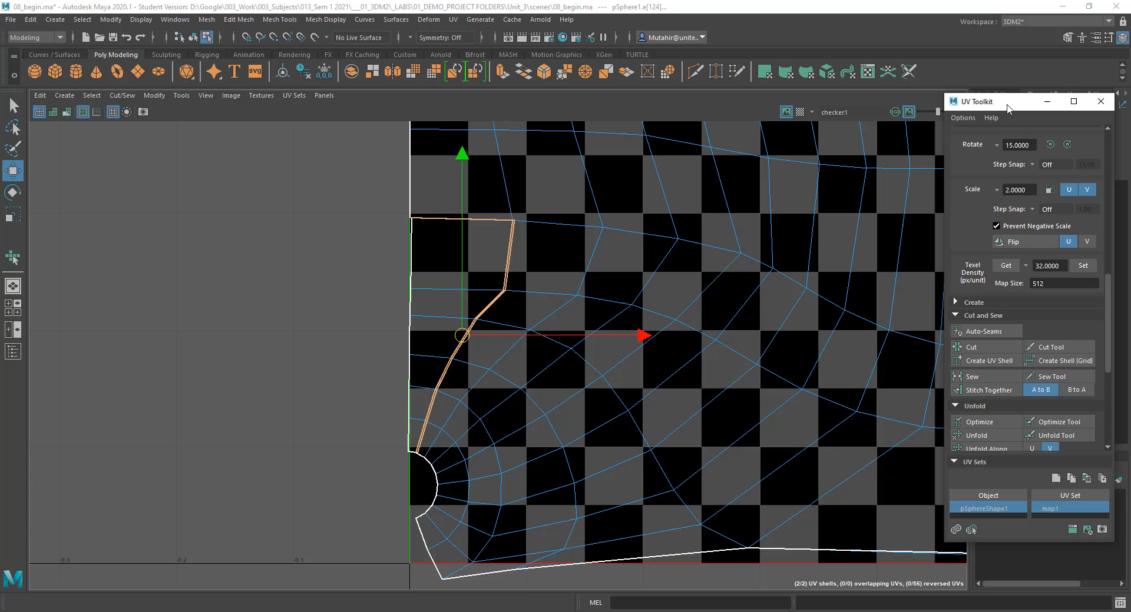
click(989, 390)
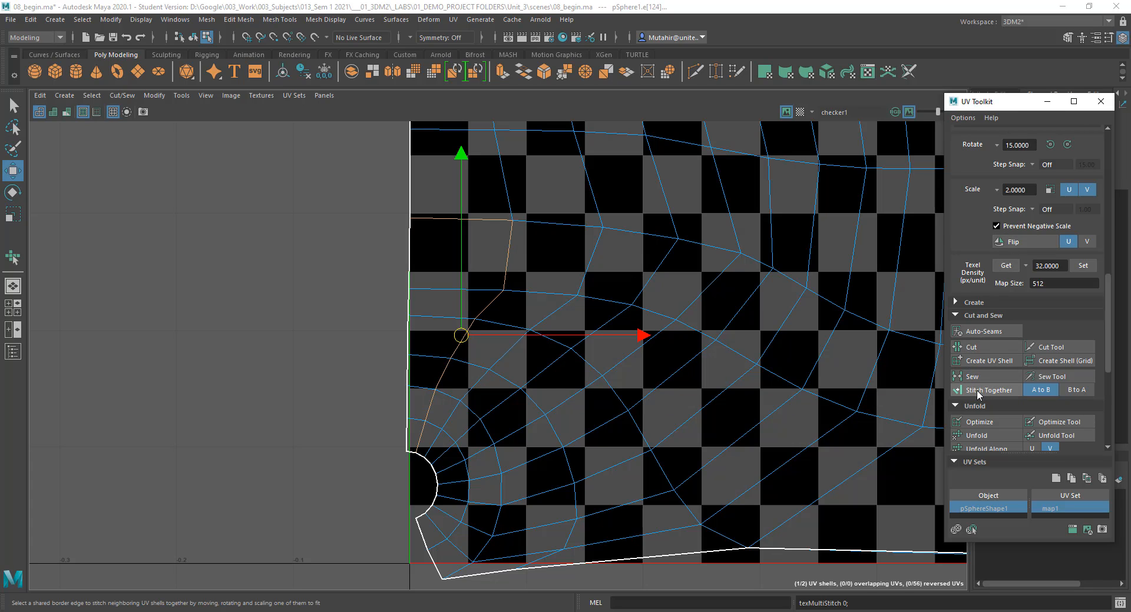
Step: Return to the side-by-side panes and examine the stitched seam on the mesh together with the whole UV shell
alt+middle_drag(622, 382, 530, 369)
alt+right_drag(681, 404, 318, 403)
alt+middle_drag(740, 406, 653, 408)
key(space)
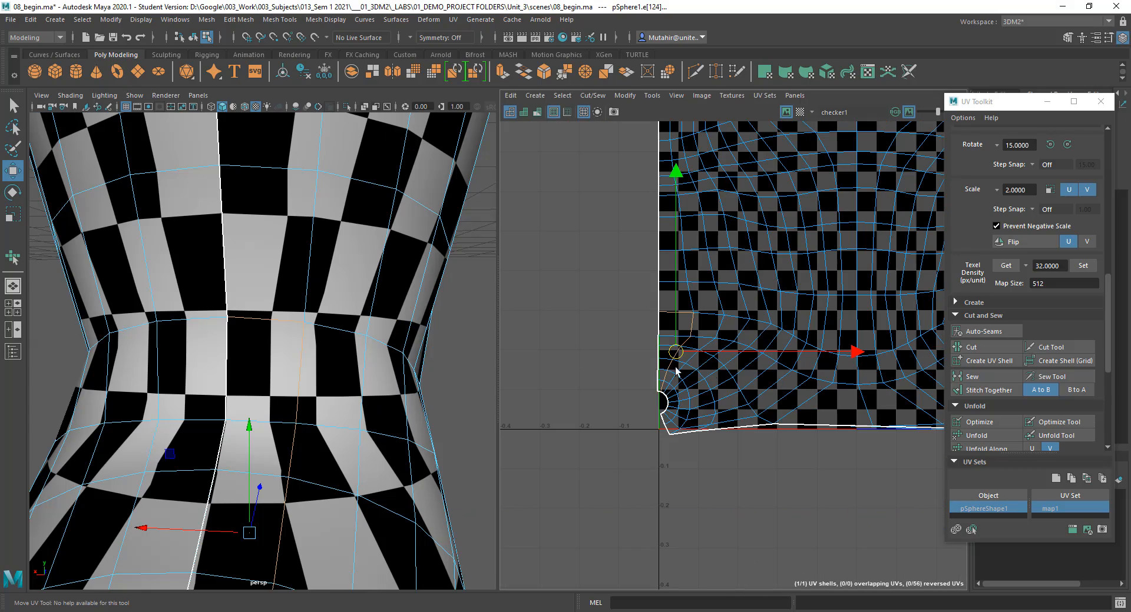
alt+right_drag(312, 403, 321, 348)
alt+middle_drag(908, 438, 770, 450)
alt+right_drag(781, 467, 778, 446)
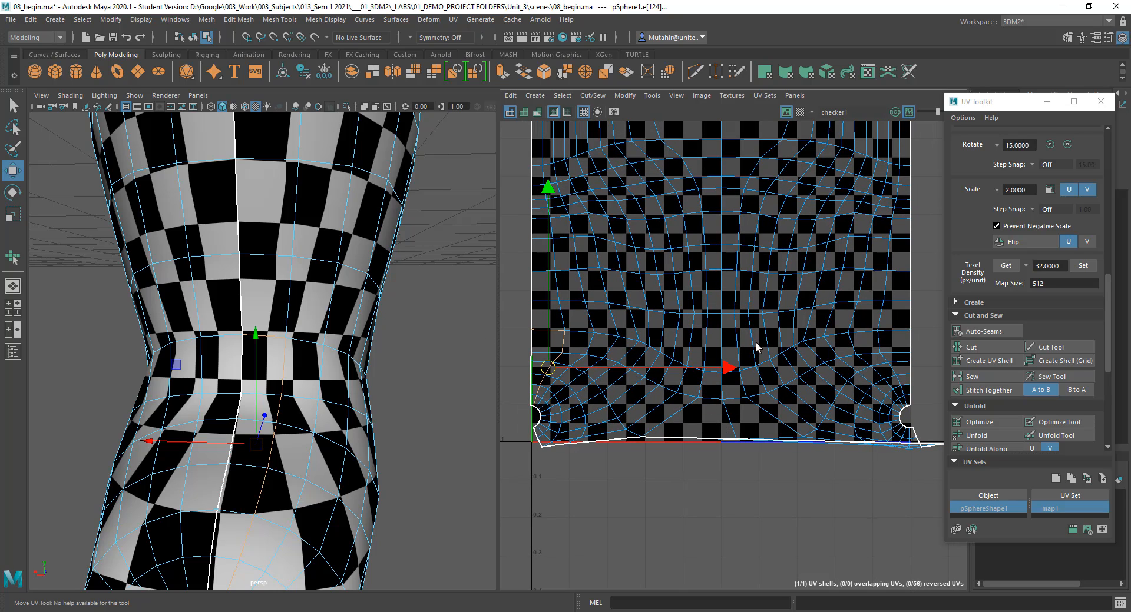
alt+middle_drag(760, 425, 760, 414)
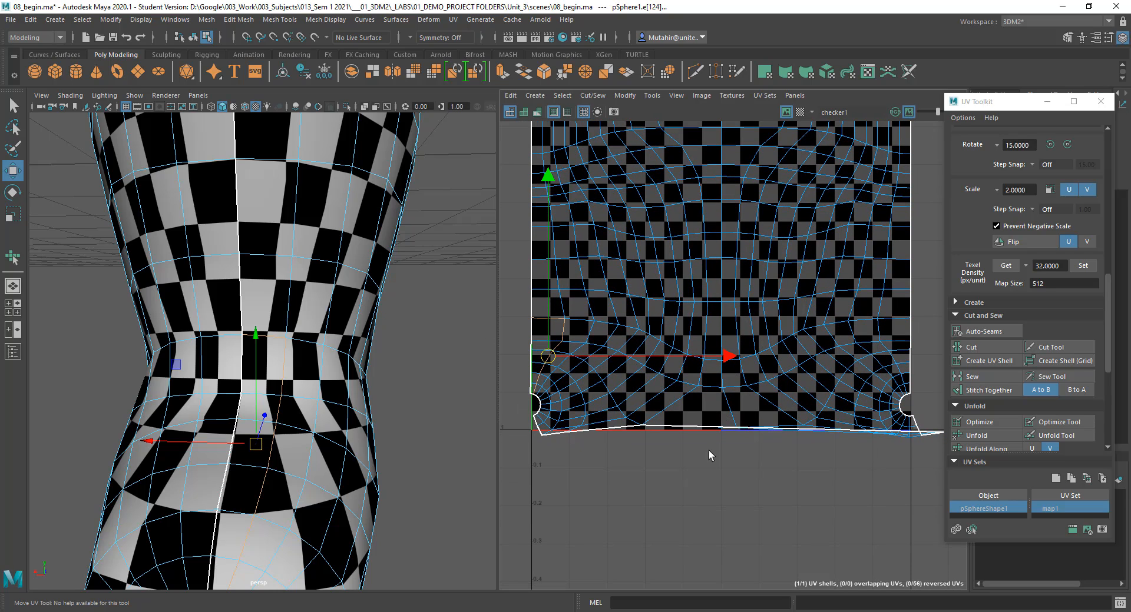
alt+right_drag(725, 500, 709, 380)
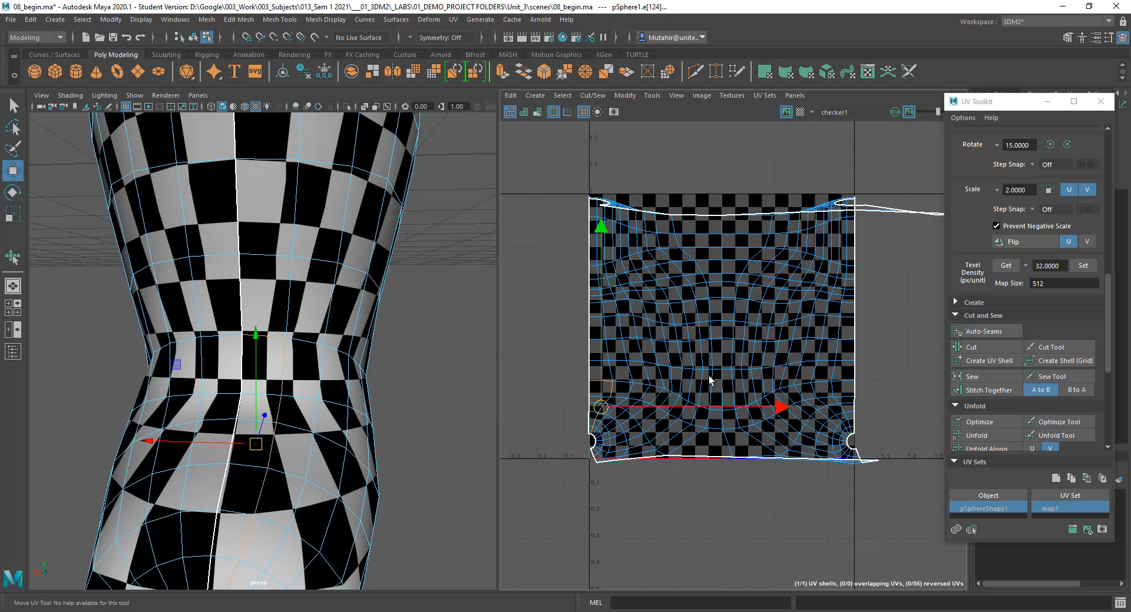
alt+middle_drag(726, 423, 718, 399)
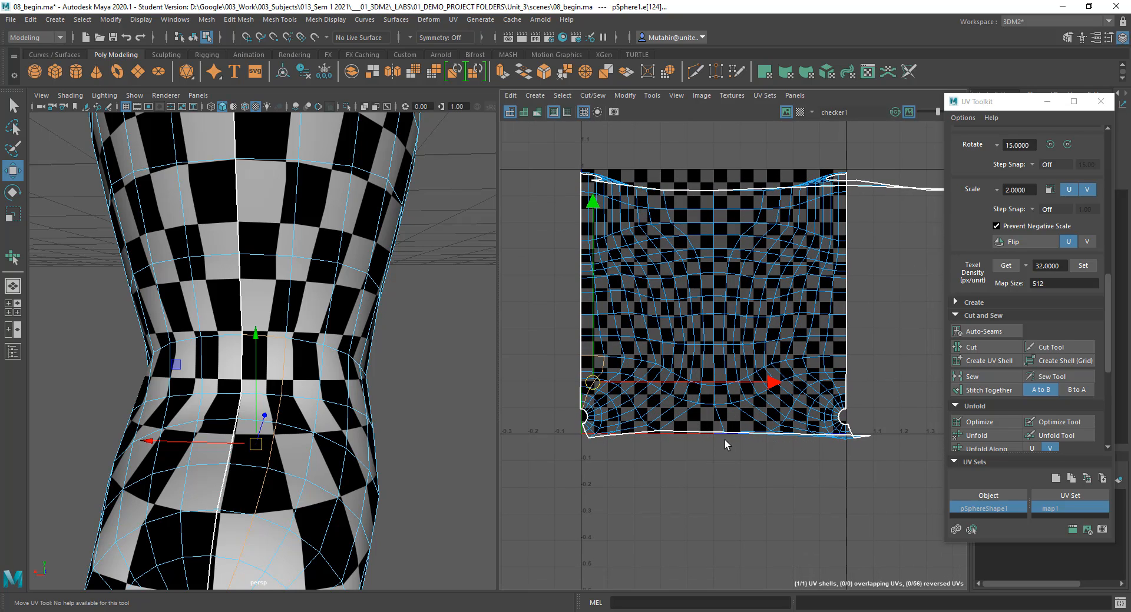
alt+middle_drag(725, 419, 723, 411)
Step: Select the full horizontal edge loop around the mesh's narrow section and cut the UVs along it
right_drag(717, 376, 662, 361)
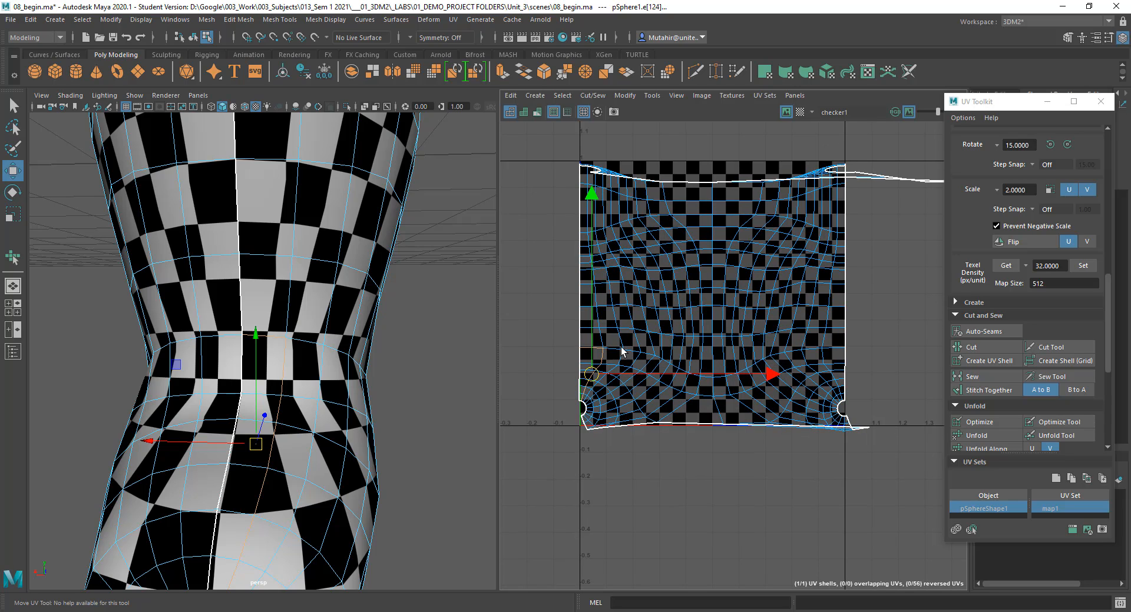
click(591, 347)
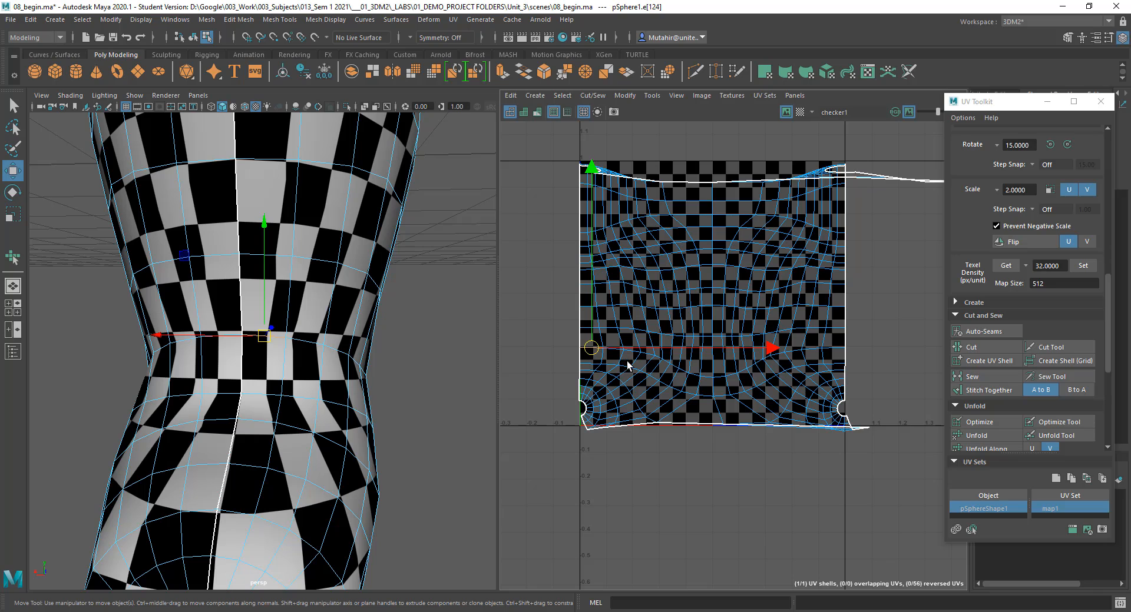
key(q)
double_click(613, 353)
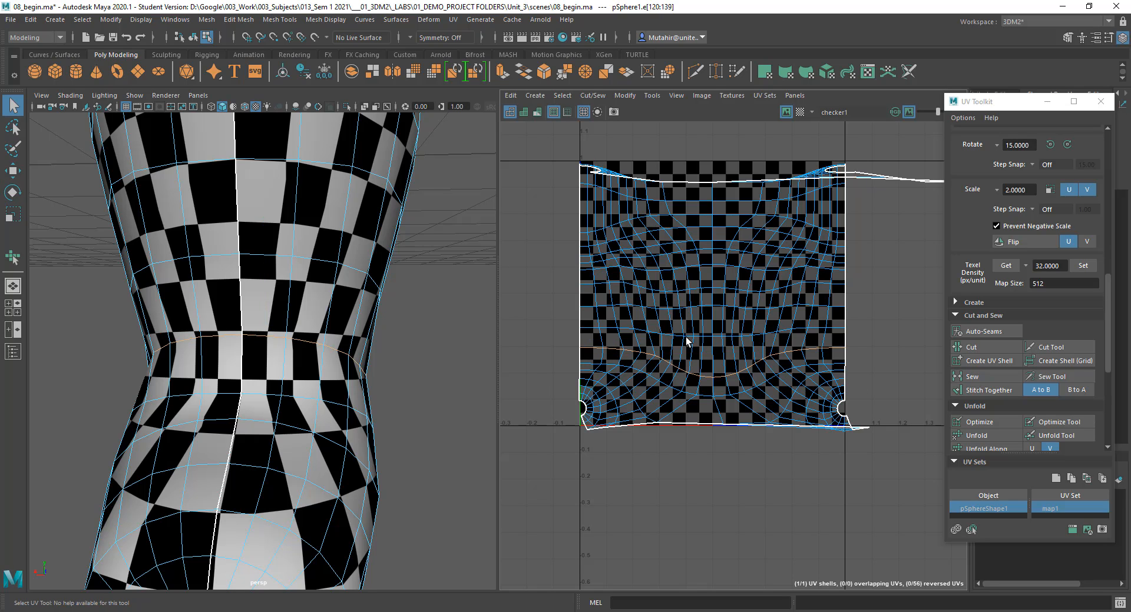
alt+drag(157, 371, 371, 396)
alt+drag(261, 466, 194, 377)
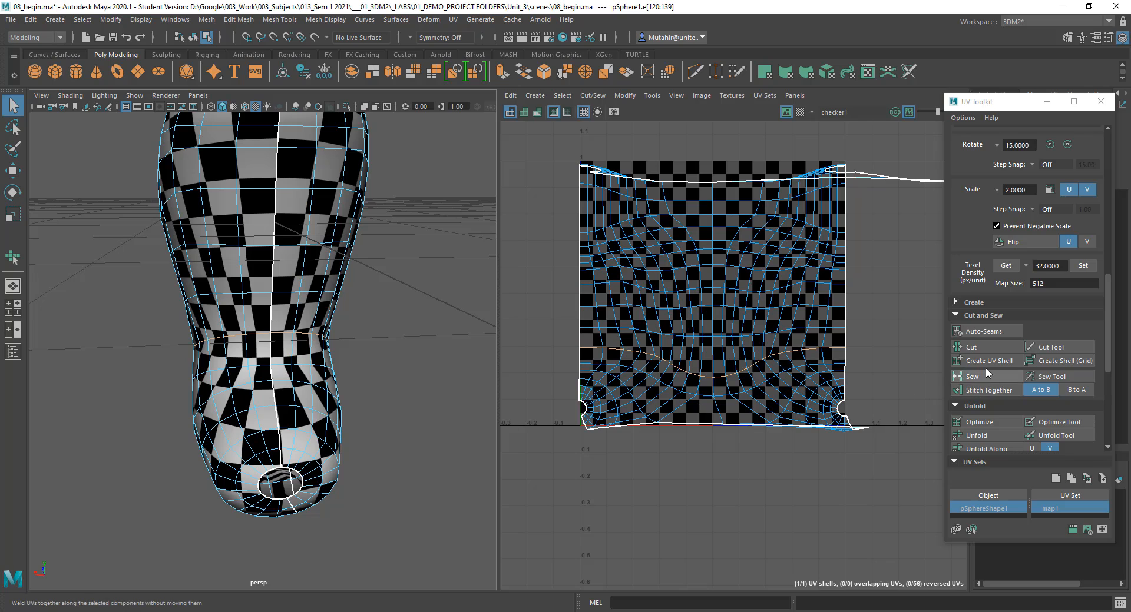
click(995, 349)
Step: Select the lower part as a separate UV shell and move it straight down, clear of the upper shell
right_drag(728, 394, 689, 384)
click(717, 398)
key(w)
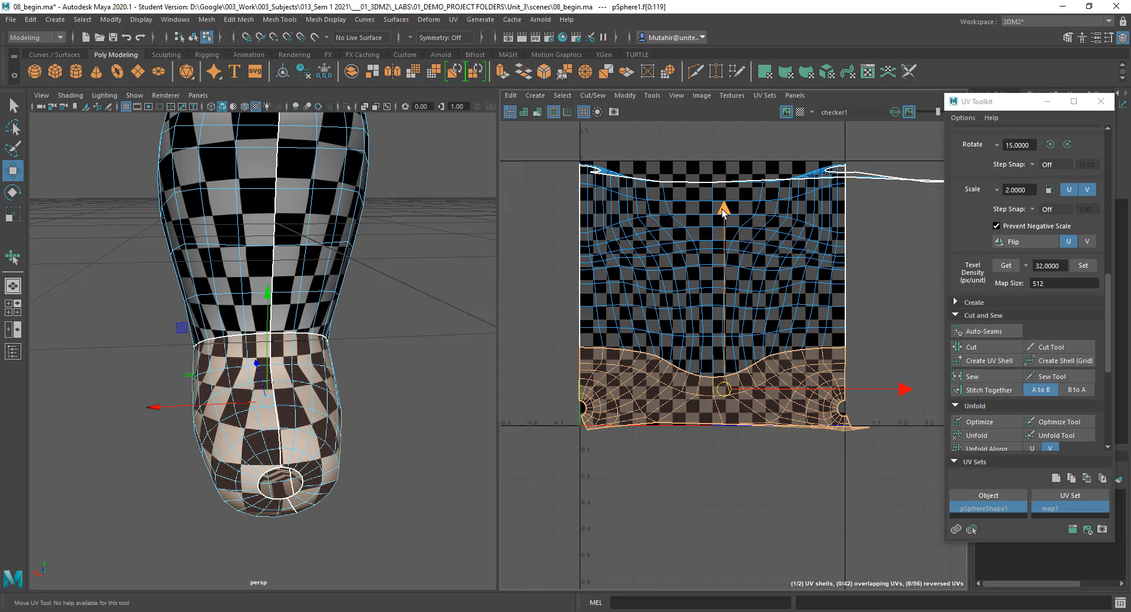
drag(724, 211, 723, 239)
key(q)
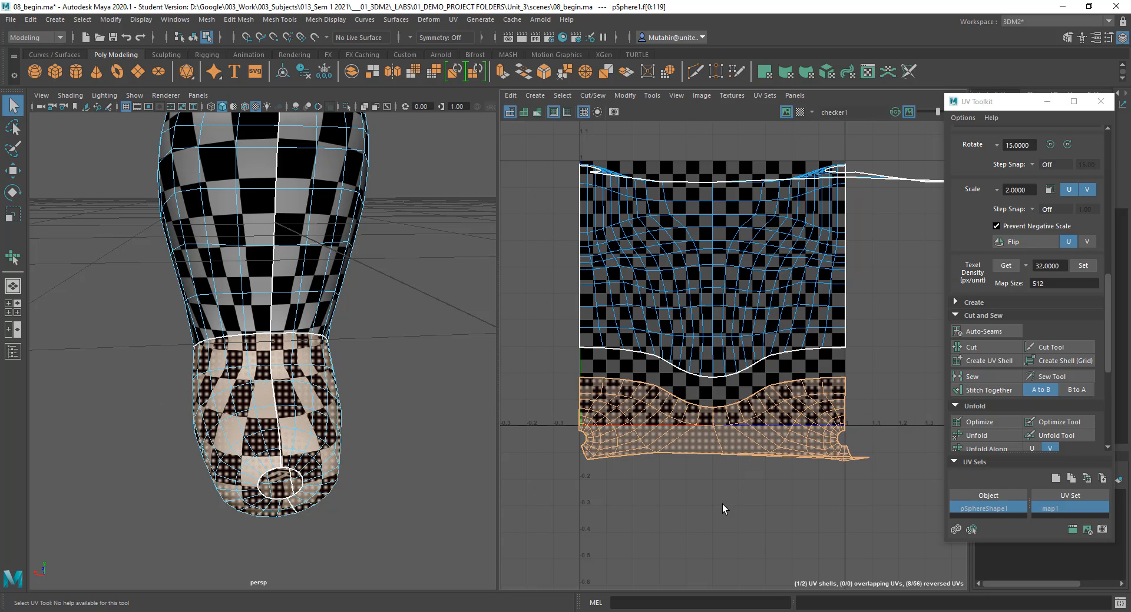
Step: Select the edge loop running around the rounded end within the lower UV shell and cut the UVs along it
alt+middle_drag(723, 505, 744, 478)
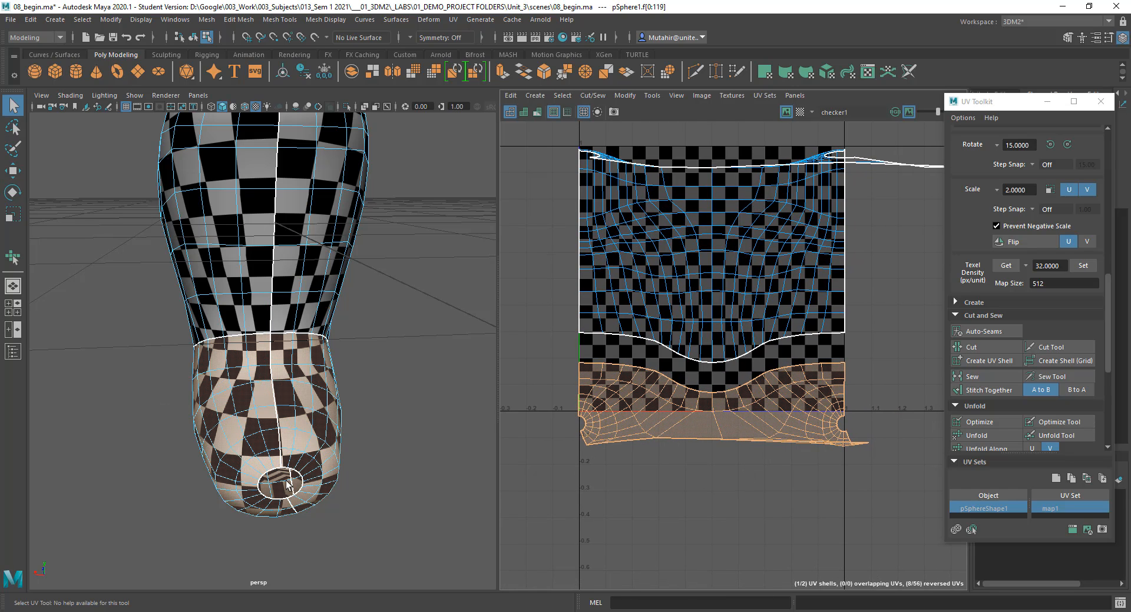
alt+middle_drag(716, 444, 710, 417)
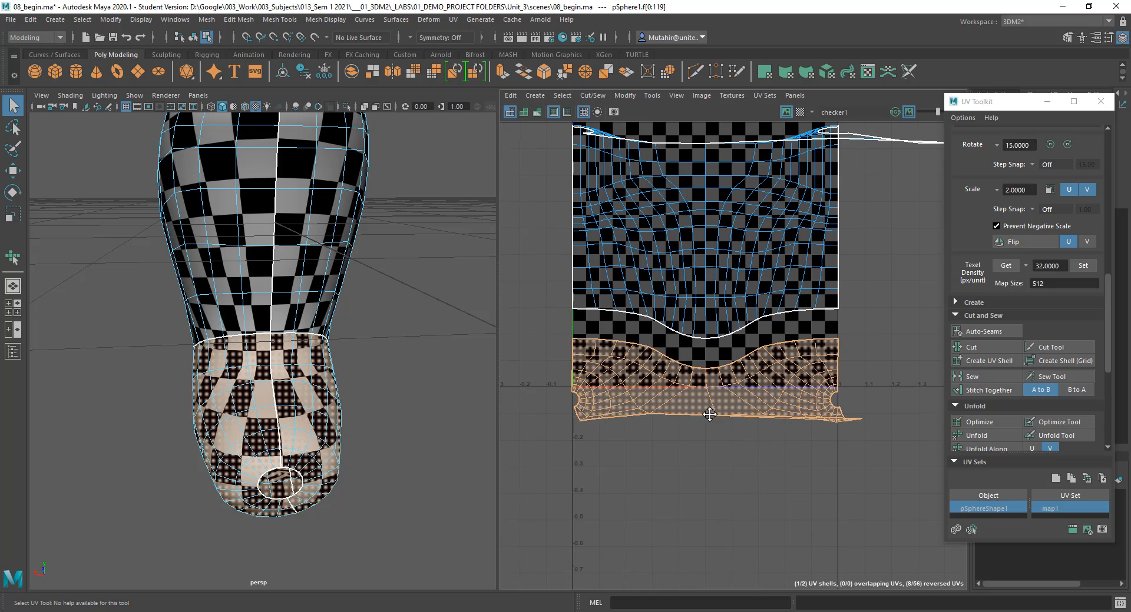
alt+right_drag(717, 399, 765, 381)
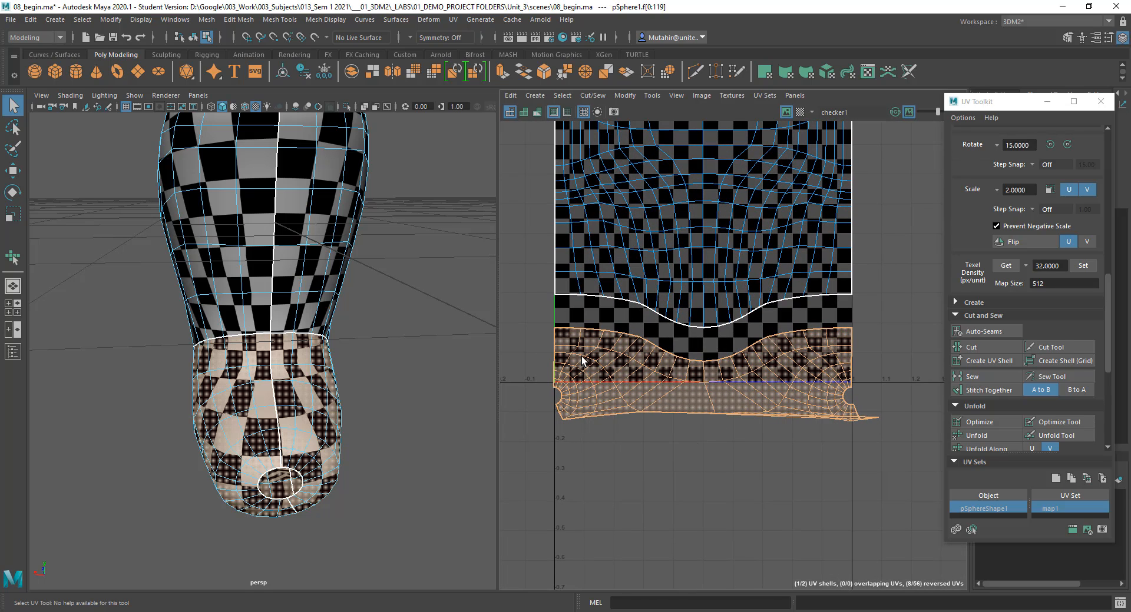
right_drag(581, 360, 575, 349)
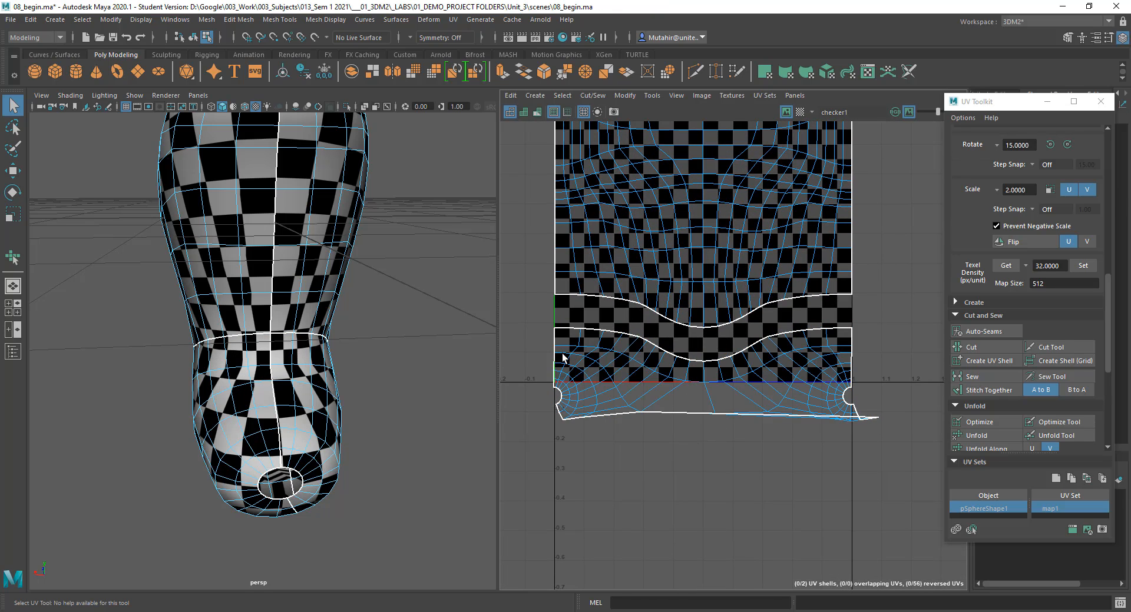
double_click(563, 356)
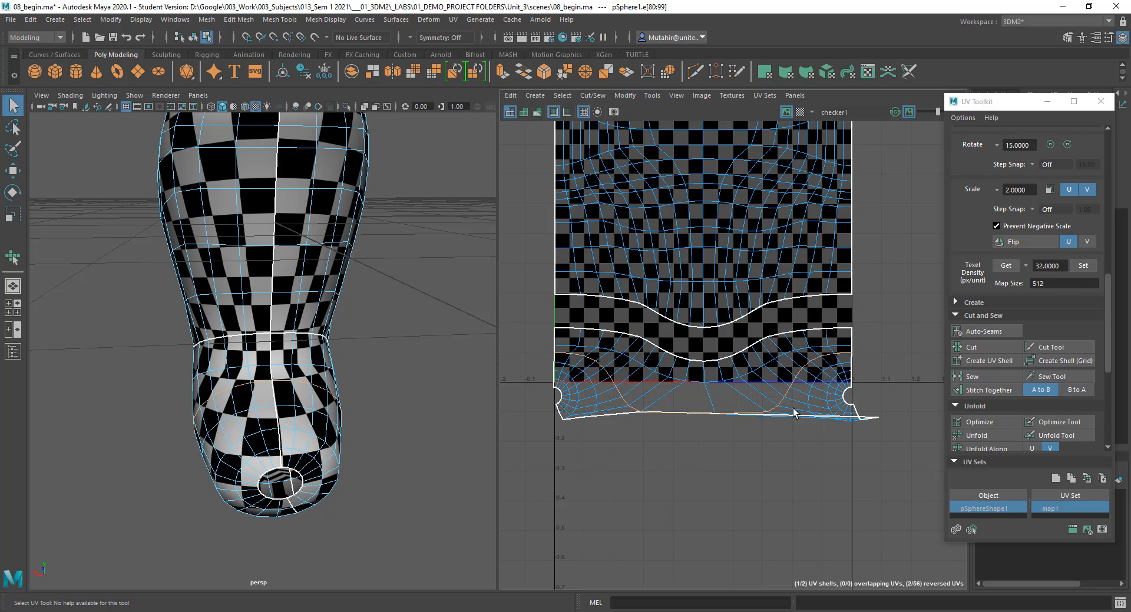
alt+drag(330, 417, 350, 395)
click(994, 345)
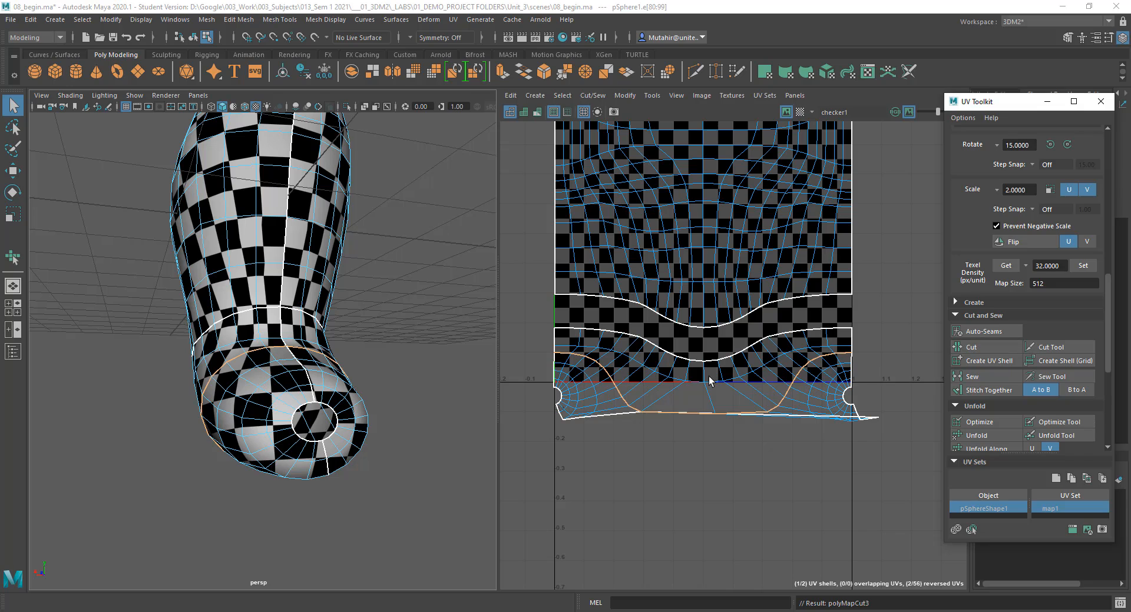
Step: Select the middle band as a UV shell and move it slightly up, away from the cut end pieces
right_drag(709, 376, 671, 362)
key(w)
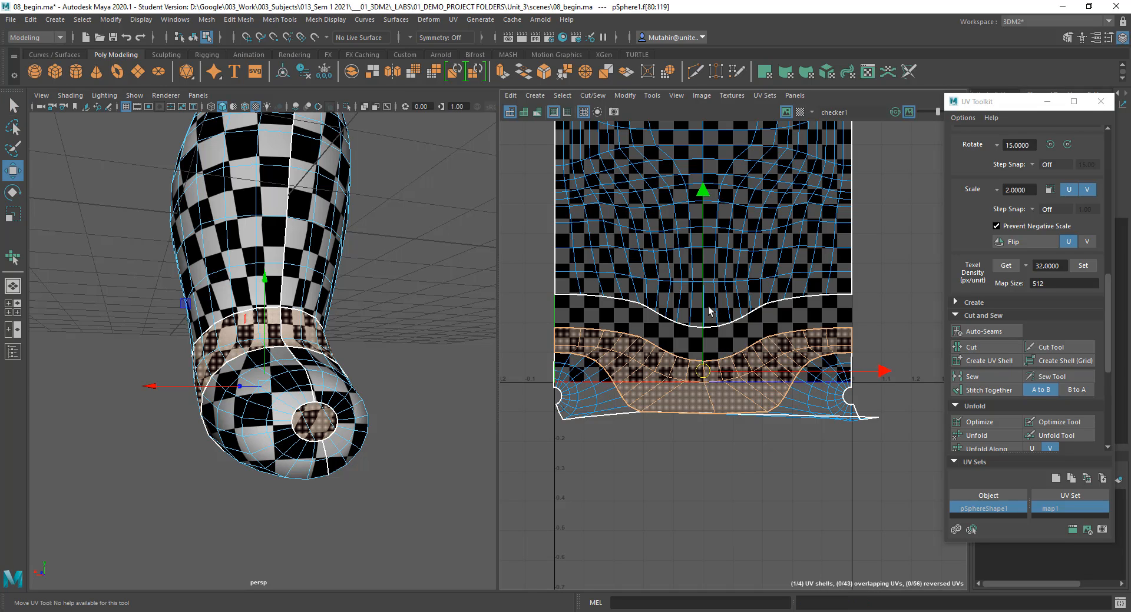
drag(704, 296, 704, 281)
key(q)
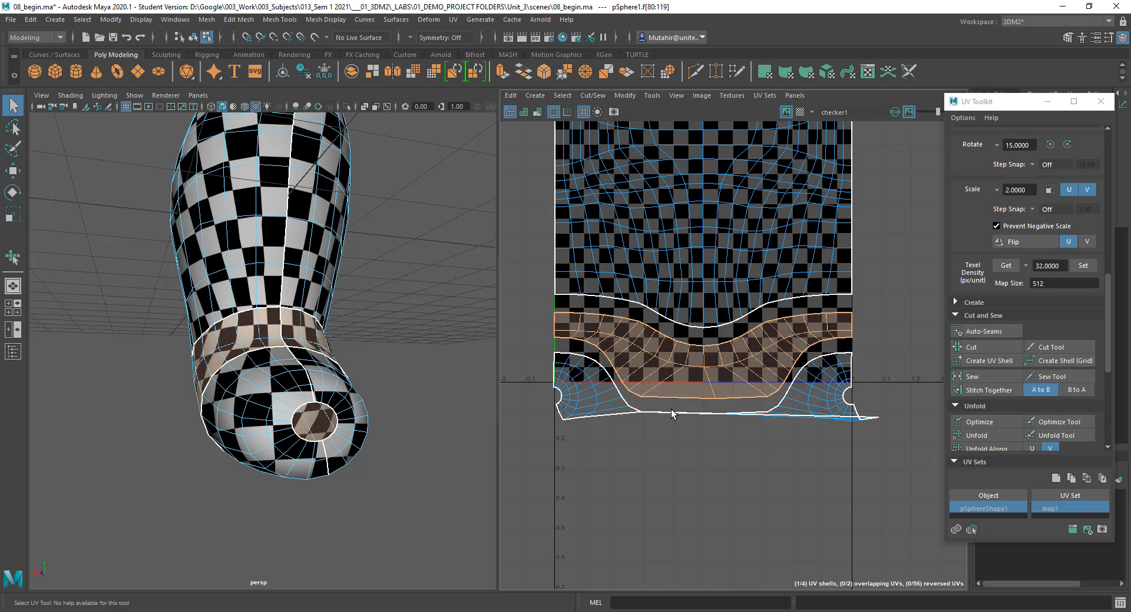
Step: Select the right end piece with the long thin tail as a UV shell and move it down and outward
right_drag(673, 414, 778, 405)
click(804, 409)
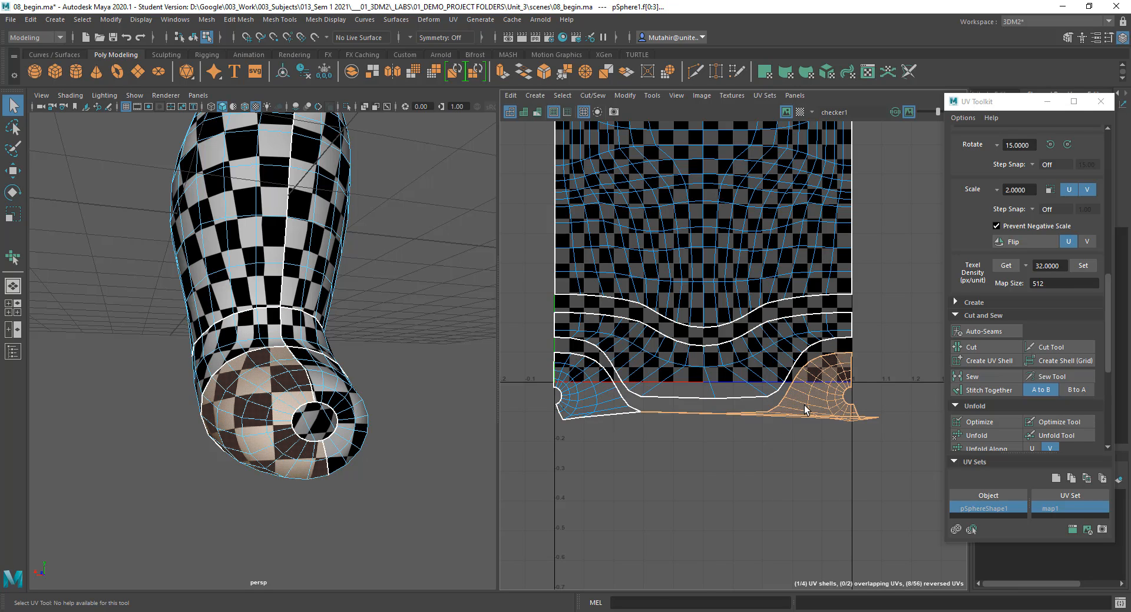
key(w)
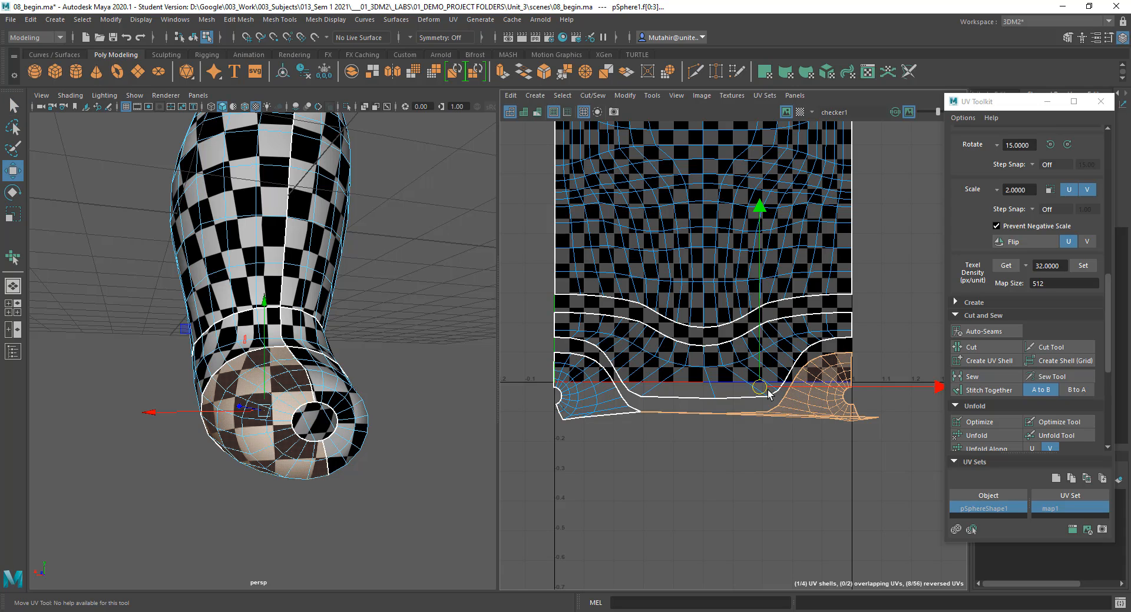
drag(769, 394, 791, 415)
key(q)
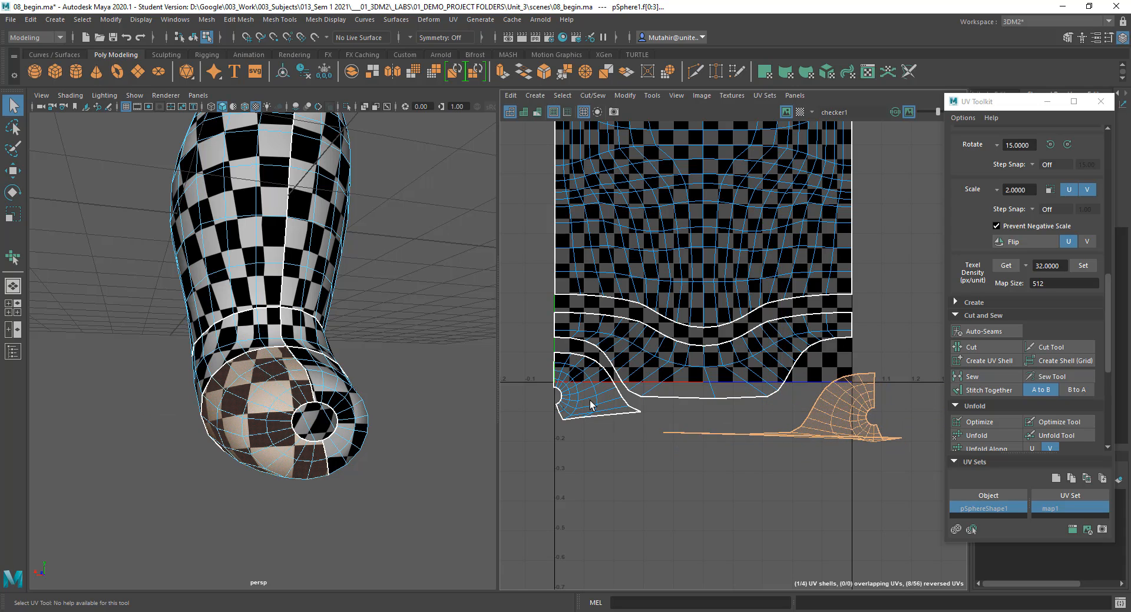
Step: Select the left end piece's UV shell and move it down, clear of the middle band
click(591, 404)
key(w)
drag(598, 390, 602, 434)
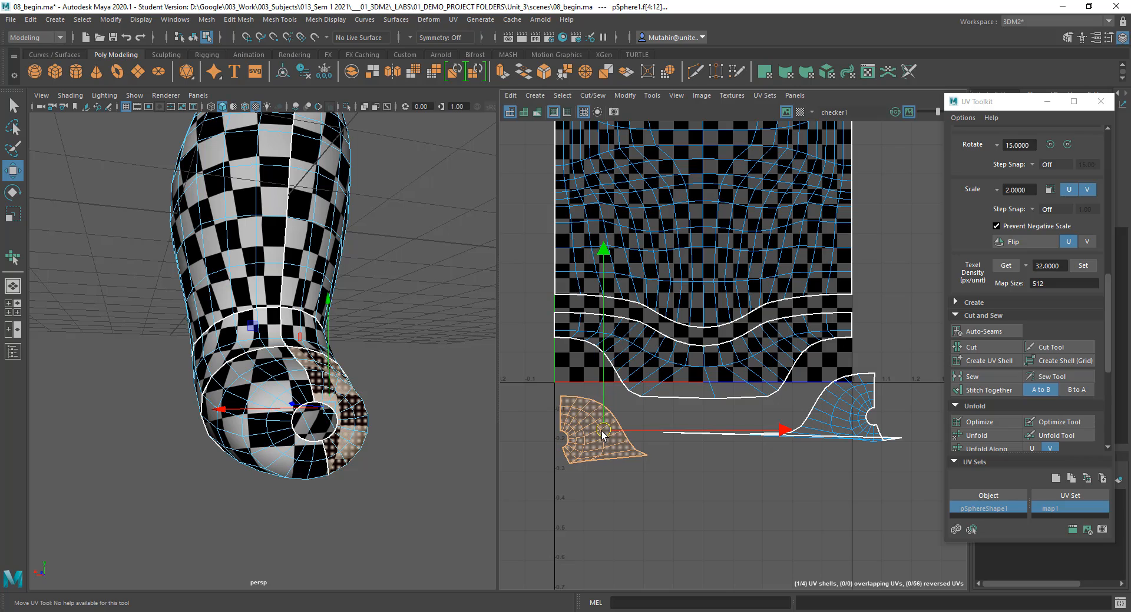
key(q)
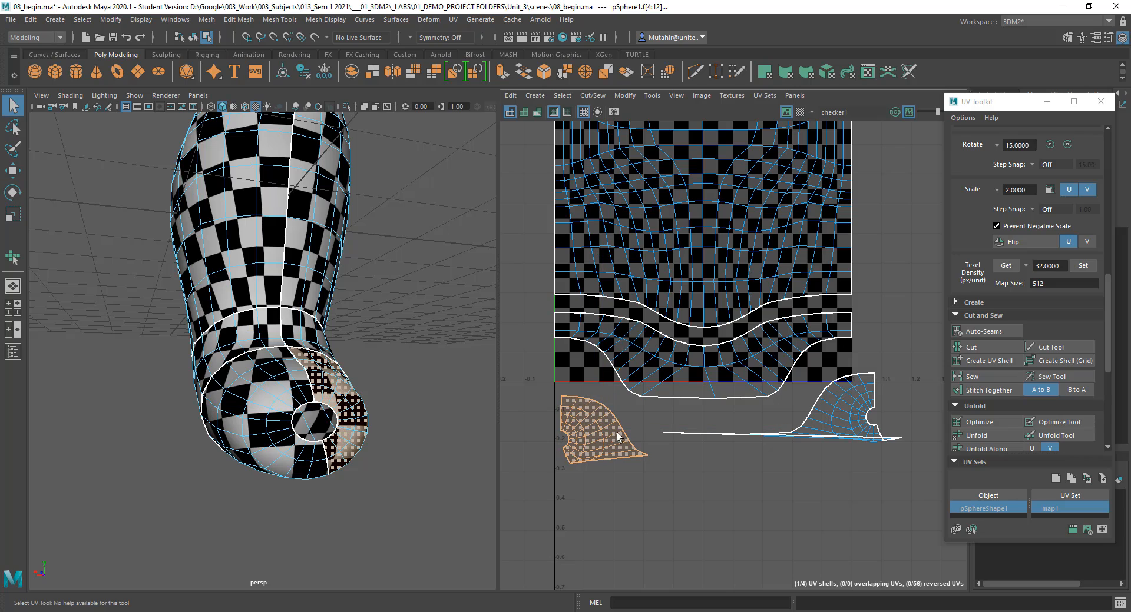
Step: Select all UVs of the right end piece and unfold them with the Smooth tool until the tail opens into a fan
right_drag(844, 417, 901, 400)
click(842, 402)
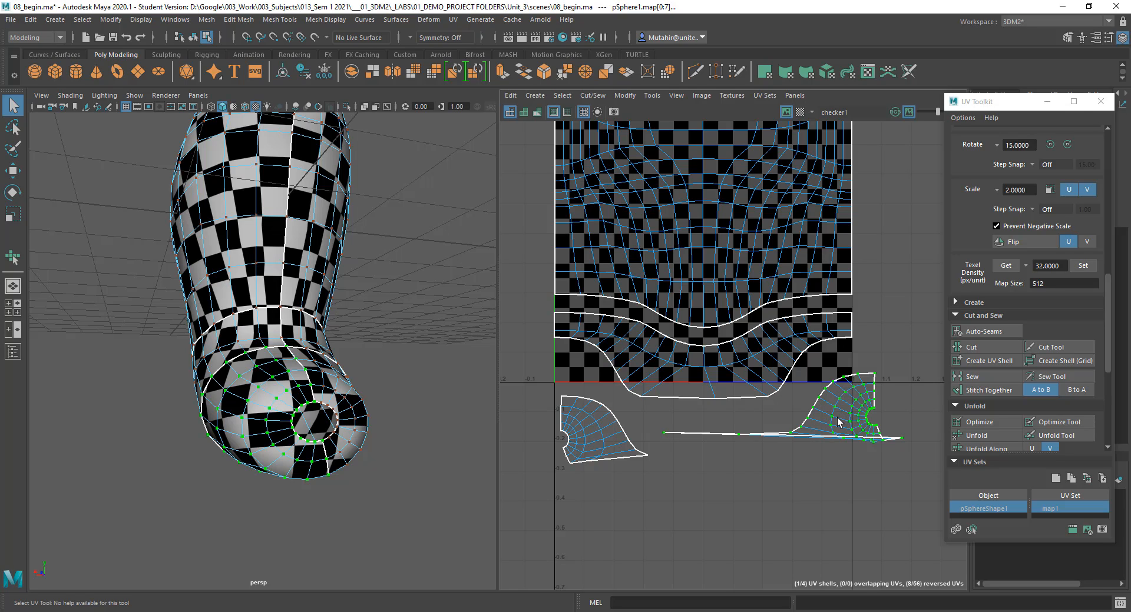
click(651, 96)
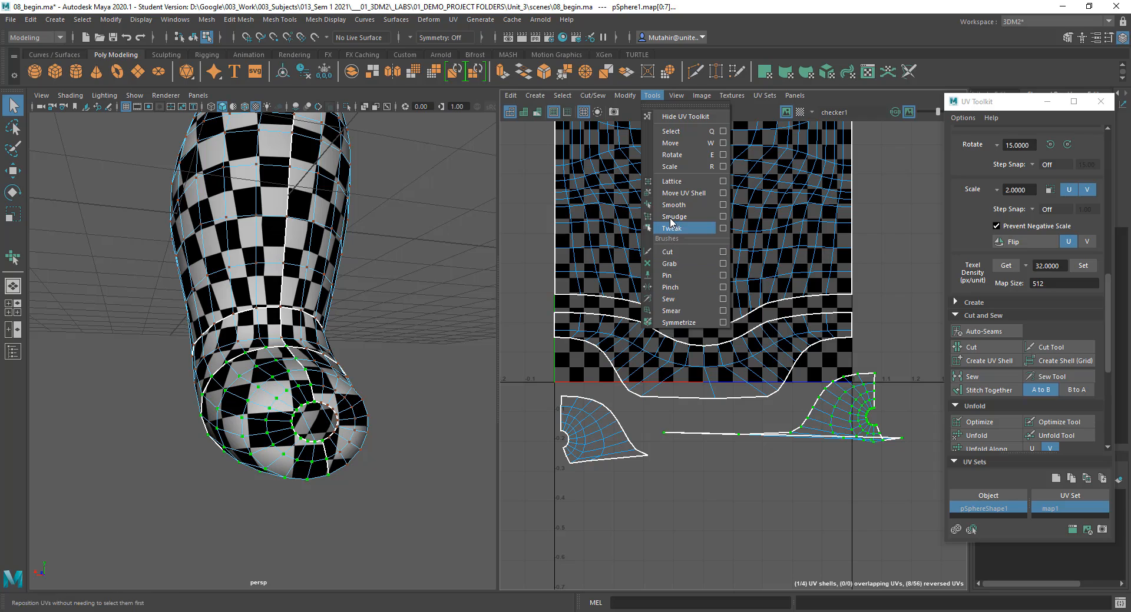
click(673, 205)
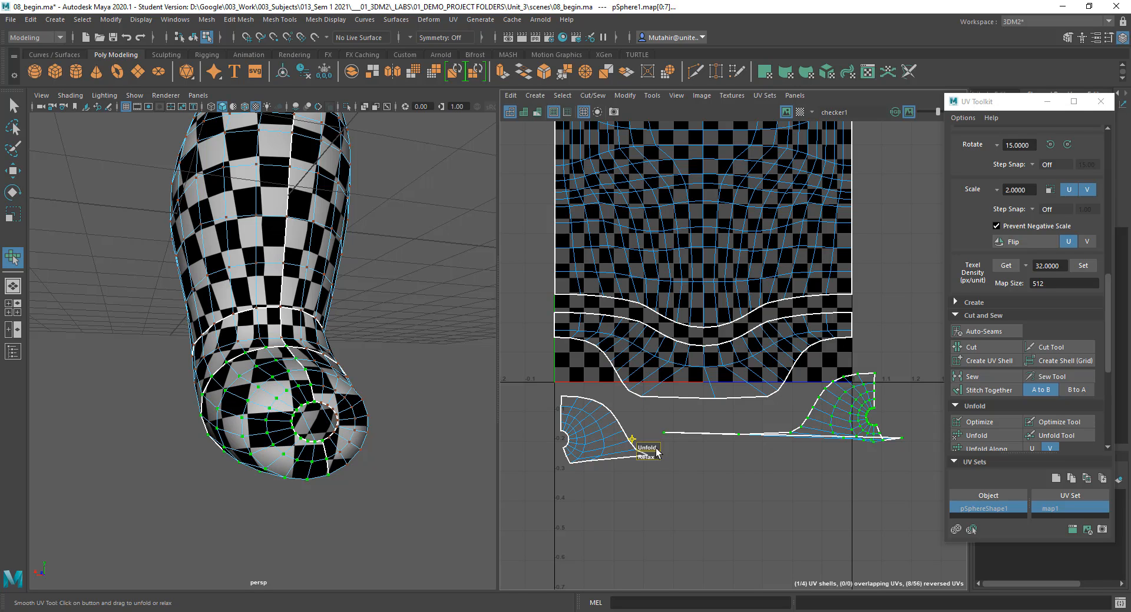
drag(653, 452, 754, 458)
alt+right_drag(882, 465, 661, 442)
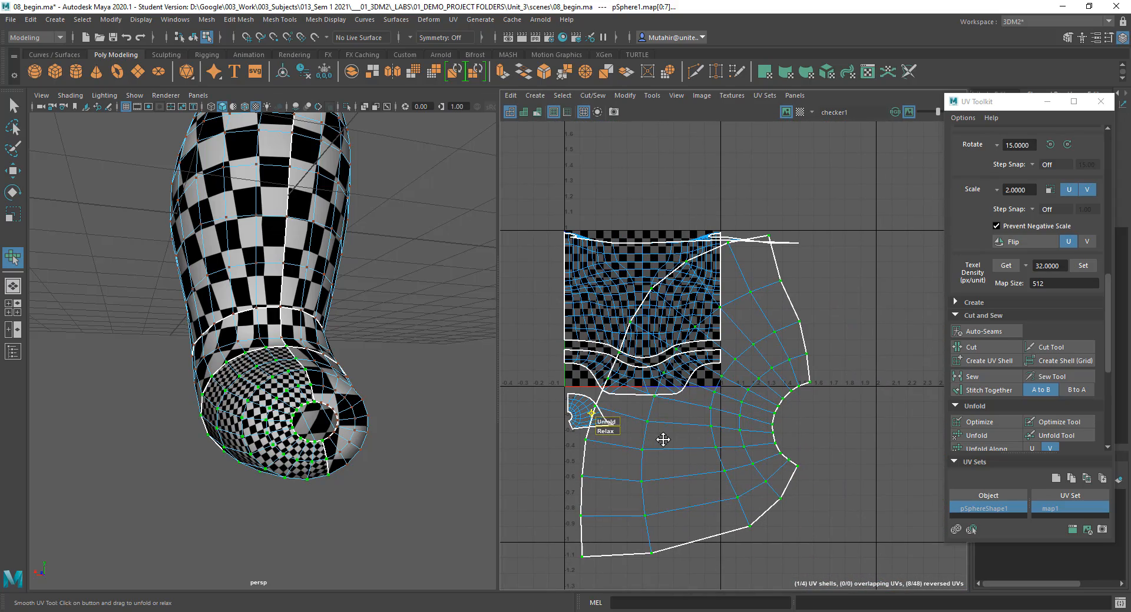
drag(605, 423, 627, 422)
click(628, 423)
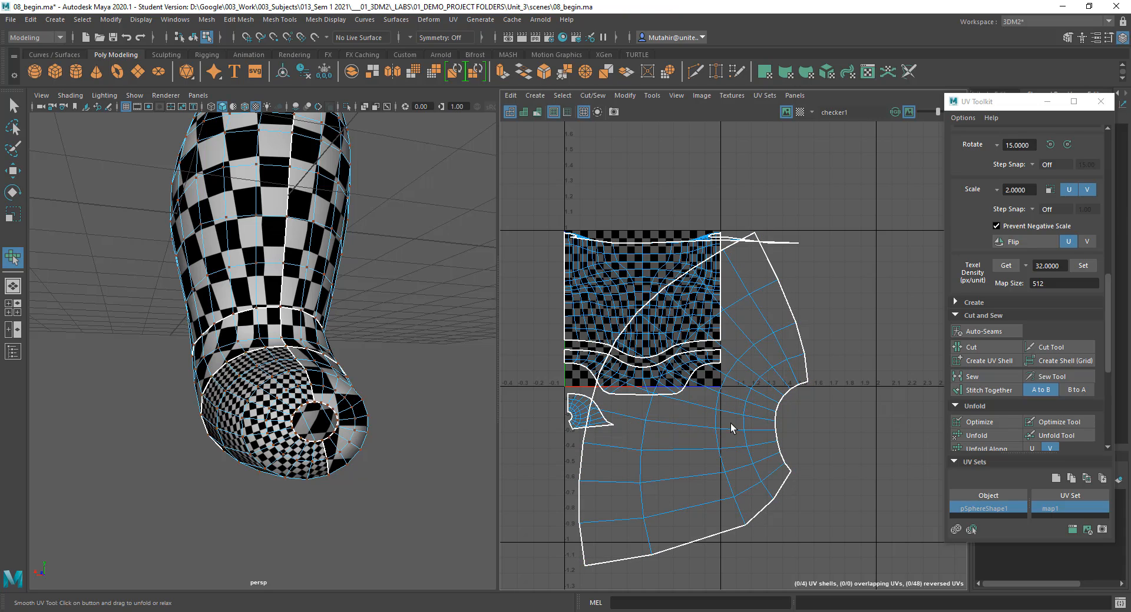
Step: Scale the unfolded fan shell down uniformly to roughly match the other shells' checker size and place it below the middle band
key(w)
key(r)
right_click(745, 385)
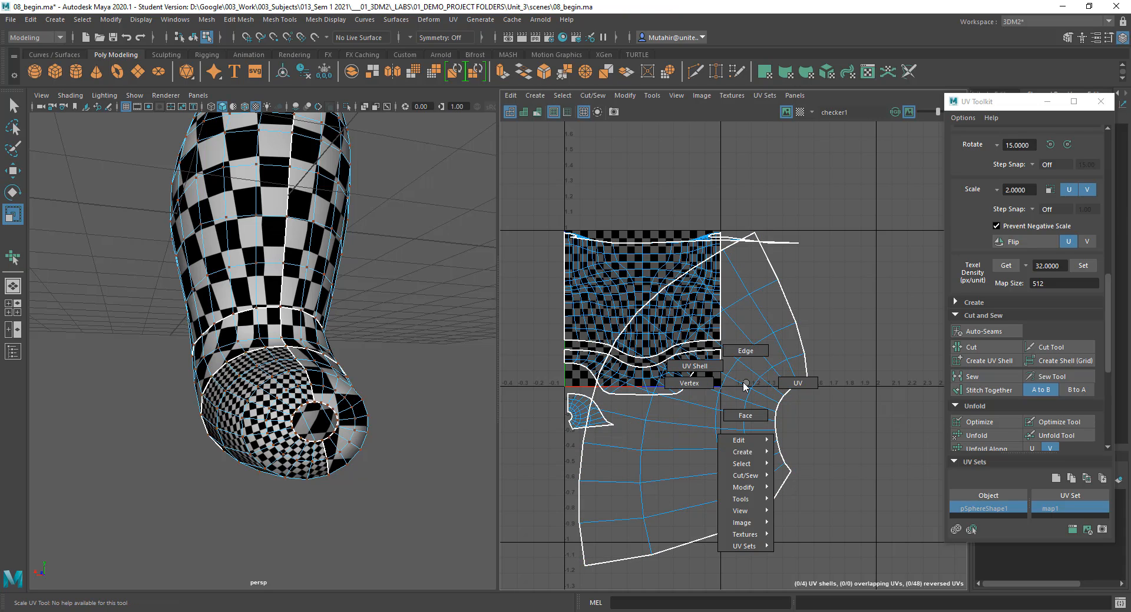
right_drag(746, 384, 716, 364)
click(761, 406)
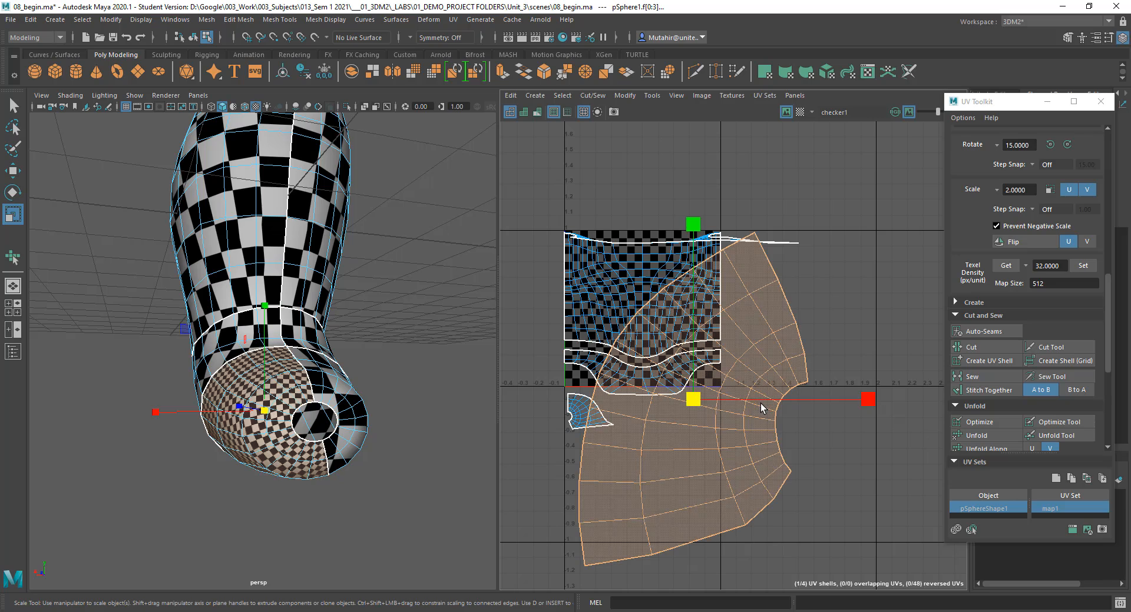
drag(693, 400, 553, 408)
ctrl+alt+drag(535, 326, 871, 533)
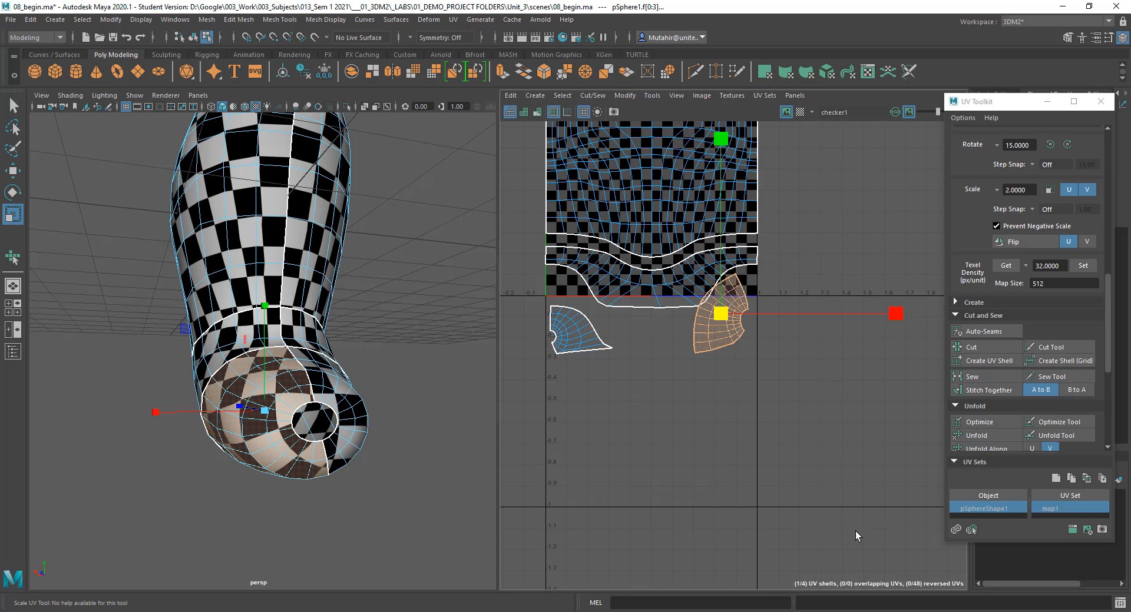
alt+middle_drag(750, 447, 736, 479)
key(w)
drag(713, 350, 714, 373)
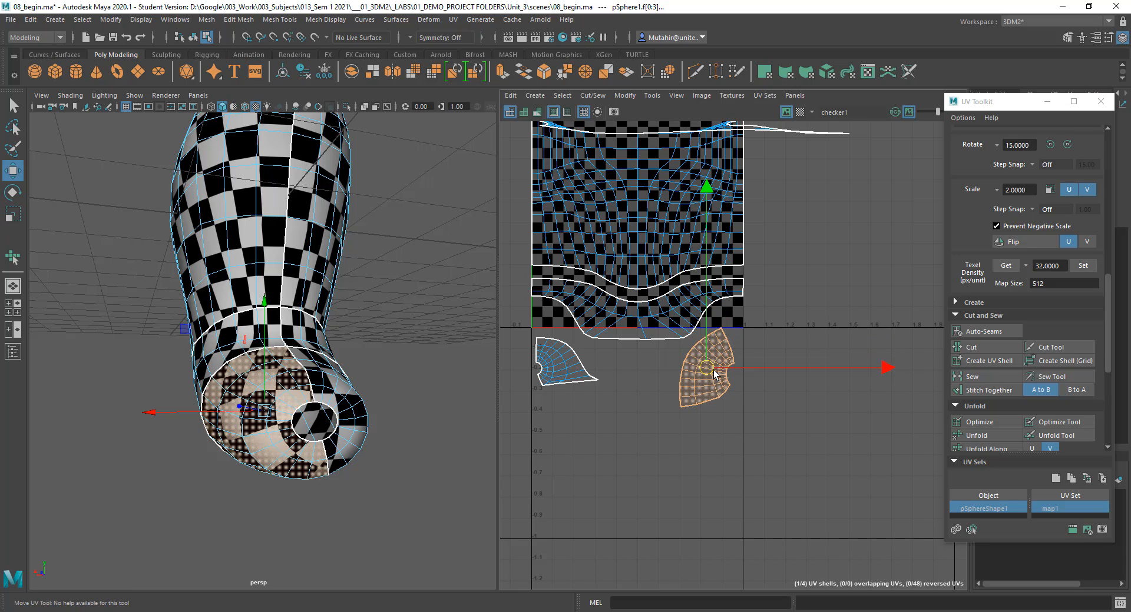
Step: Select all UVs of the left end piece and unfold them into a matching fan with the Smooth tool
click(575, 368)
right_click(574, 368)
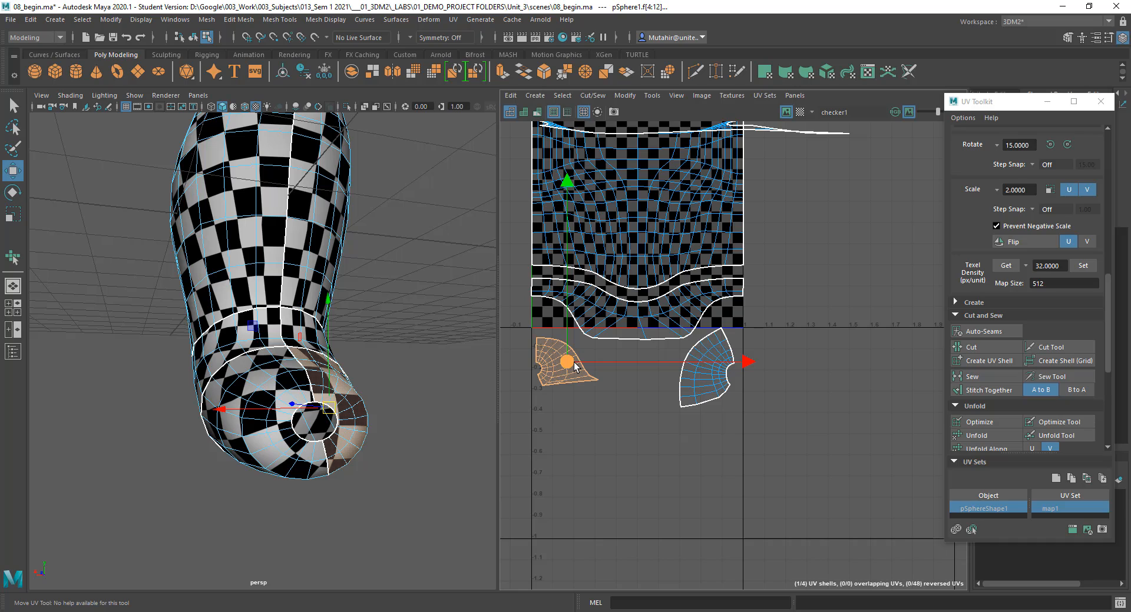
ctrl+right_drag(568, 362, 691, 364)
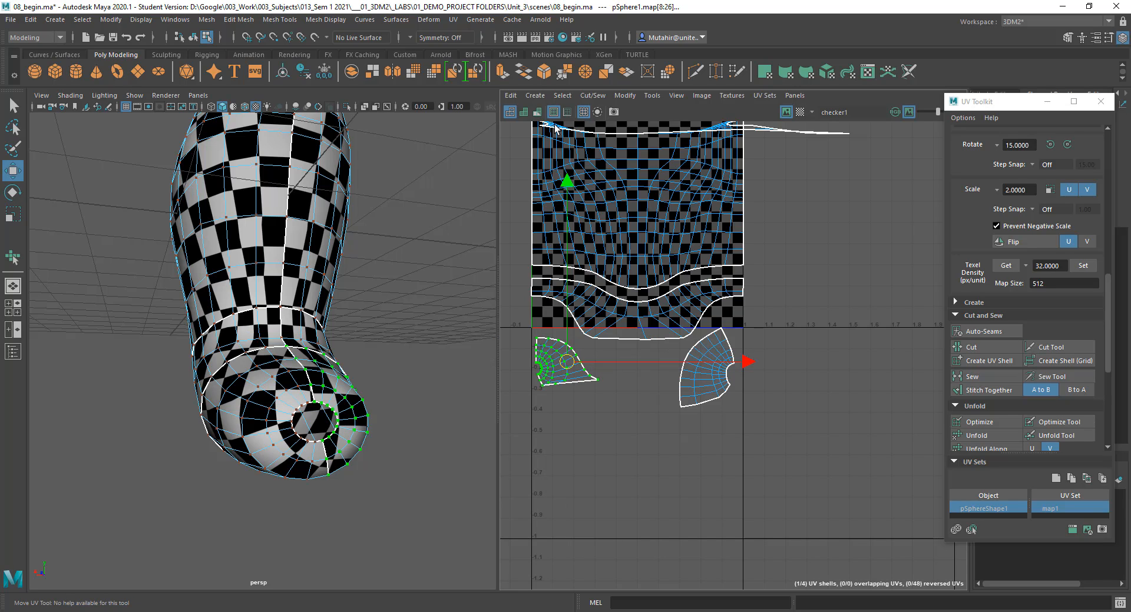
click(651, 96)
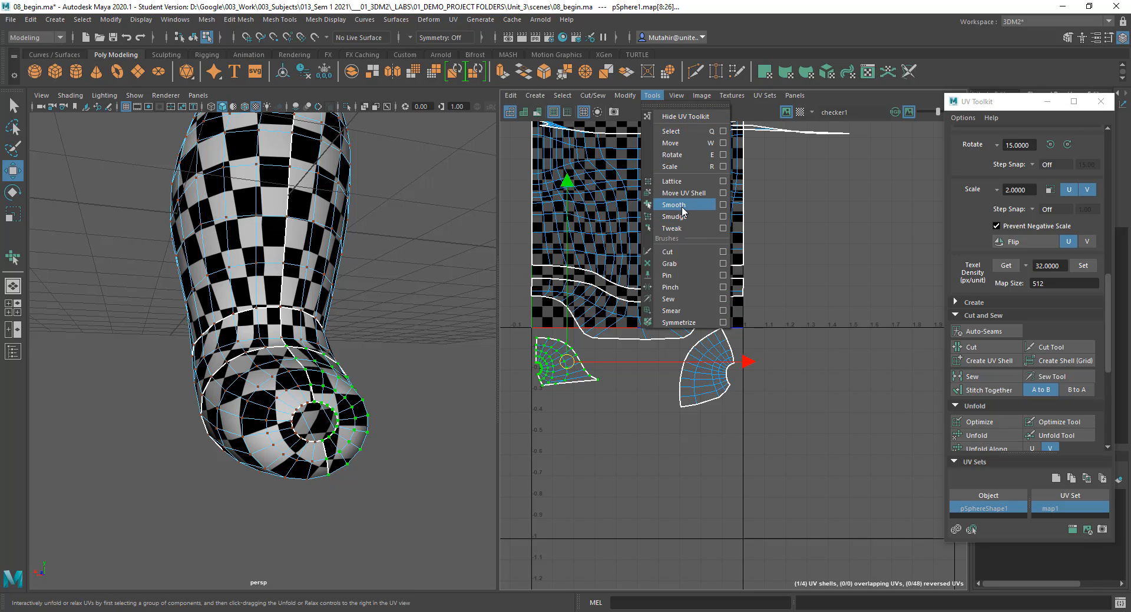
click(674, 205)
drag(524, 392, 874, 410)
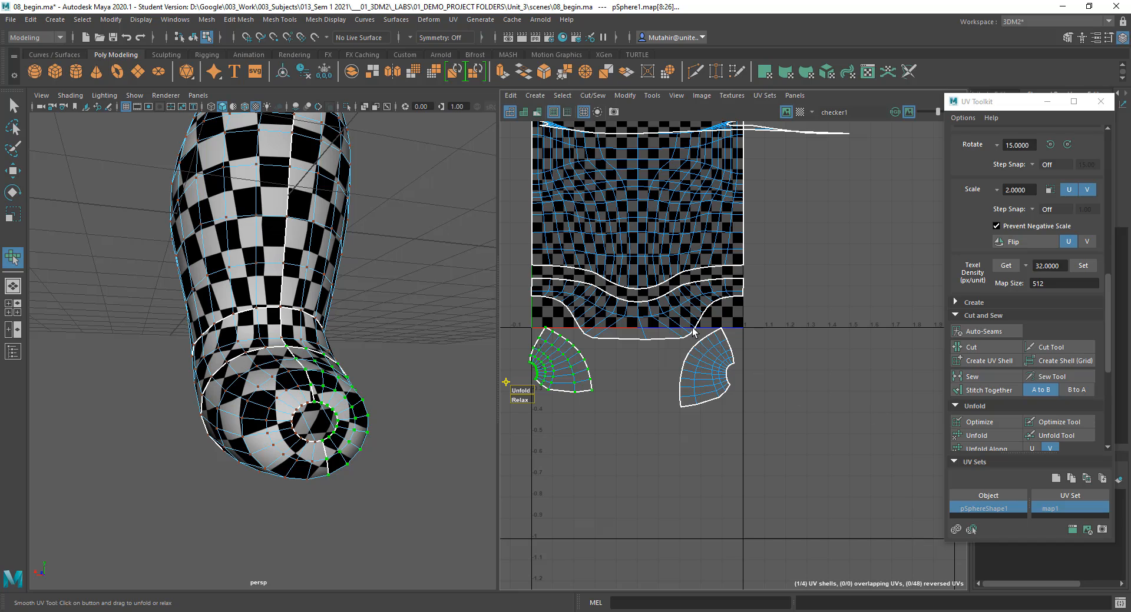
click(641, 363)
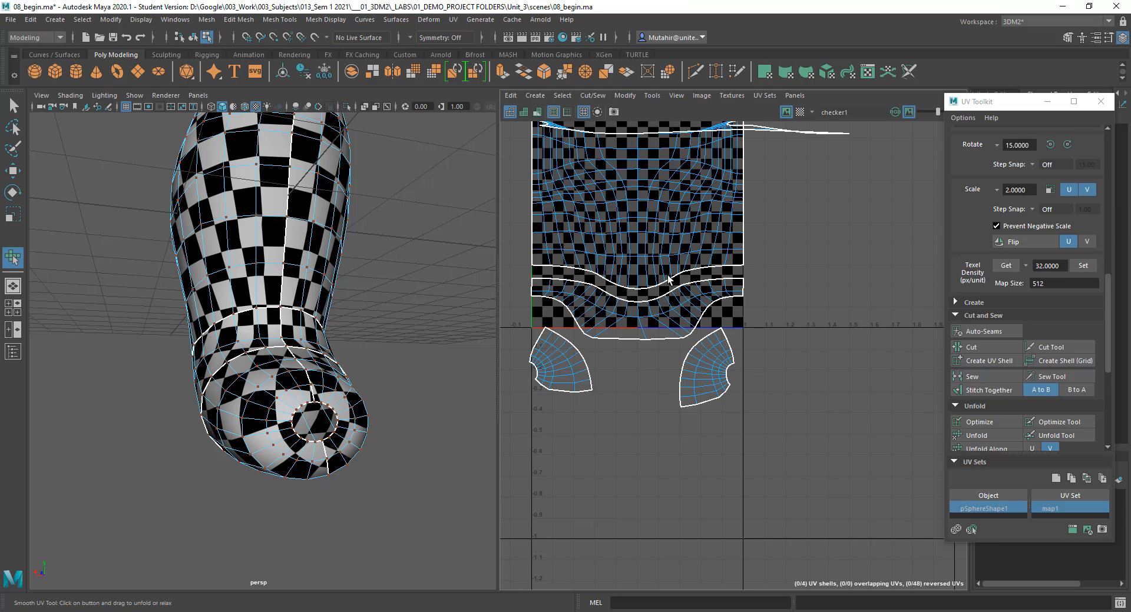
Step: Select the off-centre UV at the middle of the band's lower border and move it left to straighten the centre line
mouse_move(670, 282)
alt+right_down()
mouse_move(651, 407)
mouse_move(676, 283)
mouse_move(669, 297)
alt+right_up()
mouse_move(636, 340)
right_down()
mouse_move(606, 323)
mouse_move(664, 339)
mouse_move(646, 340)
right_up()
click(643, 364)
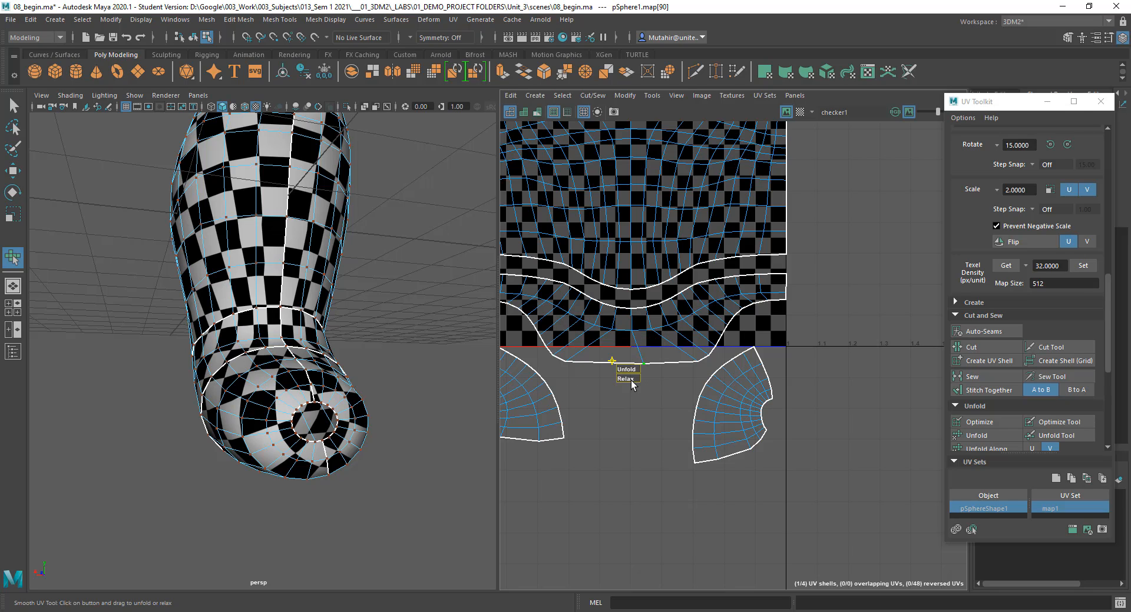
key(q)
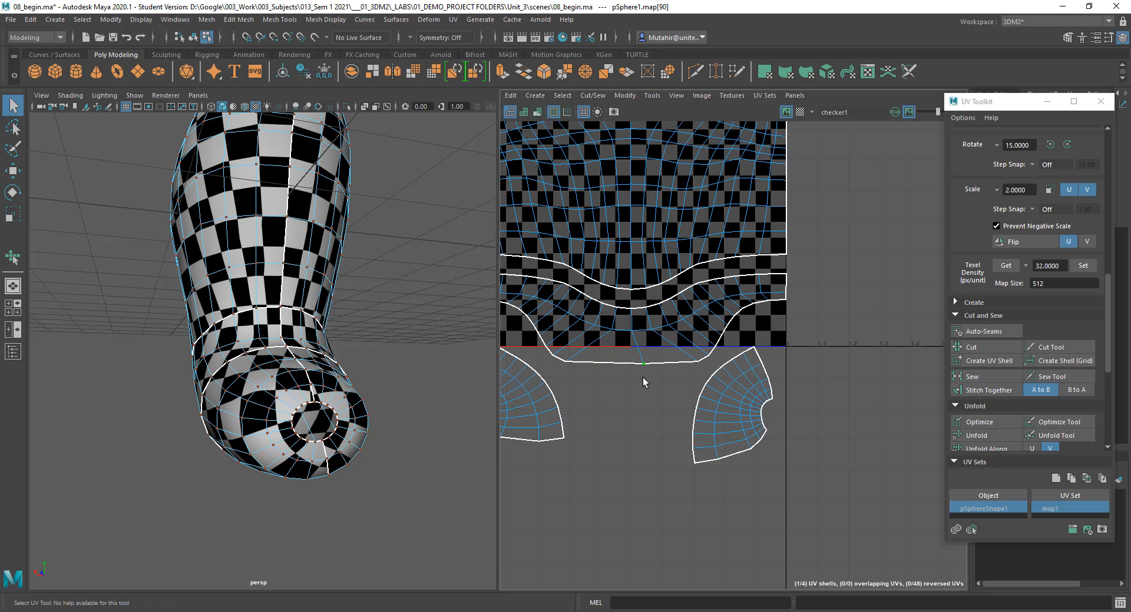
key(w)
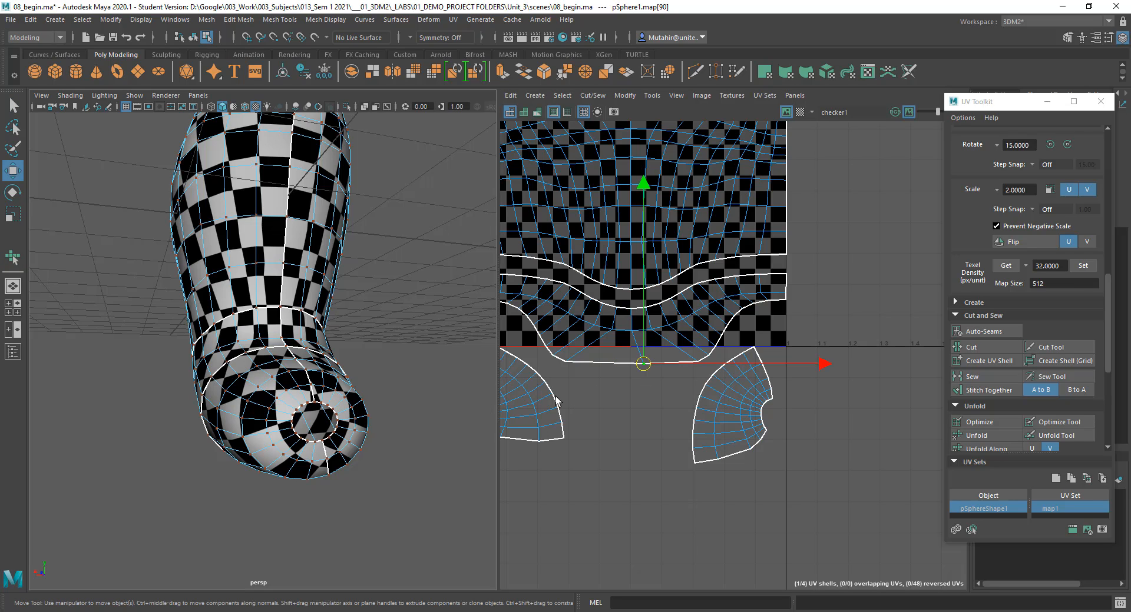
key(f)
alt+drag(316, 444, 412, 318)
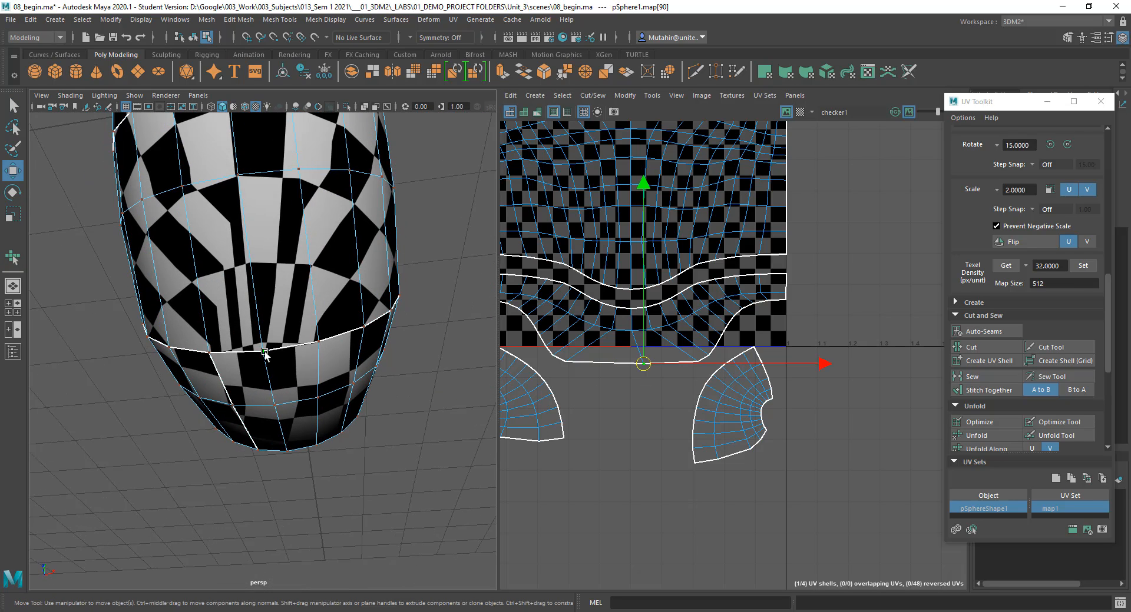
alt+drag(265, 353, 347, 266)
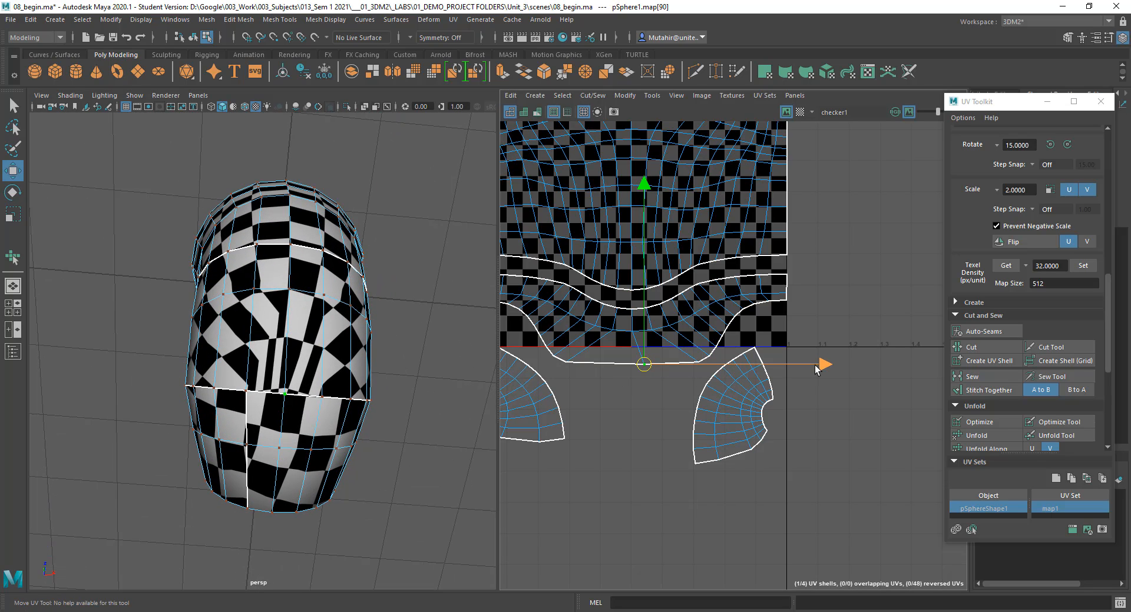
drag(821, 366, 805, 375)
key(q)
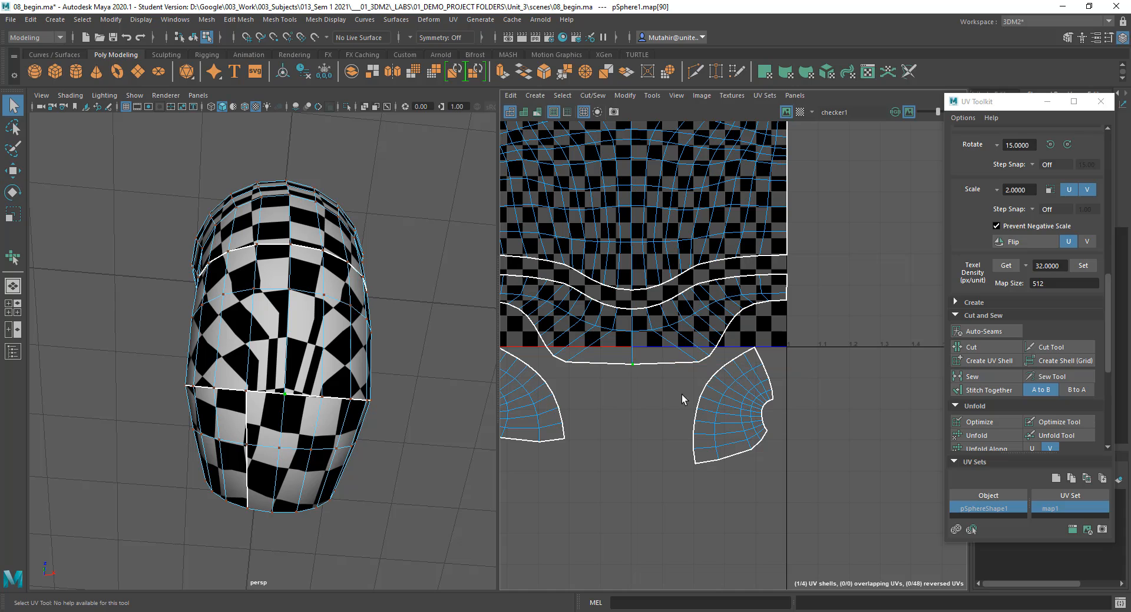
Step: Select the lengthwise edge line near the lower end of the right fan shell and cut the UVs along it
right_drag(280, 315, 285, 287)
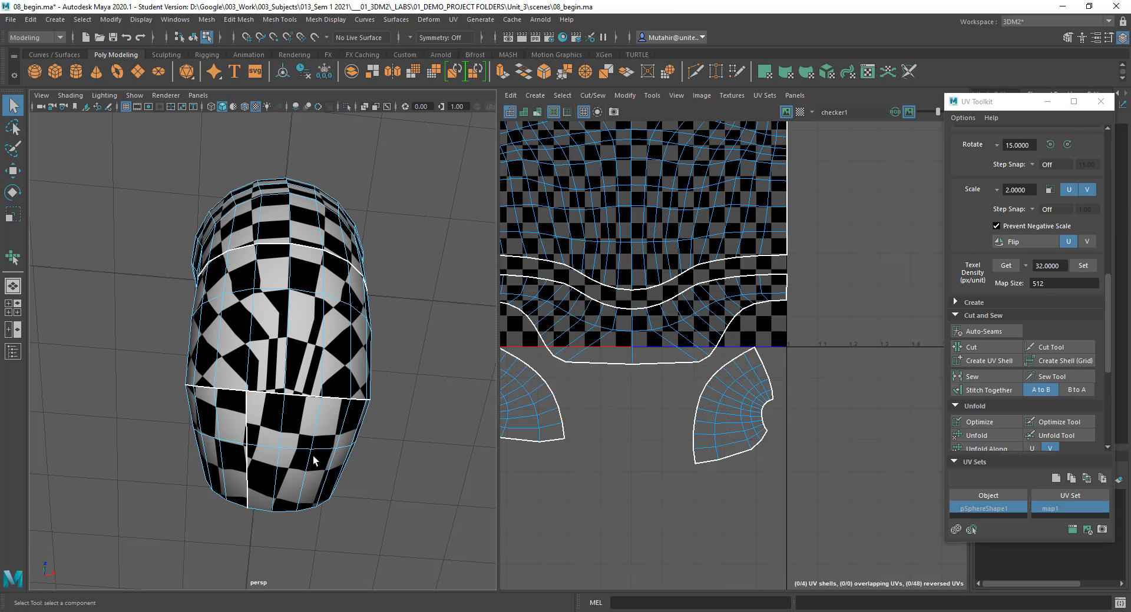
click(281, 424)
scroll(710, 465, down, 3)
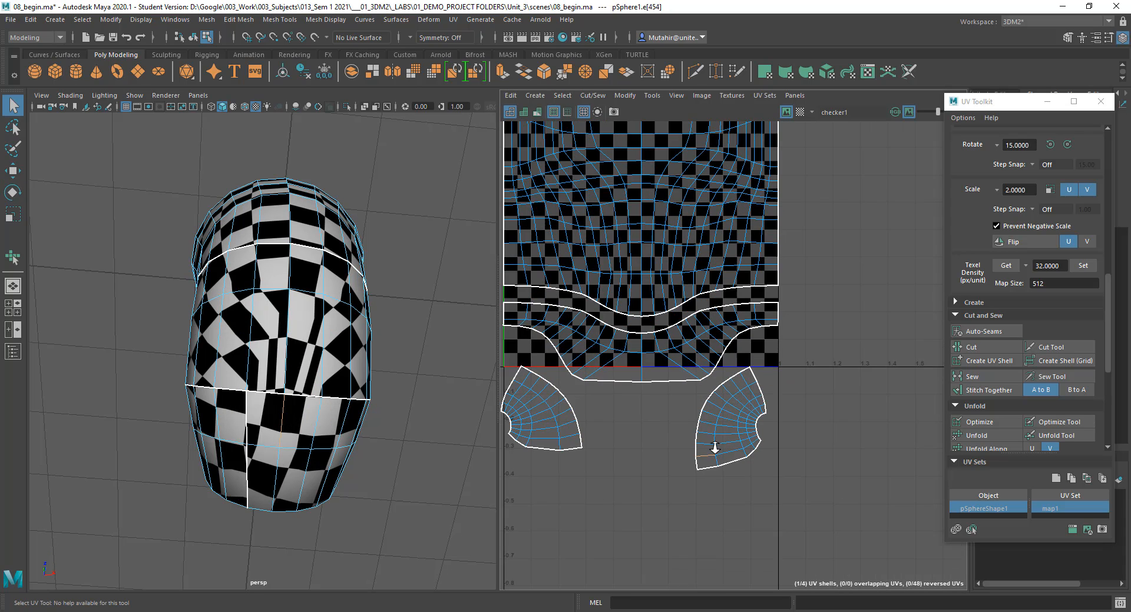
shift+click(281, 484)
alt+drag(254, 481, 447, 503)
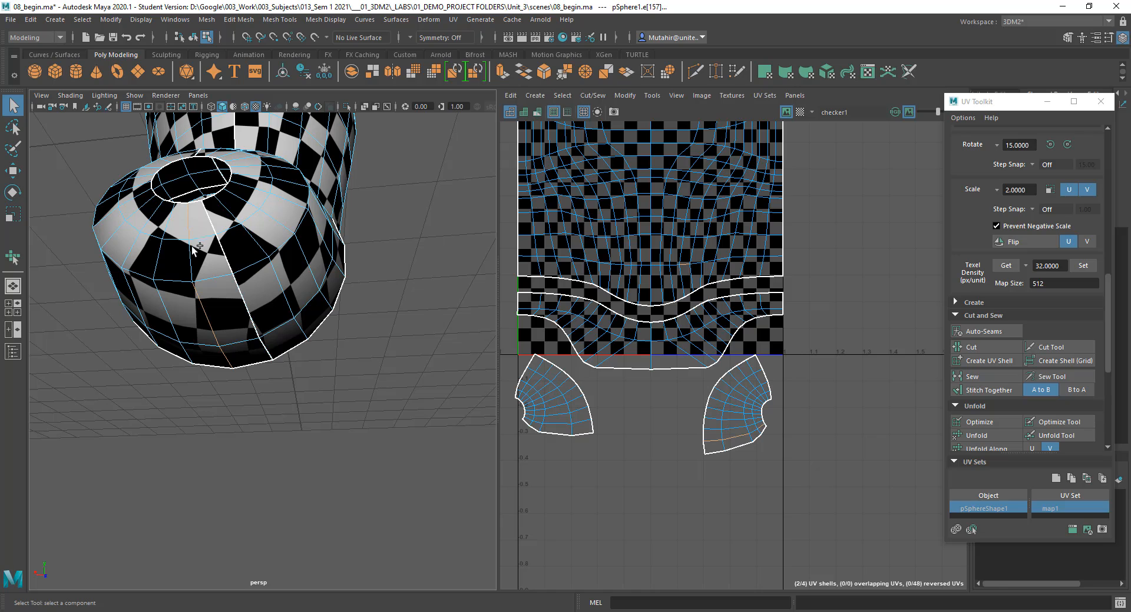
alt+drag(191, 259, 344, 508)
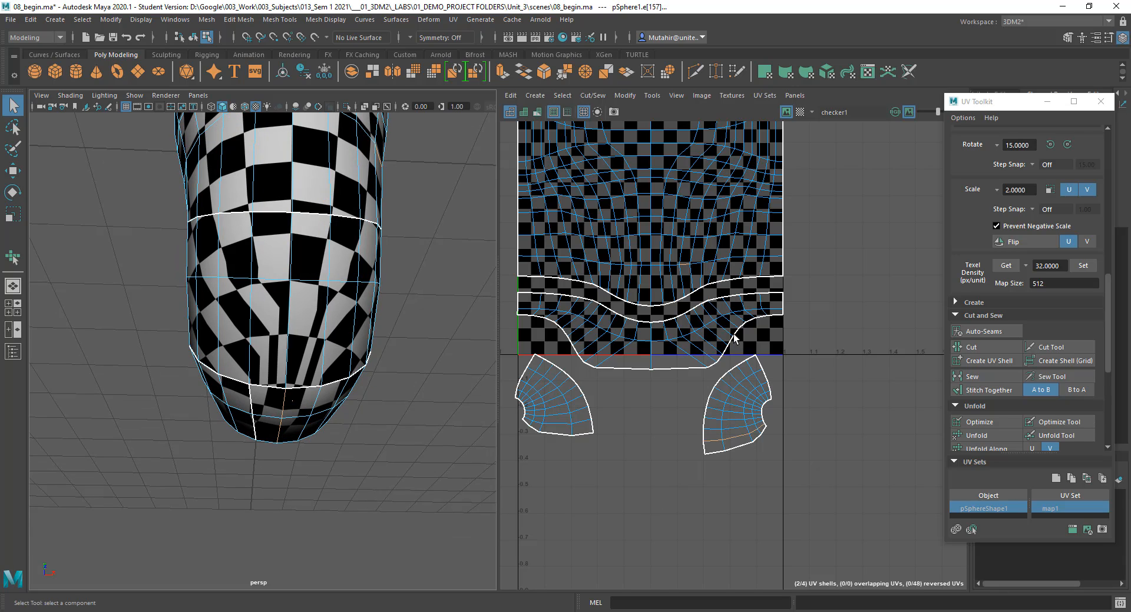
alt+middle_drag(734, 336, 731, 350)
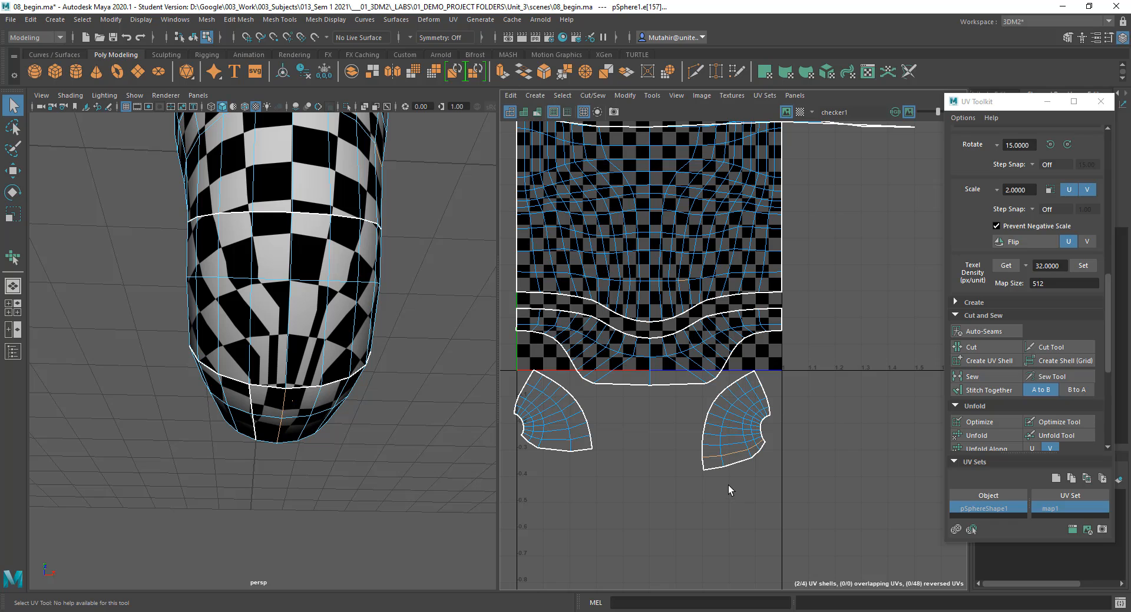
scroll(814, 353, down, 1)
scroll(816, 365, up, 2)
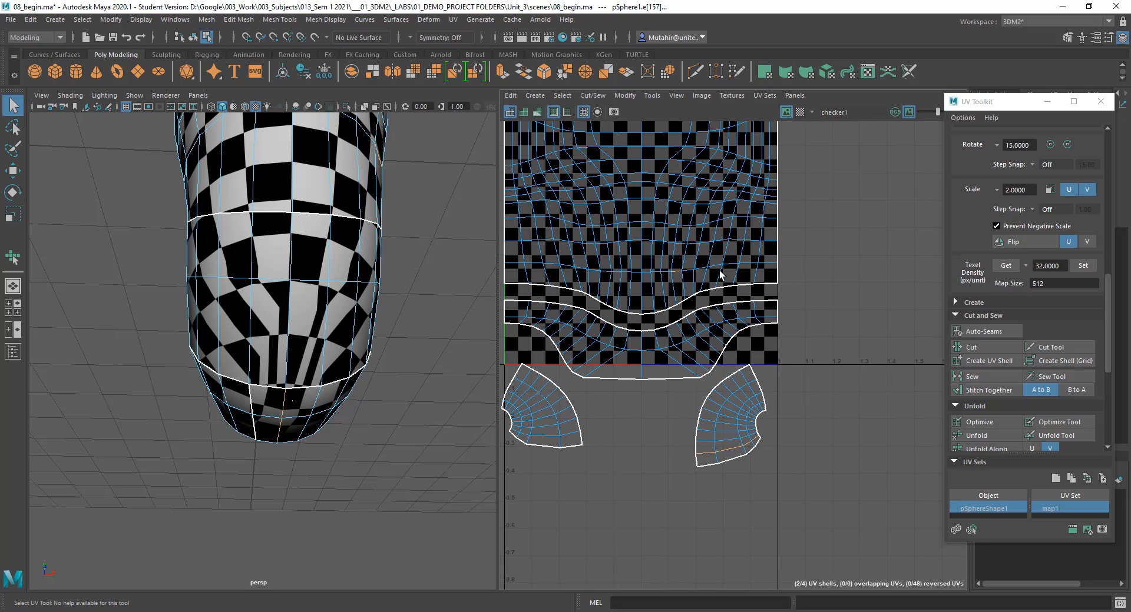
click(723, 300)
mouse_move(282, 424)
alt+mouse_down()
mouse_move(53, 256)
mouse_move(412, 416)
mouse_move(535, 447)
mouse_move(472, 454)
mouse_move(279, 407)
alt+mouse_up()
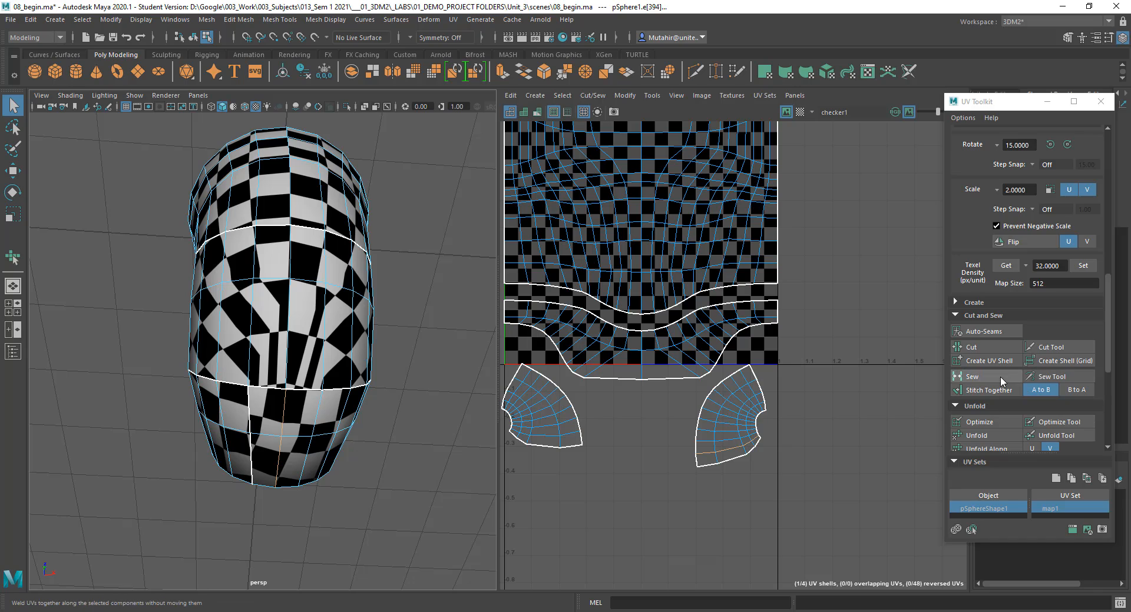
click(994, 353)
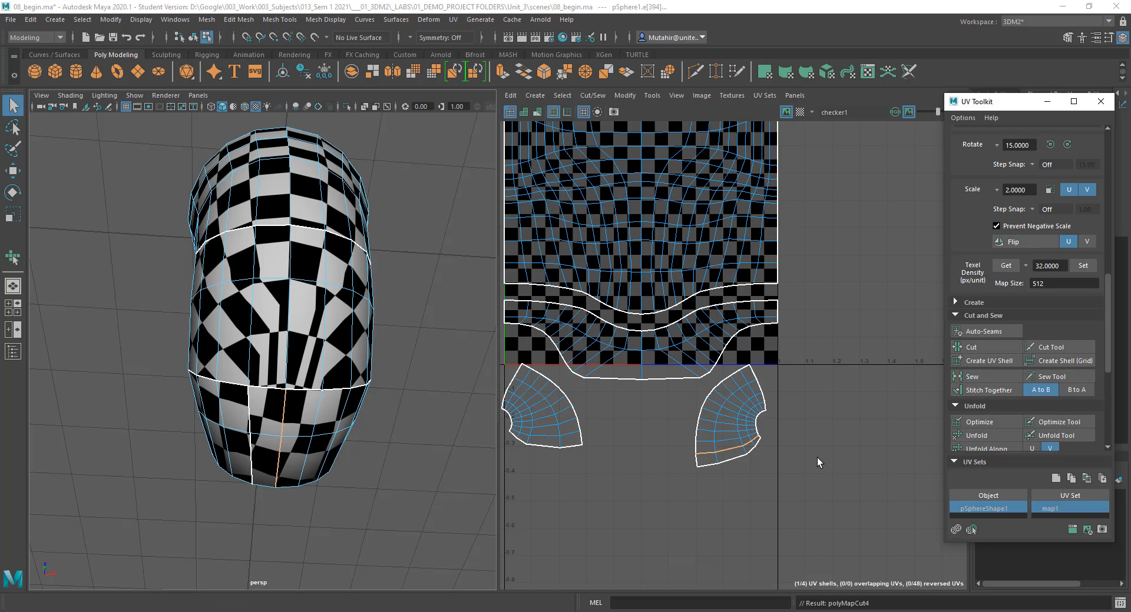
Step: Select the faces of the cut-off strip and move them well below the right fan shell
right_drag(748, 457, 703, 438)
click(739, 455)
key(w)
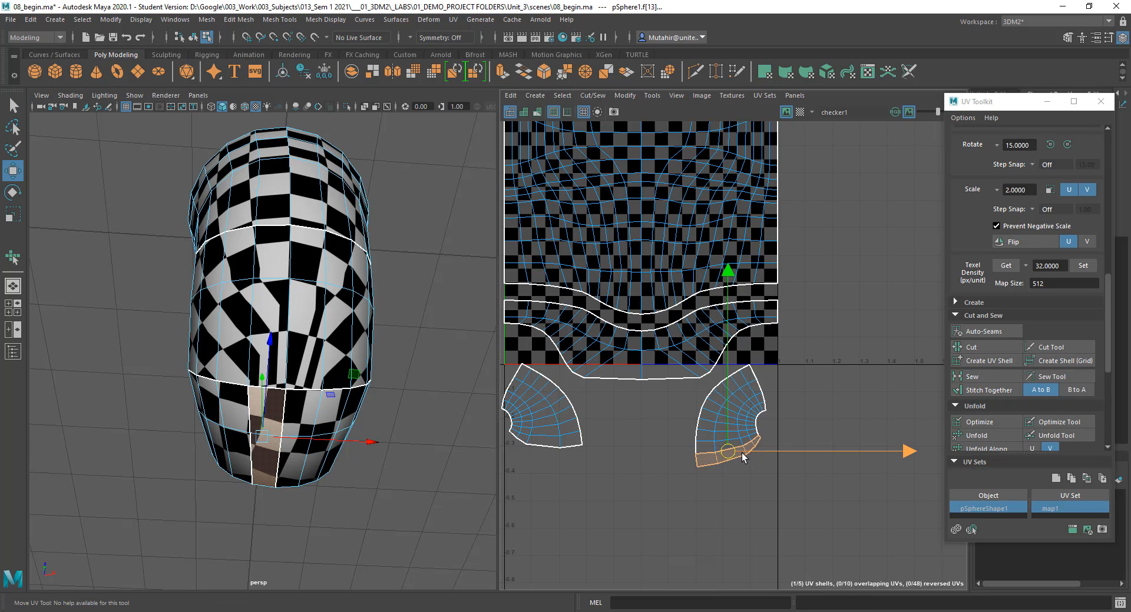
drag(738, 455, 724, 541)
key(q)
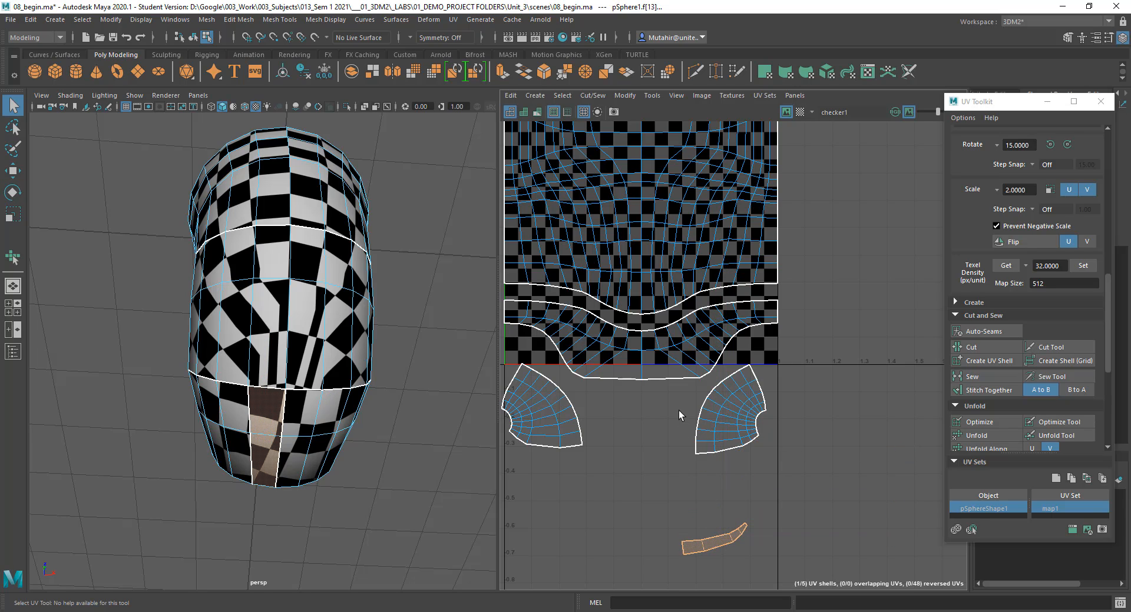
Step: Try to stitch the right fan to the band along their shared border edges using A to B, then undo it
right_drag(679, 415, 675, 383)
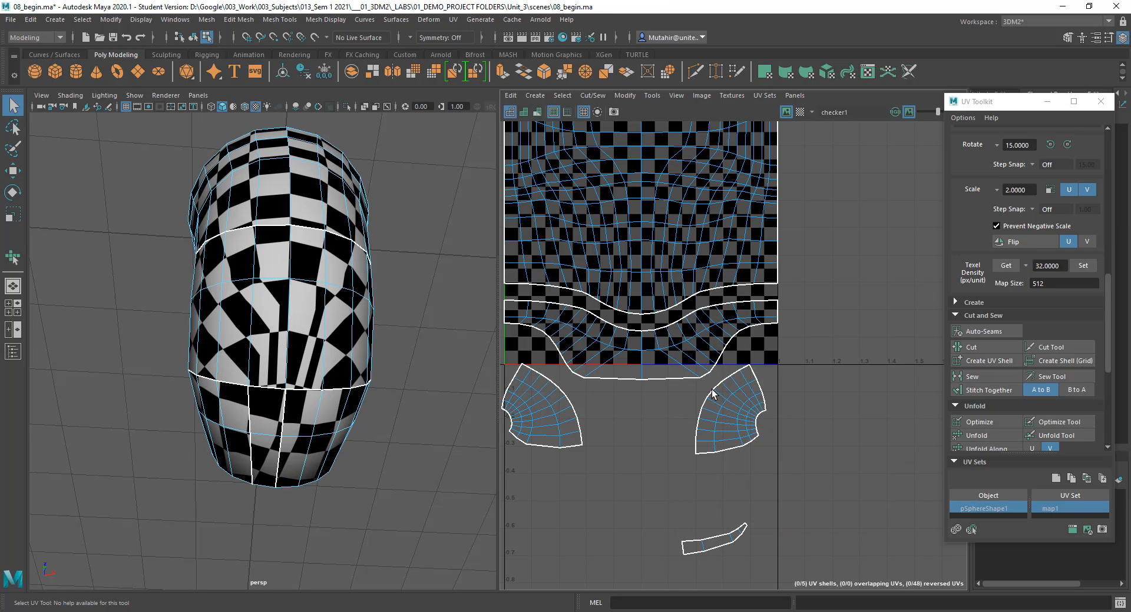
click(714, 392)
click(692, 378)
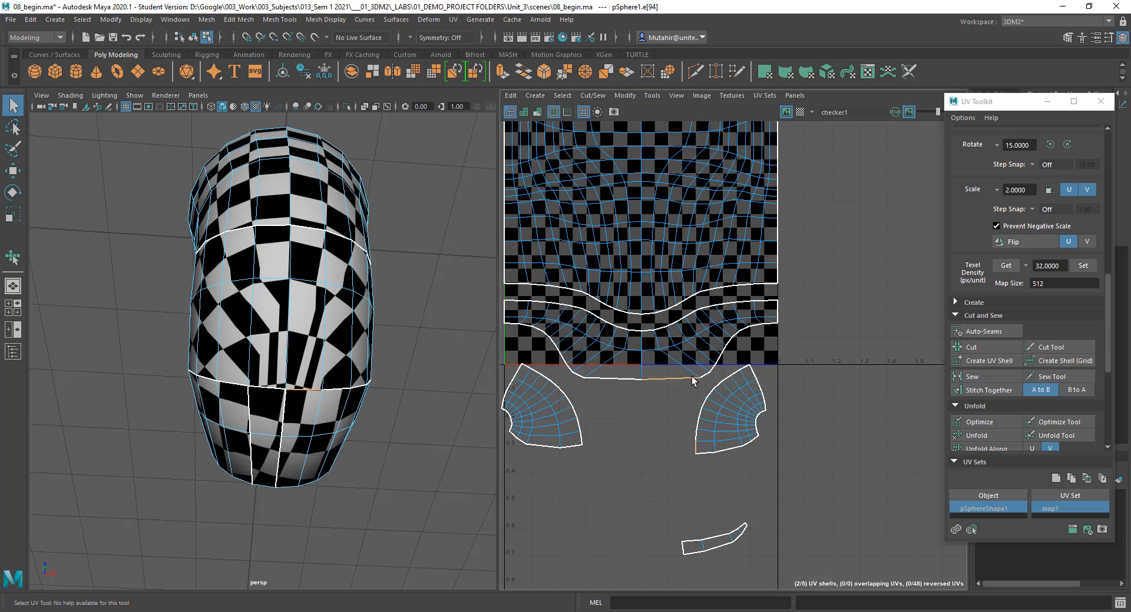
click(697, 432)
click(700, 417)
click(677, 377)
drag(697, 356, 724, 360)
shift+drag(732, 321, 766, 335)
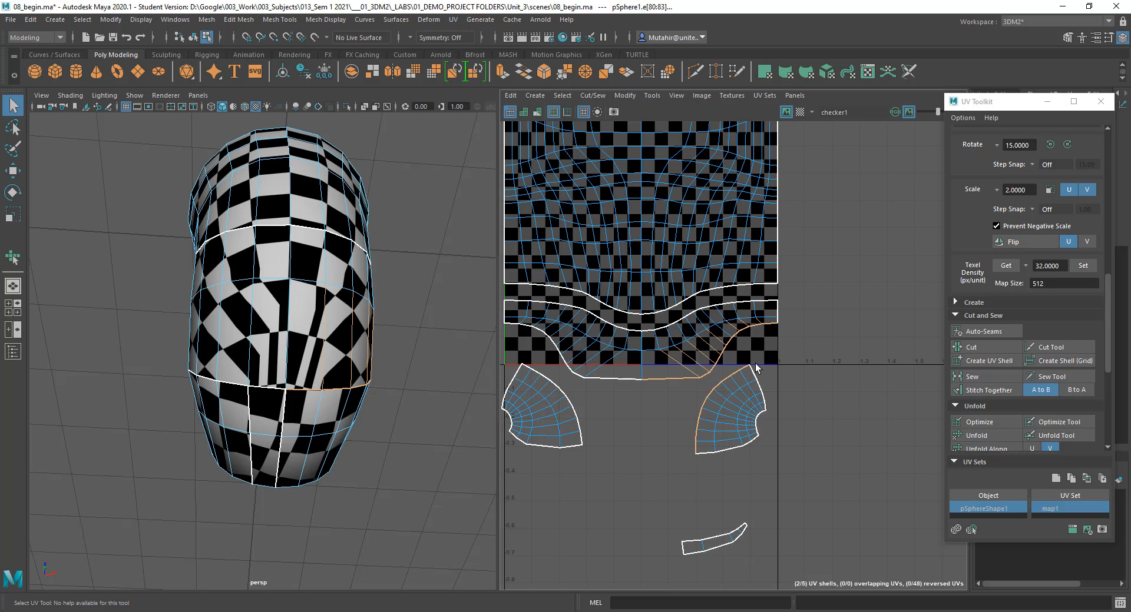
click(1002, 391)
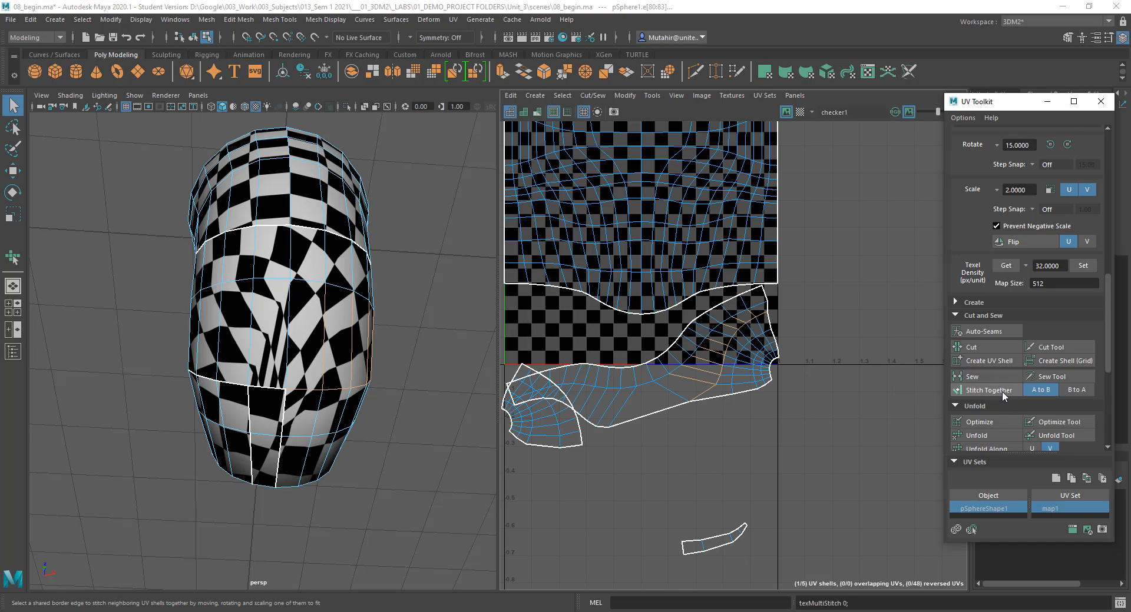
key(ctrl+z)
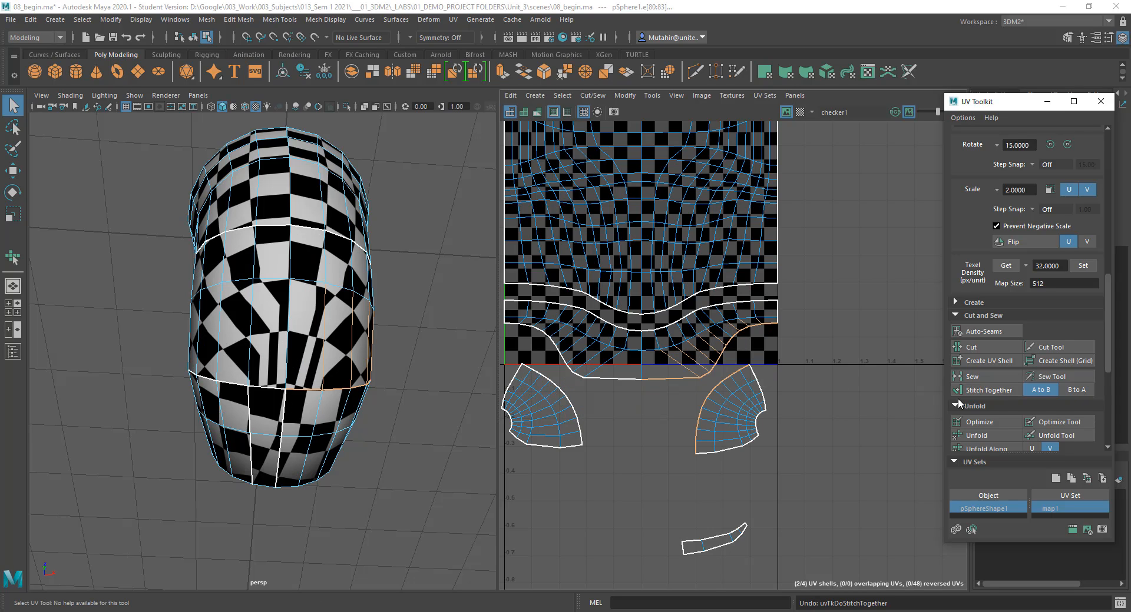
Step: Try stitching the same border edges in the B to A direction, then undo the stitch
click(1074, 391)
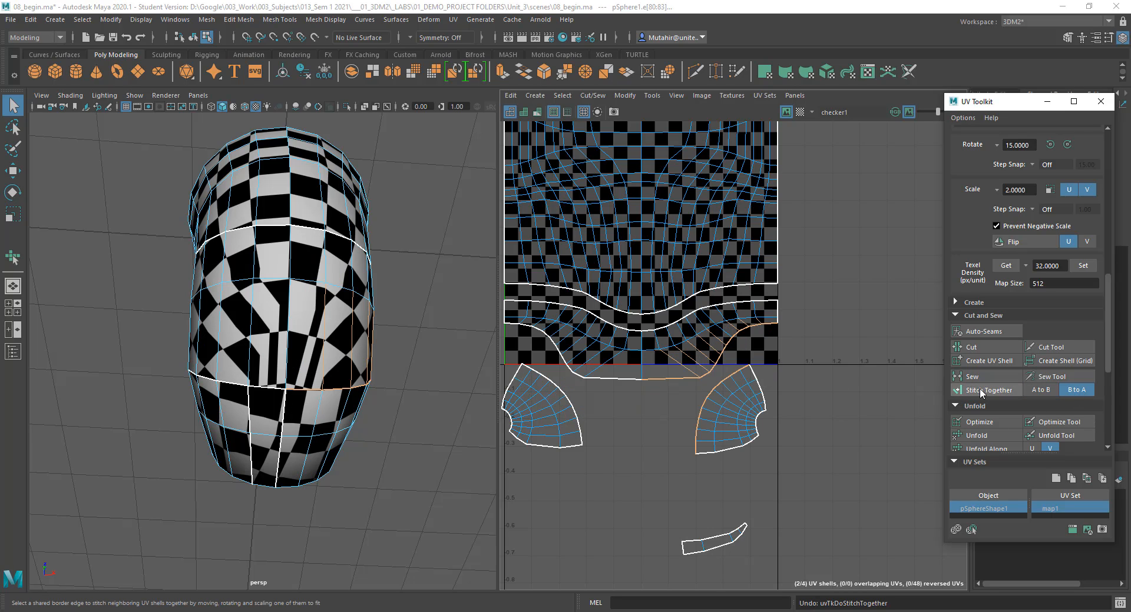
click(982, 391)
key(ctrl+z)
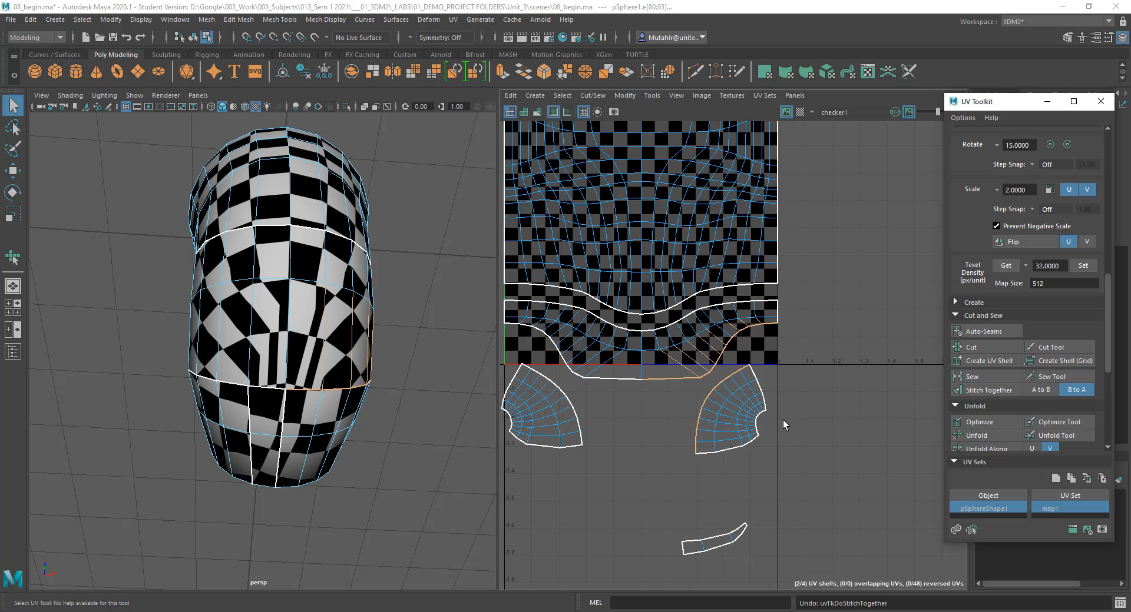
Step: Clear the edge selection and select all faces of the right fan shell
click(767, 390)
right_drag(728, 398, 688, 386)
click(721, 401)
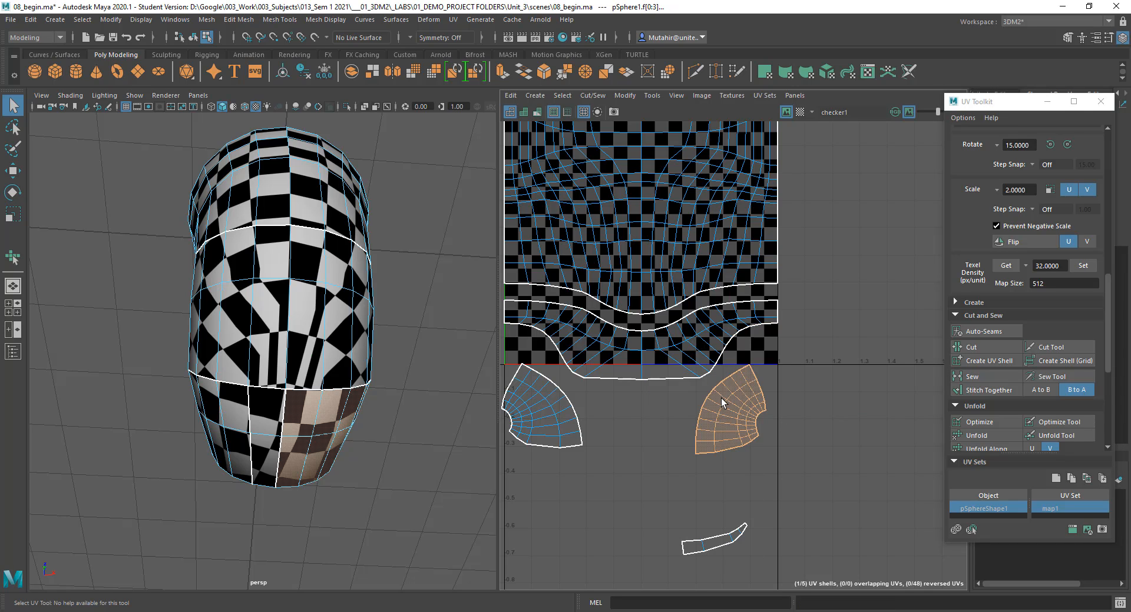
Step: Try rotating the selected fan shell freely with the Rotate tool, then undo the rotation
key(e)
drag(836, 266, 872, 405)
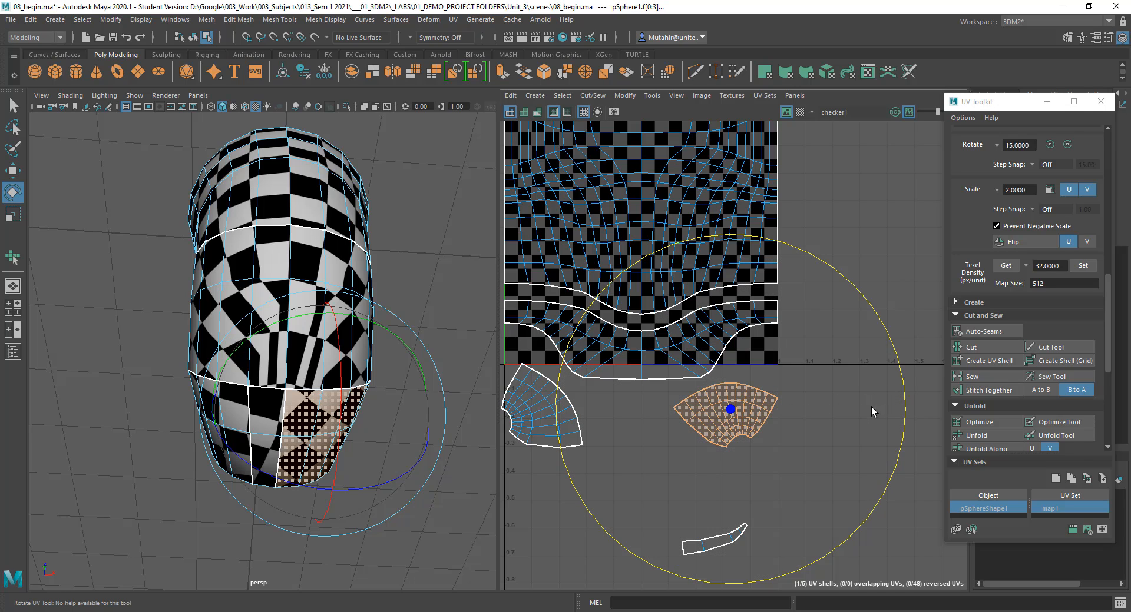
key(ctrl+z)
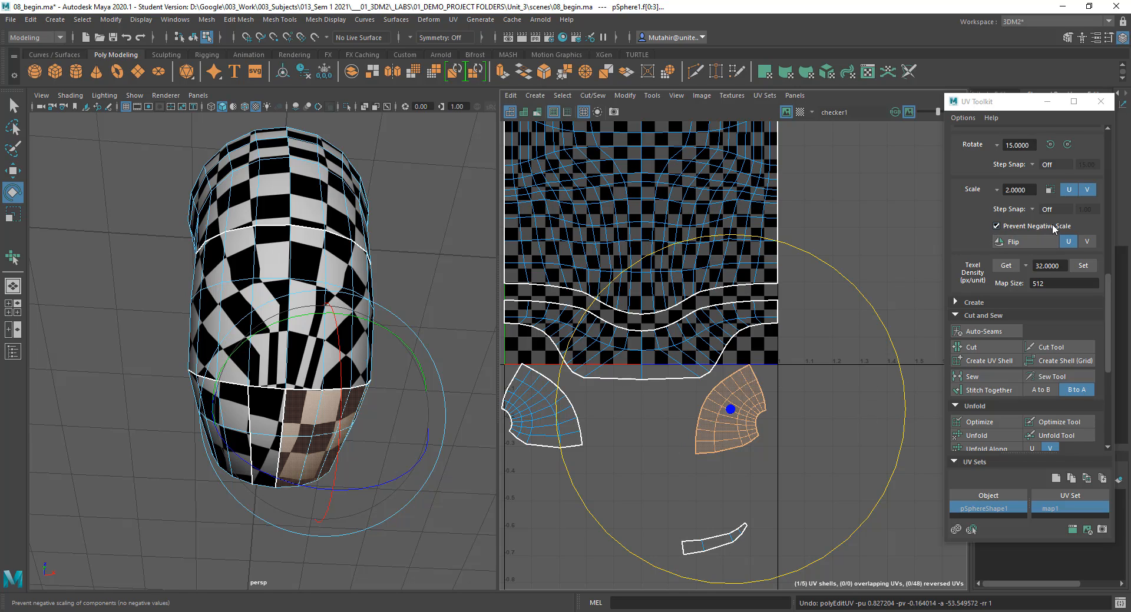
Step: Rotate the selected right fan shell clockwise by a net 15 degrees using the rotate increment
scroll(1030, 236, up, 2)
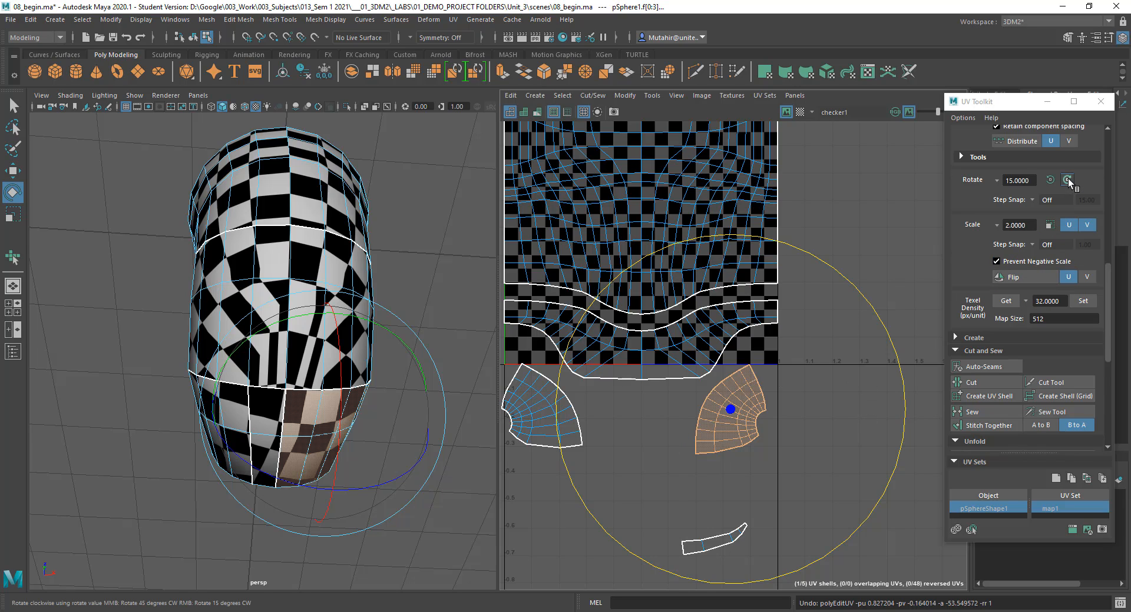
click(1001, 182)
click(1027, 188)
click(1067, 180)
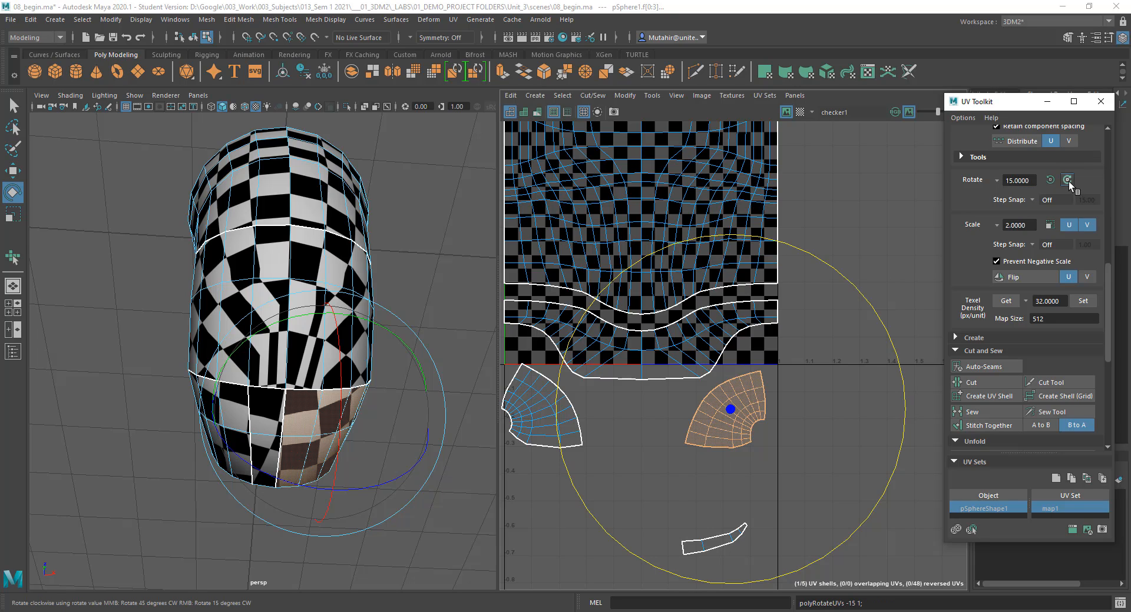
click(1067, 179)
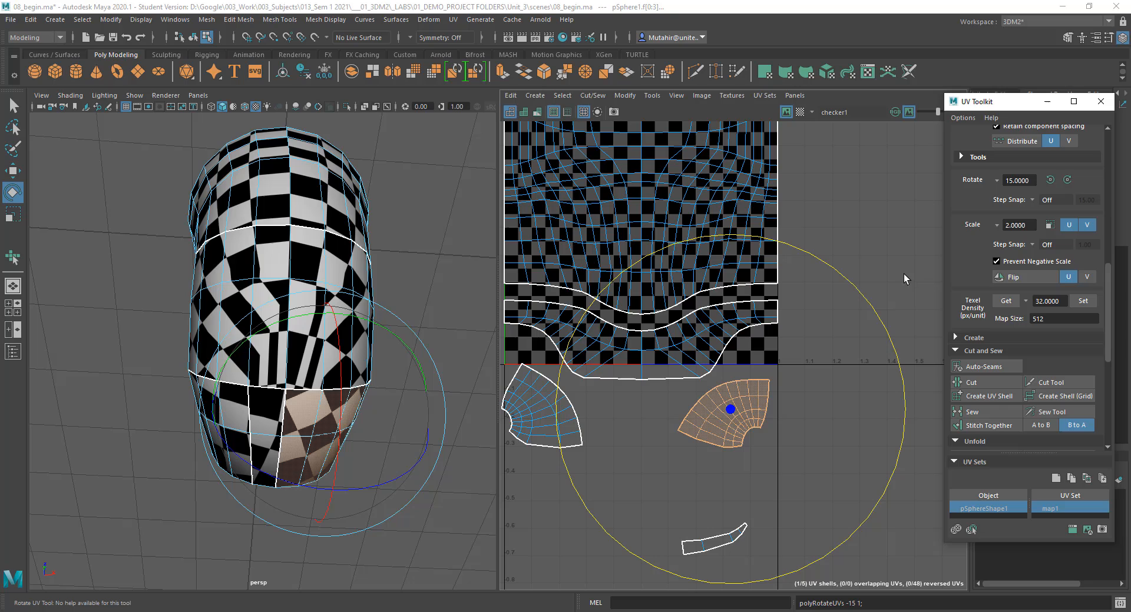
click(1050, 179)
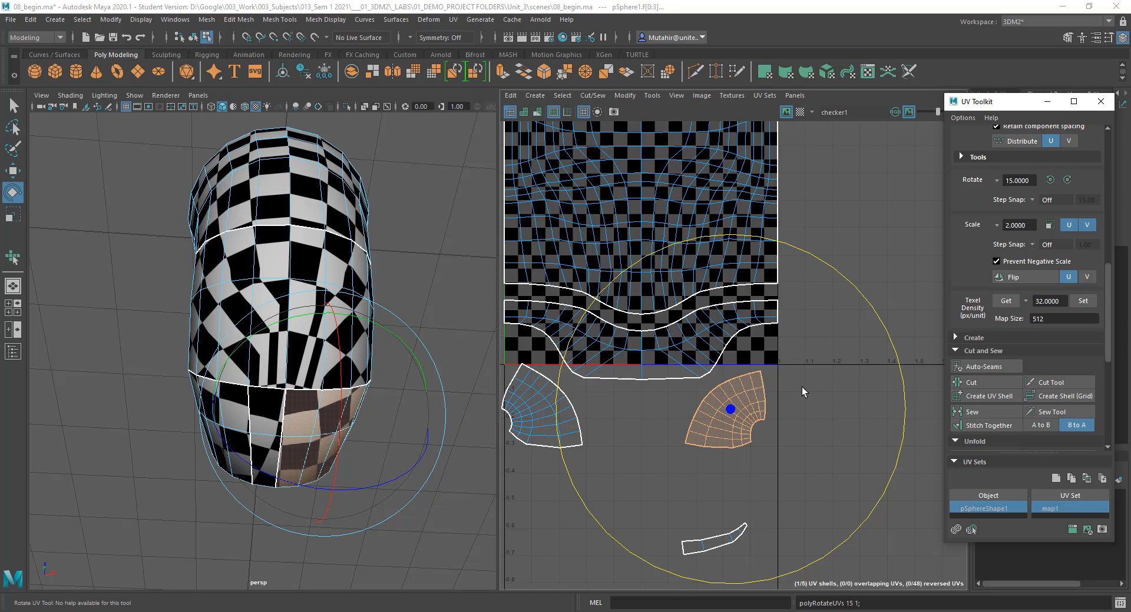
Step: Move the rotated fan shell up and to the right so it meets the curved lower-right border of the band
click(722, 418)
click(723, 418)
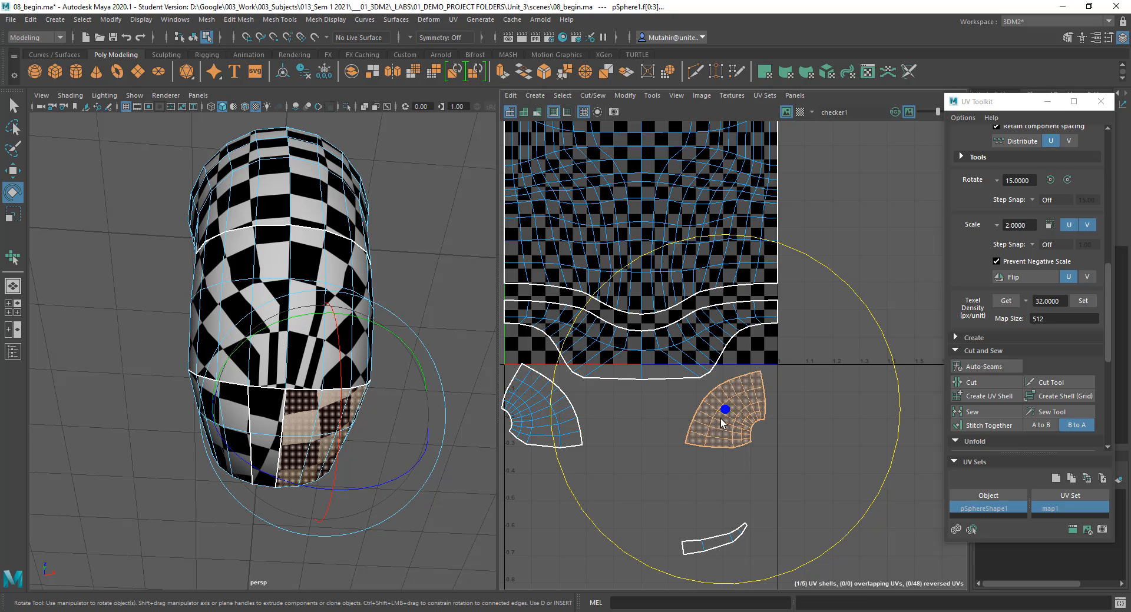
key(w)
drag(730, 407, 759, 370)
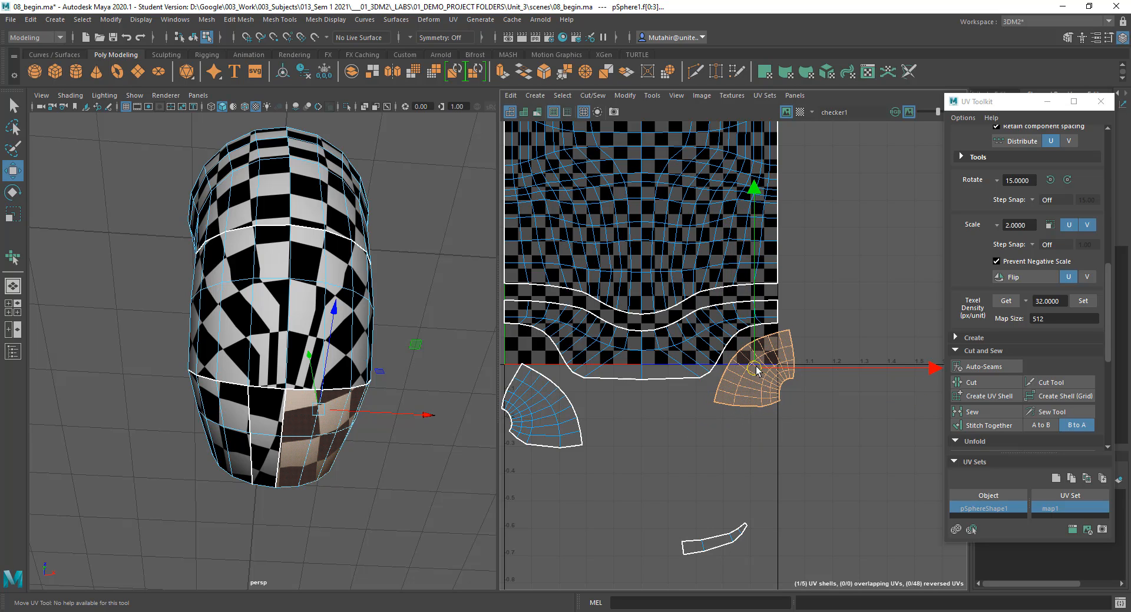
key(q)
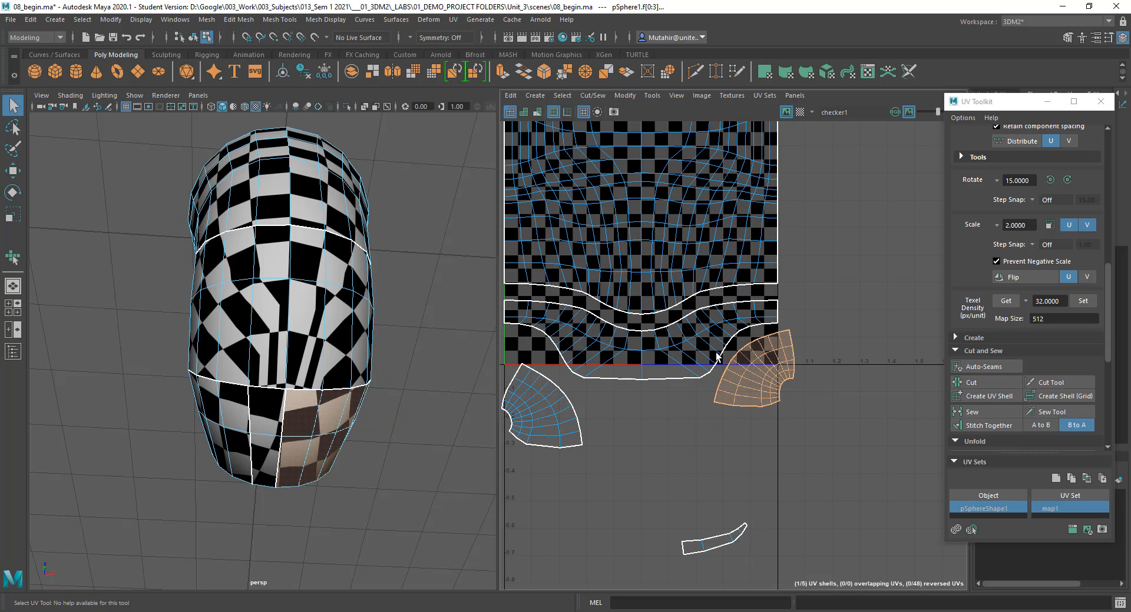
Step: Select all faces of the middle band shell and convert the selection to UVs
right_drag(683, 360, 681, 391)
click(600, 367)
shift+double_click(268, 314)
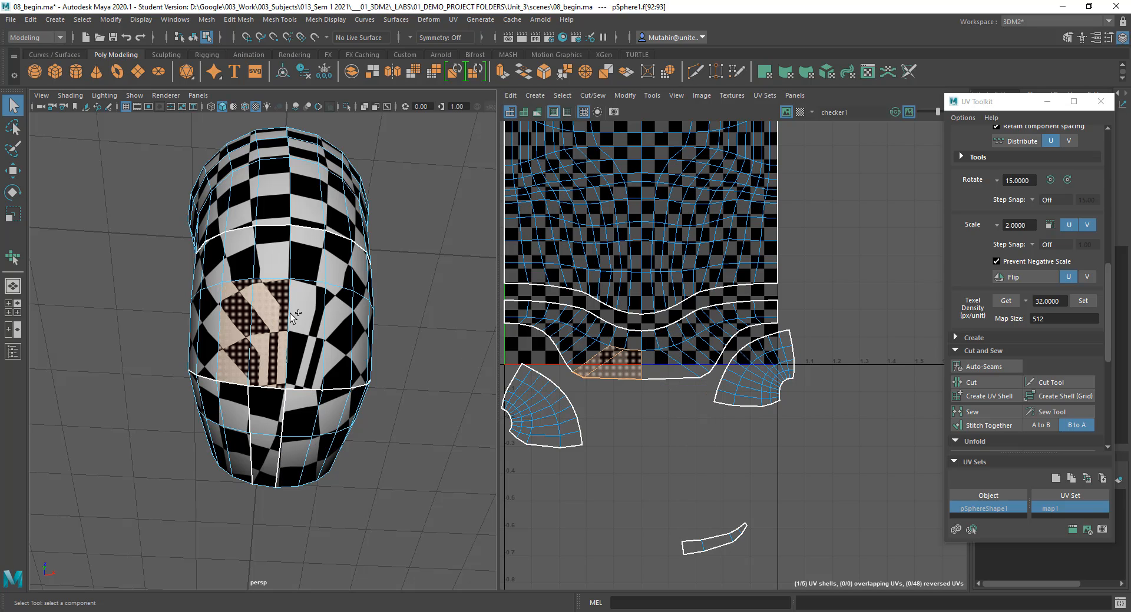
shift+double_click(630, 341)
scroll(282, 365, down, 2)
alt+drag(281, 365, 333, 348)
alt+right_drag(690, 398, 676, 343)
alt+middle_drag(676, 343, 704, 348)
ctrl+right_click(714, 353)
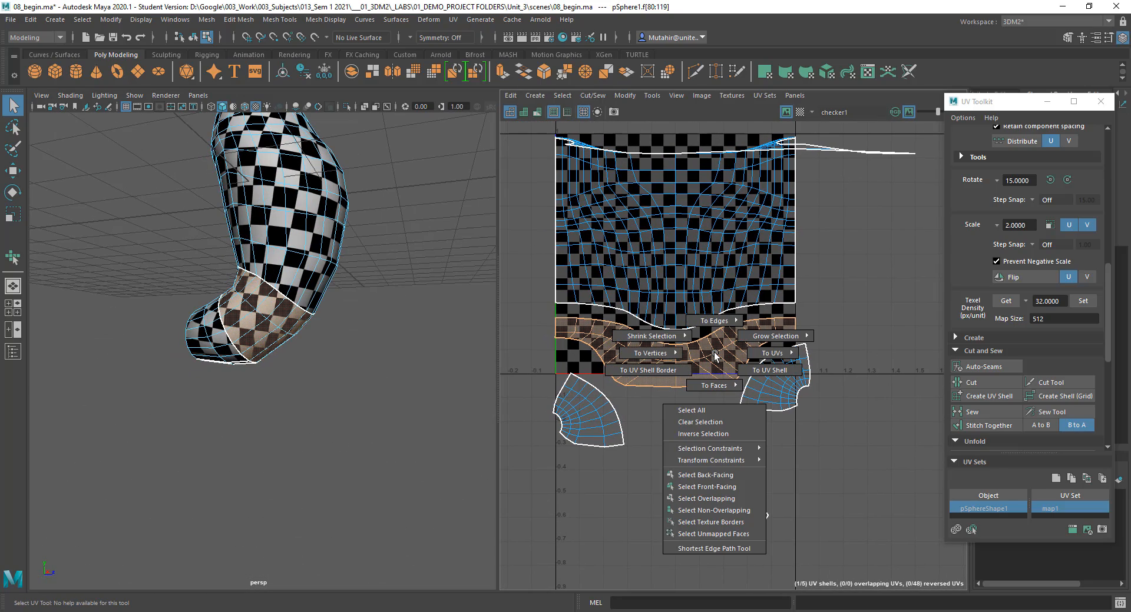
click(762, 354)
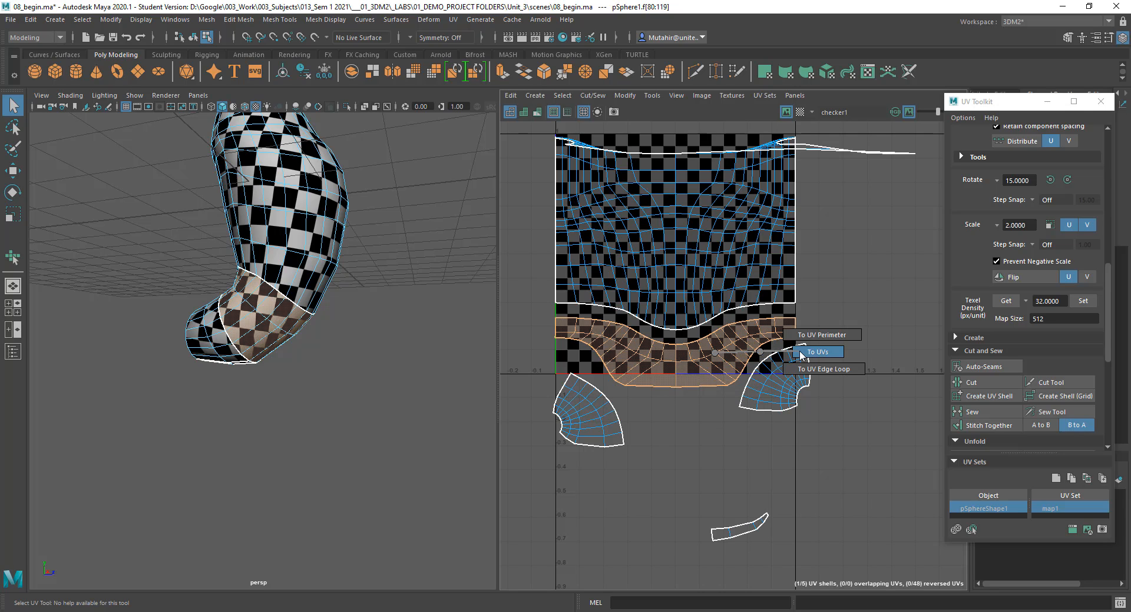
Step: Unfold the selected band UVs with the Smooth tool until the lower border forms a smooth curve
click(652, 95)
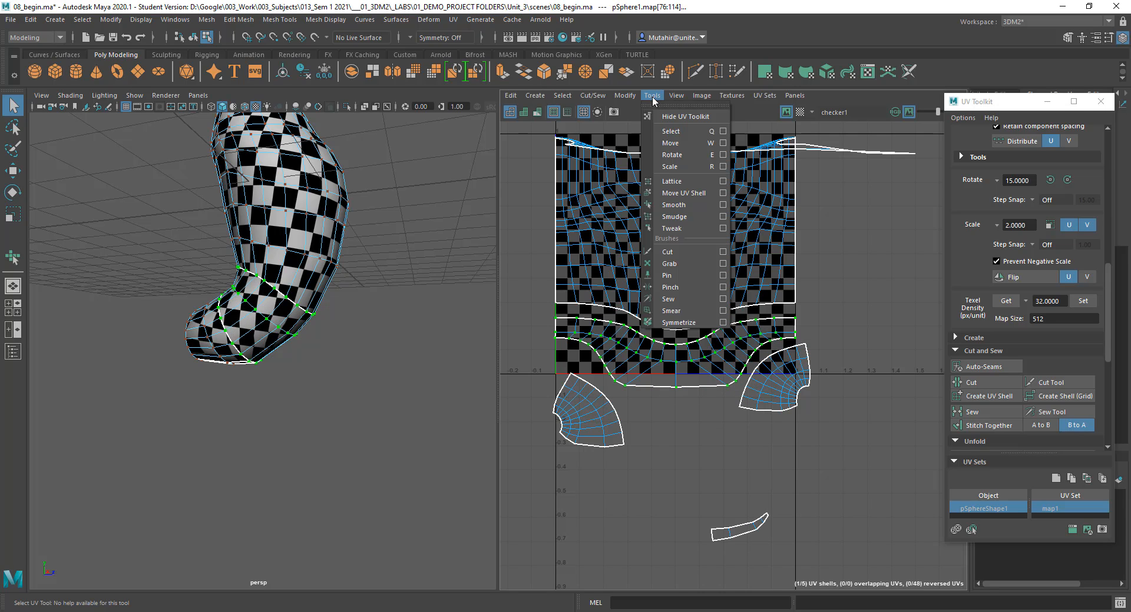
click(675, 205)
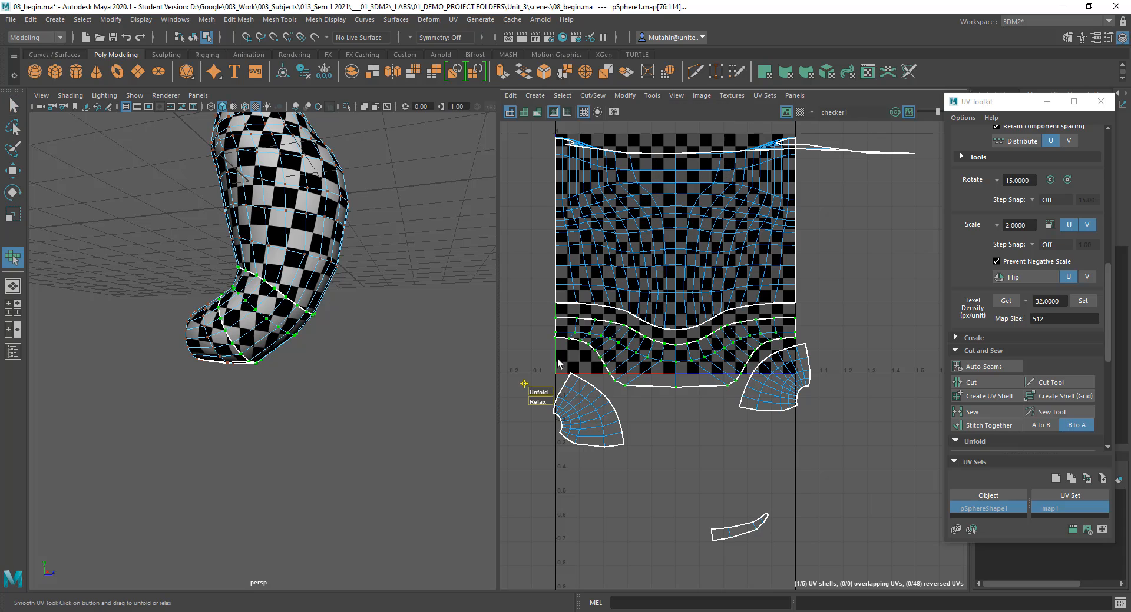
drag(542, 395, 570, 389)
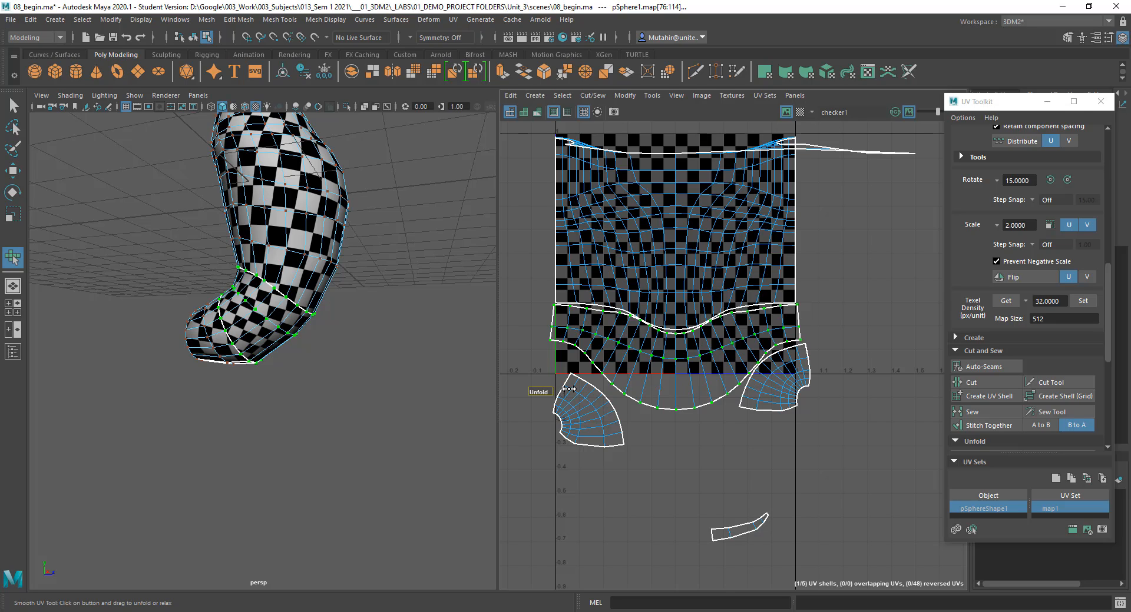
drag(569, 389, 574, 389)
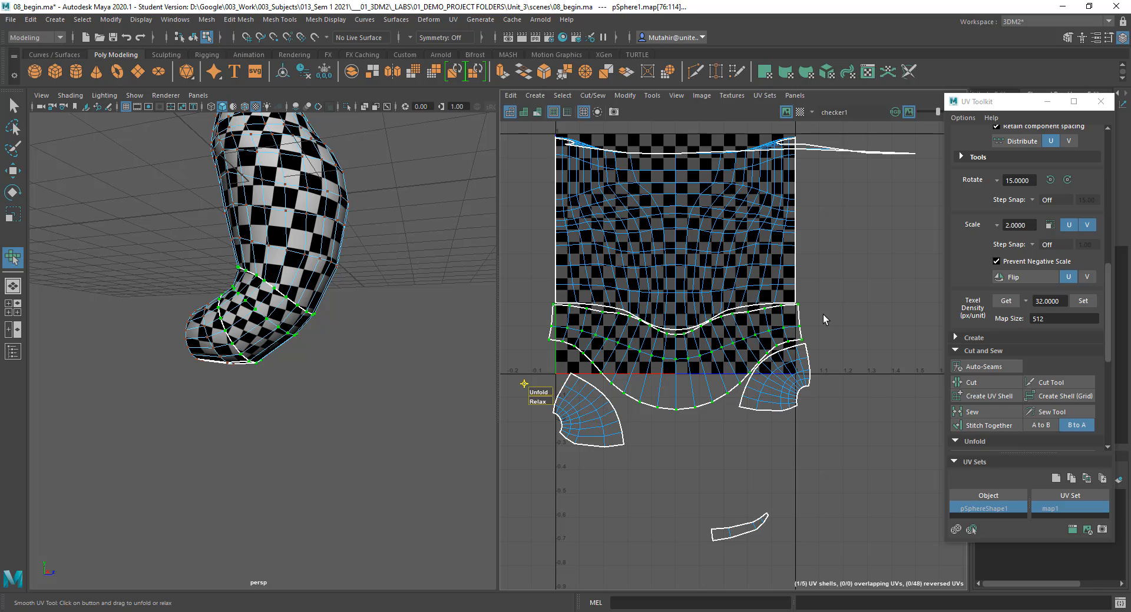
Step: Try to stitch the lower band to the main shell along their whole shared border with the B to A direction, and undo it
right_drag(793, 302, 766, 274)
drag(627, 317, 786, 326)
right_drag(668, 308, 668, 289)
key(q)
drag(569, 296, 784, 331)
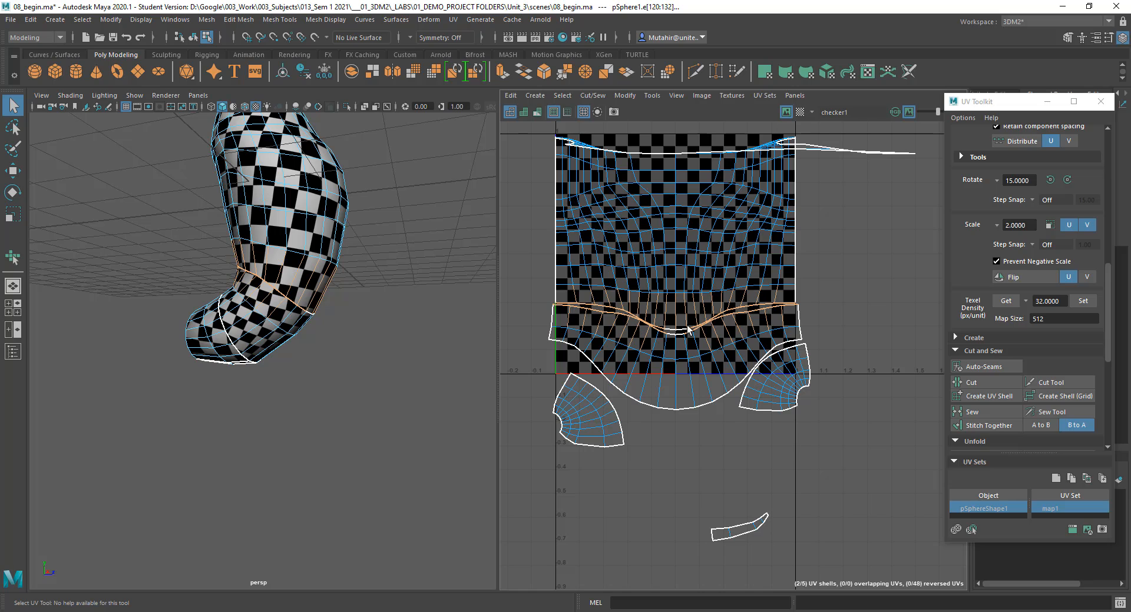
click(1003, 428)
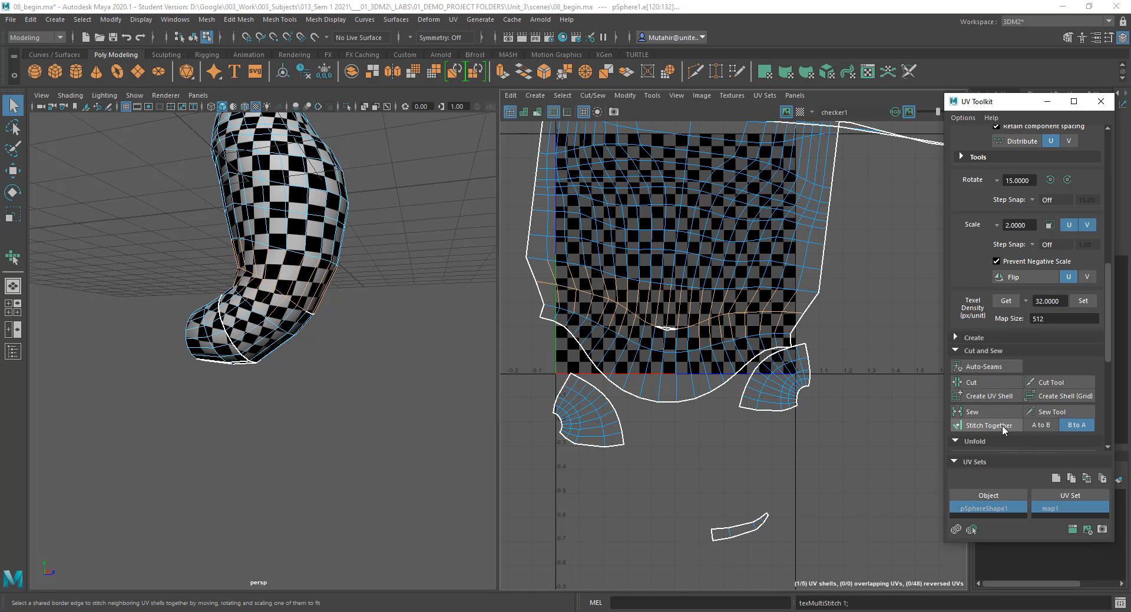
key(ctrl+z)
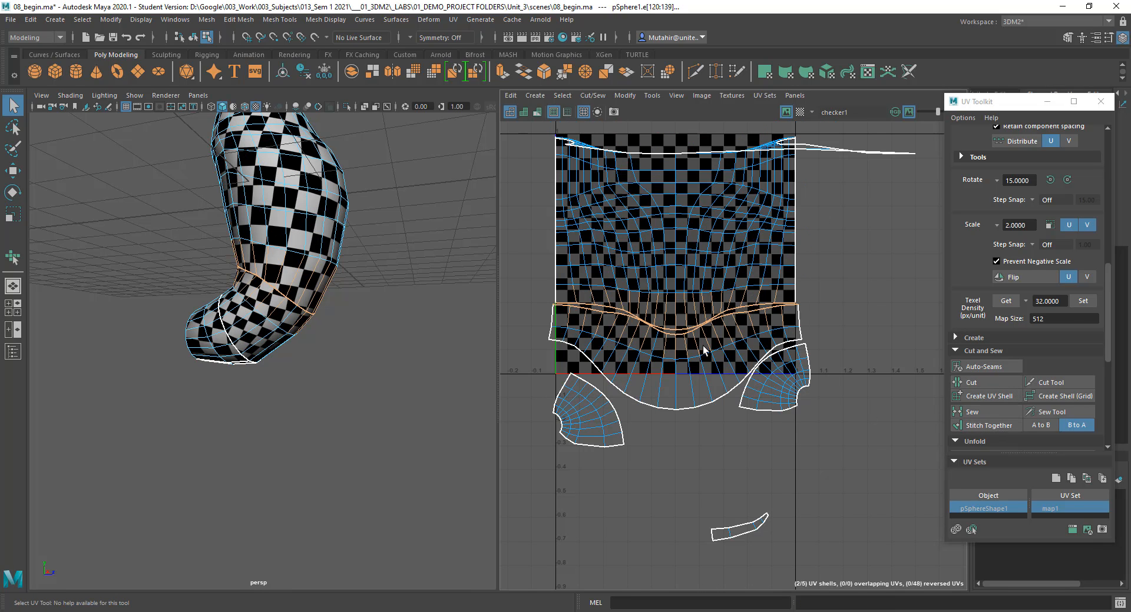
click(987, 426)
key(ctrl+z)
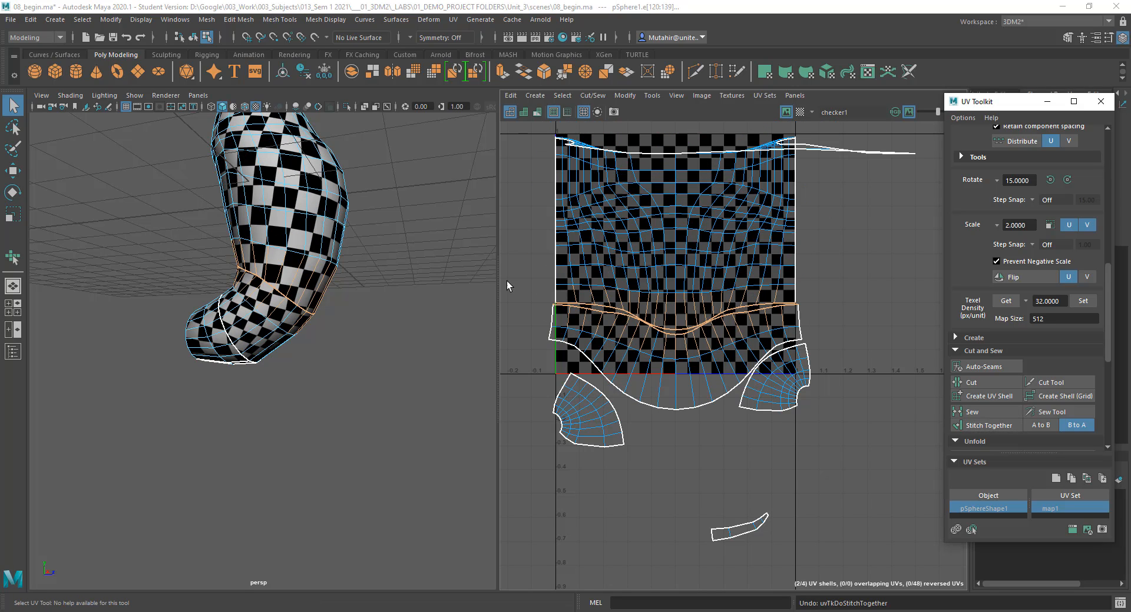
Step: Try stitching only the middle edge of the shared border, and switch the stitch direction to A to B
click(681, 292)
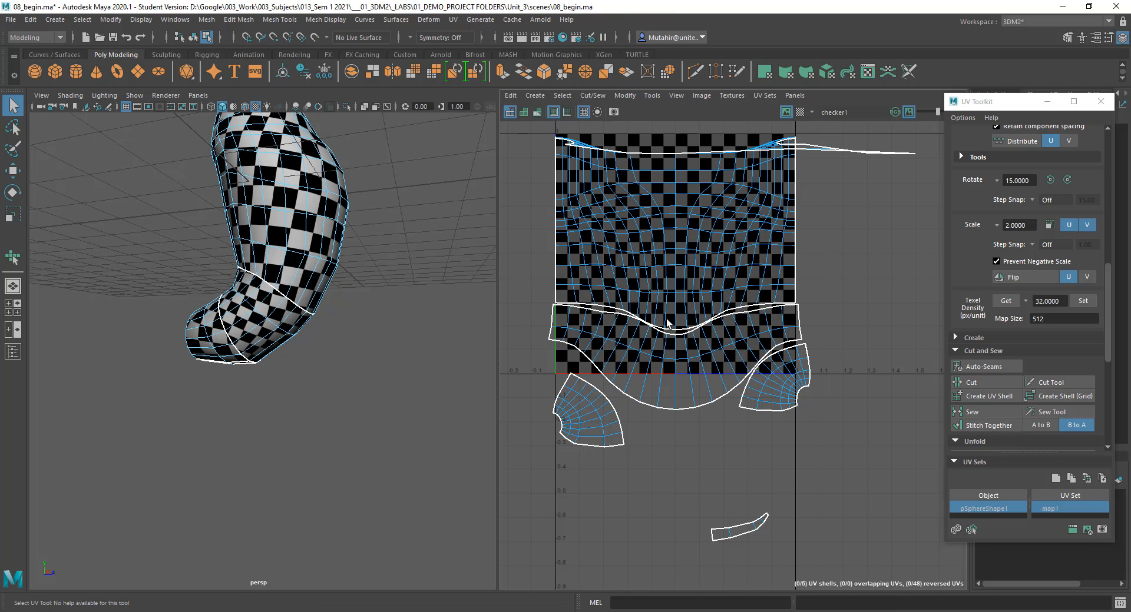
click(678, 333)
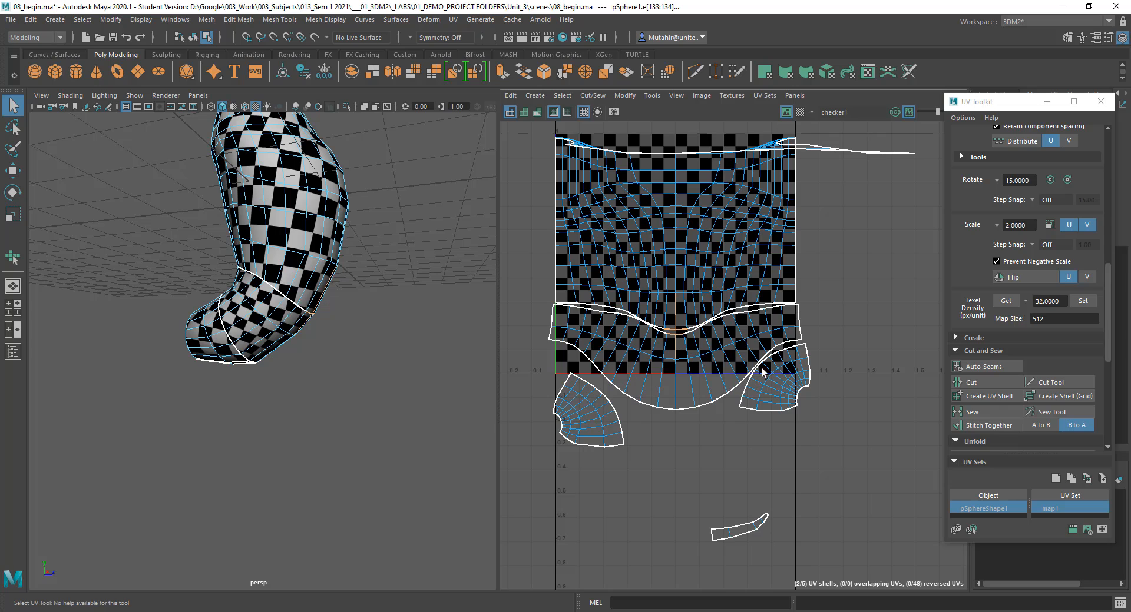
click(987, 425)
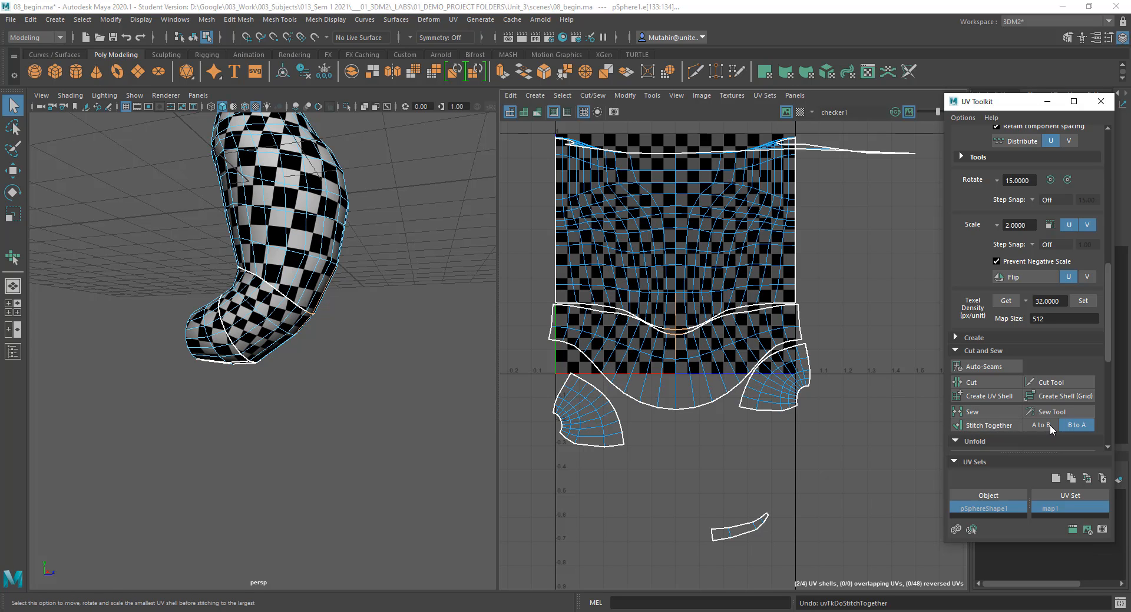
click(1041, 425)
click(999, 426)
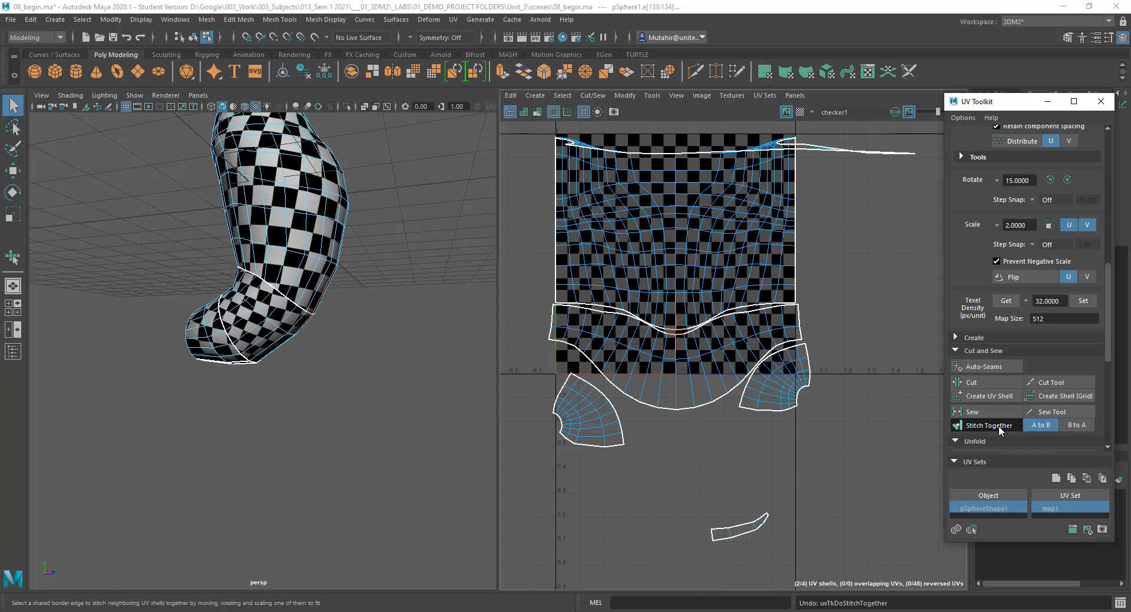
click(1000, 431)
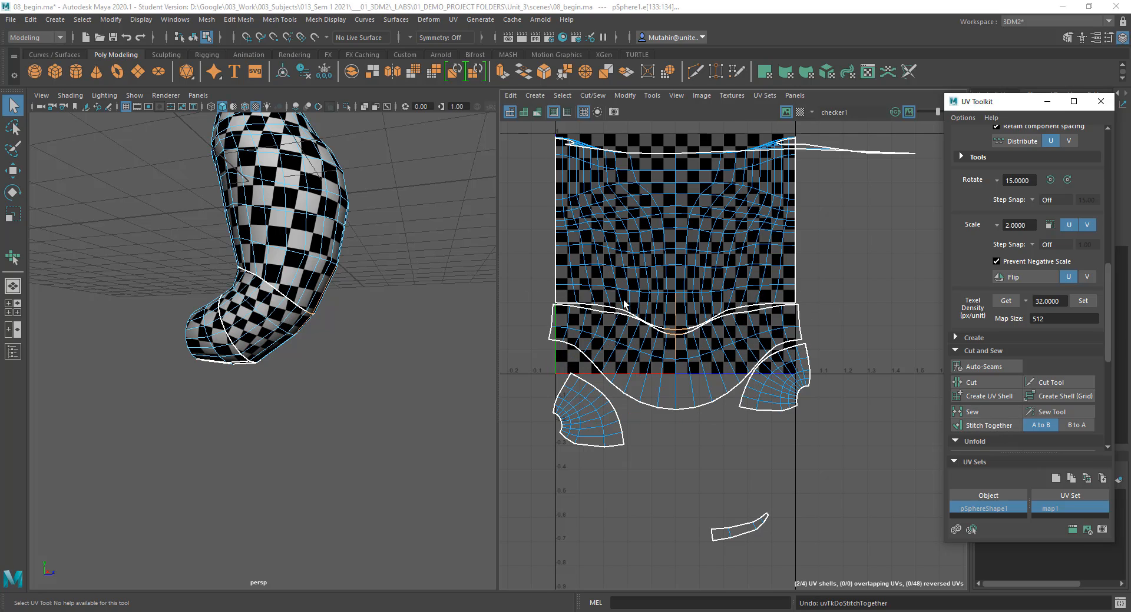
Step: Select all the border edges between the main shell and the lower band and sew them together
drag(568, 296, 787, 333)
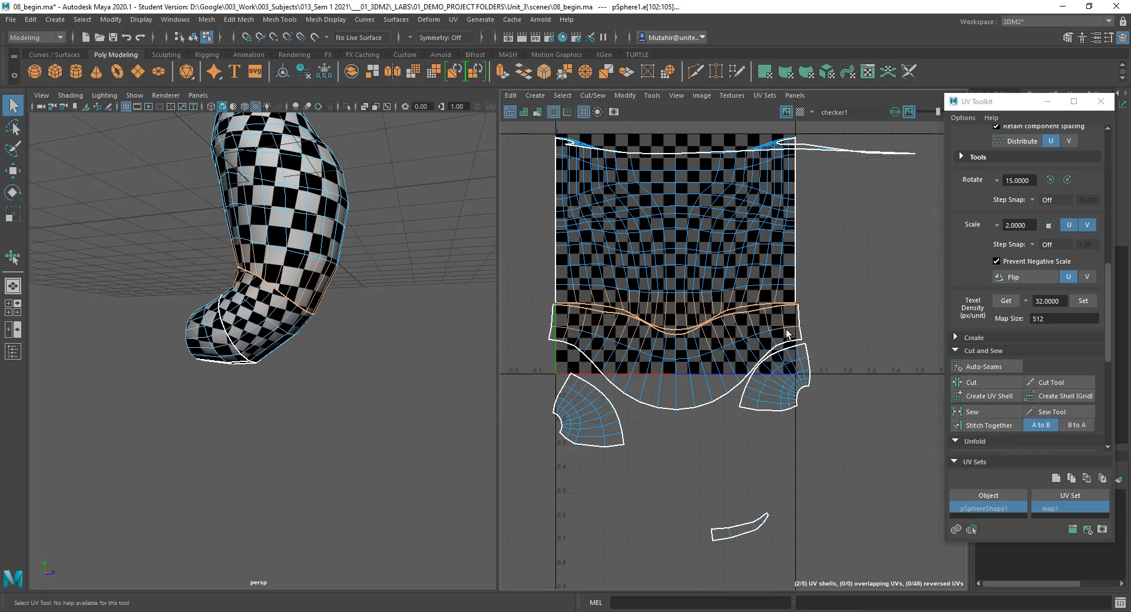
click(976, 413)
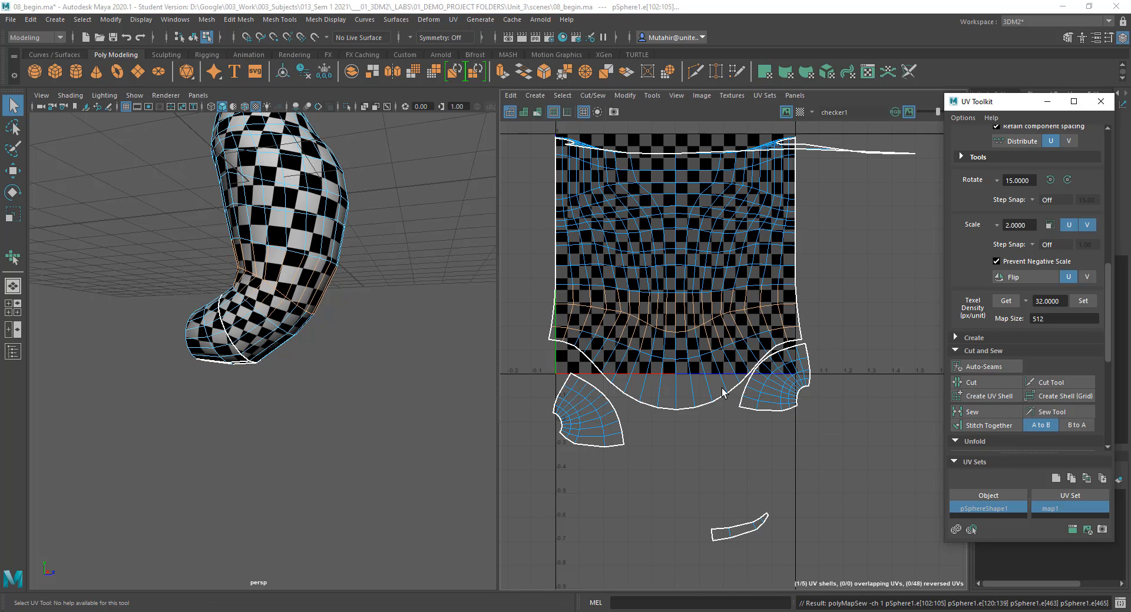
Step: Select the curved border edges of the left fan shell and stitch it to the main shell with the A to B direction
alt+middle_drag(724, 393, 719, 363)
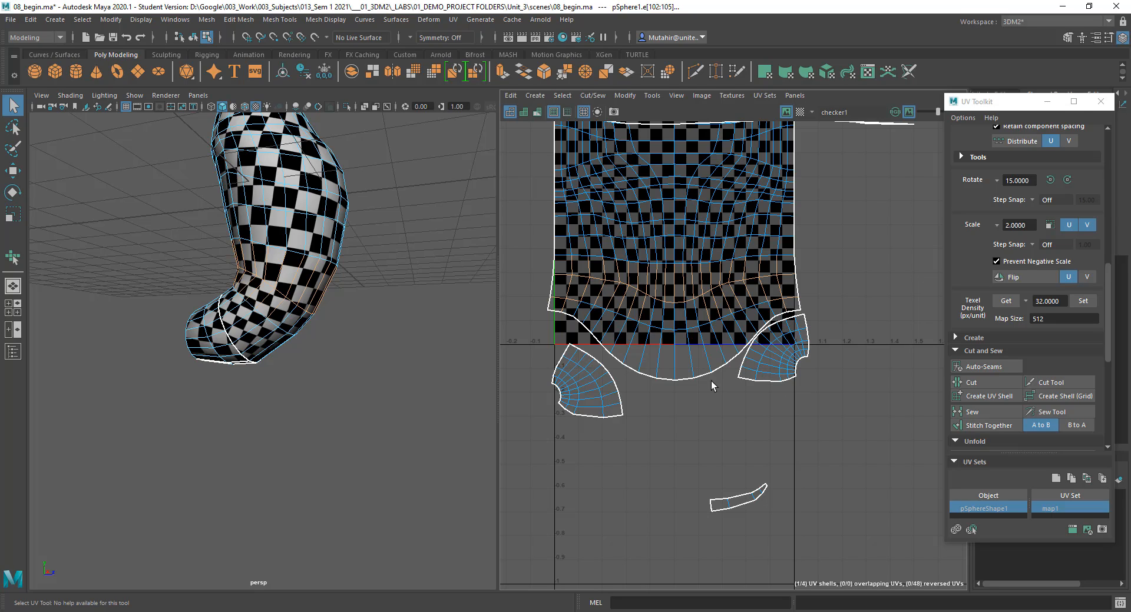
click(746, 383)
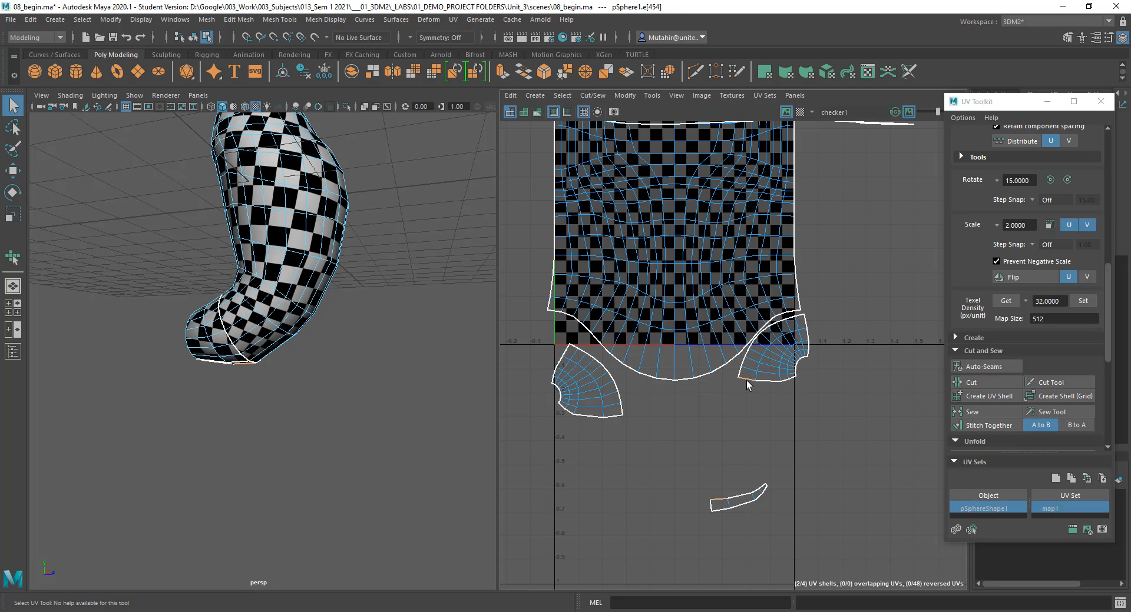
click(622, 409)
drag(573, 344, 639, 413)
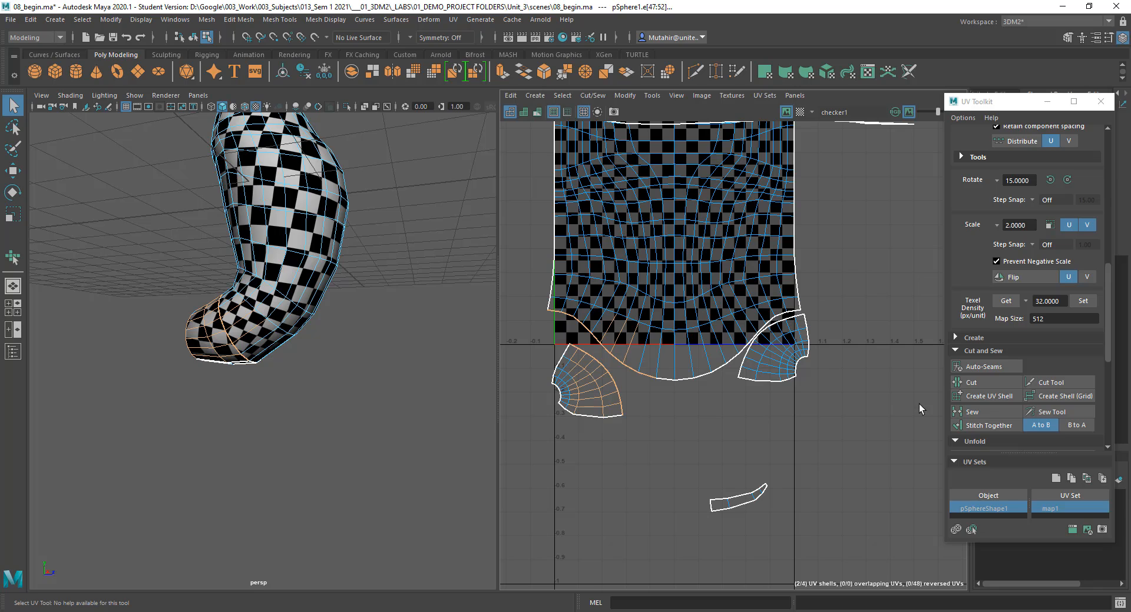
click(993, 427)
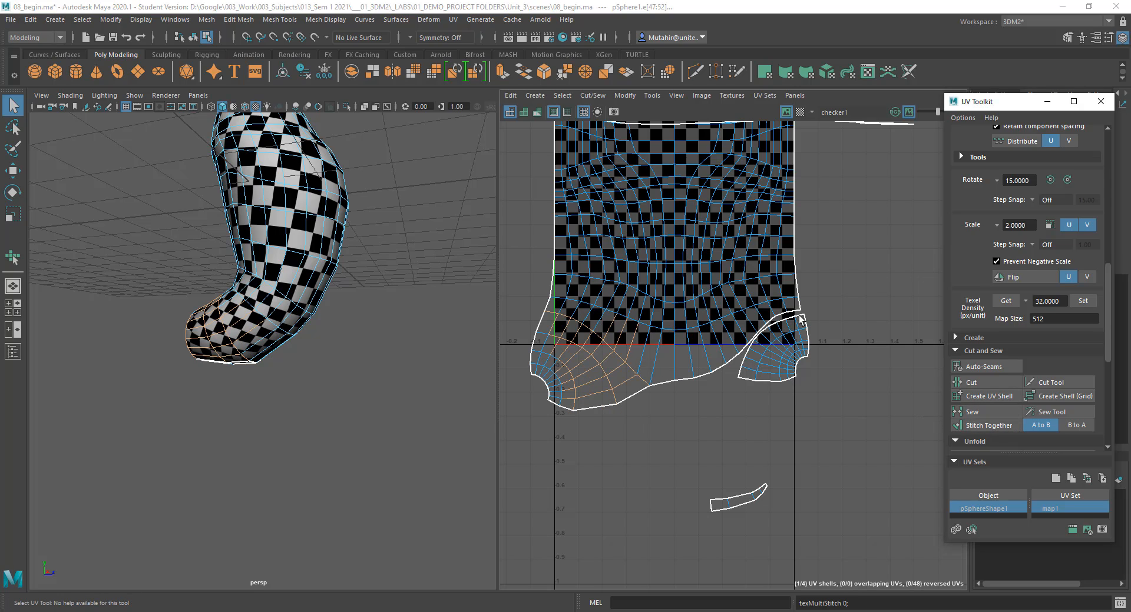
Step: Select the curved border edges shared with the right fan shell and stitch it to the main shell
mouse_move(799, 315)
mouse_down()
mouse_move(729, 369)
mouse_move(792, 331)
mouse_up()
click(740, 374)
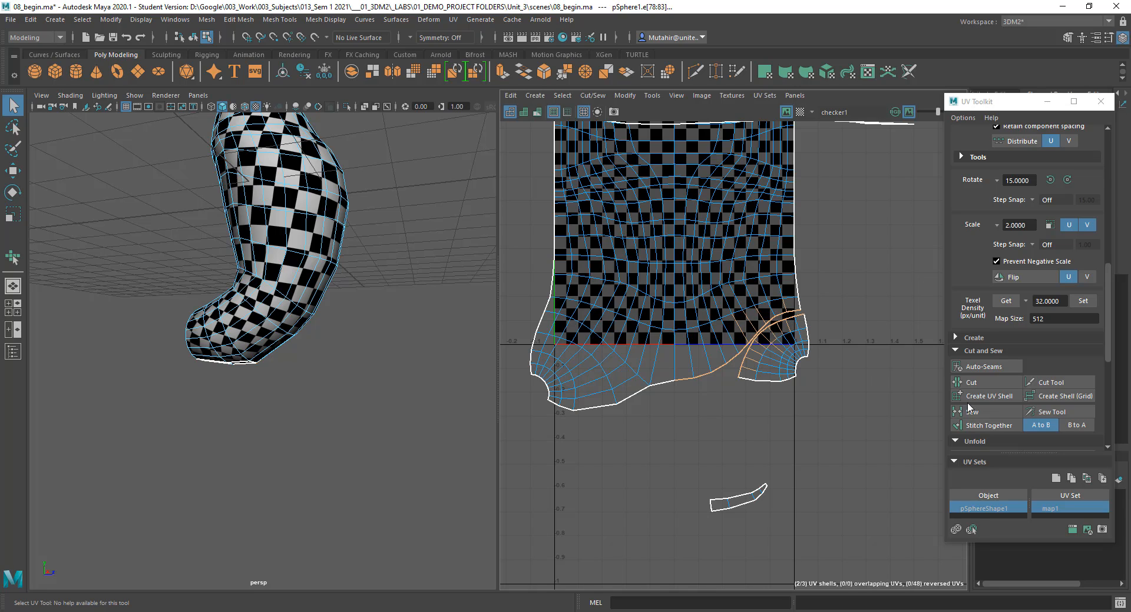
click(989, 425)
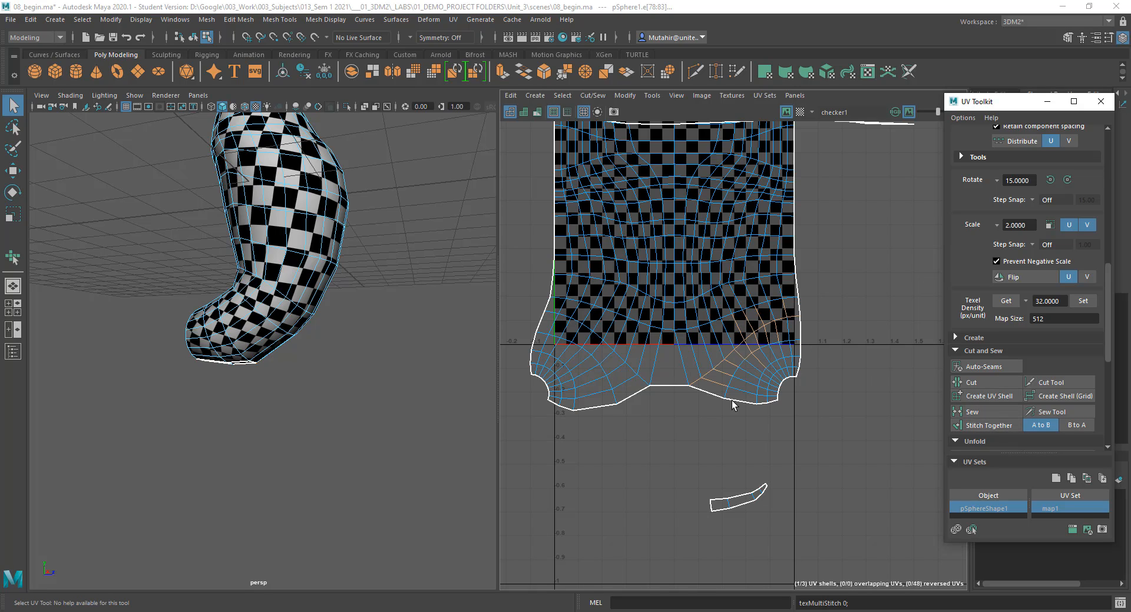
Step: Examine where the small strip shell belongs by selecting its shared edges on the main shell and checking the underside of the mesh
click(634, 393)
shift+click(694, 395)
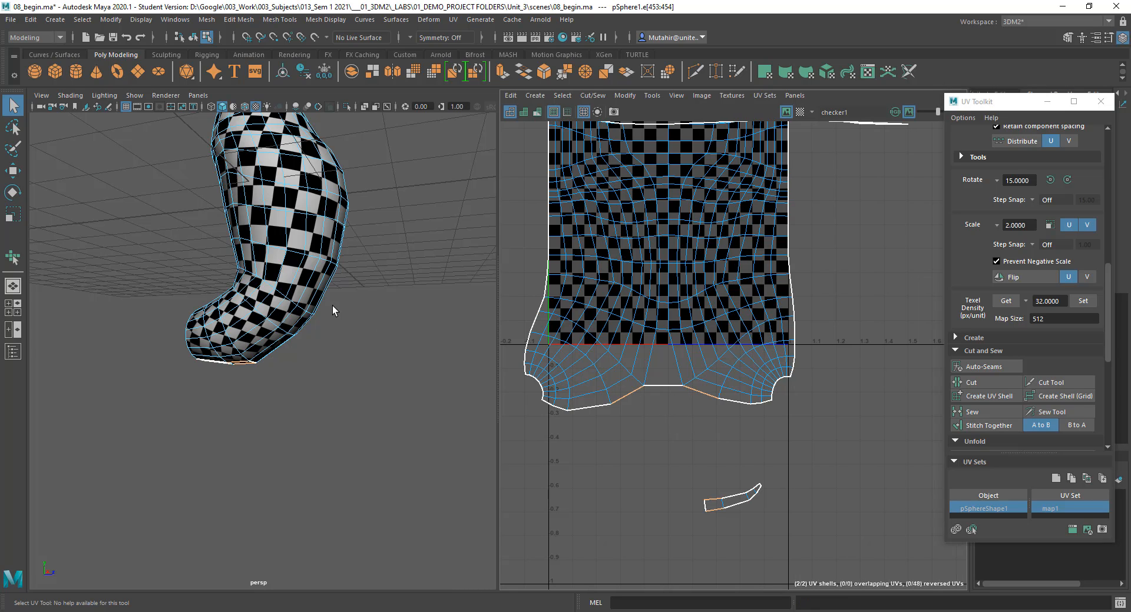
key(f)
alt+drag(287, 407, 265, 283)
scroll(200, 353, down, 10)
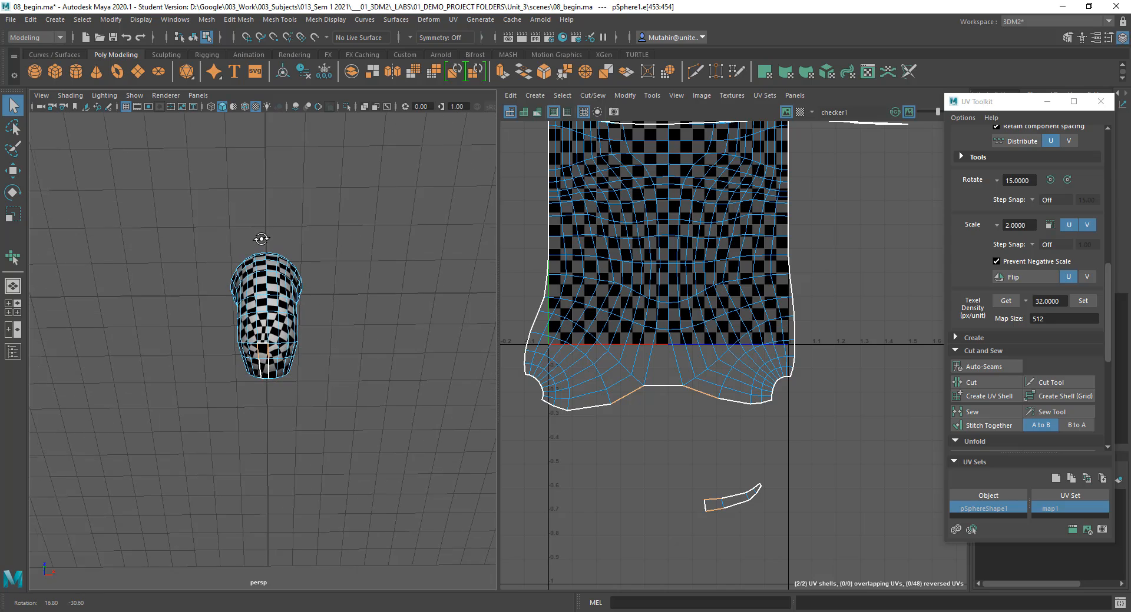
scroll(283, 330, up, 4)
alt+middle_drag(302, 355, 315, 340)
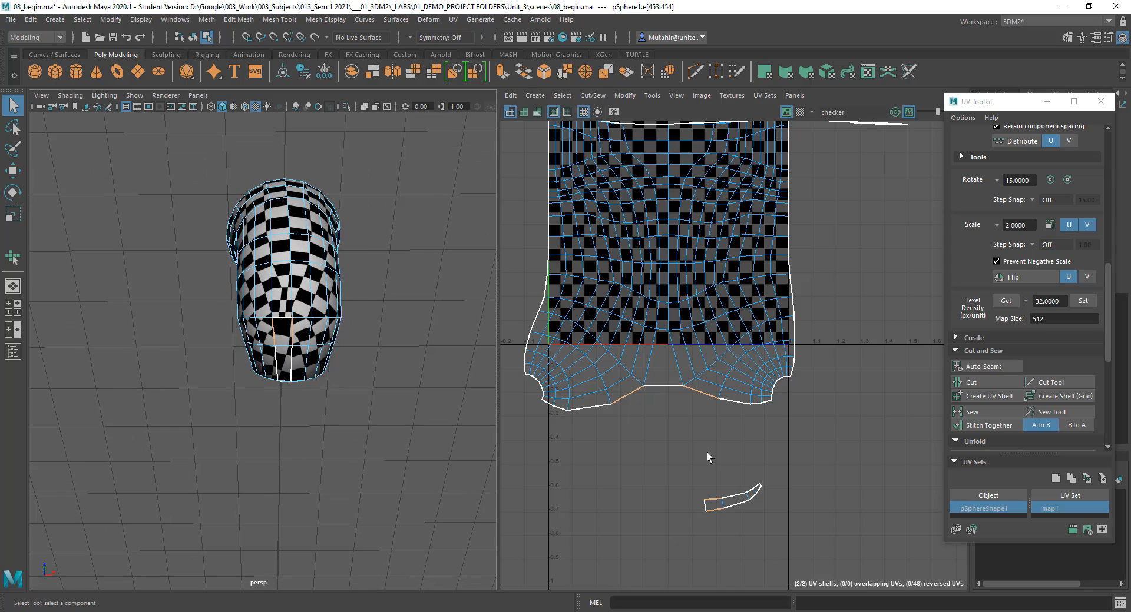
click(745, 455)
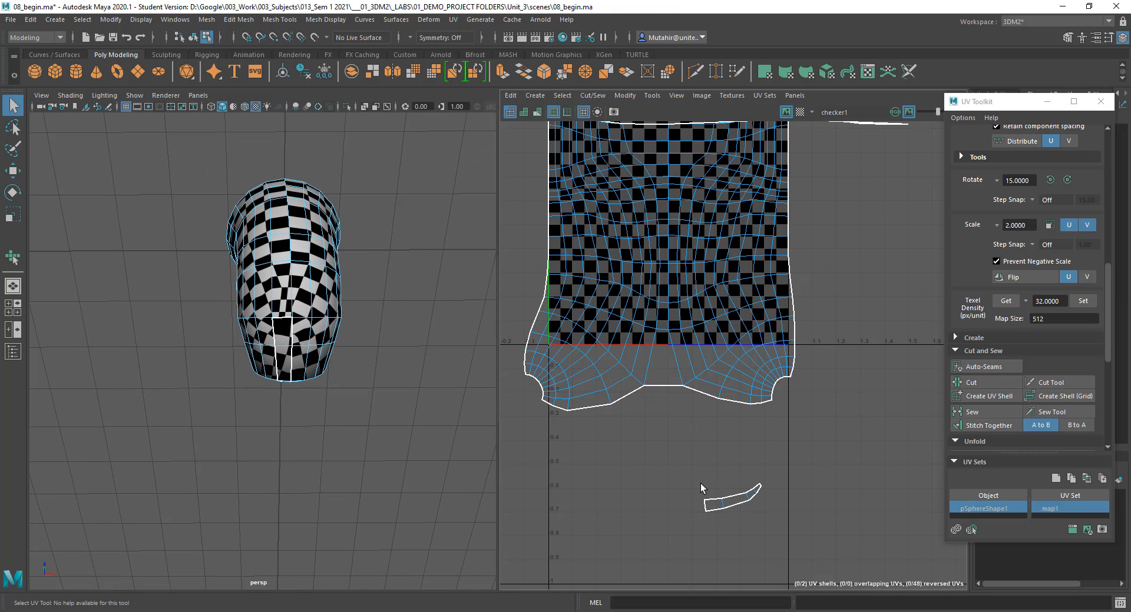
Step: Select all UVs of the small strip shell and rotate it clockwise by 30 degrees, followed by a further 90 degrees
right_drag(726, 507, 683, 453)
click(724, 506)
ctrl+right_drag(724, 505, 851, 436)
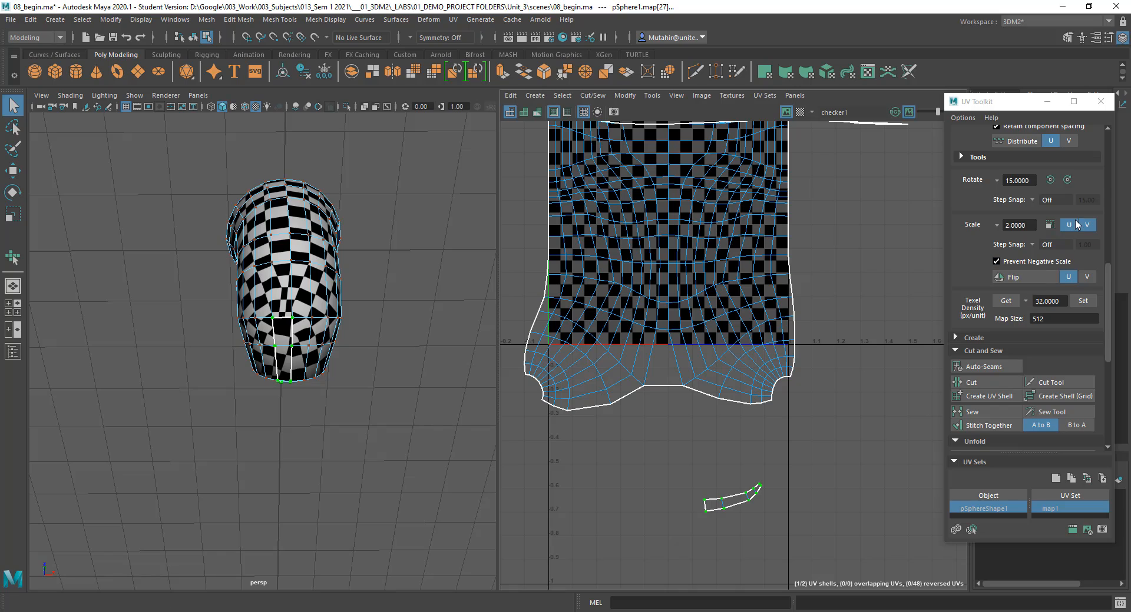
click(1067, 180)
click(1069, 179)
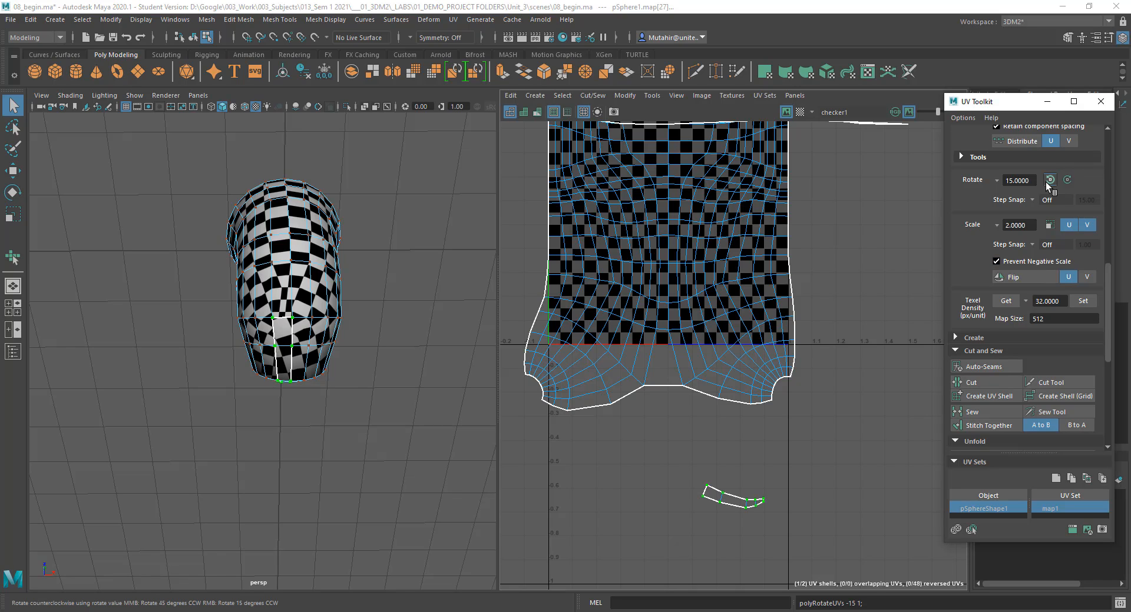
click(1033, 181)
click(996, 181)
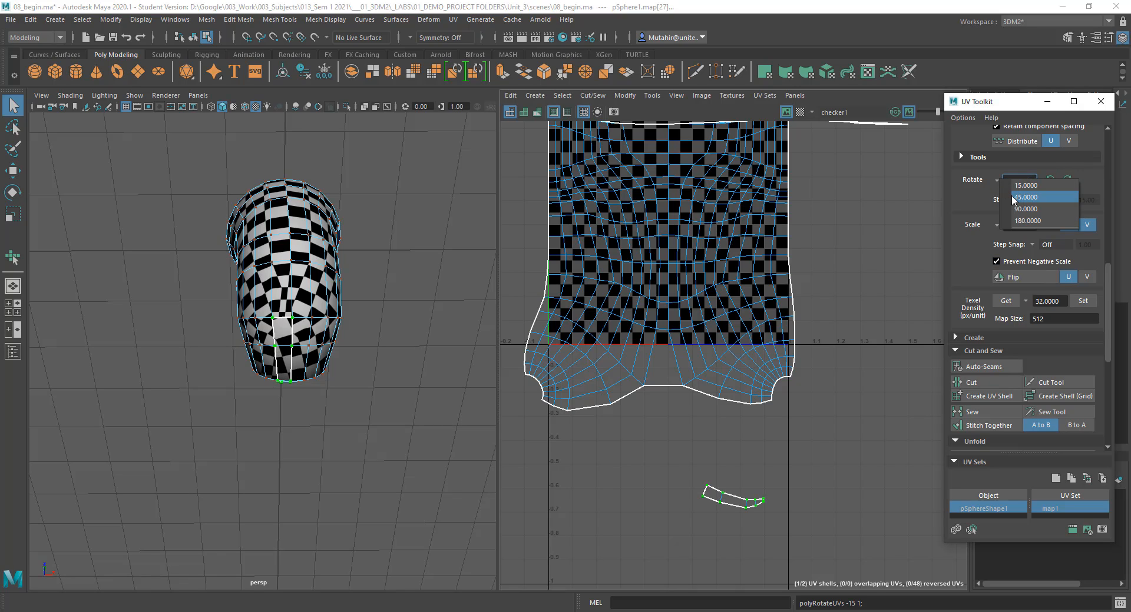
click(1053, 194)
click(1067, 180)
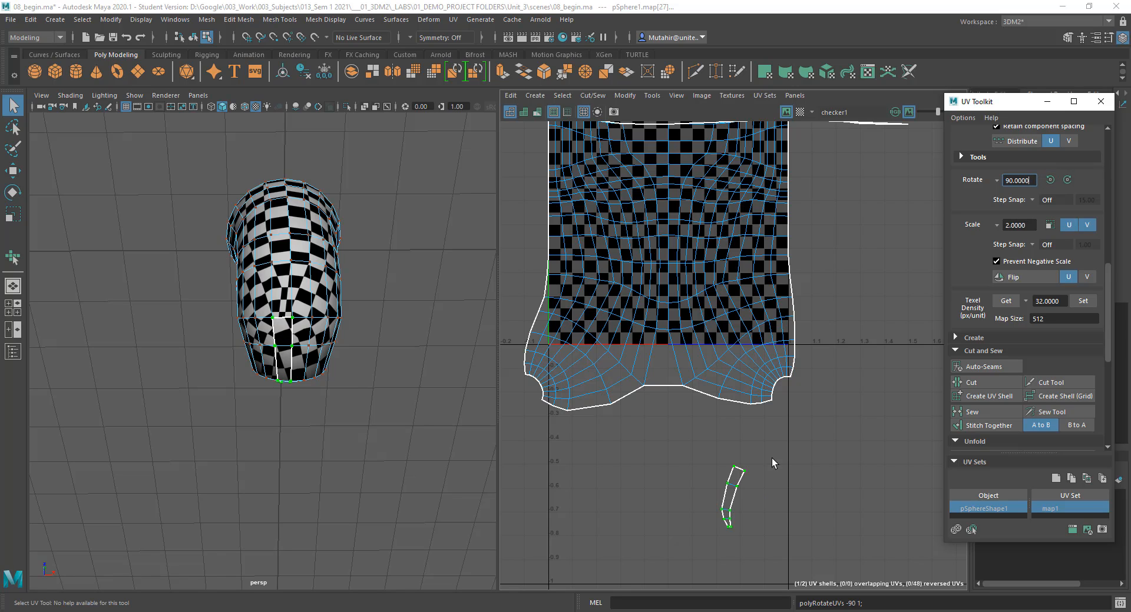
Step: Unfold the small strip's UVs, finishing with the Smooth tool's unfold until the curved strip becomes a straight taper
alt+middle_drag(763, 483, 749, 453)
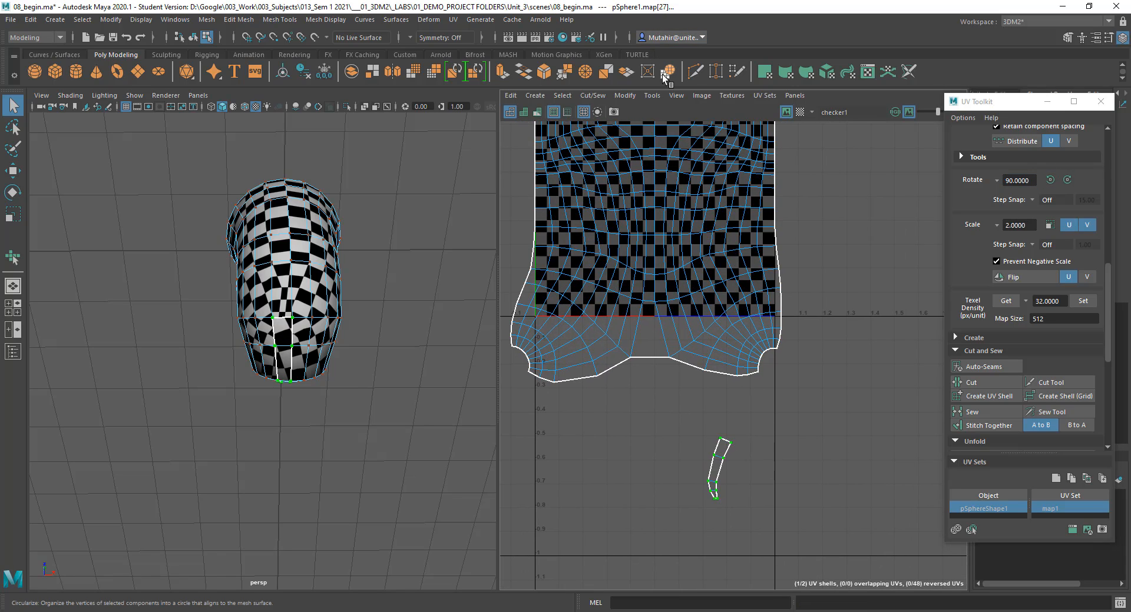
click(650, 97)
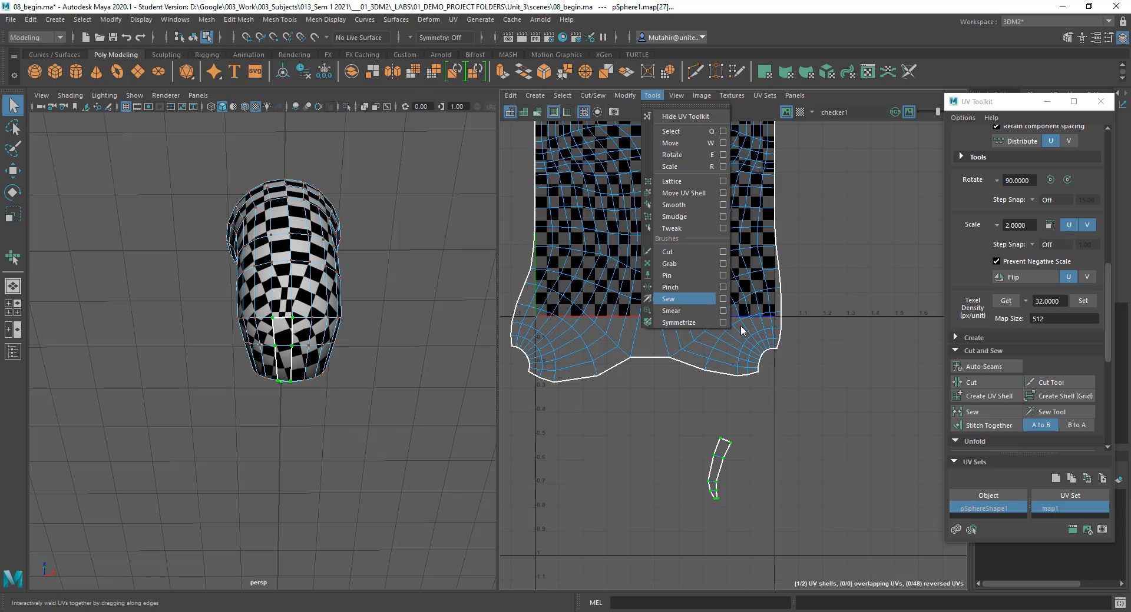
click(1051, 348)
scroll(1051, 348, down, 3)
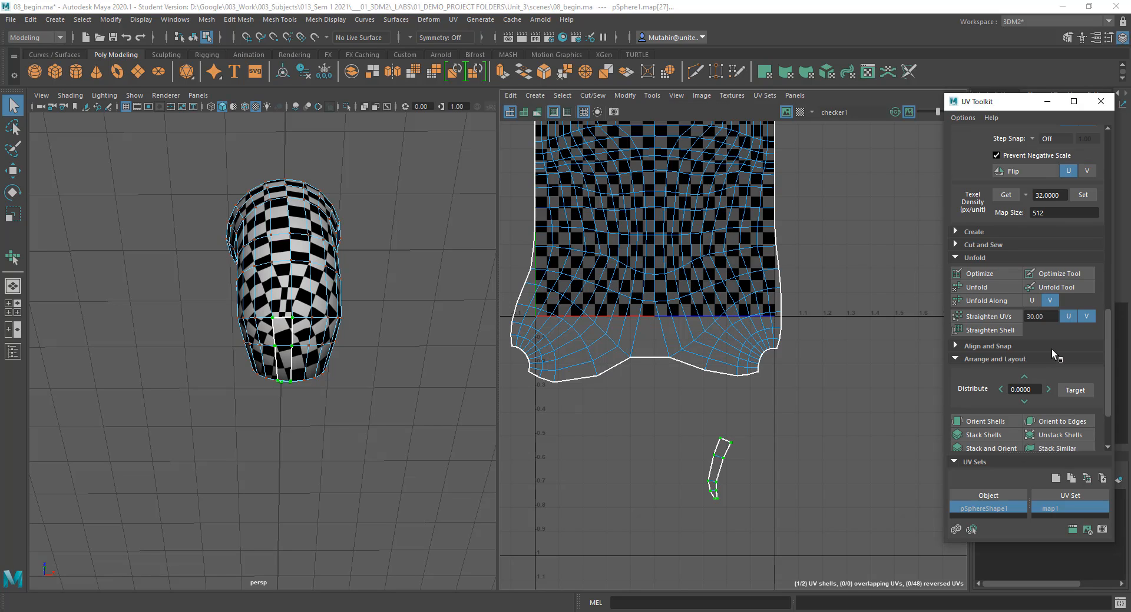
click(1005, 288)
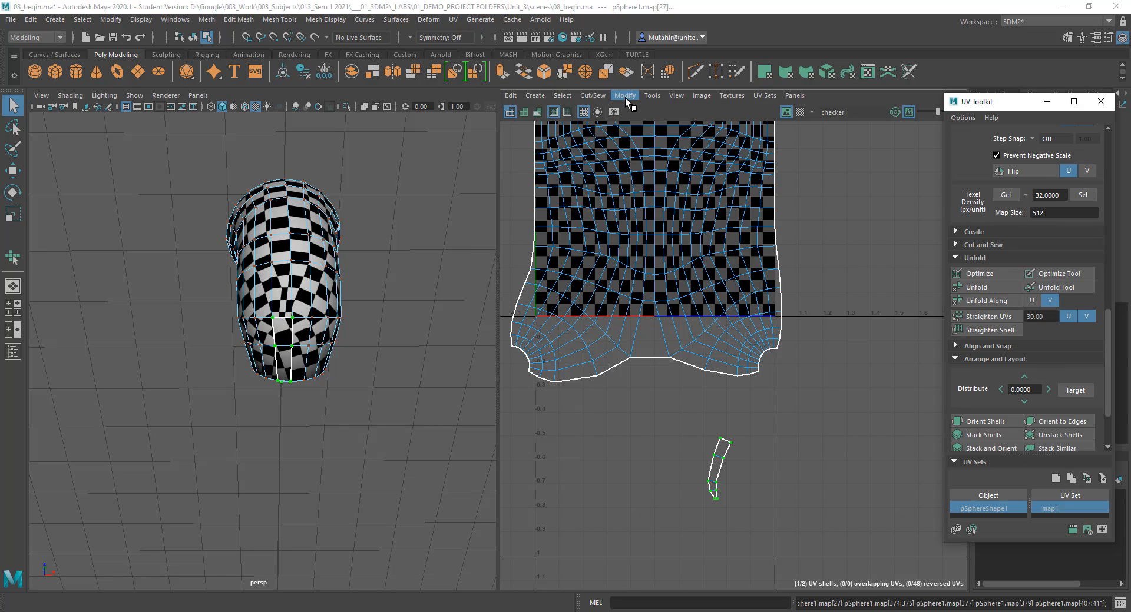
click(652, 95)
click(673, 205)
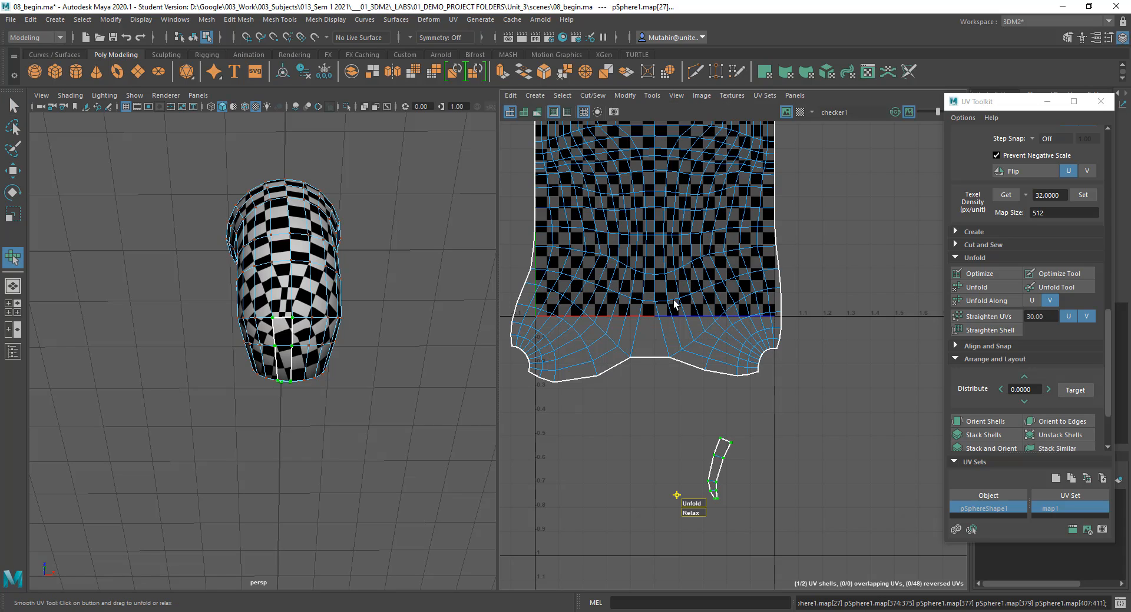
drag(697, 504, 710, 505)
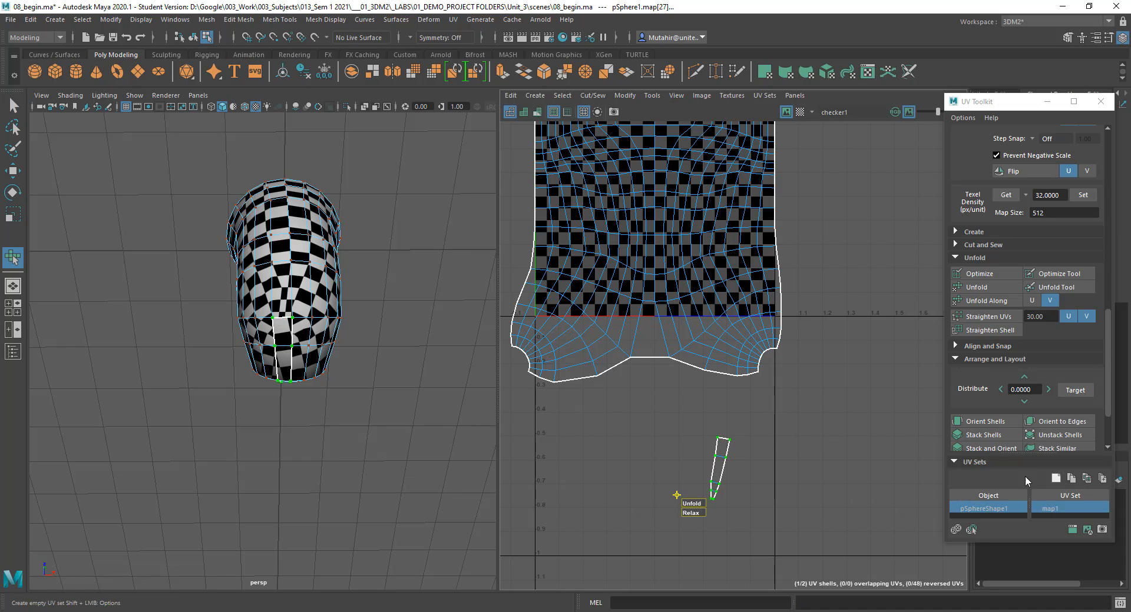
Step: Rotate the unfolded strip slightly clockwise to stand vertical and move it just below the main shell's lower middle edge
alt+middle_drag(683, 419, 696, 419)
key(e)
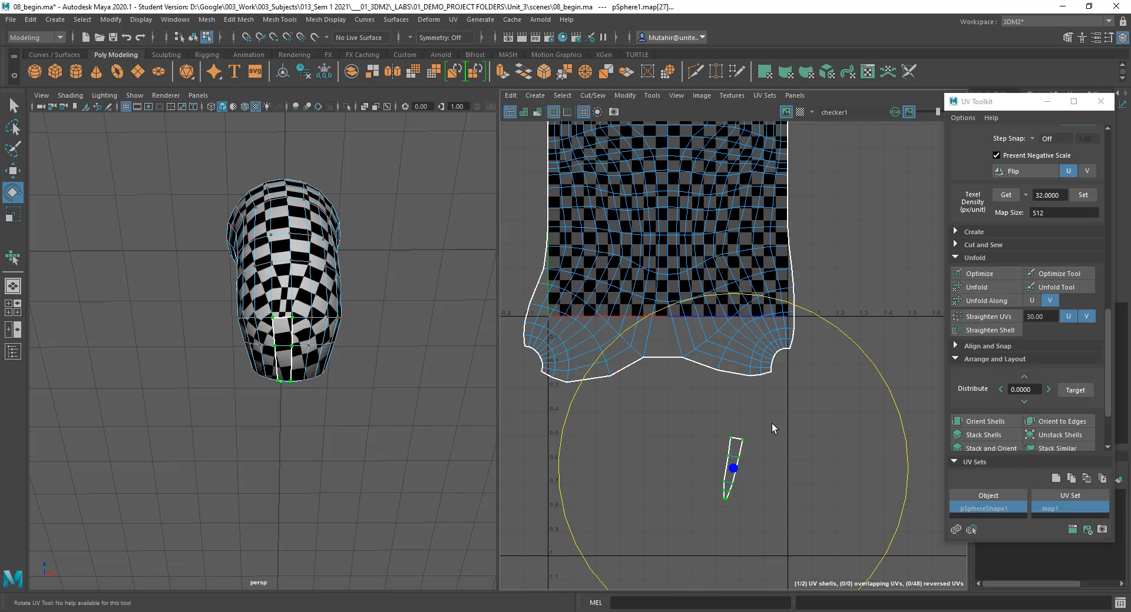
drag(829, 330, 803, 335)
key(w)
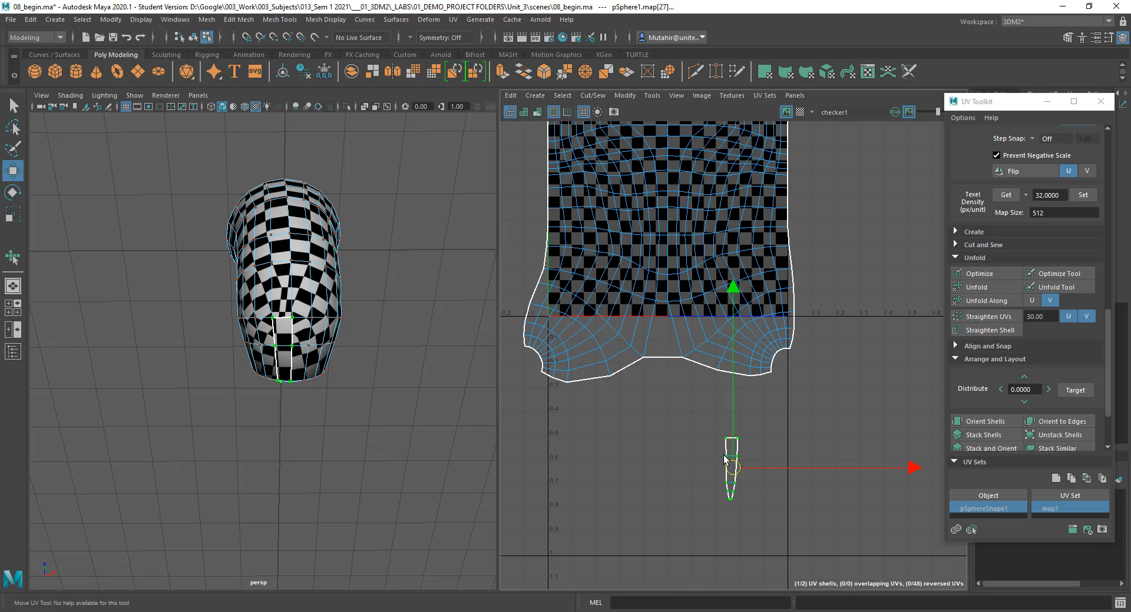
drag(731, 468, 665, 404)
Step: Examine where the strip joins the main shell by selecting the main shell's lower middle border edge and checking the mesh's underside
key(q)
right_drag(685, 368, 684, 340)
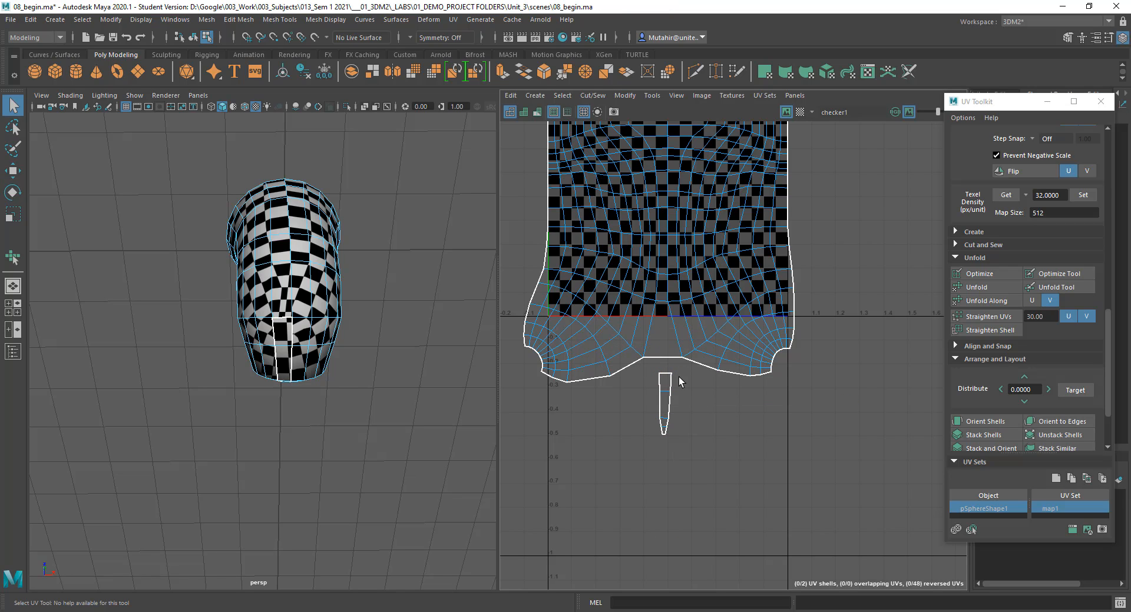
click(662, 357)
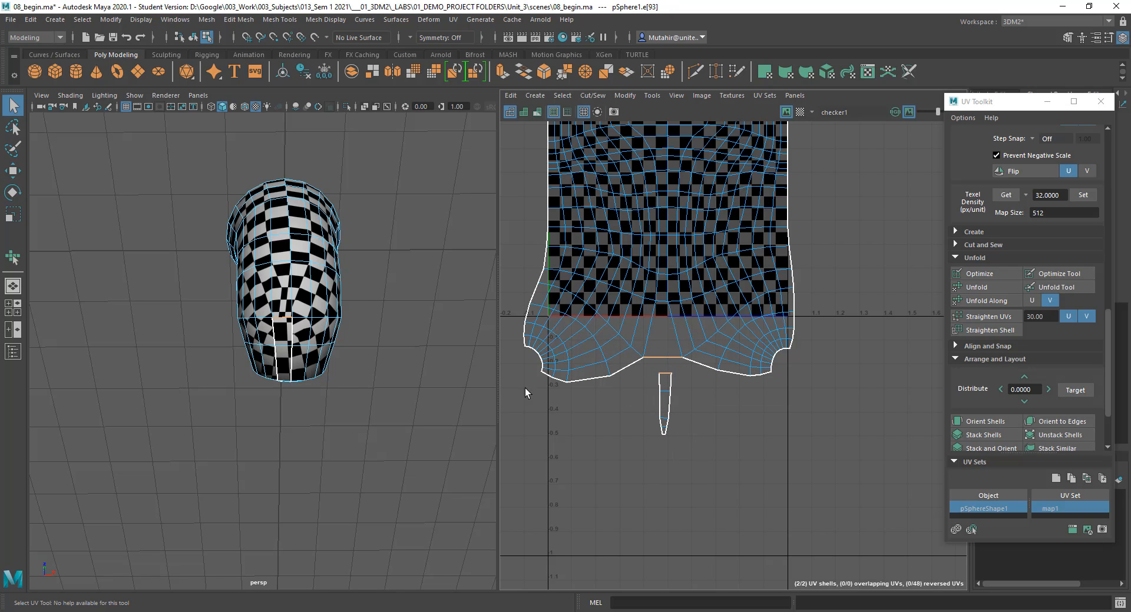
alt+drag(360, 298, 357, 349)
alt+middle_drag(304, 214, 316, 404)
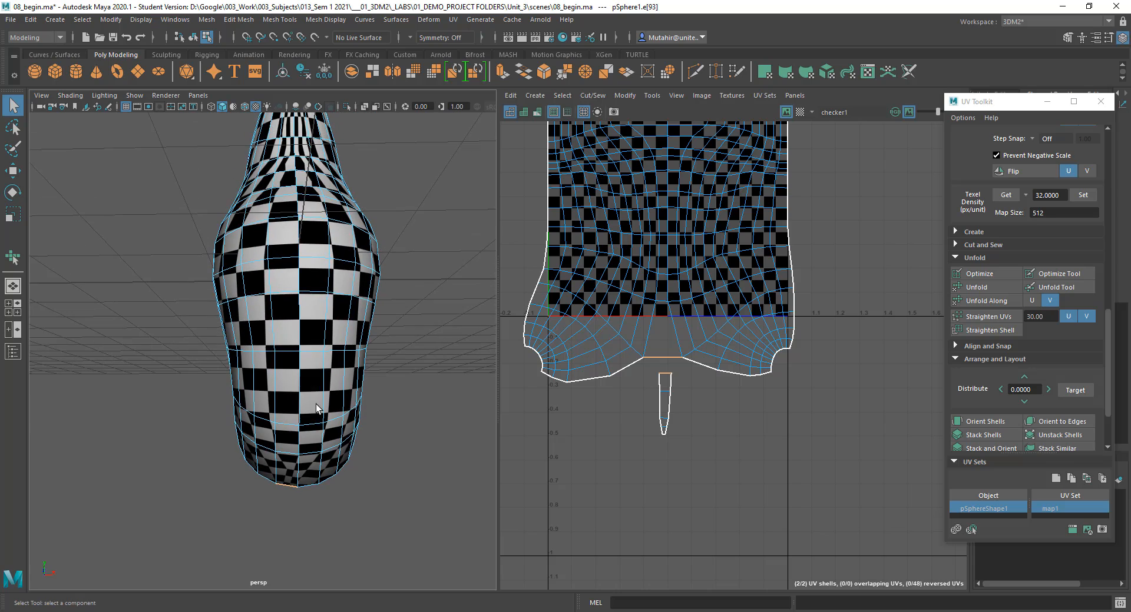
alt+right_drag(316, 404, 337, 330)
alt+middle_drag(657, 359, 660, 364)
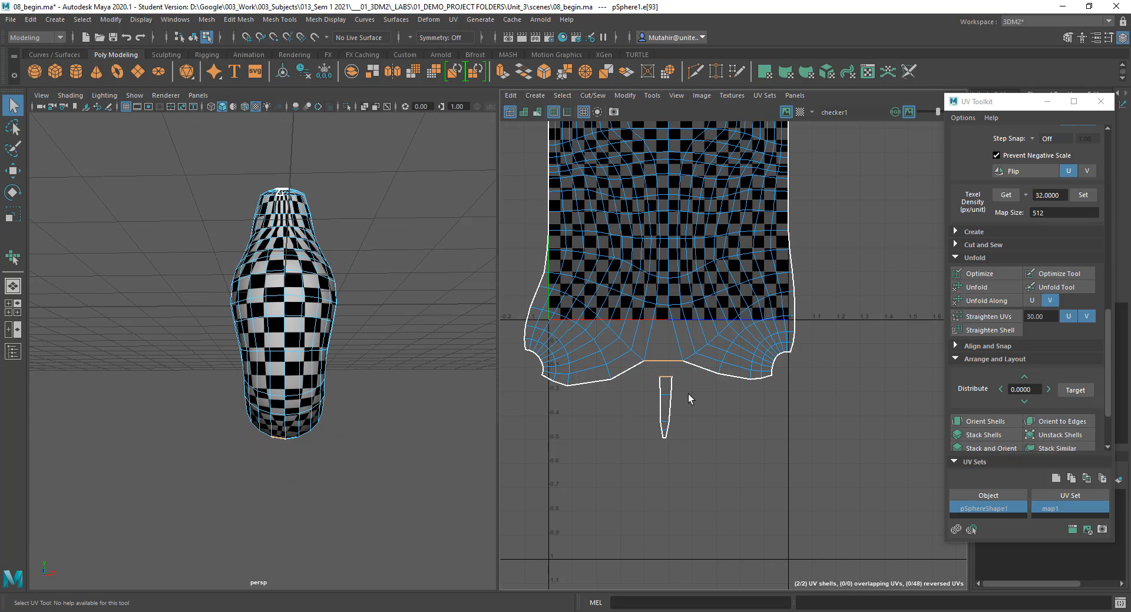
alt+middle_drag(683, 137, 678, 224)
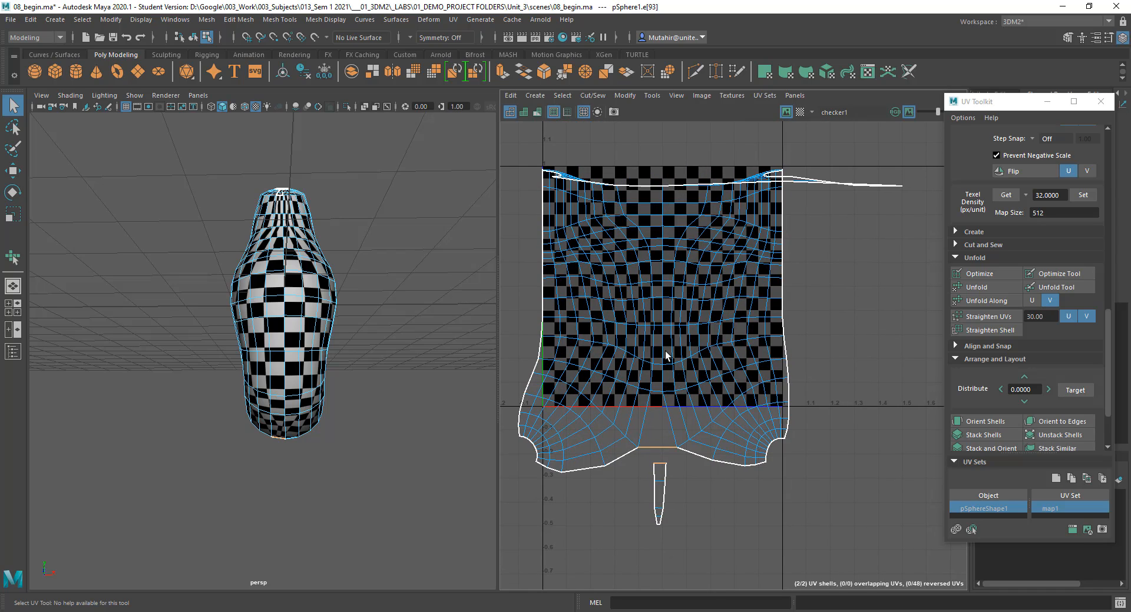
alt+middle_drag(676, 432, 678, 380)
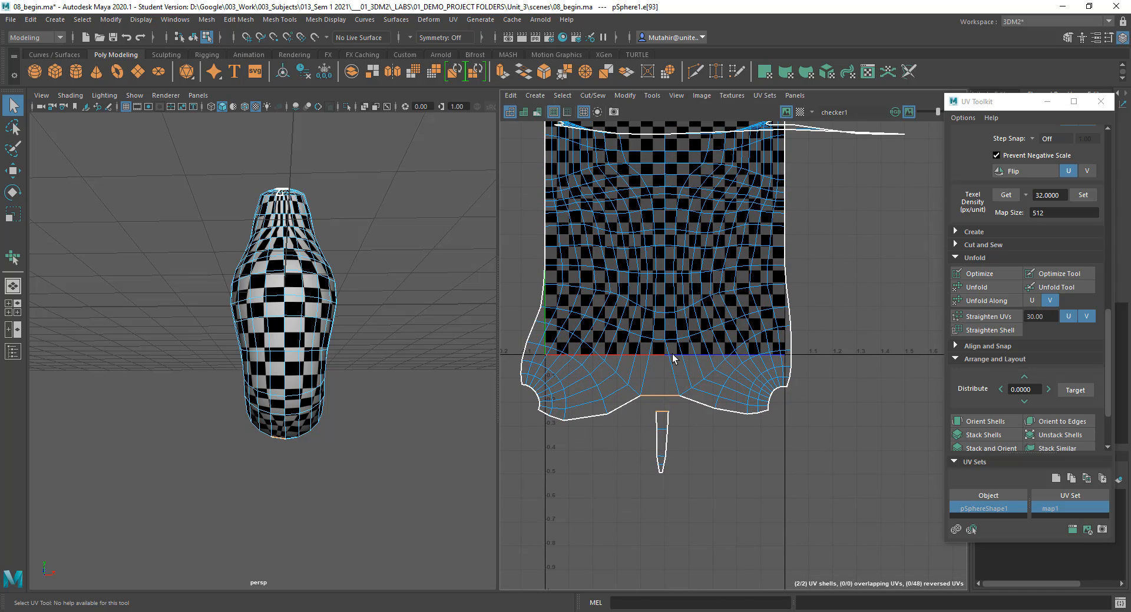
Step: Move the UV at the right end of the main shell's lower middle edge horizontally inward to the shell's centre line
right_drag(673, 358, 619, 331)
key(w)
middle_drag(710, 404, 696, 402)
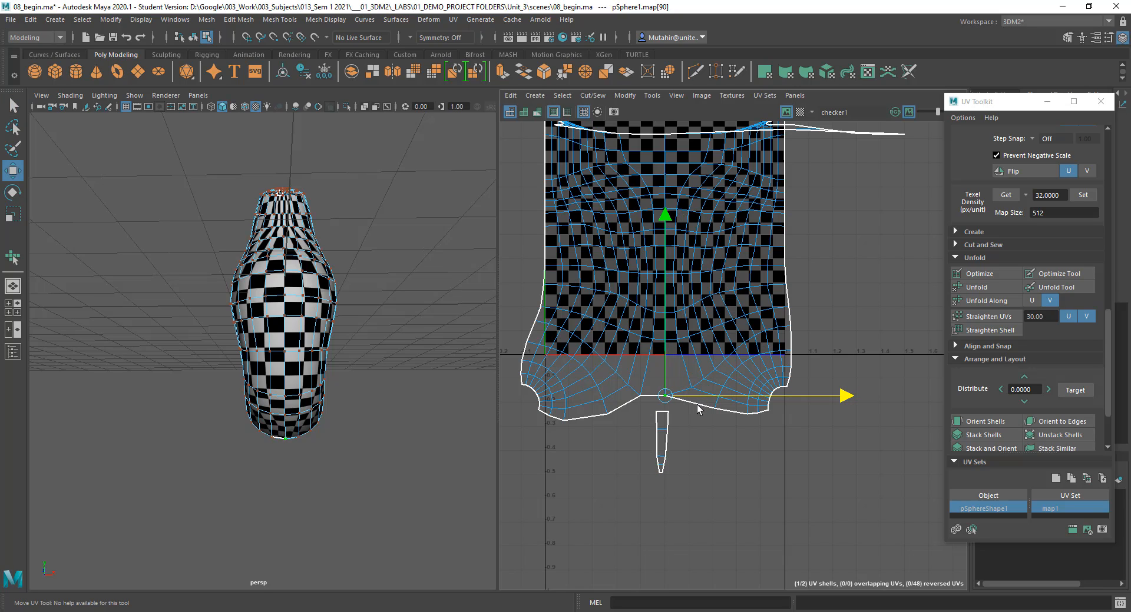
Step: Select the main shell's central vertical edge loop, check it on the mesh, and scale it horizontally until it is straight
right_drag(681, 343, 689, 307)
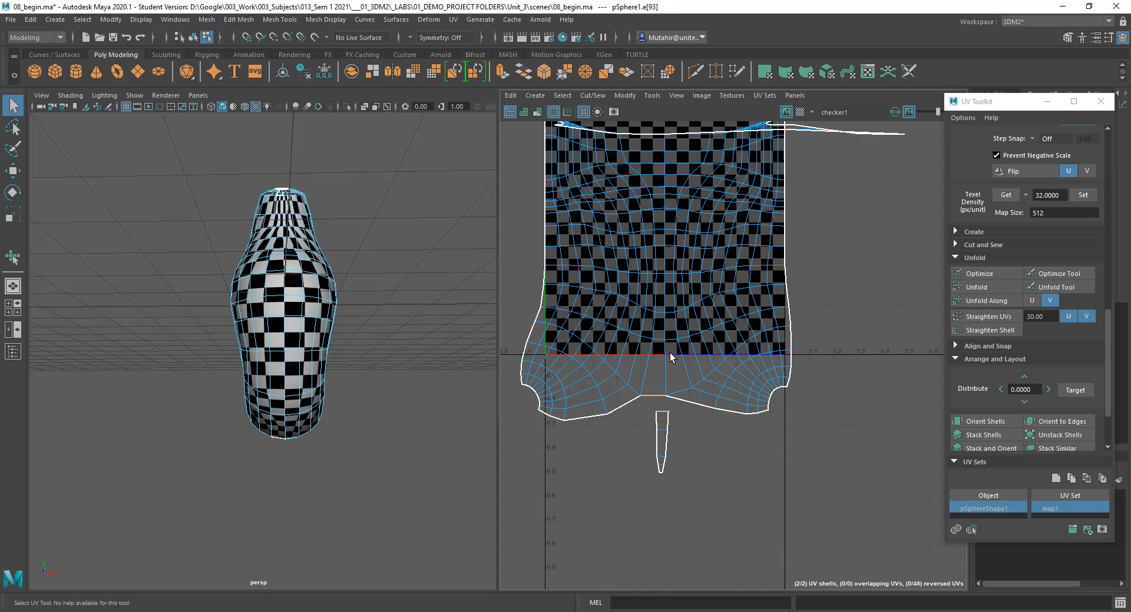
double_click(665, 362)
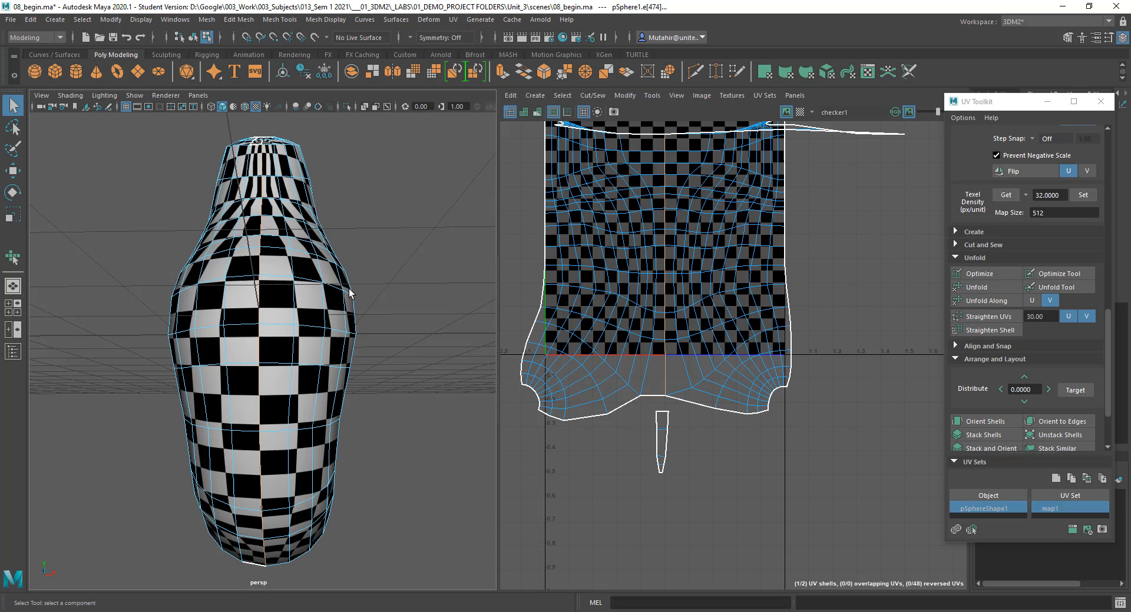
key(f)
alt+drag(305, 342, 288, 382)
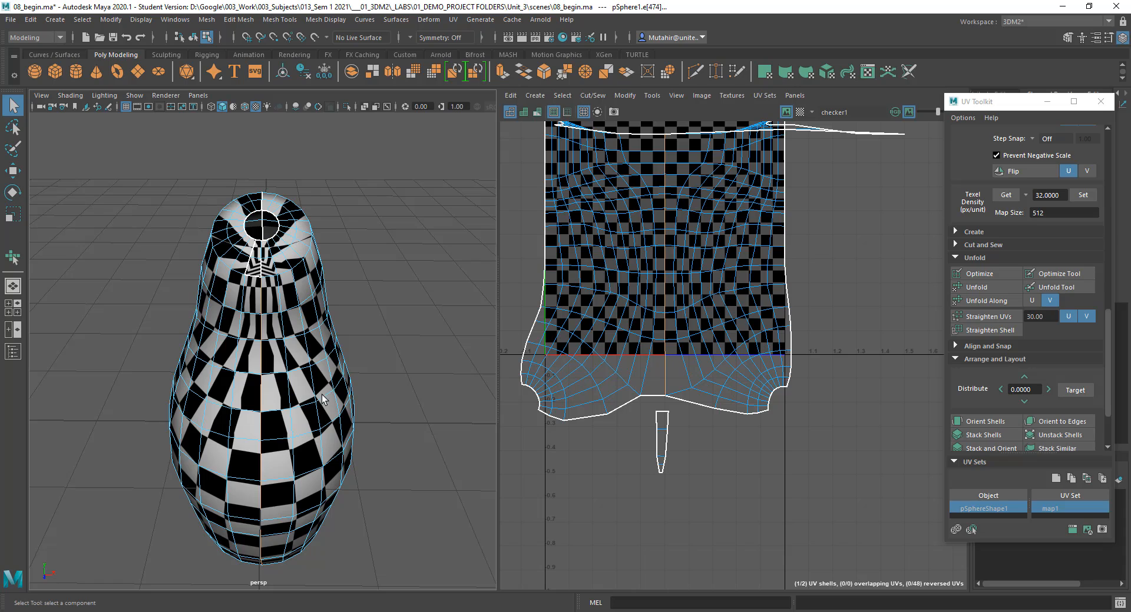
alt+middle_drag(323, 396, 339, 273)
alt+drag(247, 433, 269, 303)
alt+middle_drag(308, 378, 335, 267)
key(r)
drag(845, 269, 636, 270)
key(q)
Step: Select the strip's left long border edges and the adjoining main-shell edges, and stitch the strip onto the main shell's lower left border
alt+middle_drag(714, 298, 715, 314)
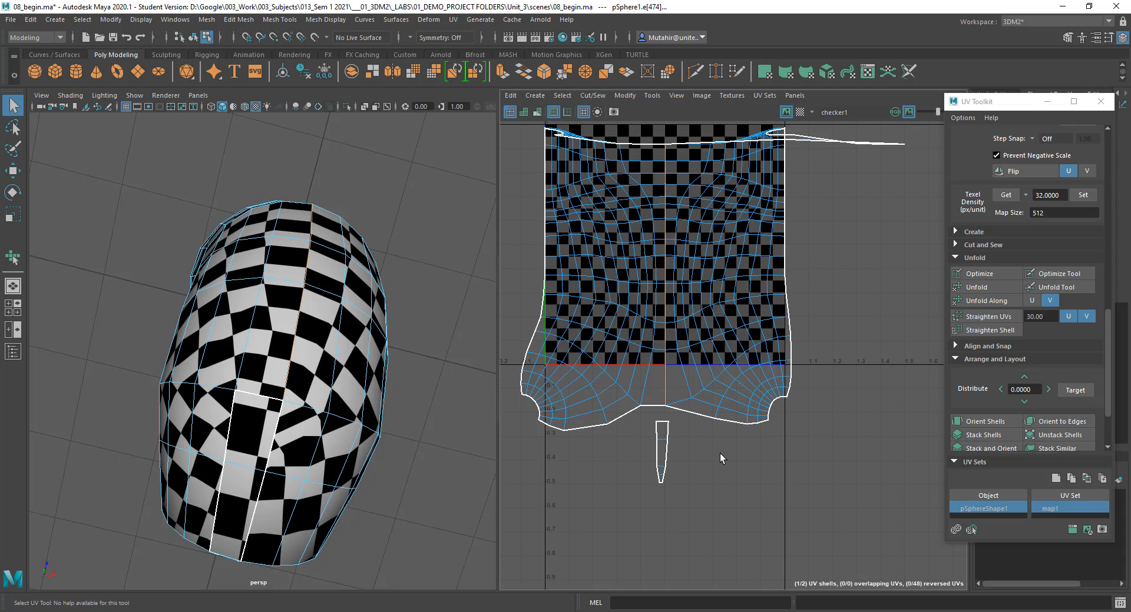
alt+middle_drag(720, 453, 698, 429)
alt+right_drag(544, 482, 719, 458)
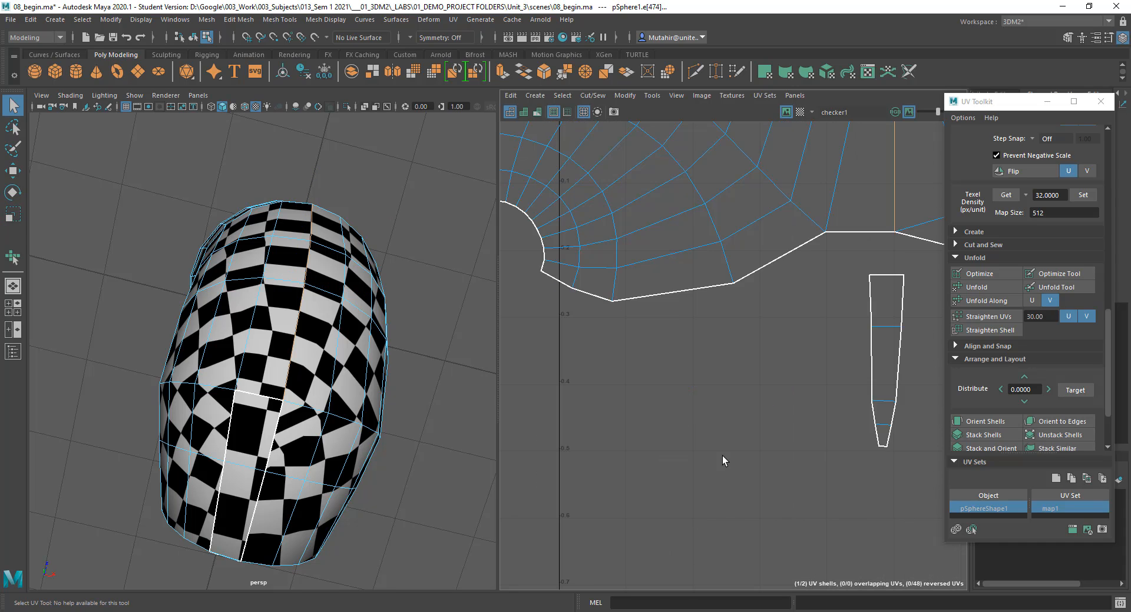
alt+middle_drag(716, 463, 578, 482)
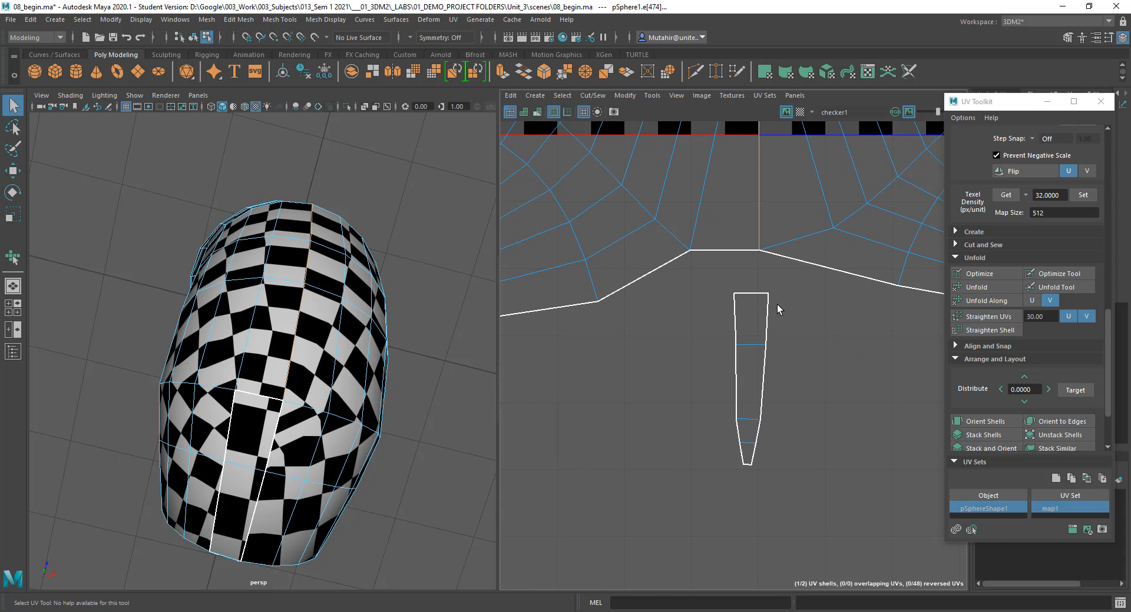
click(734, 318)
scroll(716, 440, down, 2)
shift+click(737, 397)
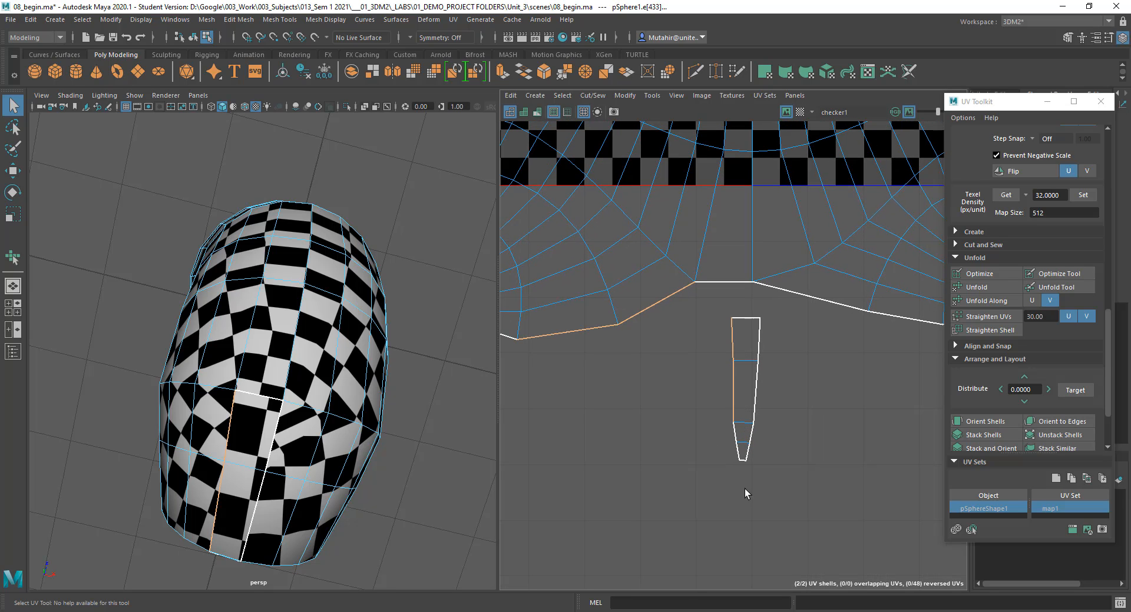
scroll(744, 489, down, 2)
scroll(700, 386, down, 1)
alt+middle_drag(745, 434, 746, 441)
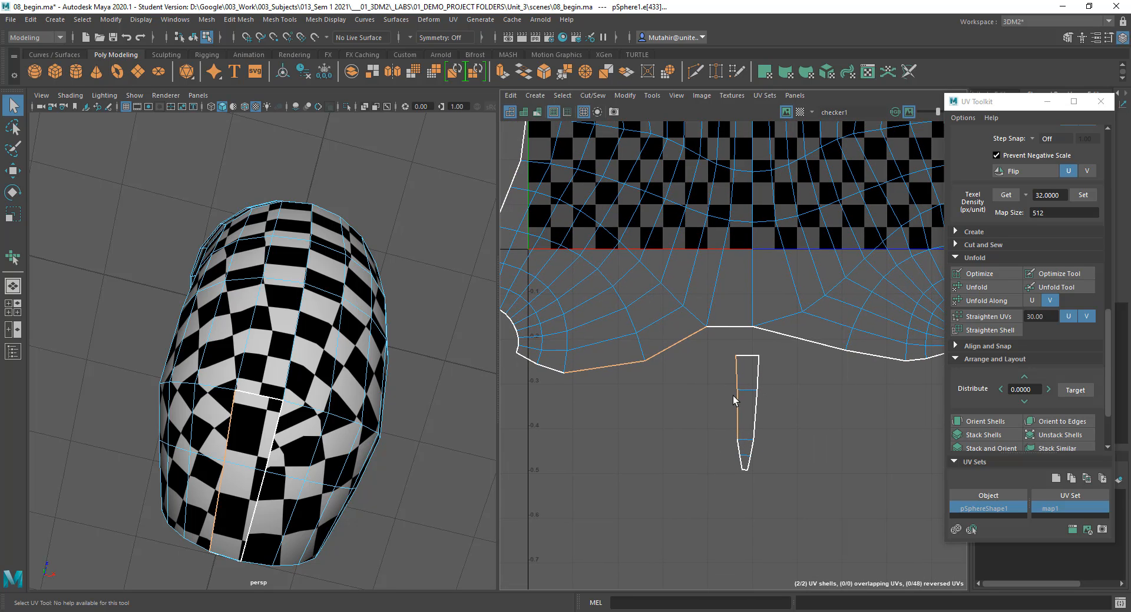
click(648, 354)
shift+click(537, 363)
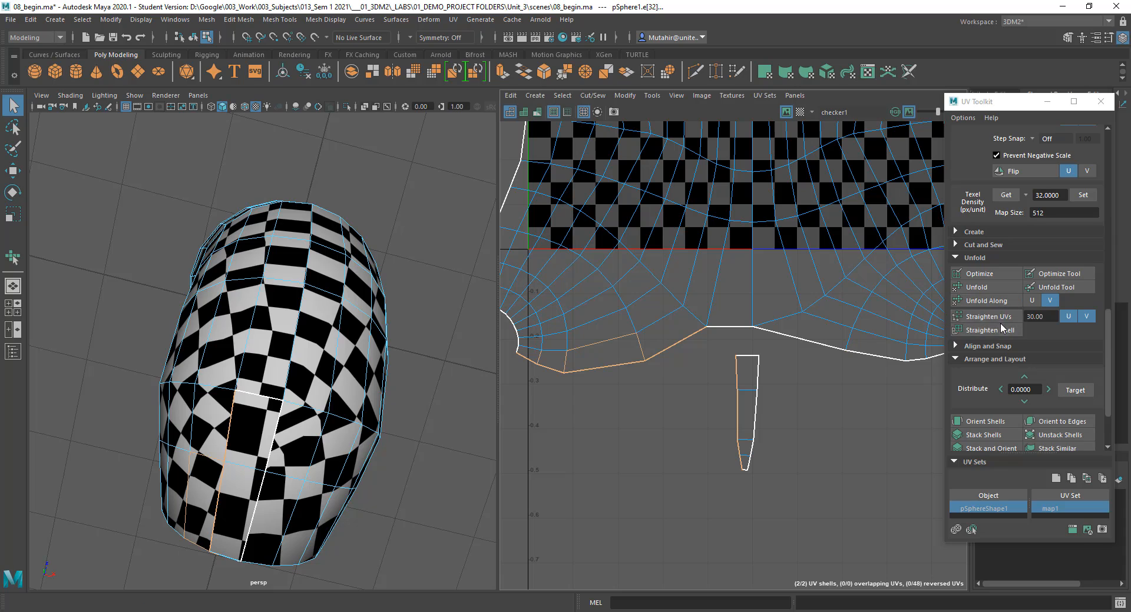
scroll(1004, 365, down, 2)
scroll(1005, 365, up, 3)
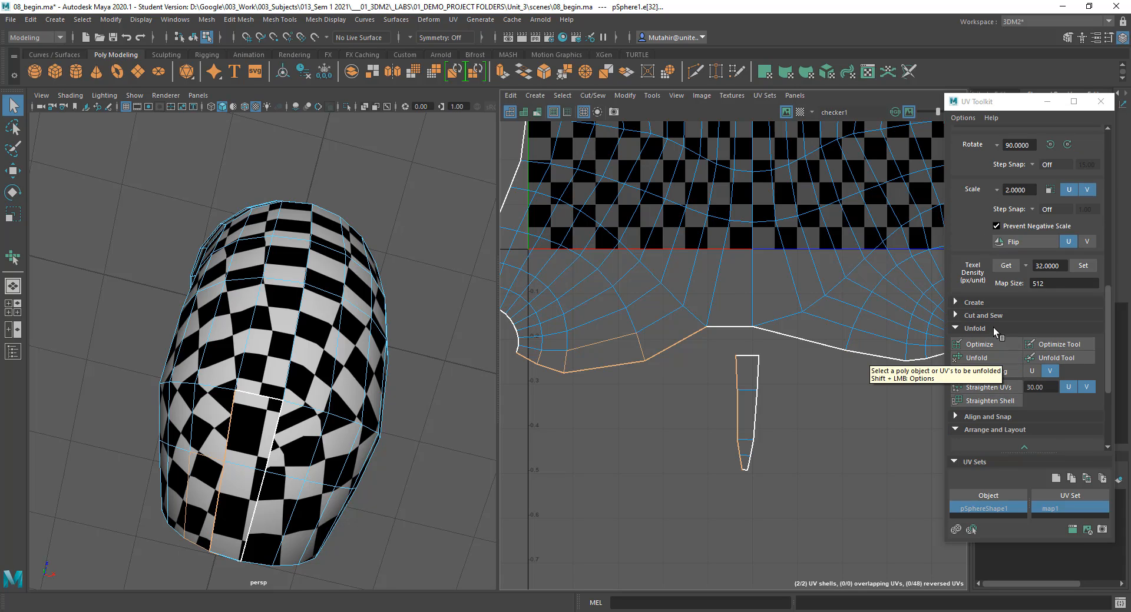
click(983, 316)
click(983, 390)
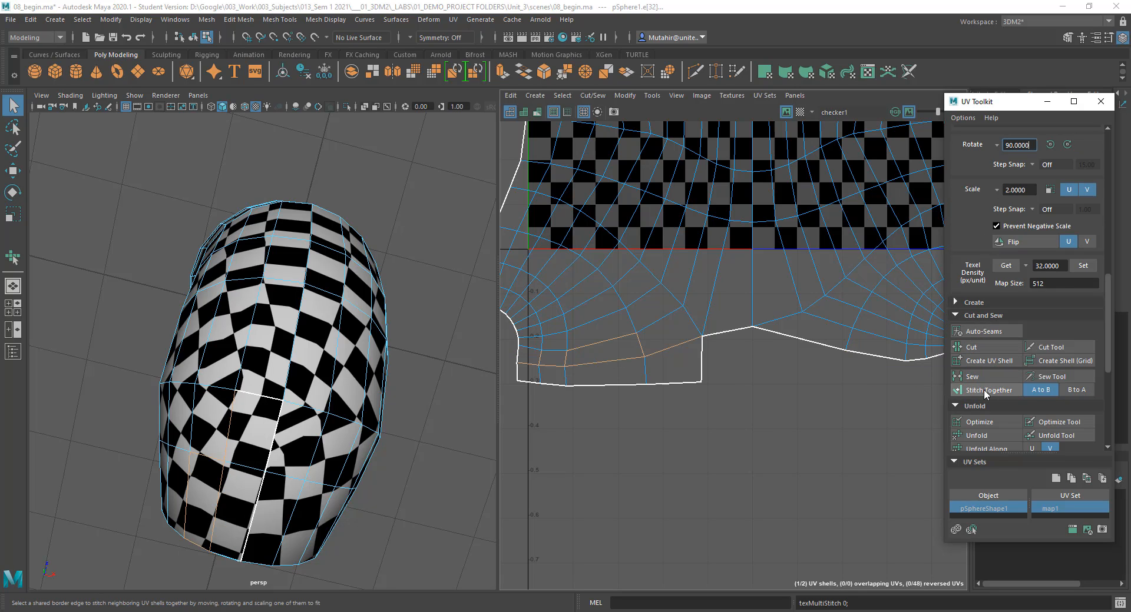
Step: Select the stitched strip's open short edge with its matching edge beside the main shell's lower centre, and sew them together
alt+middle_drag(732, 459, 736, 415)
alt+right_drag(737, 415, 728, 359)
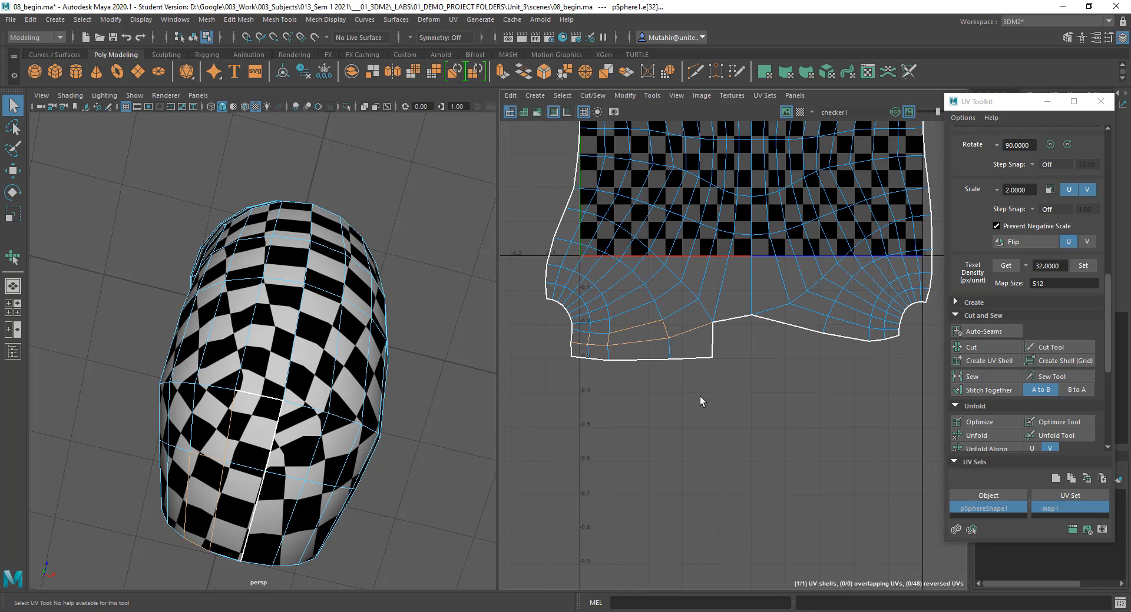
alt+middle_drag(700, 400, 682, 412)
alt+right_drag(784, 431, 783, 401)
alt+middle_drag(783, 402, 766, 397)
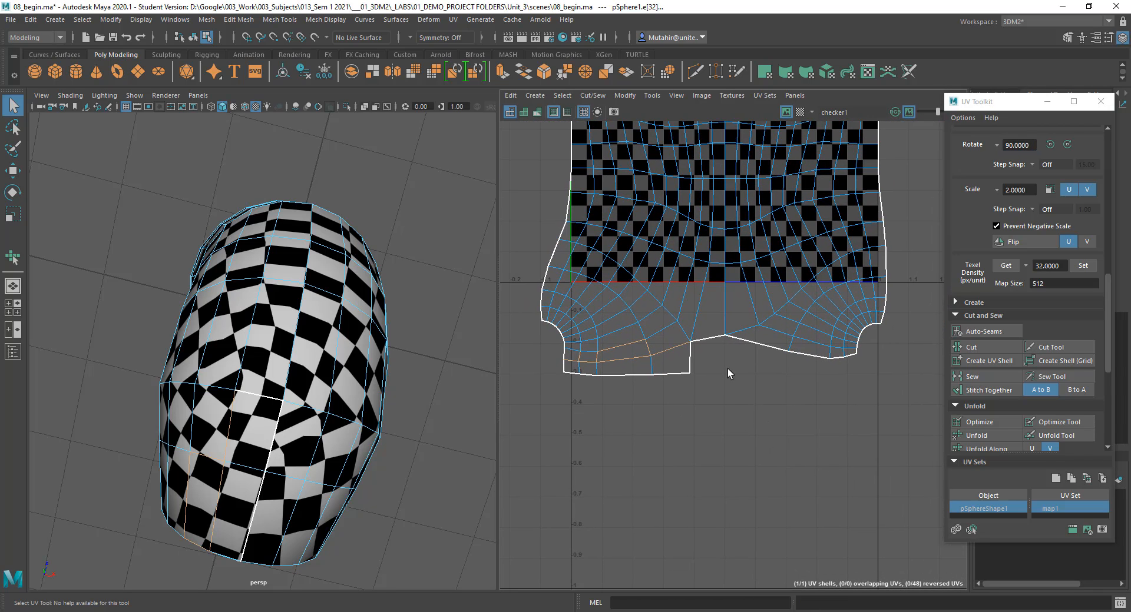
click(705, 349)
click(990, 390)
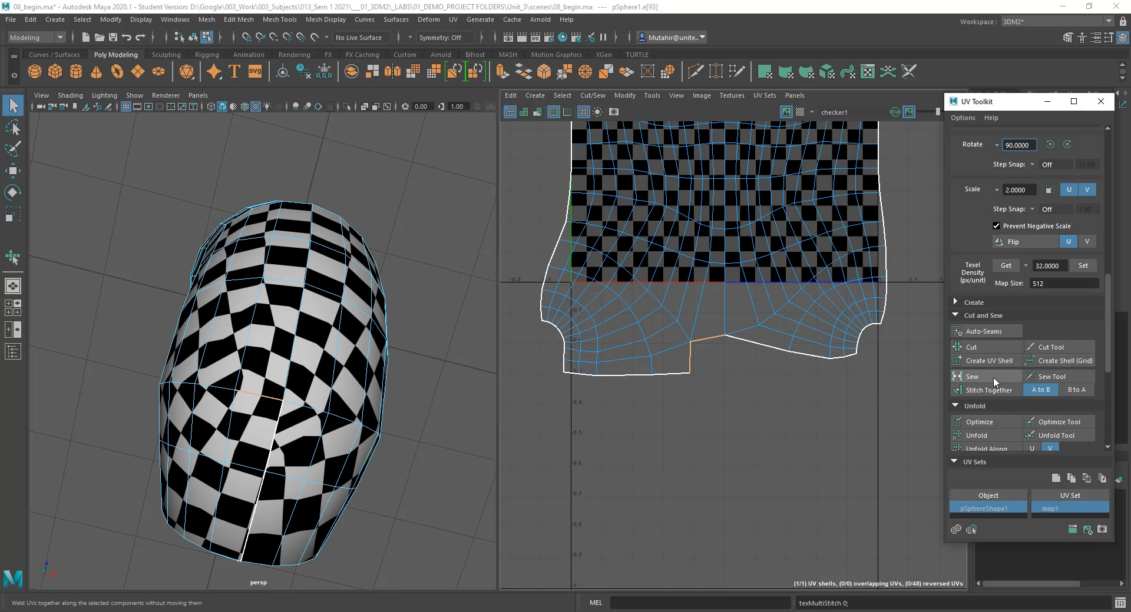
click(993, 377)
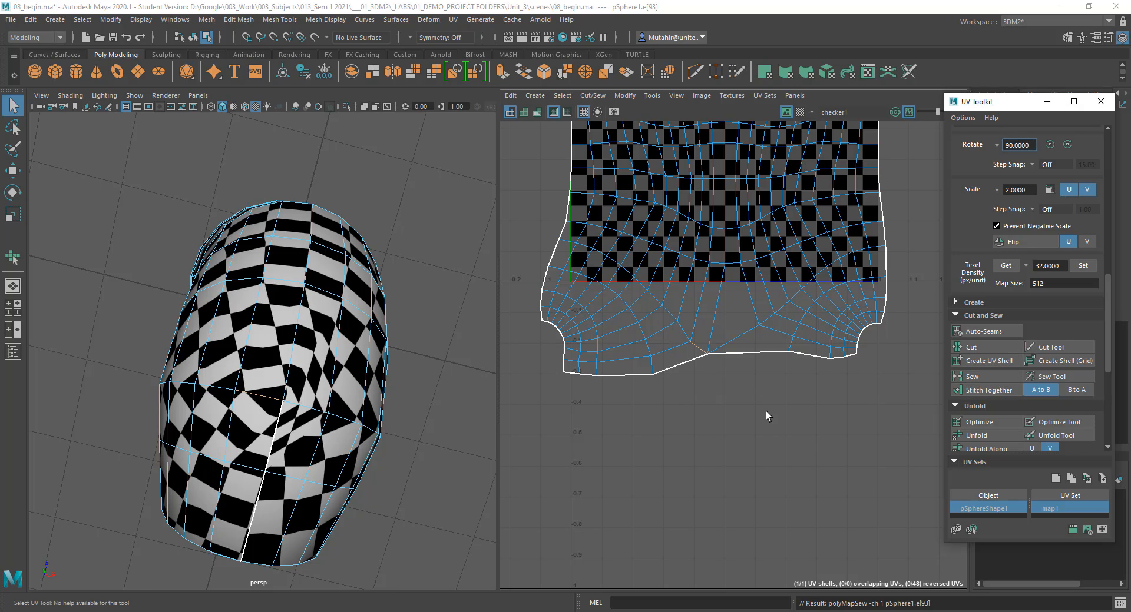
Step: Move the sewn corner UV on the shell's lower middle border horizontally onto the vertical centre line
alt+middle_drag(766, 411, 712, 447)
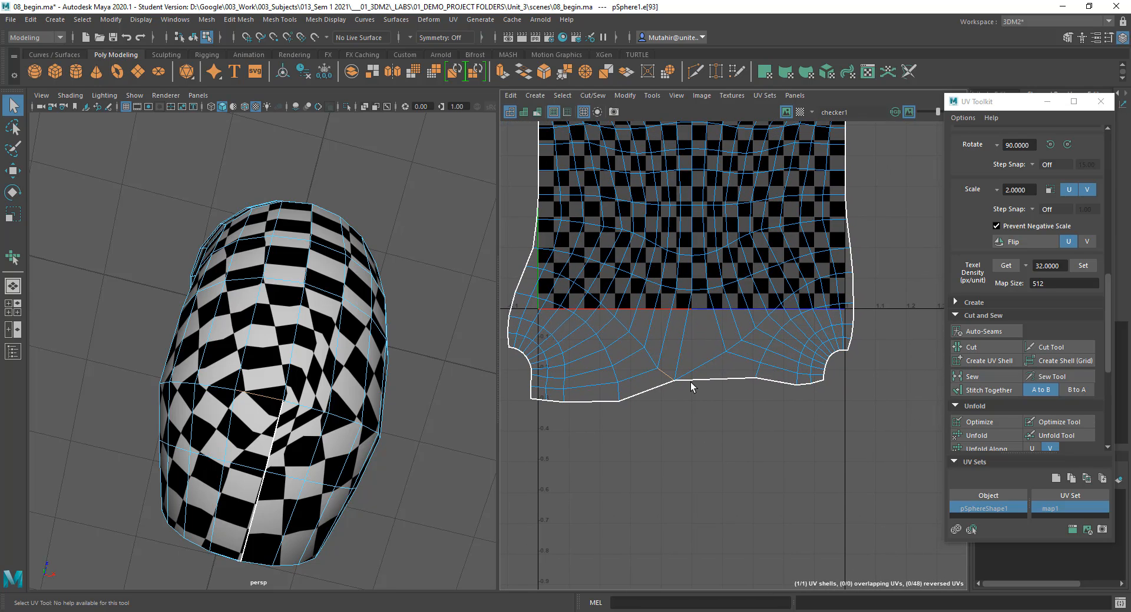
right_drag(690, 383, 730, 386)
drag(668, 372, 697, 393)
key(w)
drag(825, 383, 840, 388)
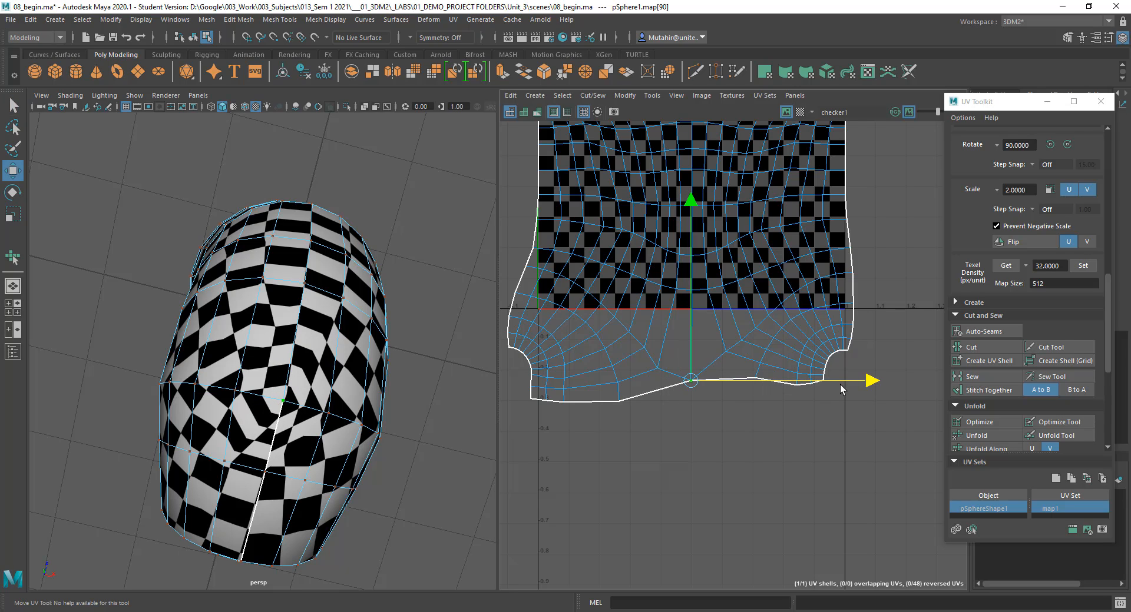
key(q)
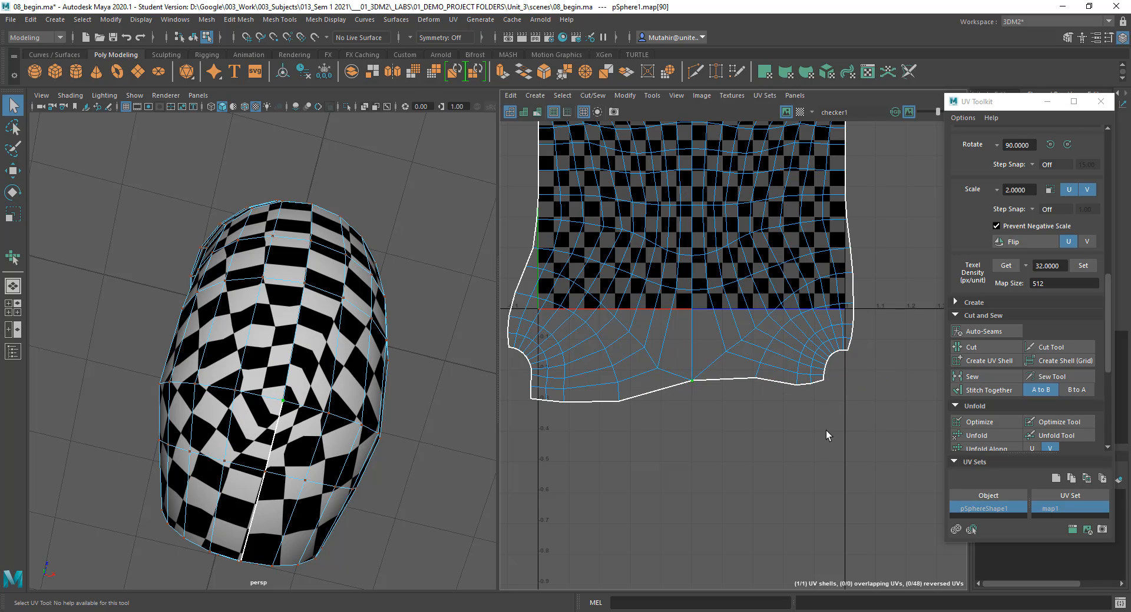
Step: Select the fan of UVs surrounding the arc cutout at the shell's lower right corner
alt+middle_drag(825, 430, 835, 490)
right_drag(783, 421, 824, 423)
drag(888, 364, 845, 420)
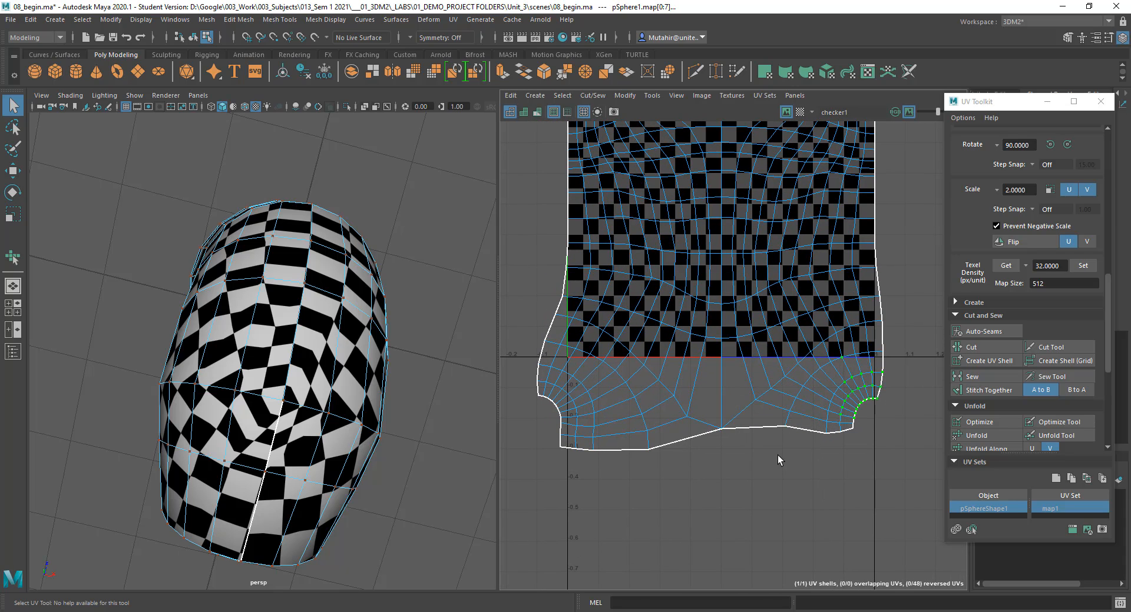
ctrl+shift+drag(777, 455, 874, 399)
ctrl+drag(777, 422, 807, 398)
ctrl+shift+drag(841, 348, 890, 371)
Step: Try to even out the lower right fan with the Smooth tool's unfold and a slight downward move of its UVs
click(652, 95)
click(673, 205)
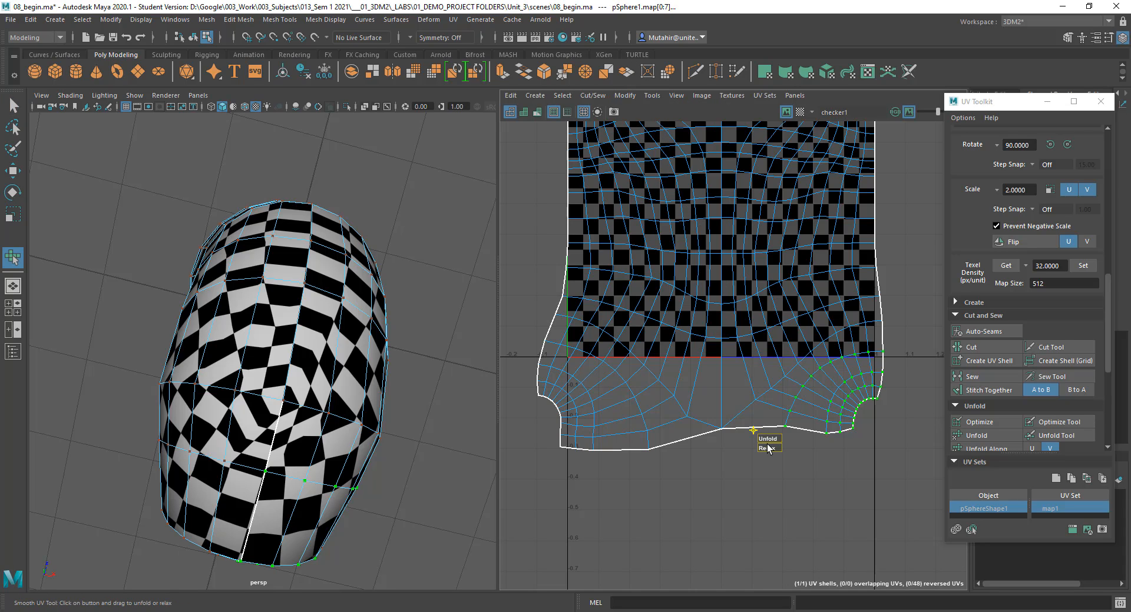
drag(768, 441, 876, 450)
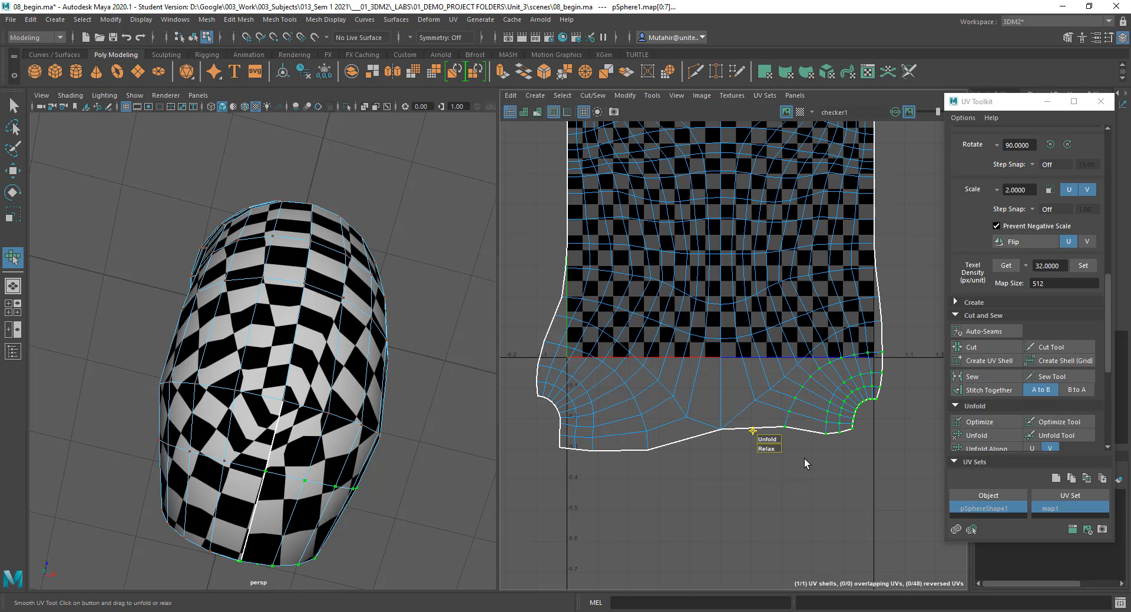
key(w)
drag(828, 401, 830, 414)
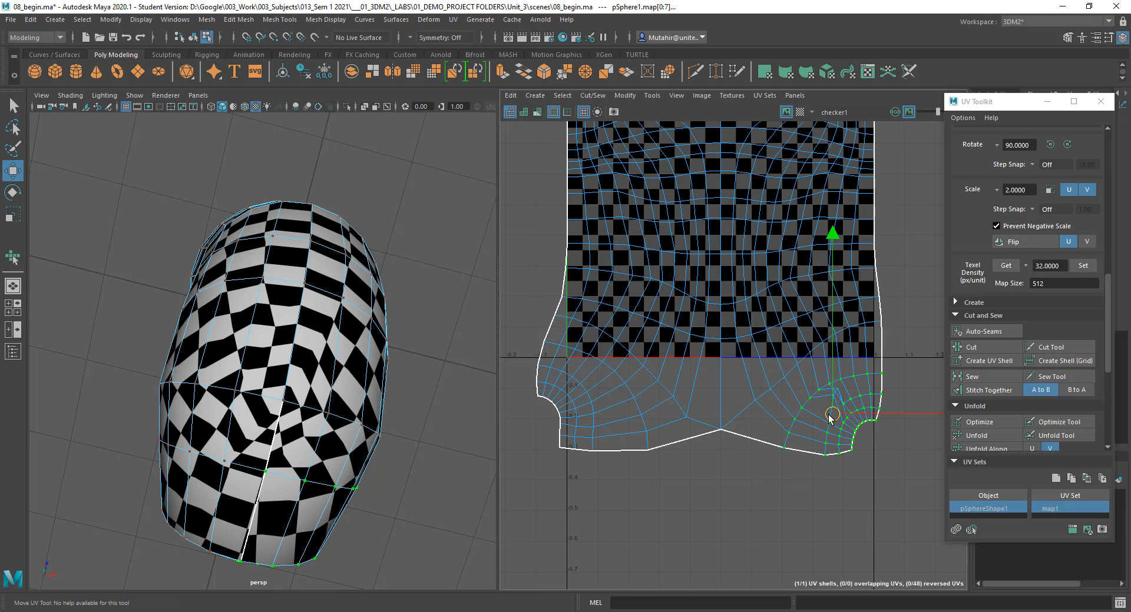
key(ctrl+z)
key(q)
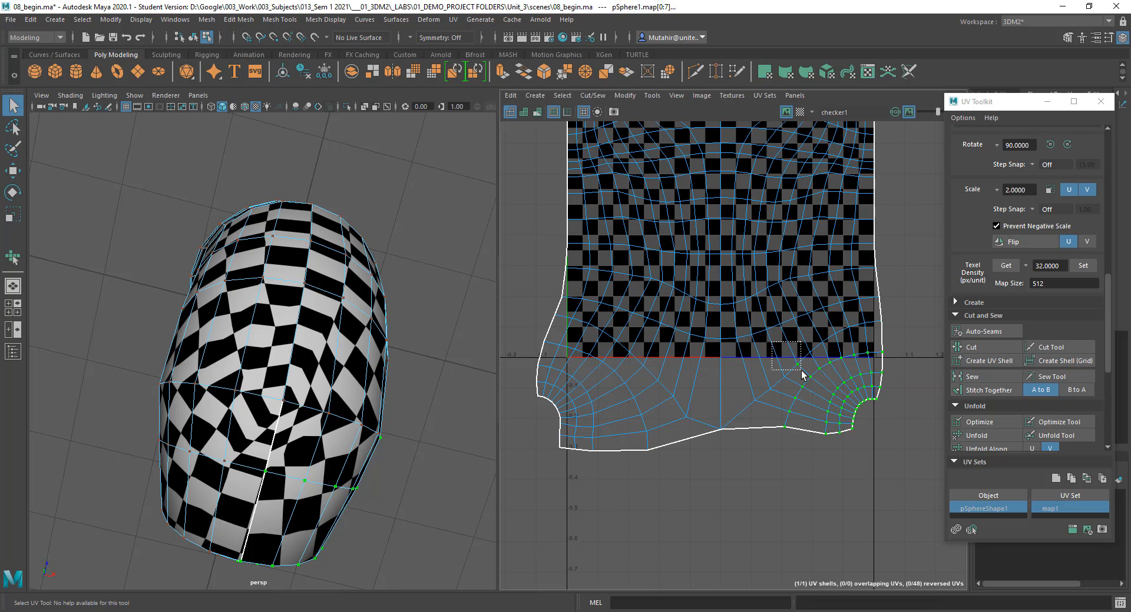
click(652, 95)
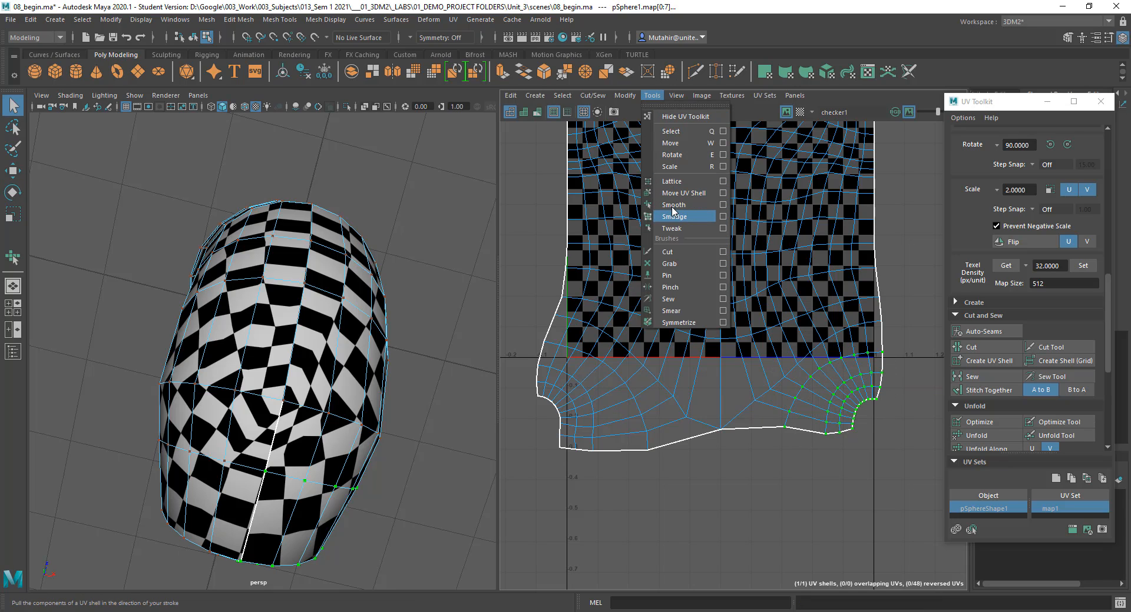
click(673, 205)
drag(765, 444, 837, 447)
key(ctrl+z)
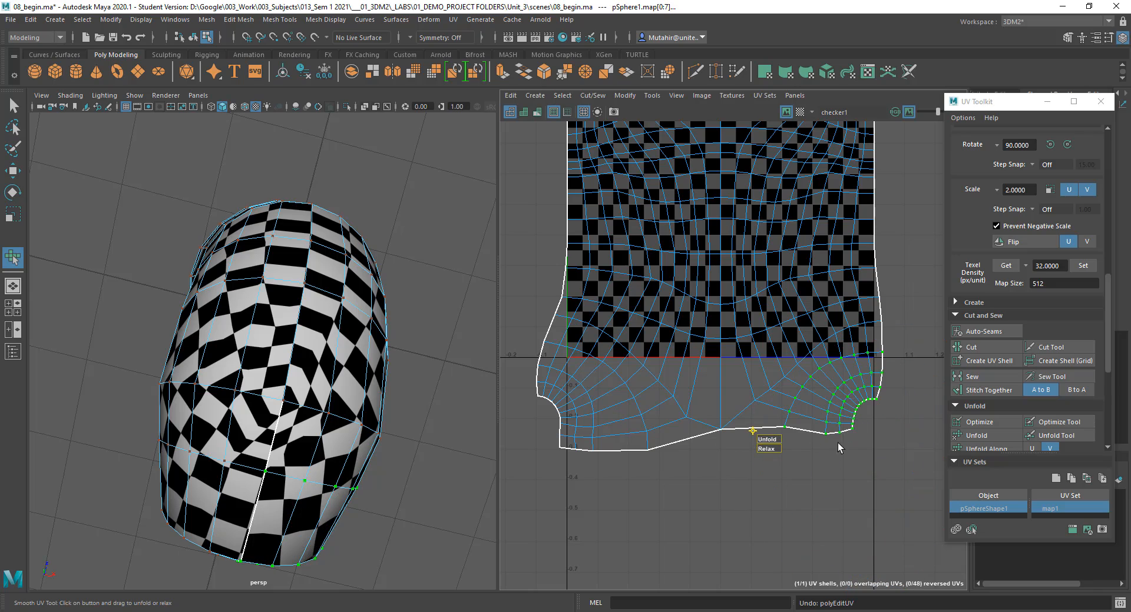
Step: Move the lower right fan of UVs down and inward, and rotate it clockwise until its arc cutout faces downward
key(r)
mouse_move(837, 396)
mouse_down()
mouse_move(861, 397)
mouse_move(835, 411)
mouse_up()
key(w)
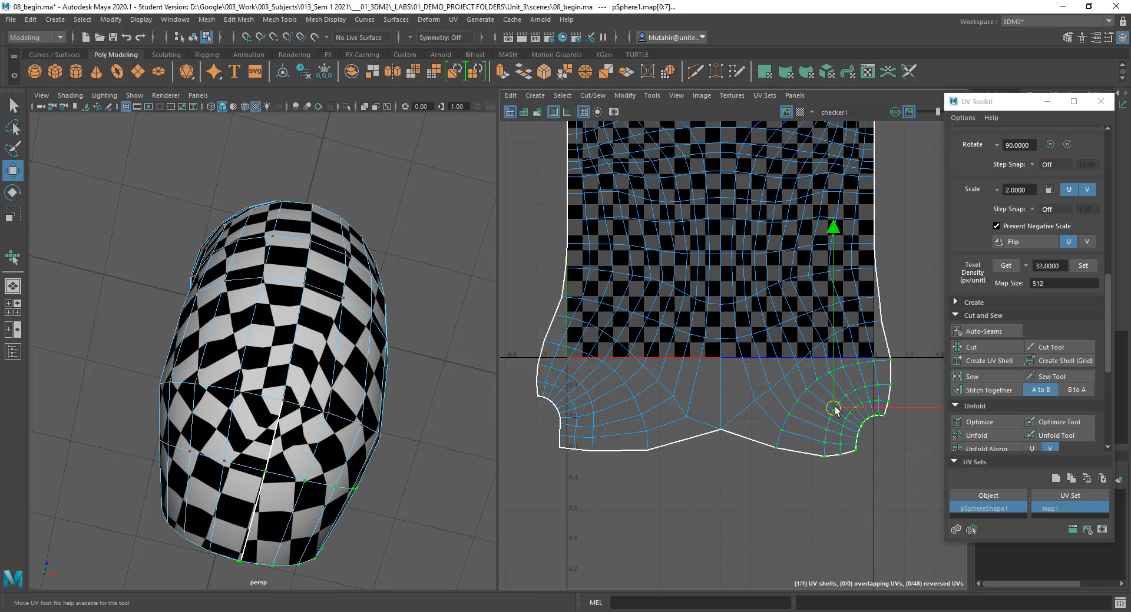
key(e)
drag(910, 253, 933, 304)
key(w)
drag(829, 412, 803, 452)
key(e)
drag(898, 284, 915, 333)
key(q)
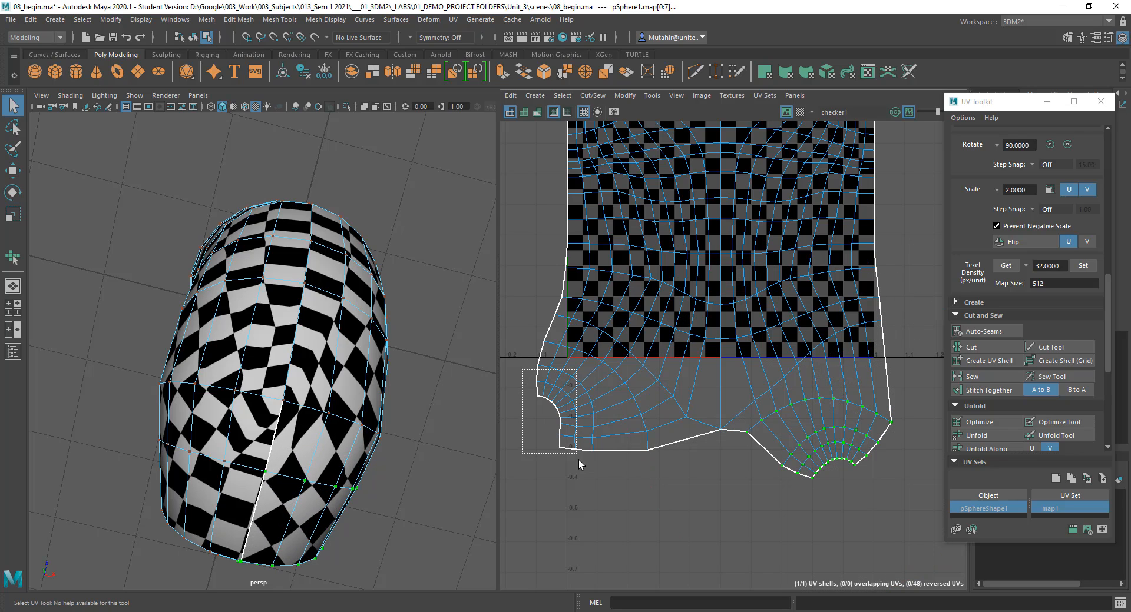
Step: Check two border edges near the shell's lower middle corner to identify their matching partner edges
drag(579, 461, 602, 479)
ctrl+shift+drag(533, 352, 576, 397)
right_drag(748, 436, 745, 399)
click(736, 431)
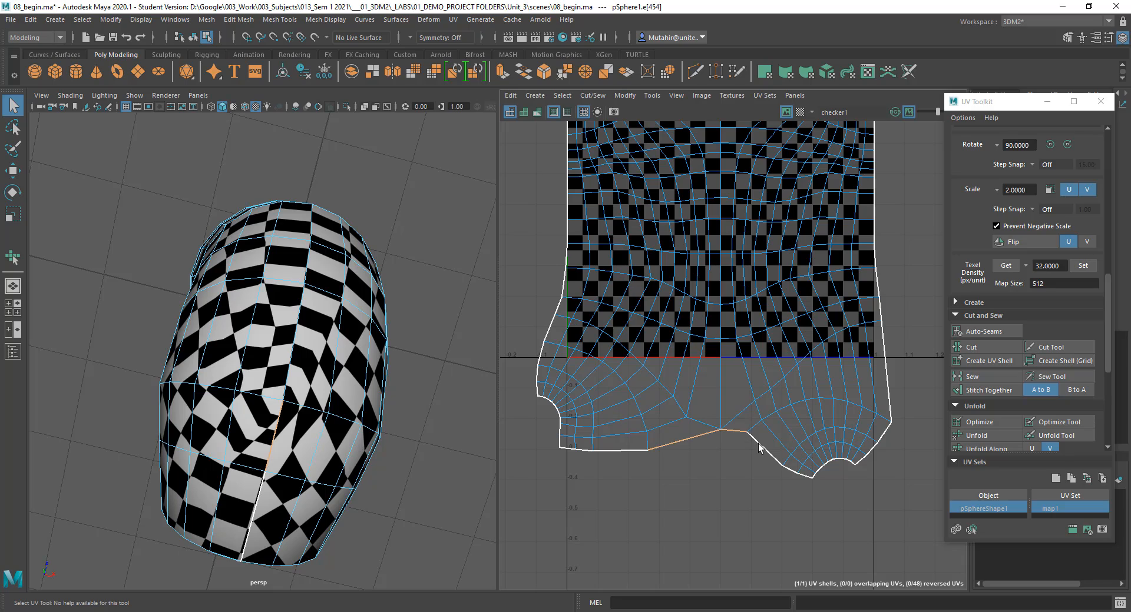
click(758, 443)
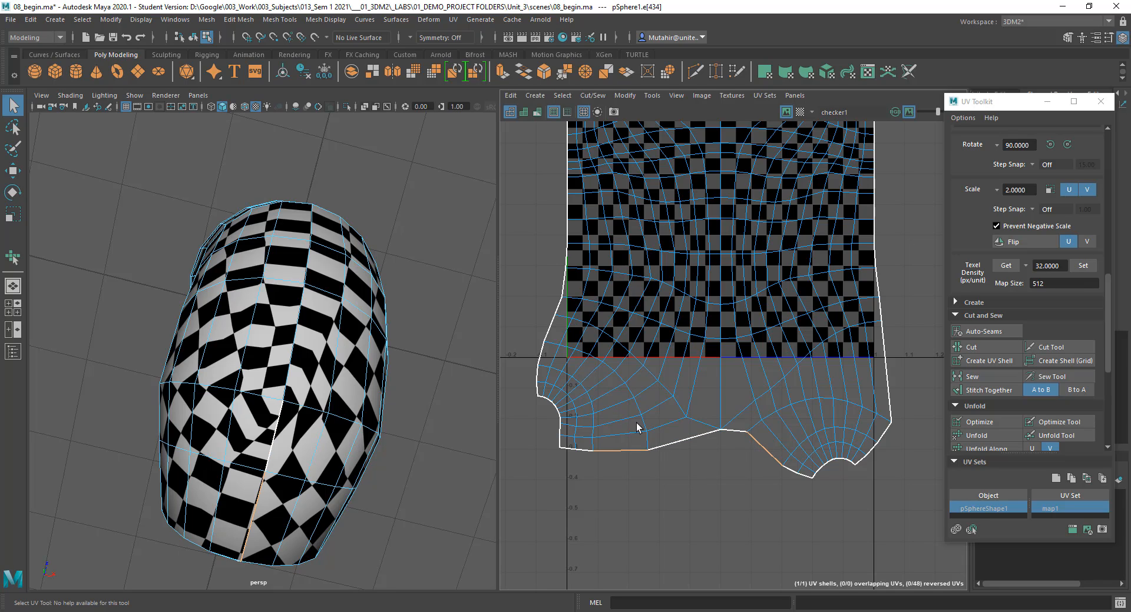
Step: Select the fan of UVs surrounding the arc cutout at the shell's lower left corner
right_drag(648, 448, 664, 464)
drag(665, 466, 505, 401)
ctrl+shift+drag(529, 363, 587, 432)
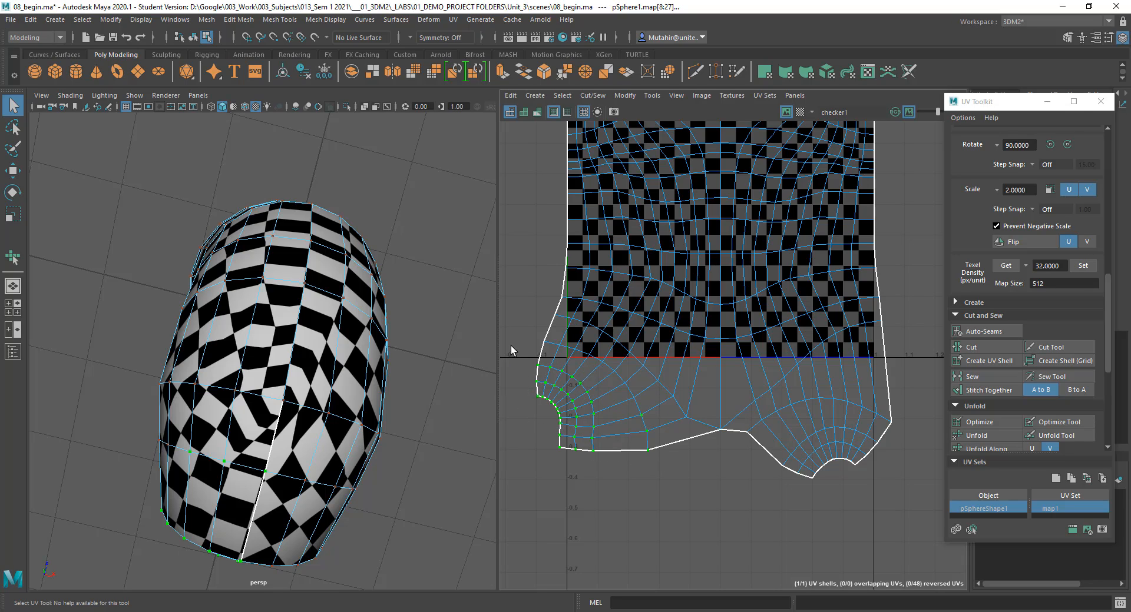
ctrl+shift+drag(512, 346, 604, 431)
mouse_move(531, 336)
ctrl+shift+mouse_down()
mouse_move(582, 364)
mouse_move(637, 421)
ctrl+shift+mouse_up()
ctrl+shift+drag(633, 398, 649, 426)
Step: Rotate the lower left fan counter-clockwise until its arc cutout faces downward, and move it down and inward
key(e)
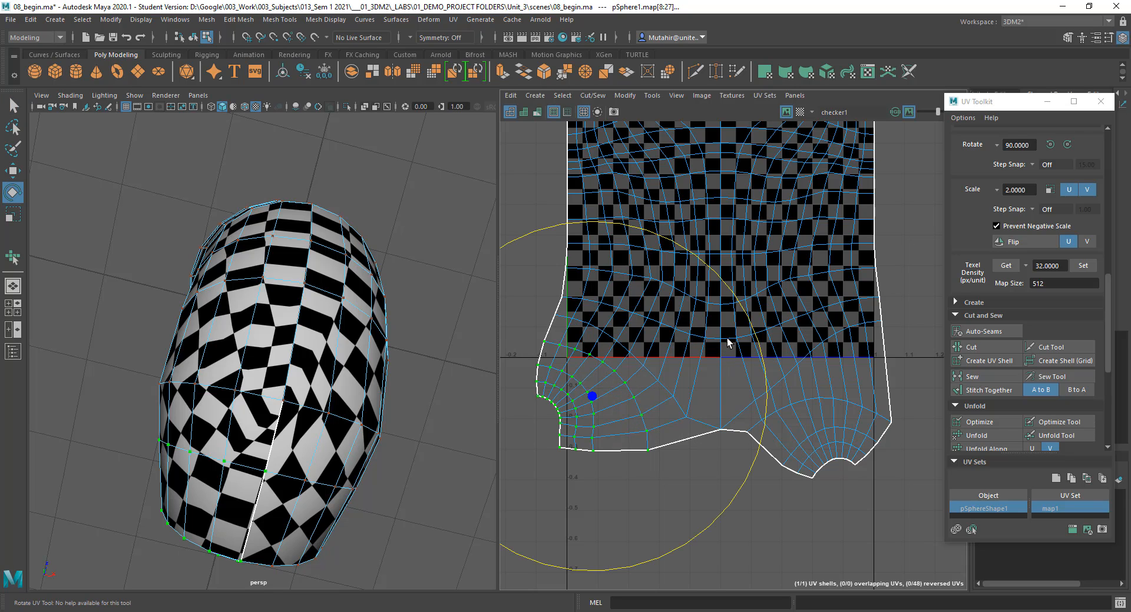
drag(754, 321, 681, 285)
key(w)
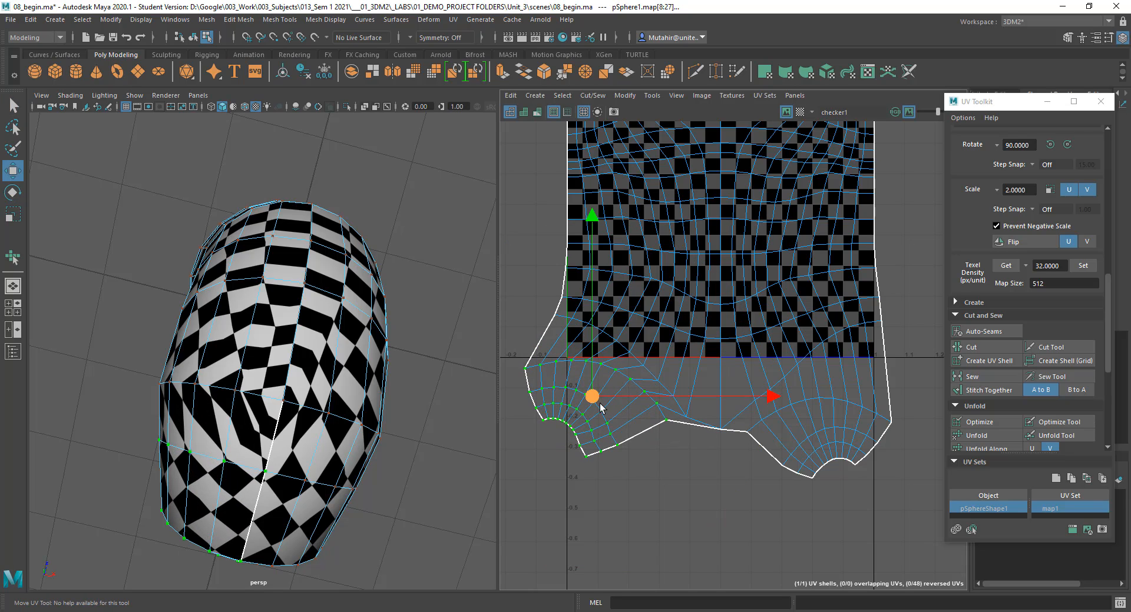
drag(592, 396, 622, 442)
key(r)
key(e)
drag(720, 304, 695, 289)
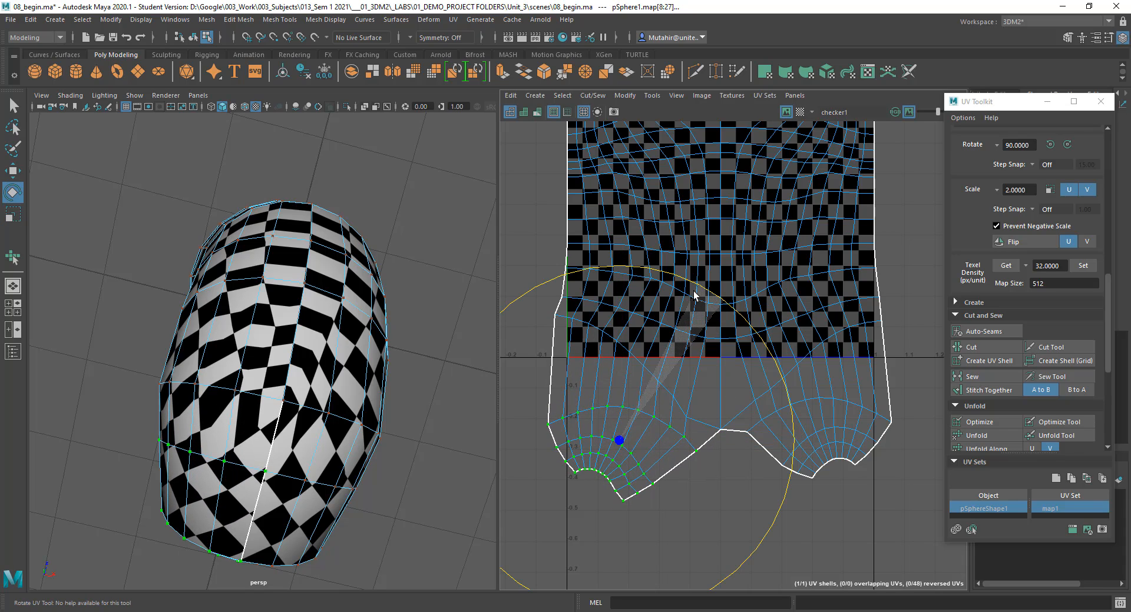
key(q)
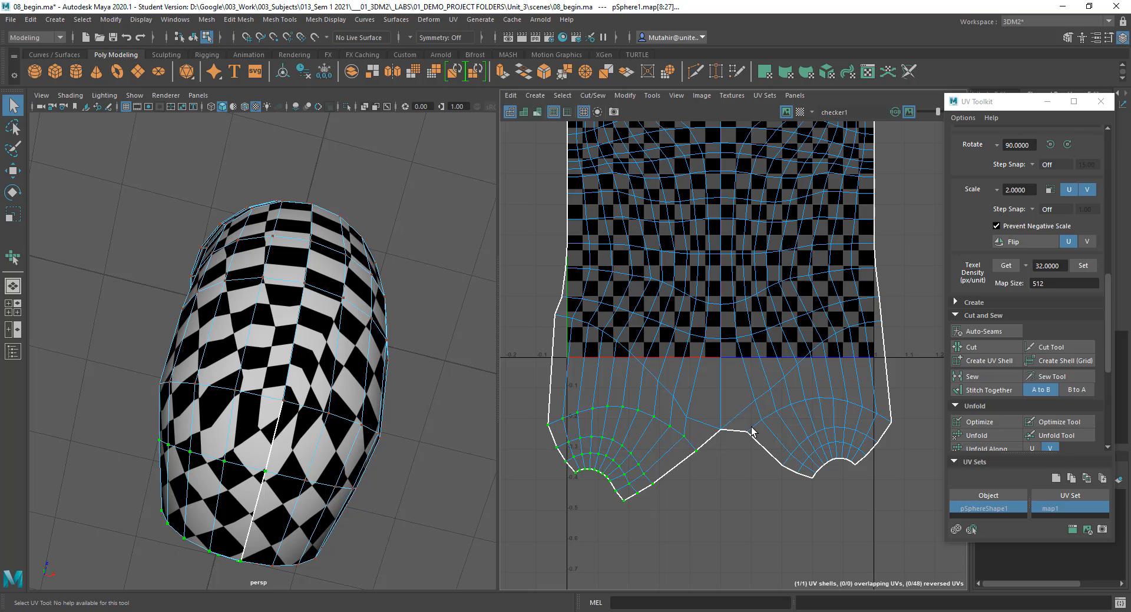
Step: Reselect the lower right fan of UVs, rotate it slightly clockwise, and move it down and inward toward the centre line
drag(743, 429, 872, 520)
ctrl+shift+drag(758, 414, 815, 444)
key(e)
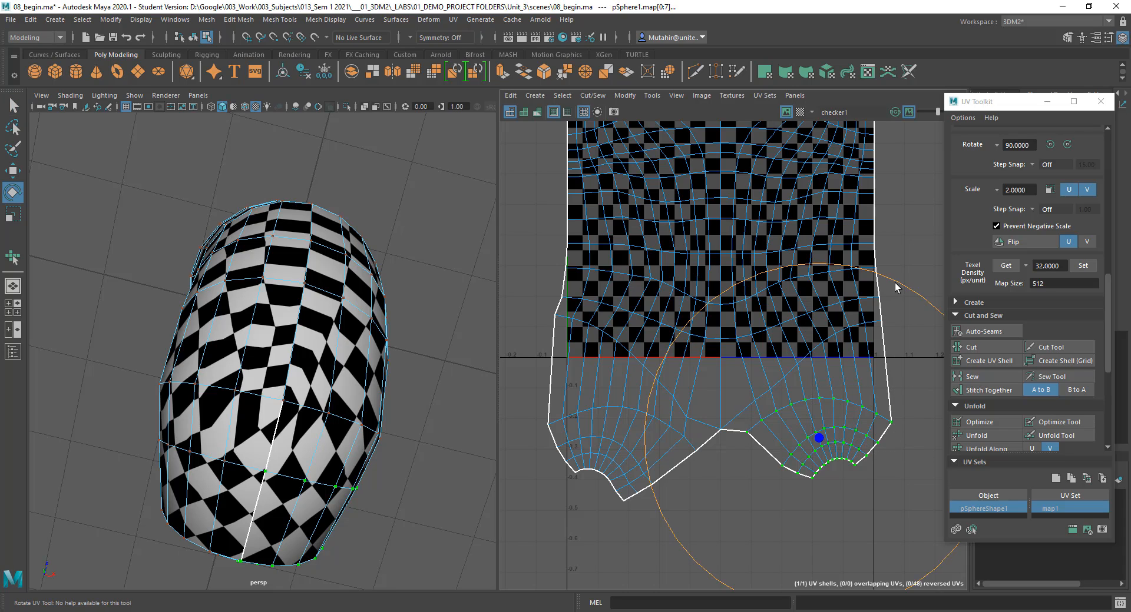
key(w)
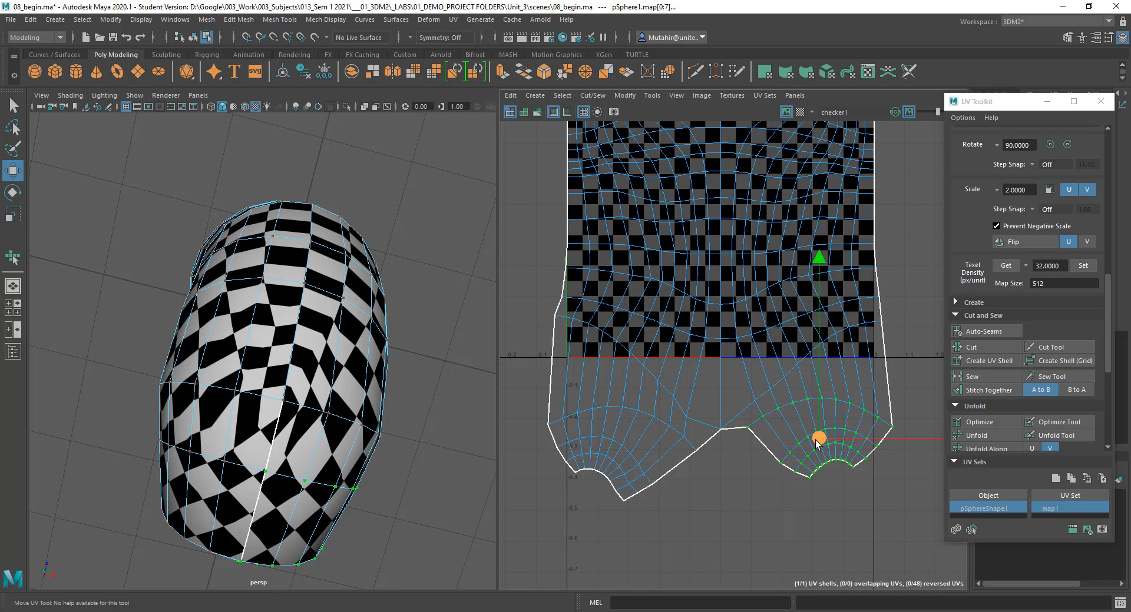
mouse_move(816, 442)
mouse_down()
mouse_move(807, 464)
mouse_move(827, 461)
mouse_move(817, 463)
mouse_up()
key(r)
key(w)
alt+middle_drag(722, 478, 712, 474)
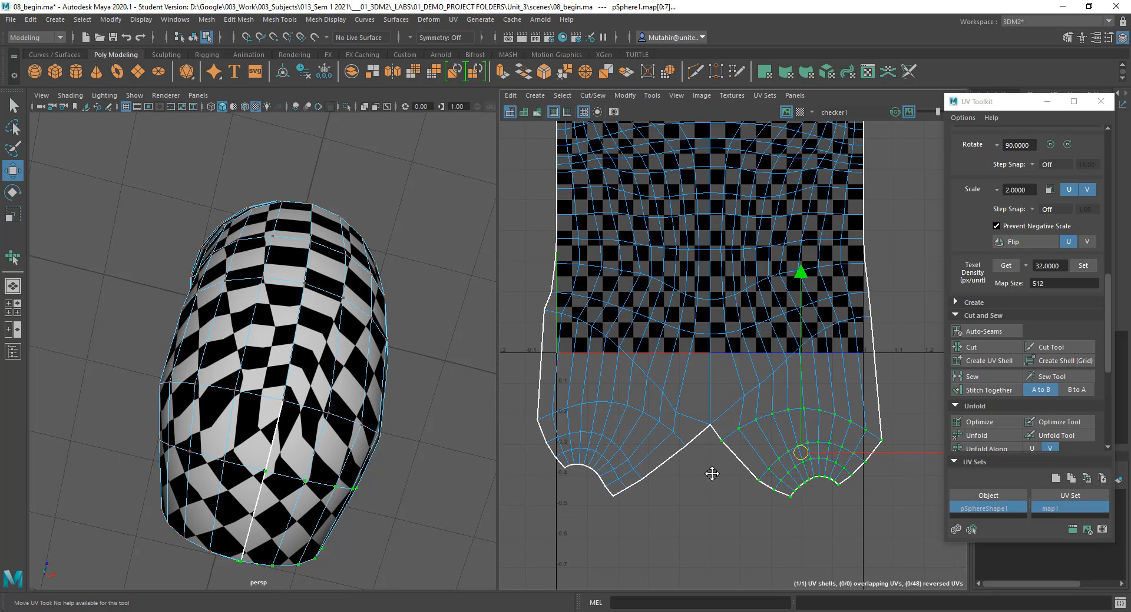
drag(881, 453, 876, 456)
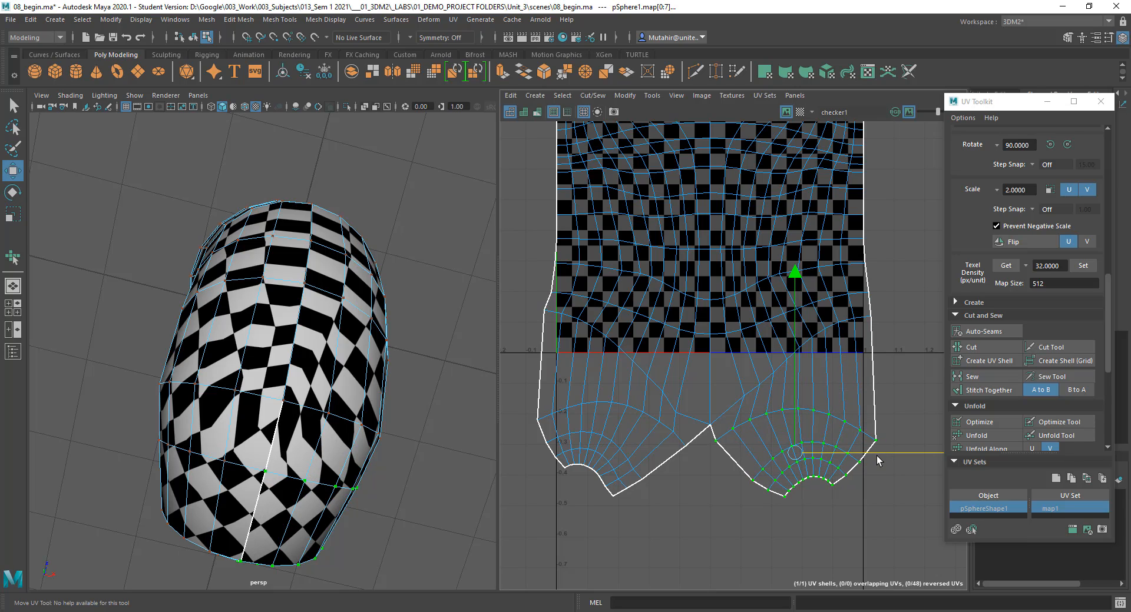
key(q)
Step: Reselect the lower left fan of UVs, move it inward and down beside the centre line, and rotate it slightly counter-clockwise
drag(506, 405, 653, 515)
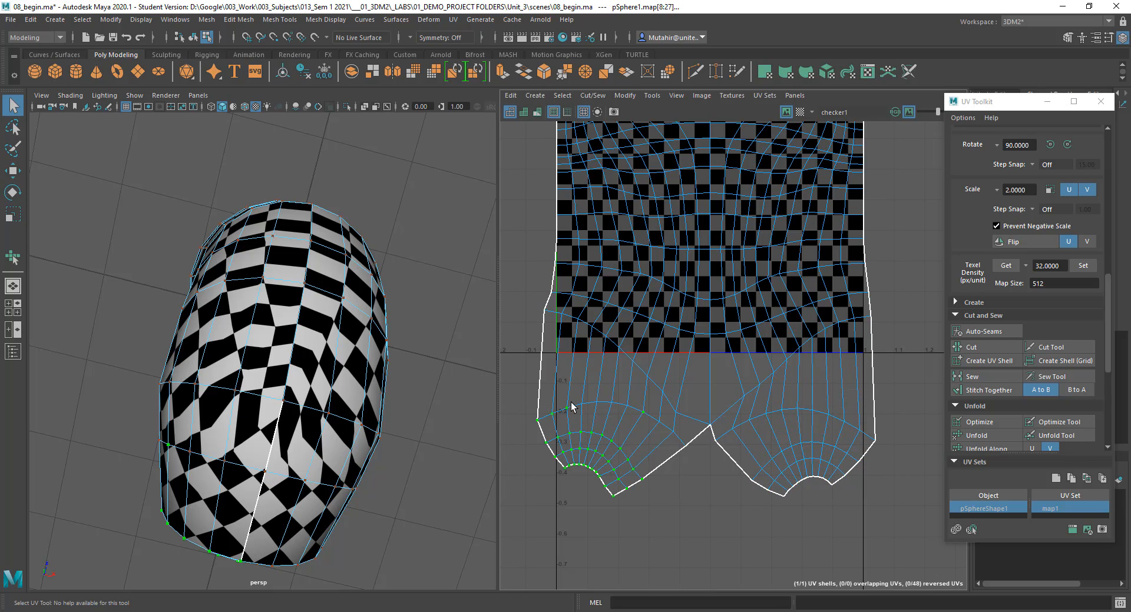
drag(589, 390, 725, 452)
key(r)
key(w)
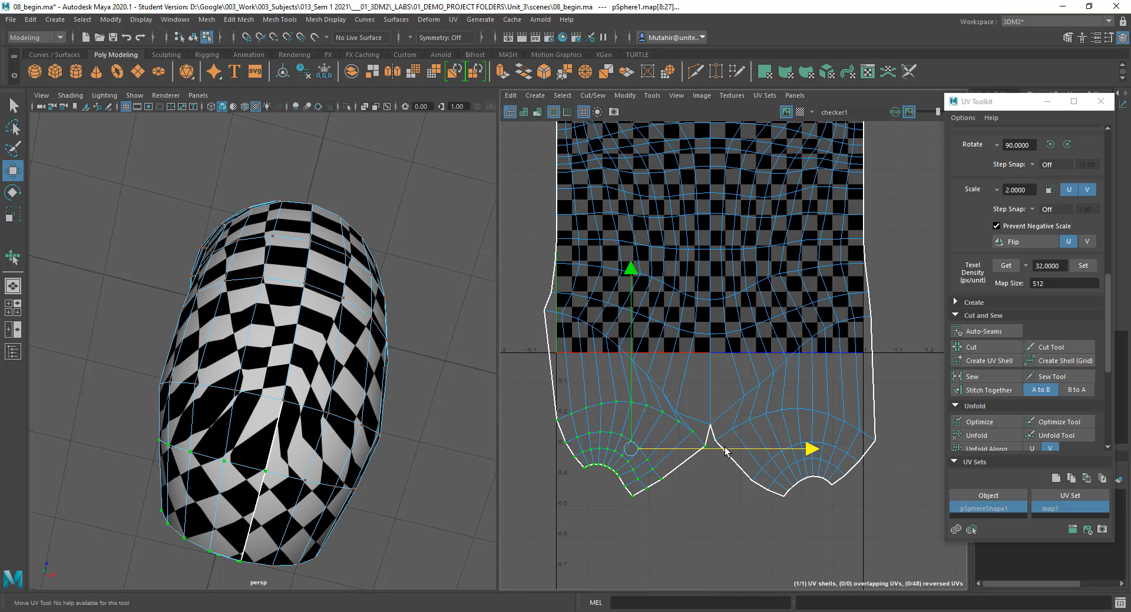
key(e)
drag(746, 319, 727, 315)
key(w)
drag(630, 449, 630, 464)
key(q)
Step: Select the facing inner border edges of the two lower fans and stitch them together A to B
right_drag(688, 415, 692, 410)
click(705, 435)
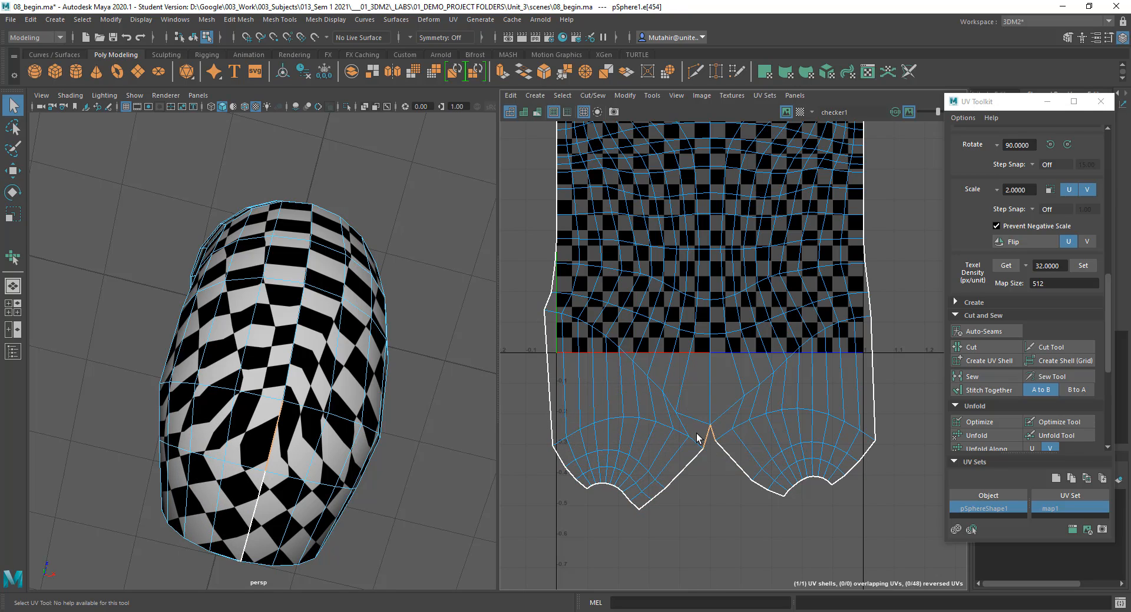
double_click(669, 485)
shift+drag(667, 505, 650, 509)
click(989, 390)
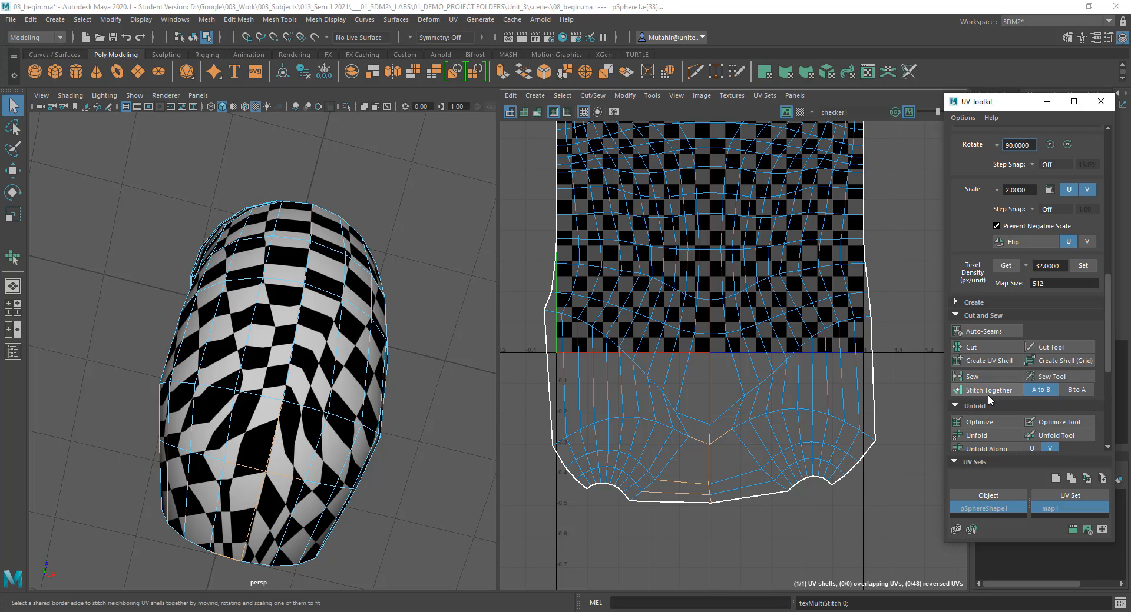
Step: Select the face at the kink in the shell's left border and frame it on the mesh
right_drag(710, 411, 759, 407)
drag(518, 380, 934, 560)
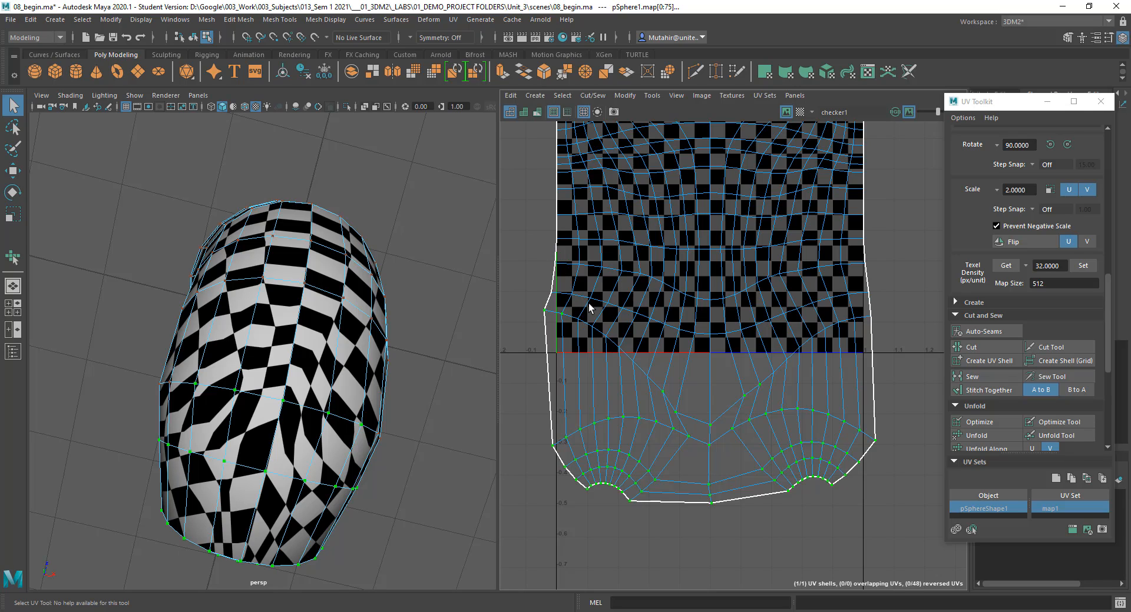
right_drag(692, 355, 618, 337)
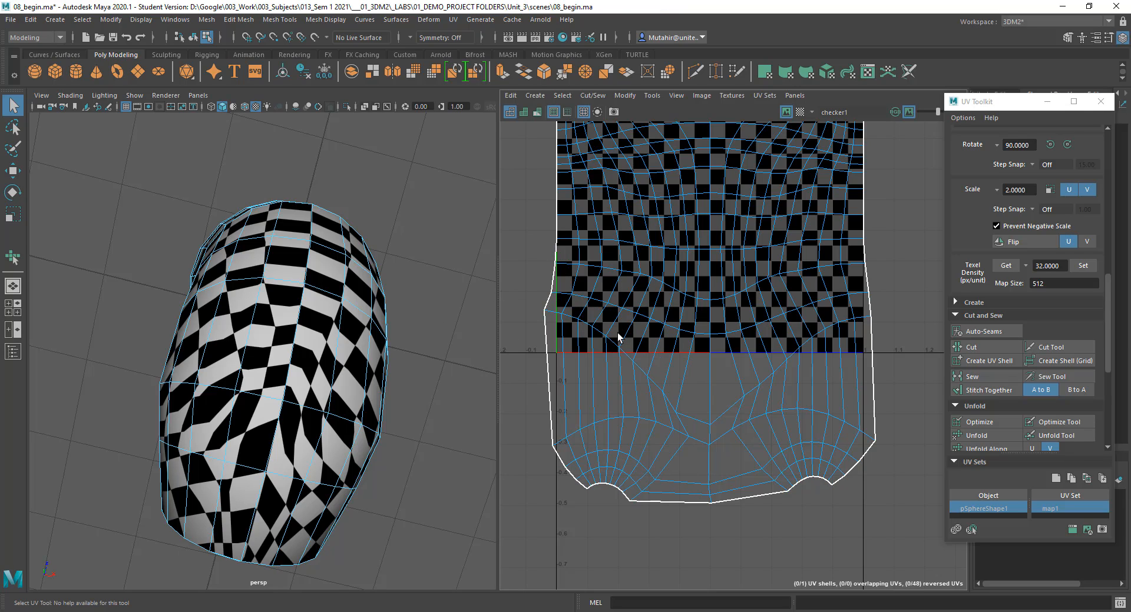
click(560, 305)
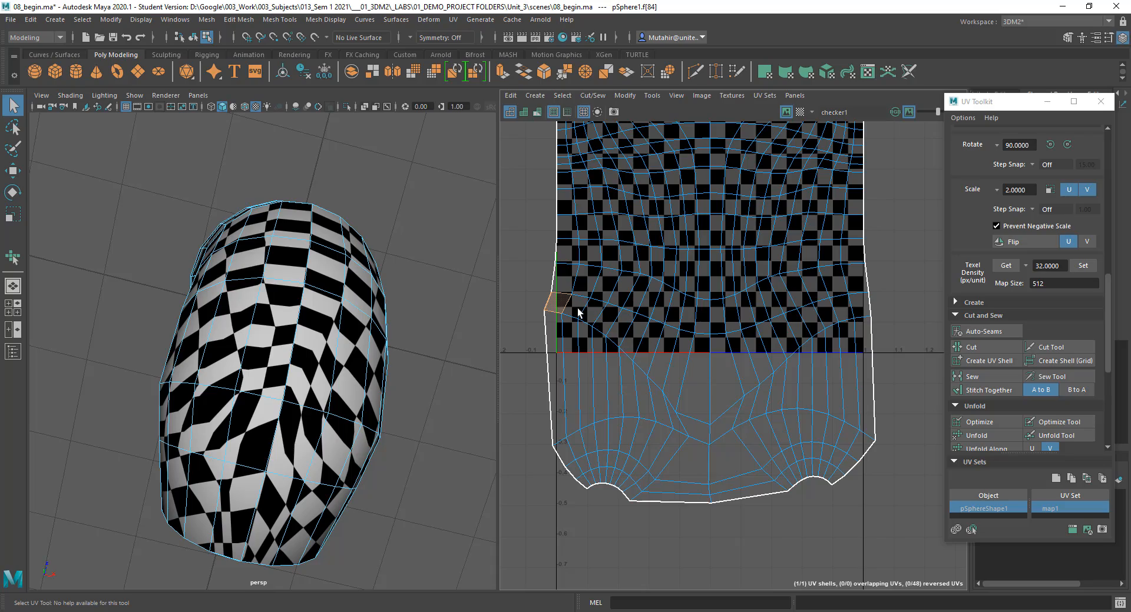
double_click(578, 313)
key(ctrl+z)
key(f)
key(a)
alt+drag(289, 309, 298, 281)
key(f)
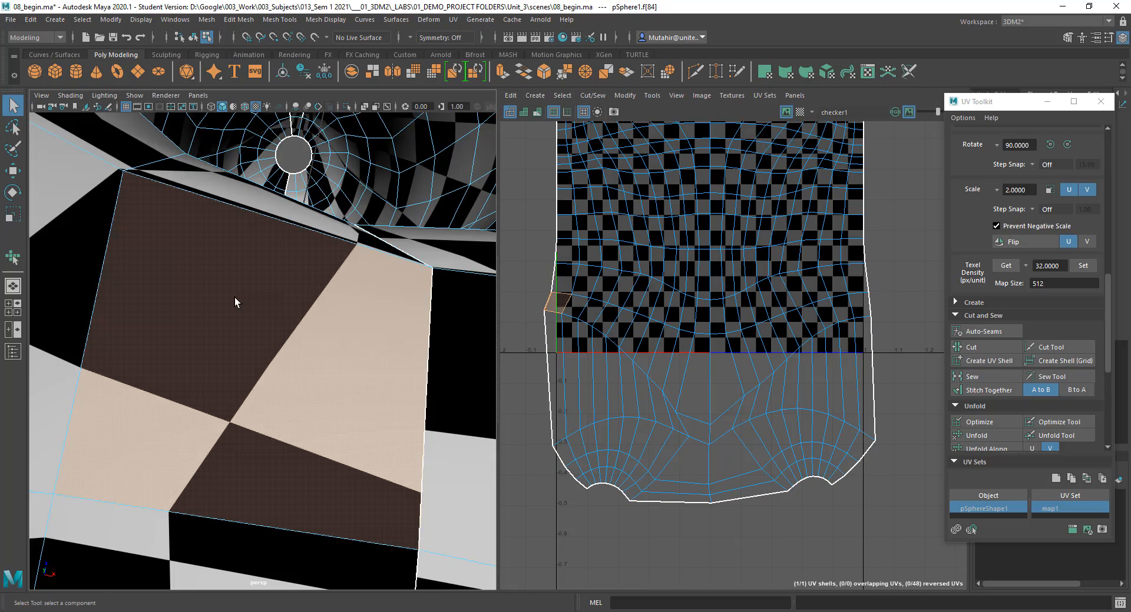
Step: Select the complete ring of faces around the mesh's bend, starting from the faces beside the seam
alt+drag(234, 298, 460, 390)
alt+right_drag(460, 390, 313, 371)
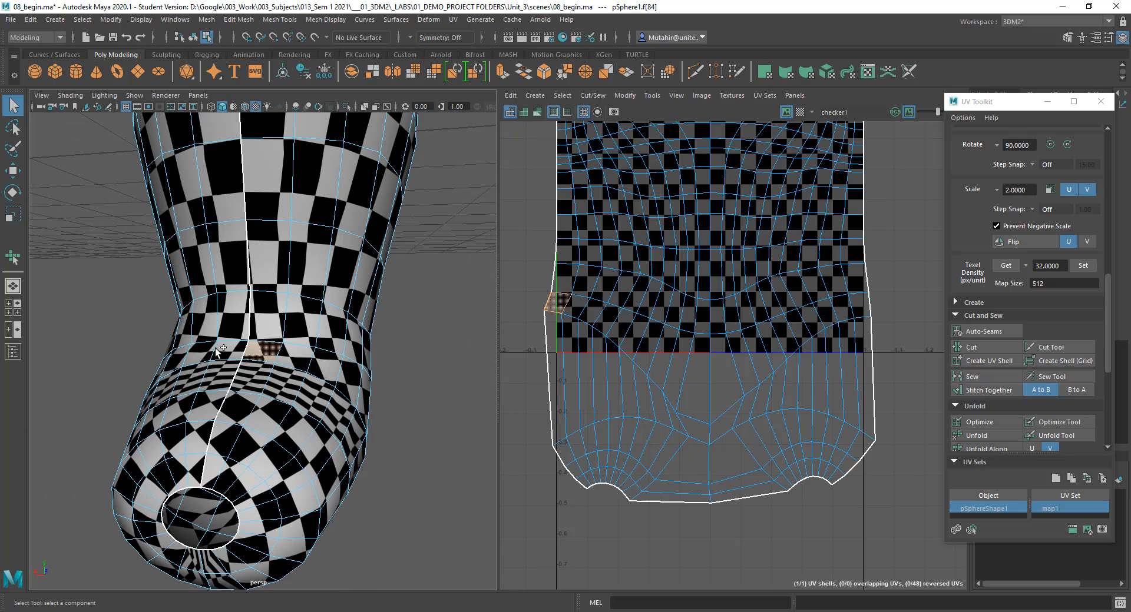
shift+click(217, 349)
shift+click(294, 363)
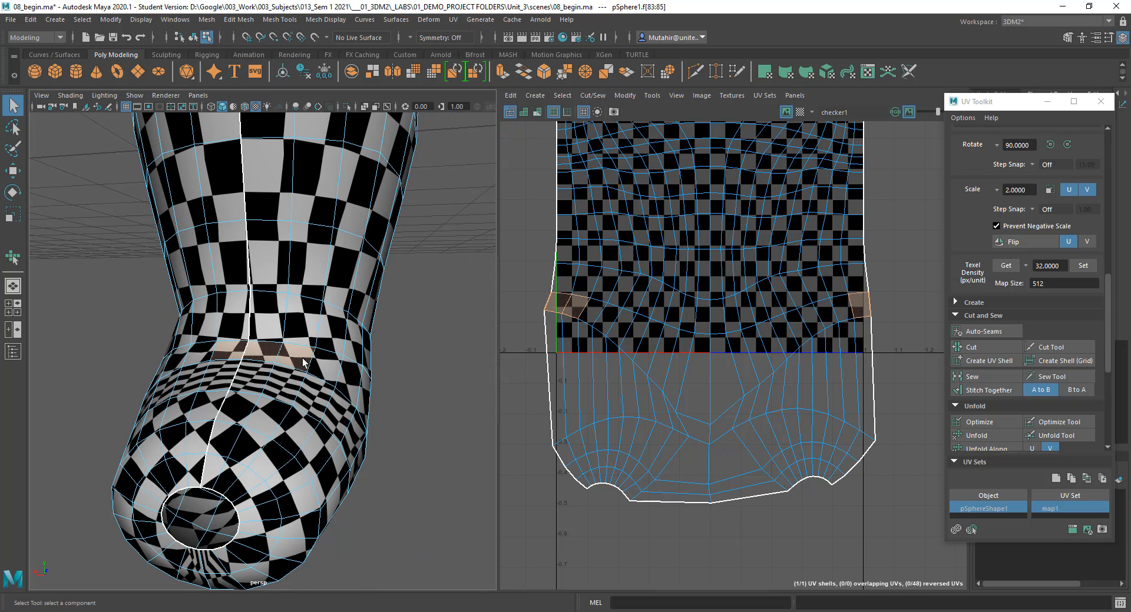
alt+drag(303, 362, 271, 355)
click(271, 355)
shift+double_click(288, 351)
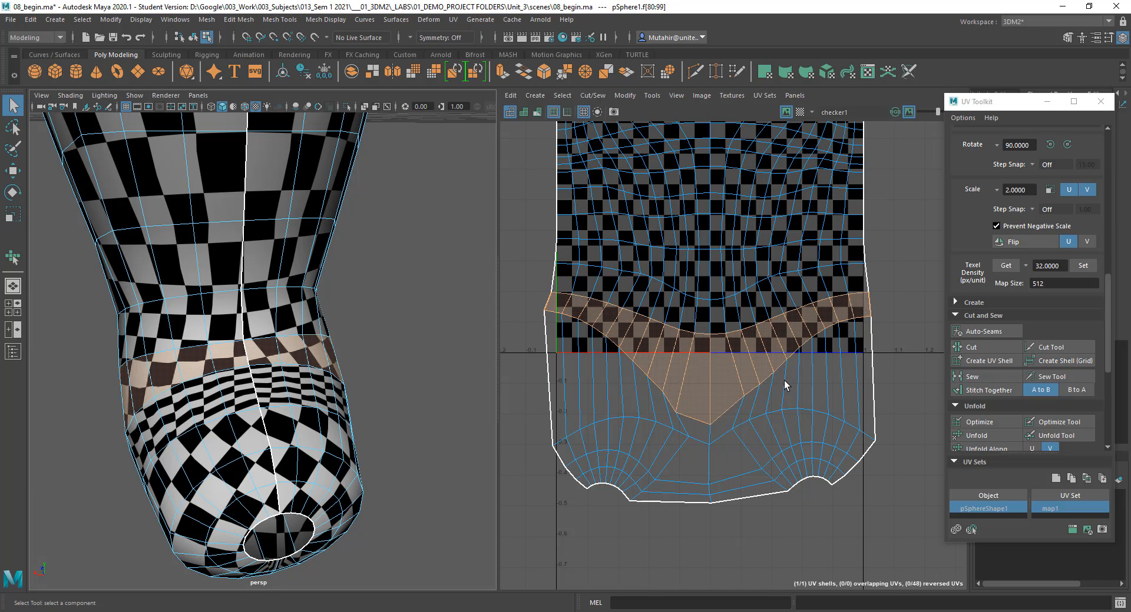
Step: Extend the face selection over the entire lower part of the shell and convert it to UVs
key(shift+period)
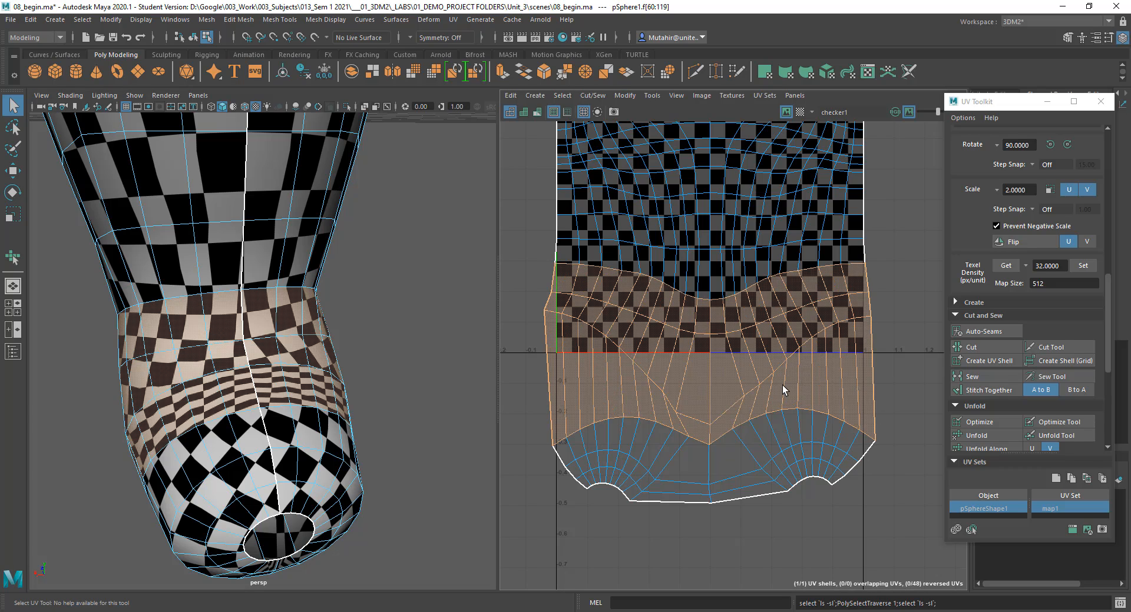
ctrl+shift+drag(518, 356, 967, 557)
ctrl+right_drag(808, 323, 918, 369)
Step: Unfold the selected lower UVs with the Smooth tool and scale them down uniformly to the checker area's width
click(652, 96)
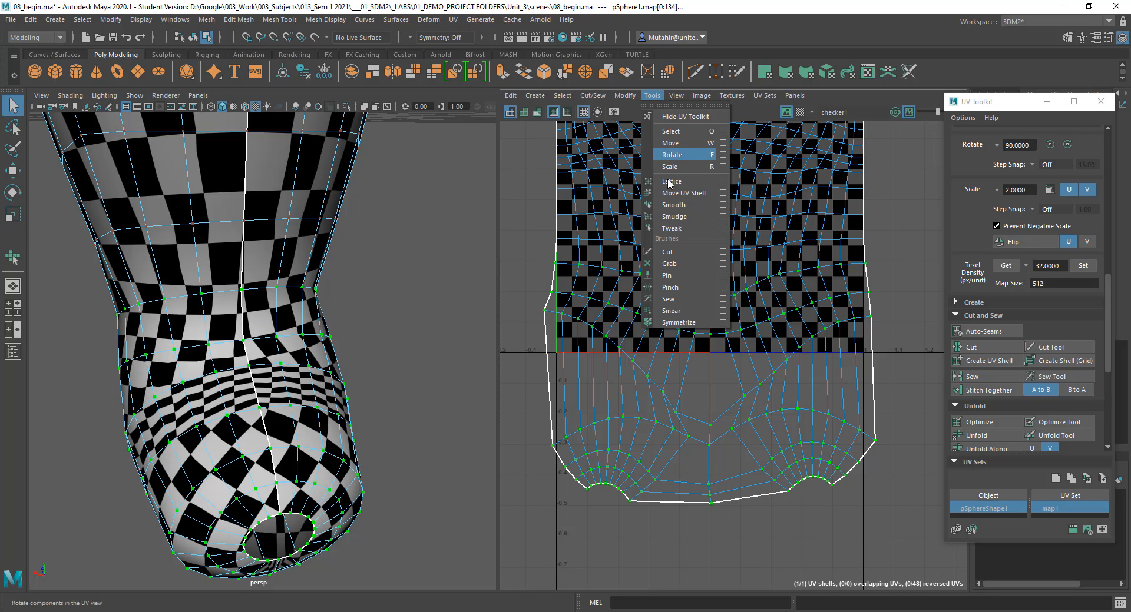
click(691, 216)
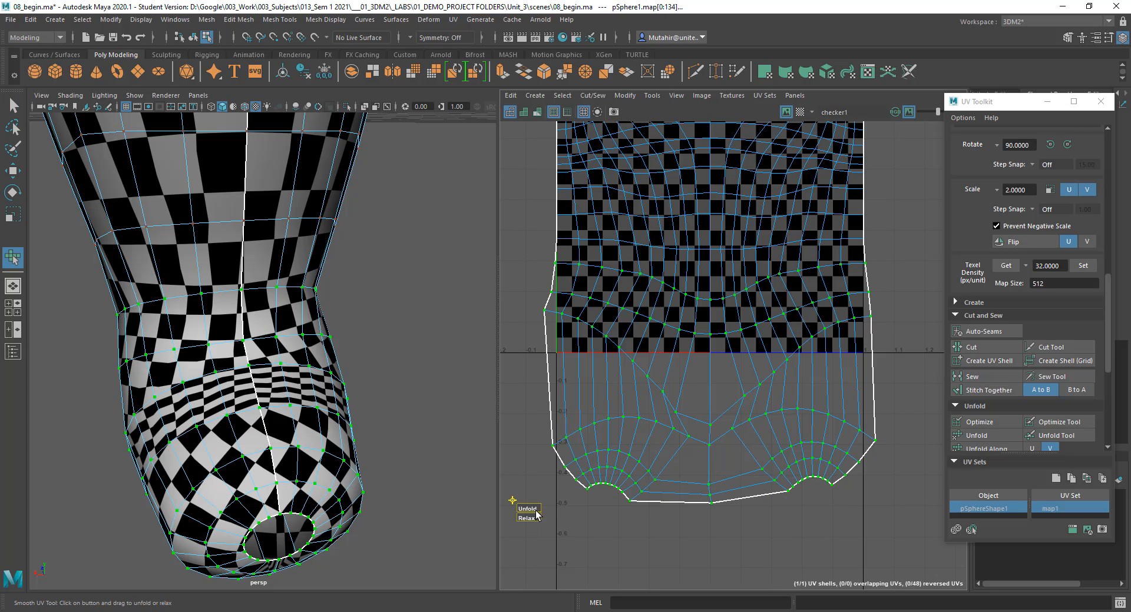
drag(529, 510, 567, 510)
key(r)
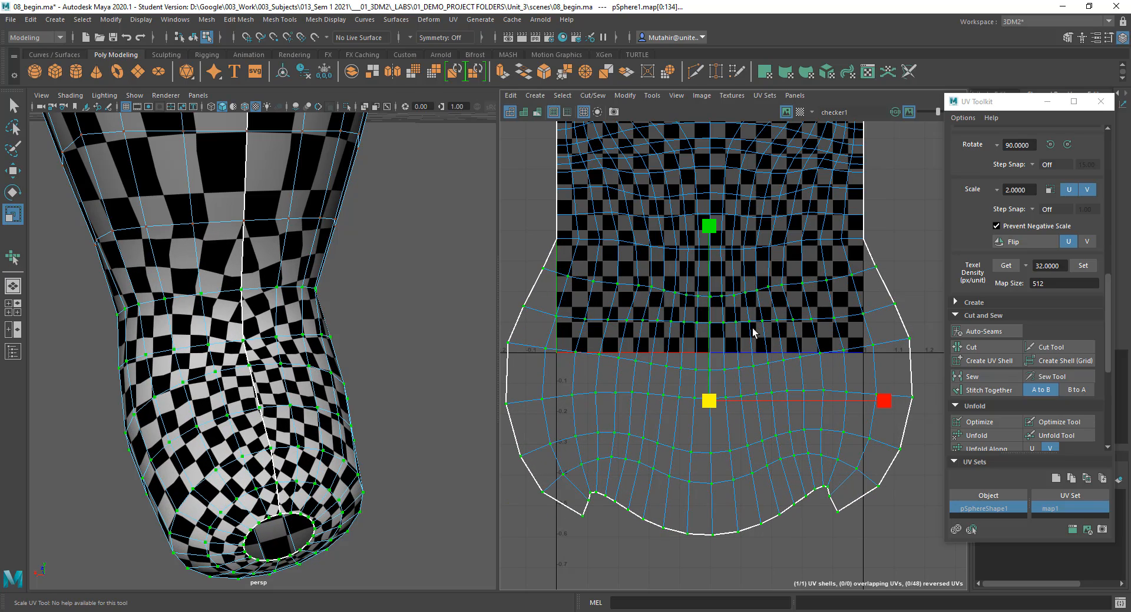
drag(710, 402, 677, 418)
key(q)
Step: Widen the 3D view and select the two rows of UVs at the pinched part of the shell's side borders
alt+drag(271, 342, 373, 315)
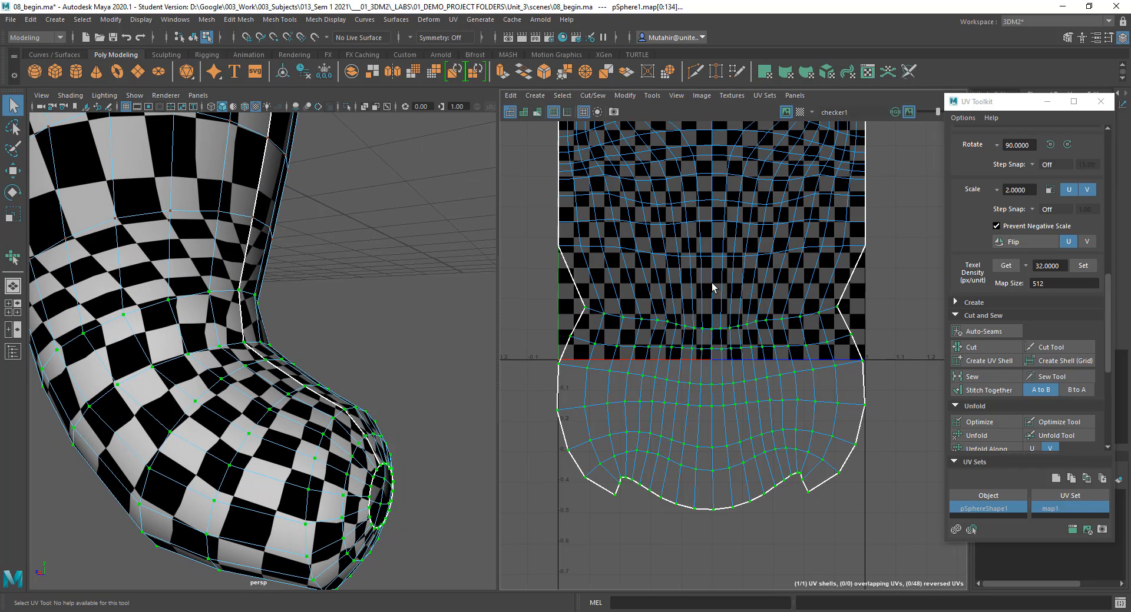
right_click(740, 295)
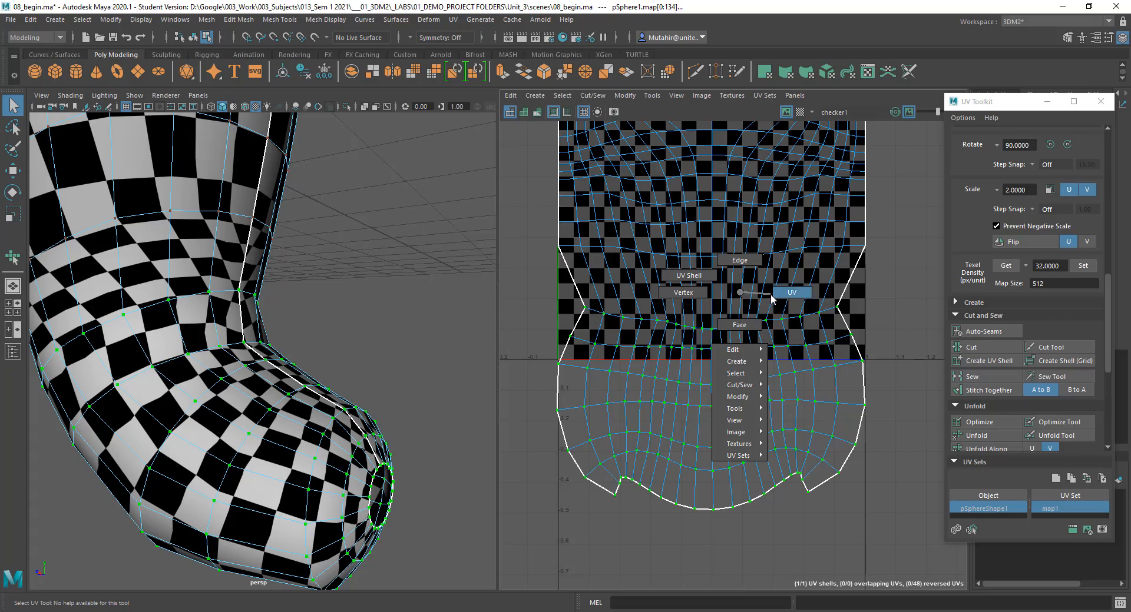
click(790, 292)
drag(499, 277, 536, 342)
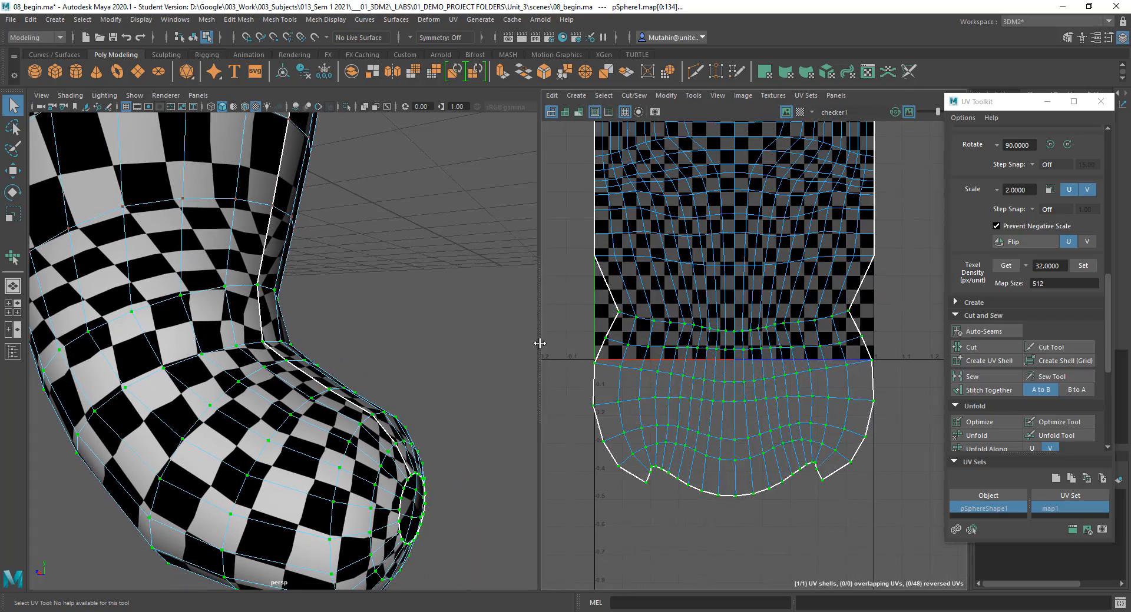
drag(561, 286, 888, 356)
Step: Even out the two selected UV rows with the Smooth tool and scale them down to line up with the side borders
click(689, 96)
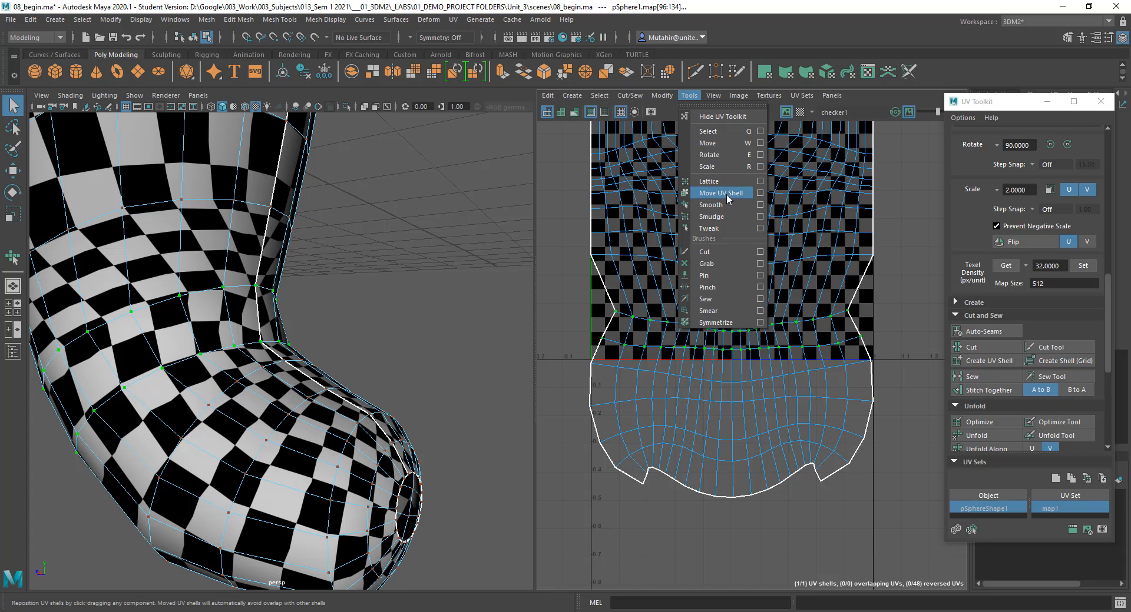
click(727, 212)
drag(592, 356, 605, 358)
key(r)
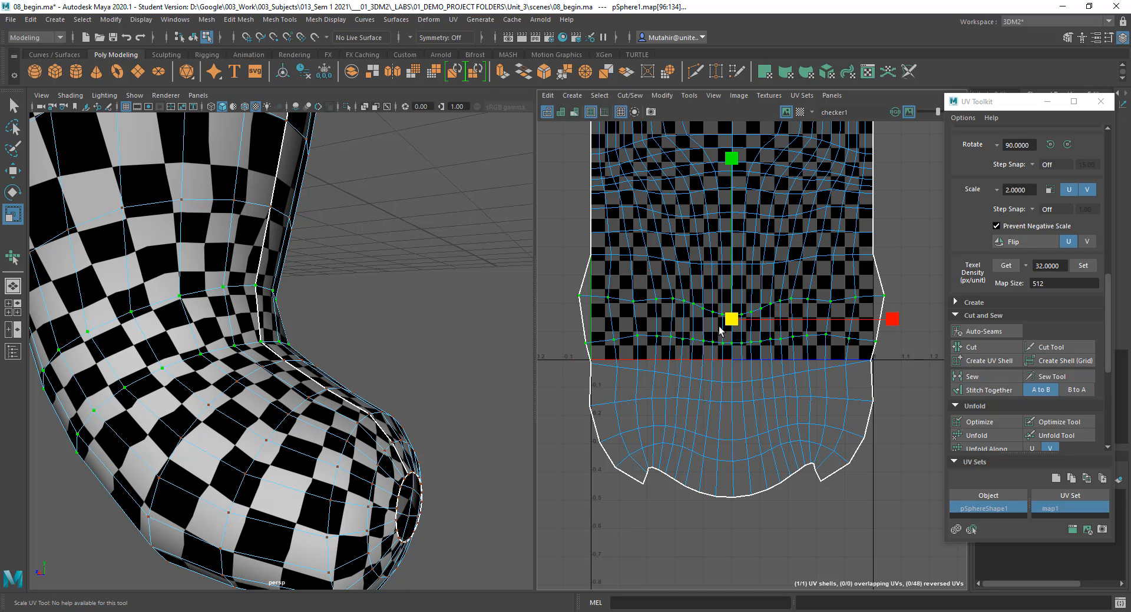
drag(731, 320, 713, 332)
key(q)
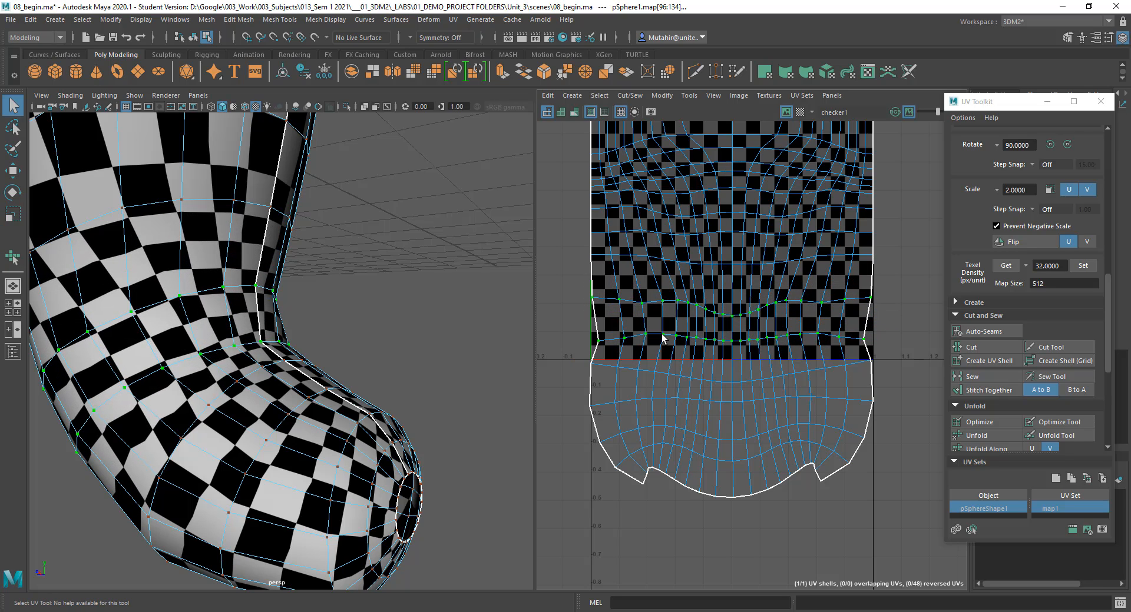
Step: Scale the lower of the two UV rows up slightly to straighten the side borders, and return to object mode
drag(597, 328, 889, 355)
key(r)
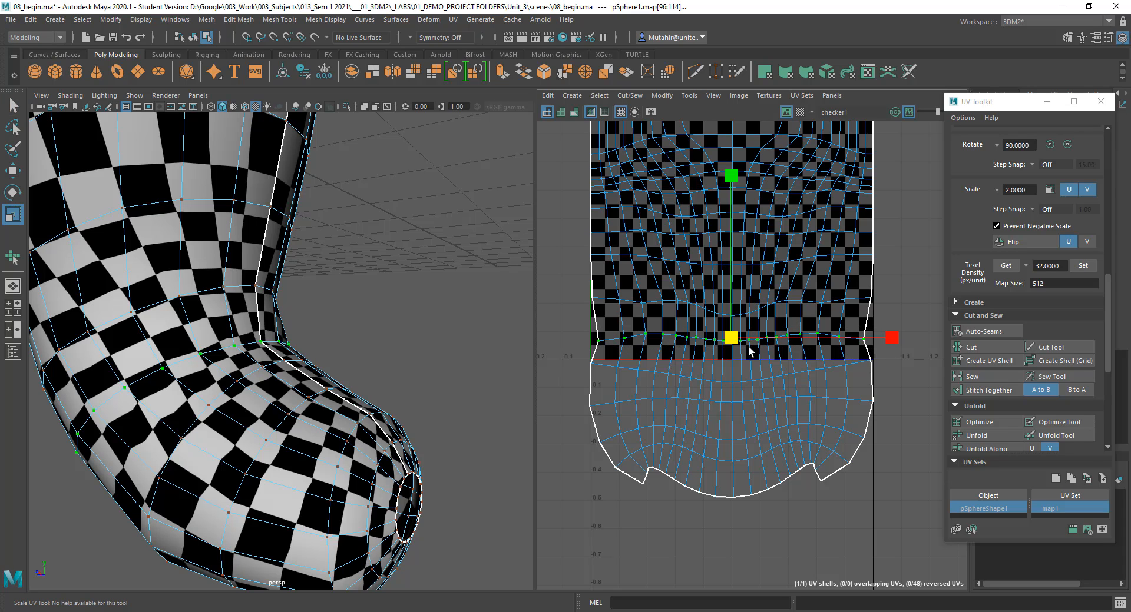
drag(740, 340, 746, 340)
key(q)
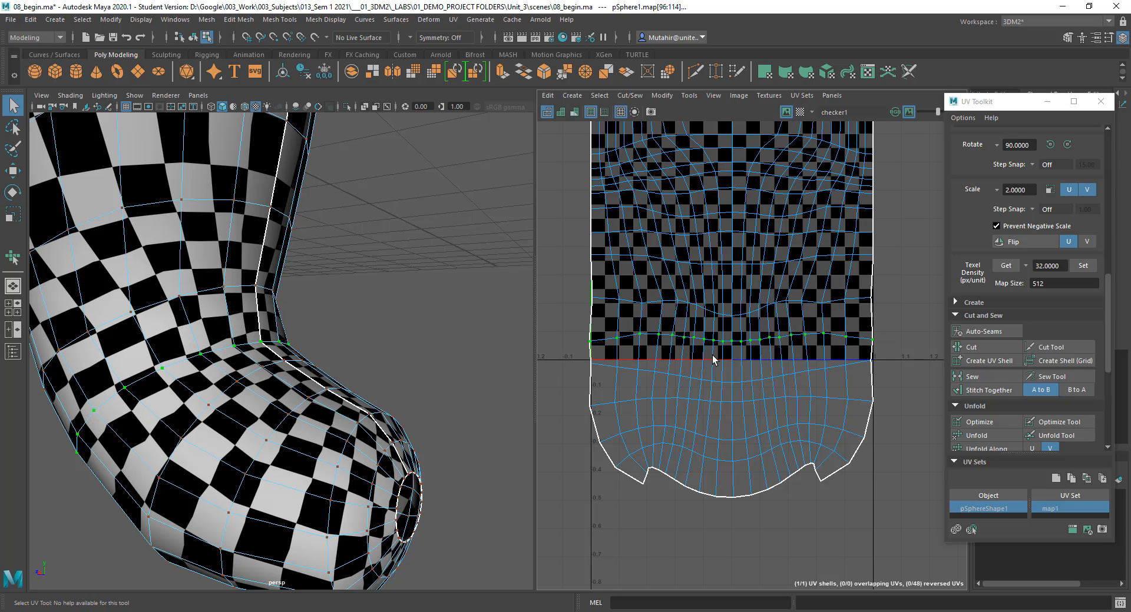
alt+drag(429, 328, 477, 336)
right_drag(408, 334, 454, 299)
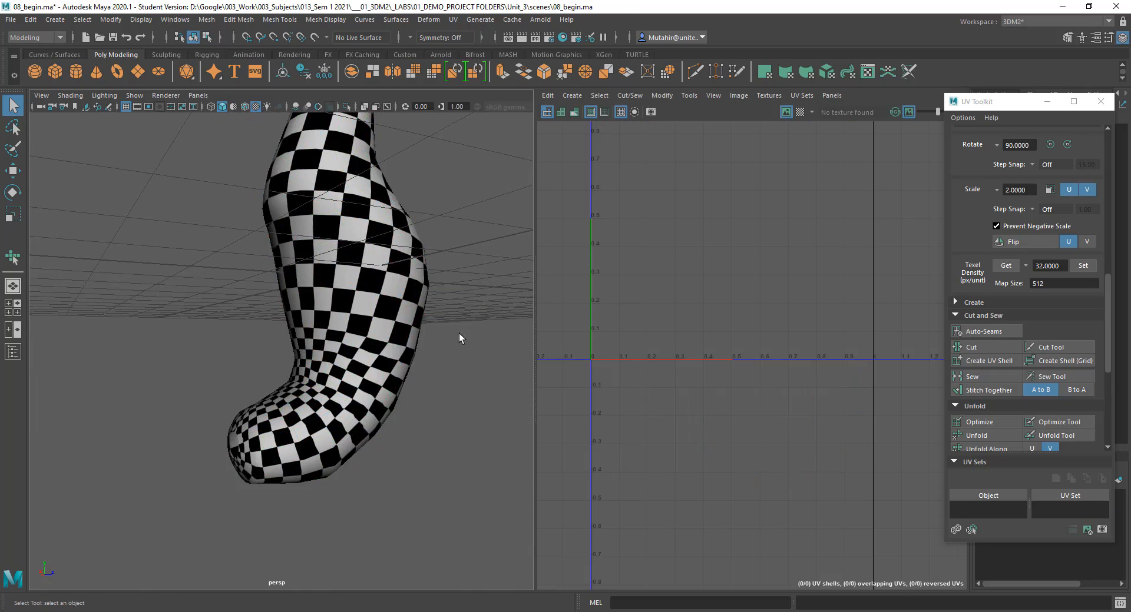
Step: Select the mesh and examine its checker pattern and UV seams around the front, back, lower end and narrow end
alt+drag(459, 336, 200, 330)
alt+drag(282, 340, 237, 354)
alt+right_drag(247, 341, 269, 326)
click(269, 325)
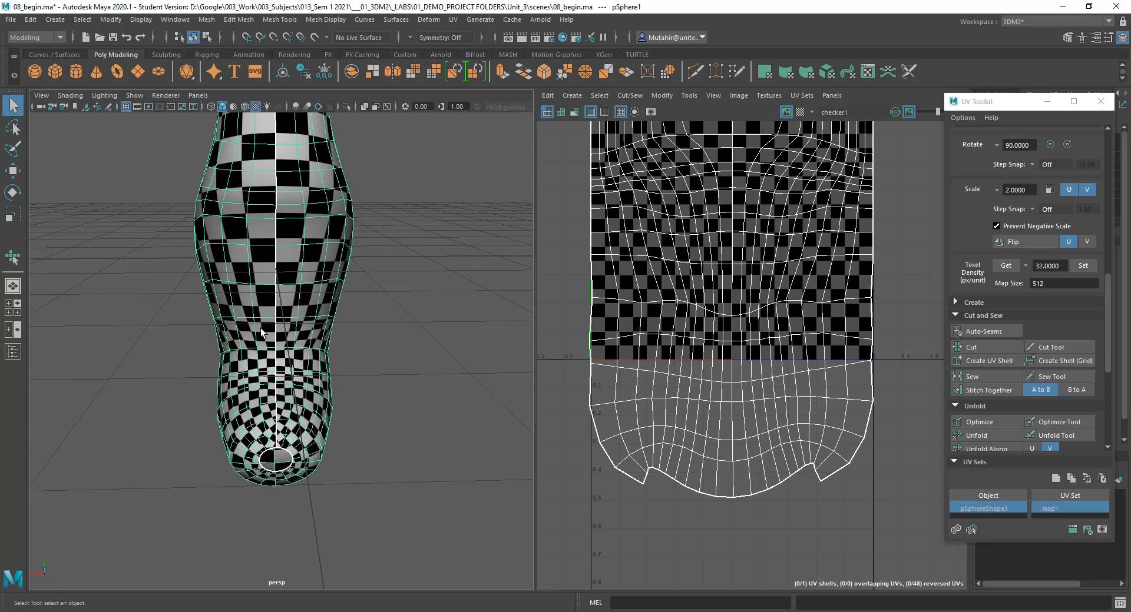
alt+drag(268, 326, 277, 136)
alt+drag(334, 438, 303, 434)
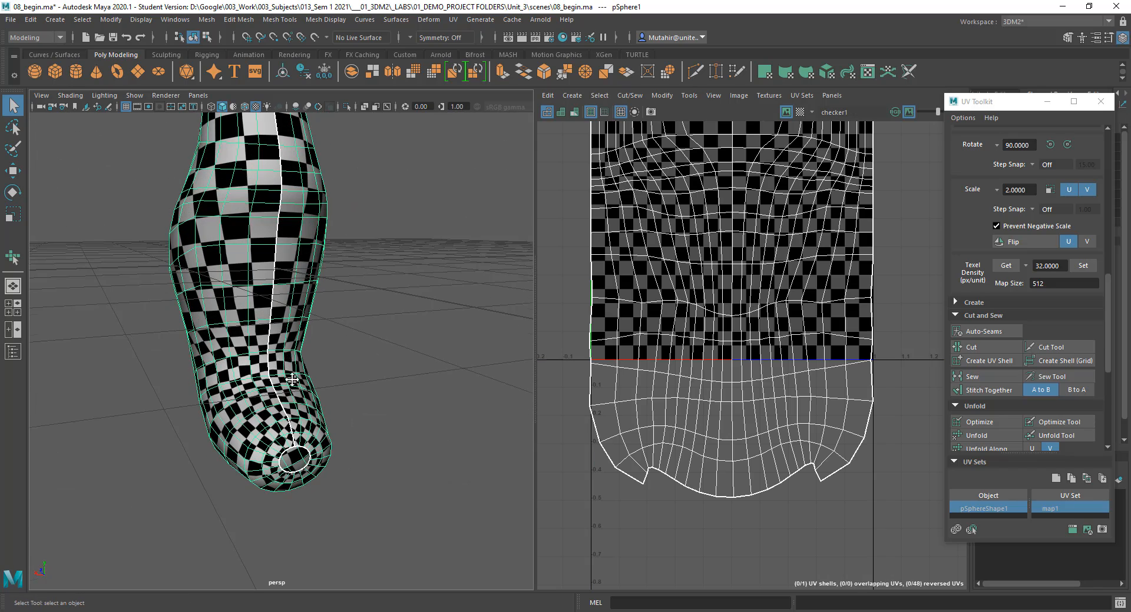
alt+drag(292, 380, 354, 372)
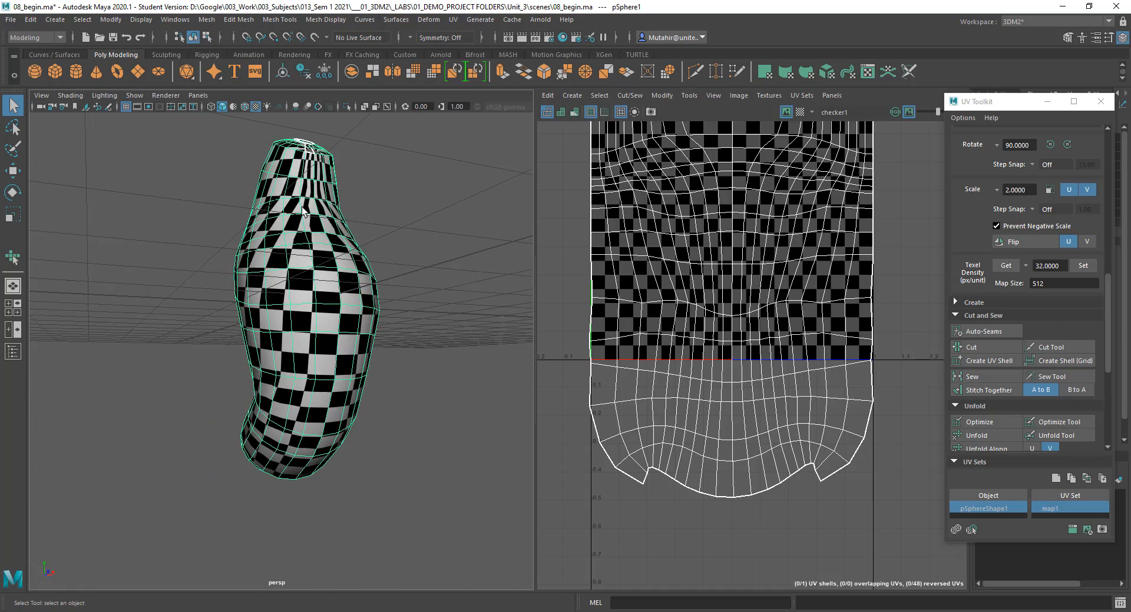
alt+drag(337, 435, 157, 359)
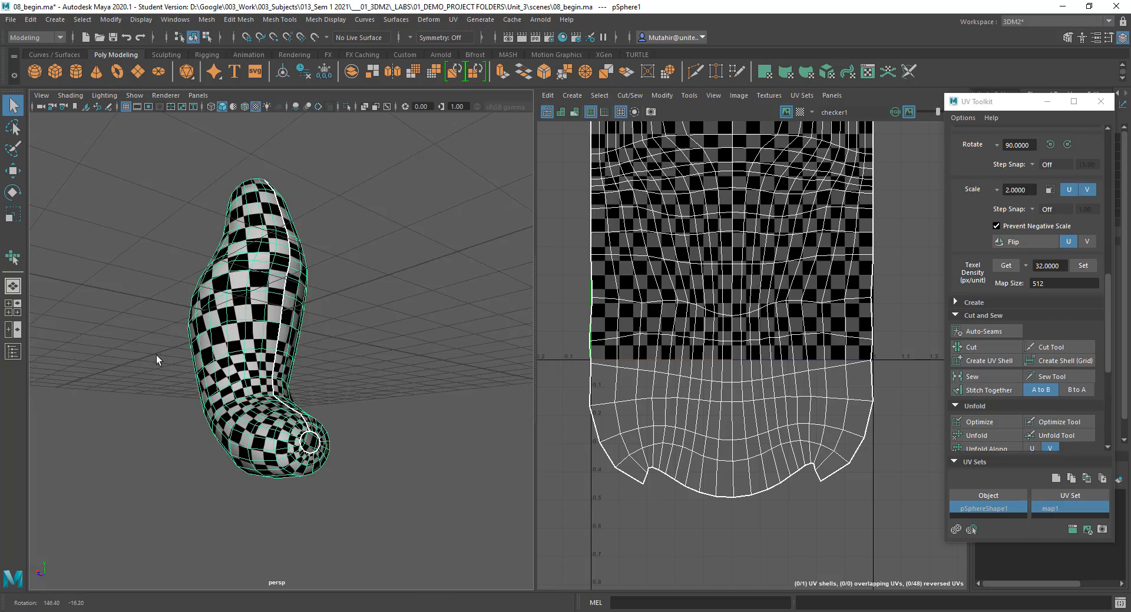
alt+drag(303, 336, 284, 371)
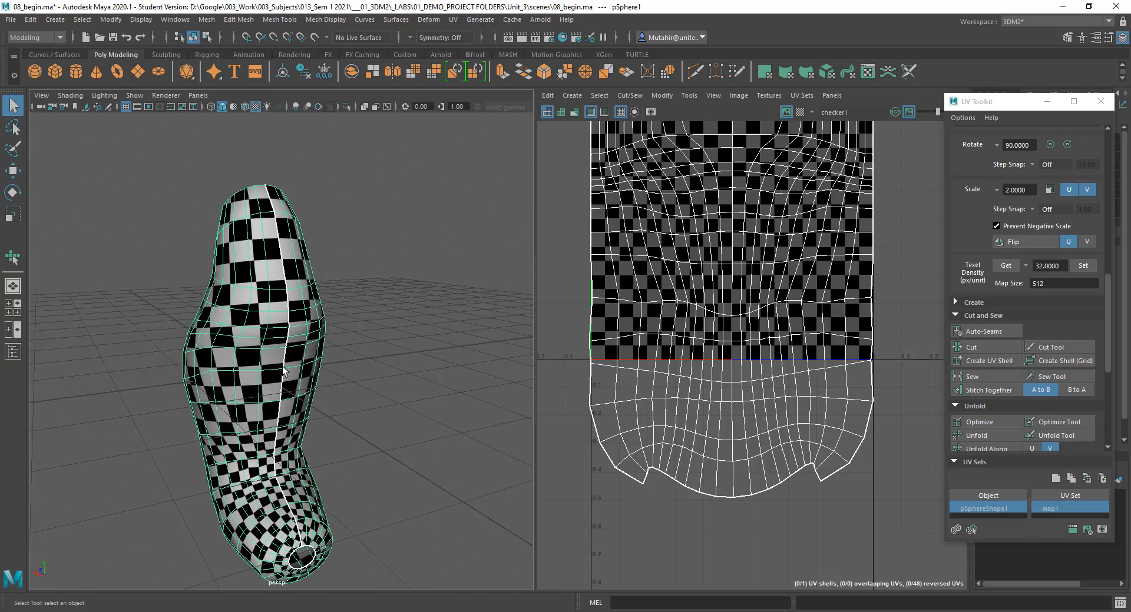
alt+drag(235, 287, 344, 285)
scroll(345, 285, down, 3)
Step: Select two adjacent faces in the stretched strip below the open tip and locate them in the UV layout
right_drag(274, 267, 300, 283)
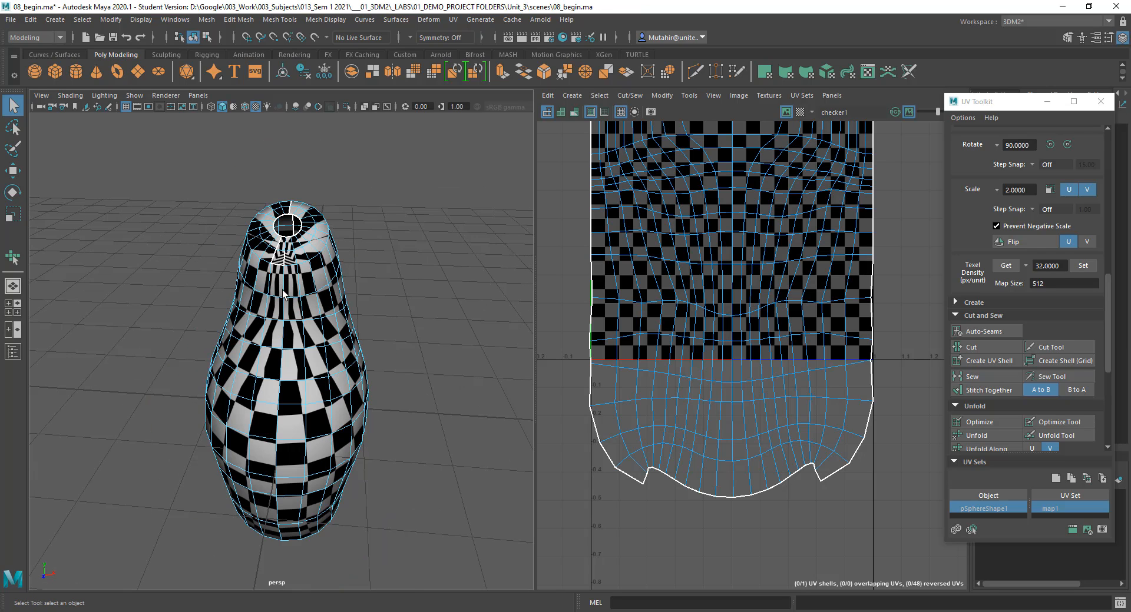
click(284, 290)
click(276, 310)
shift+click(293, 309)
key(f)
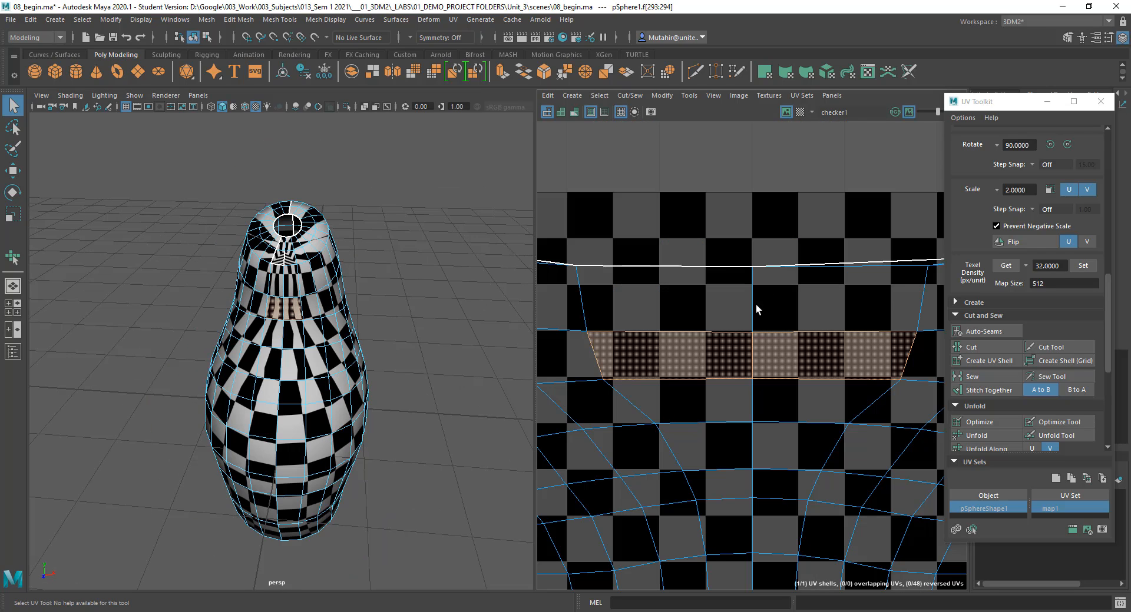
scroll(713, 422, down, 8)
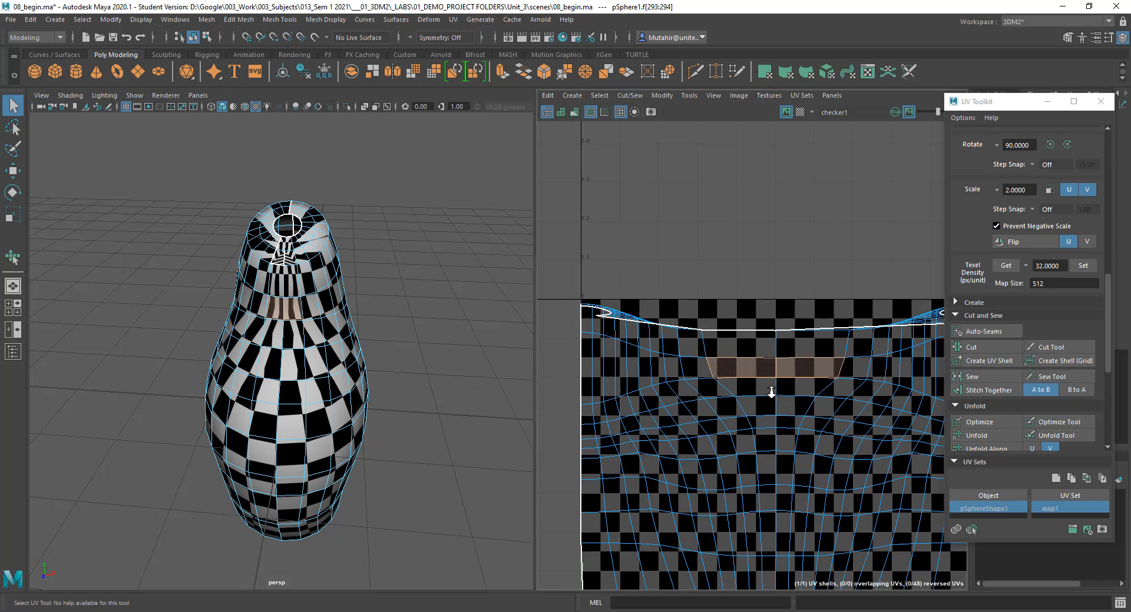
alt+shift+middle_drag(863, 405, 800, 418)
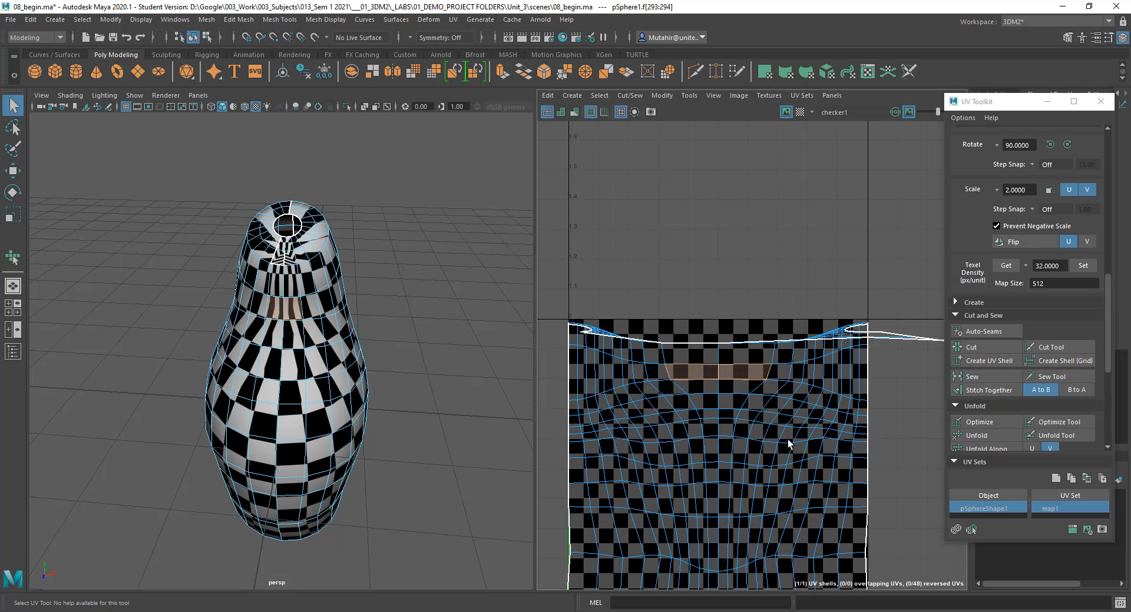
Step: Cut the UVs along the edge loop bordering the stretched strip and move the separated upper shell up
right_drag(682, 355, 681, 324)
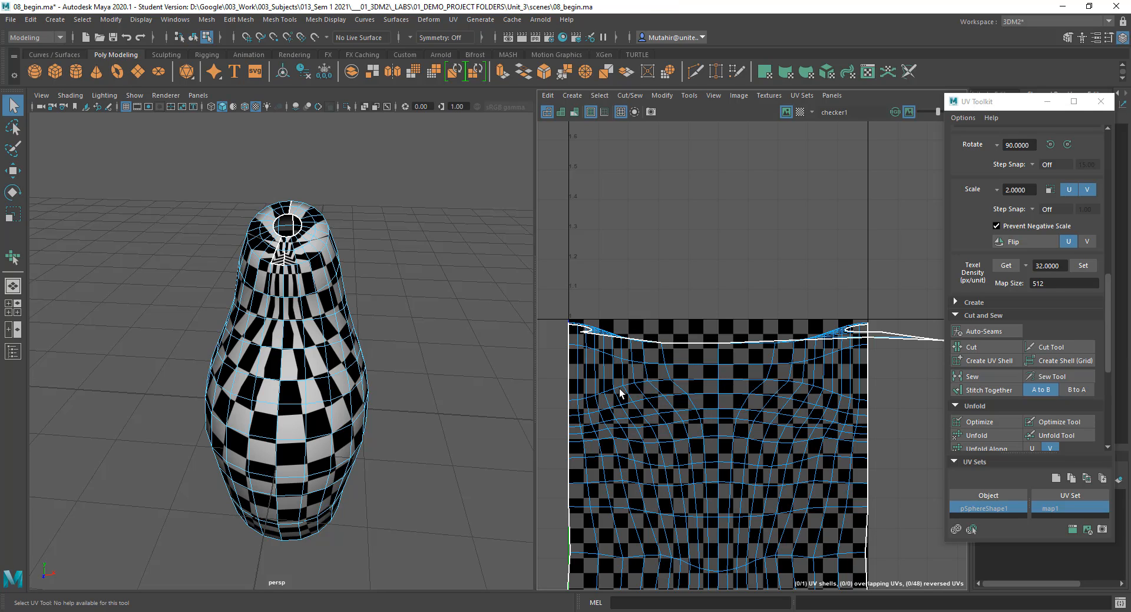
double_click(704, 379)
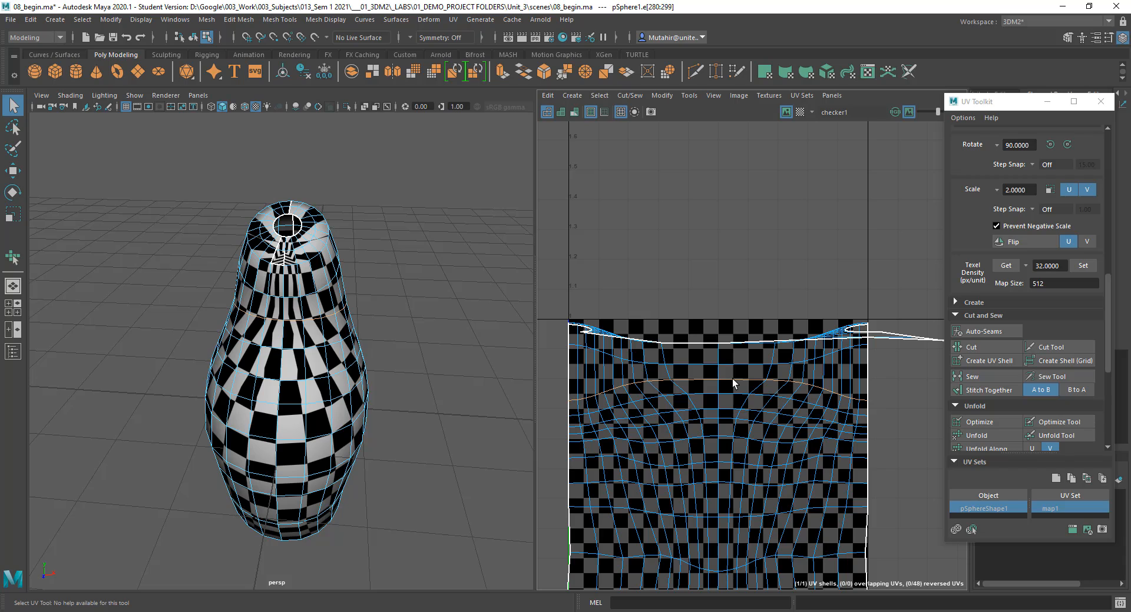
click(970, 348)
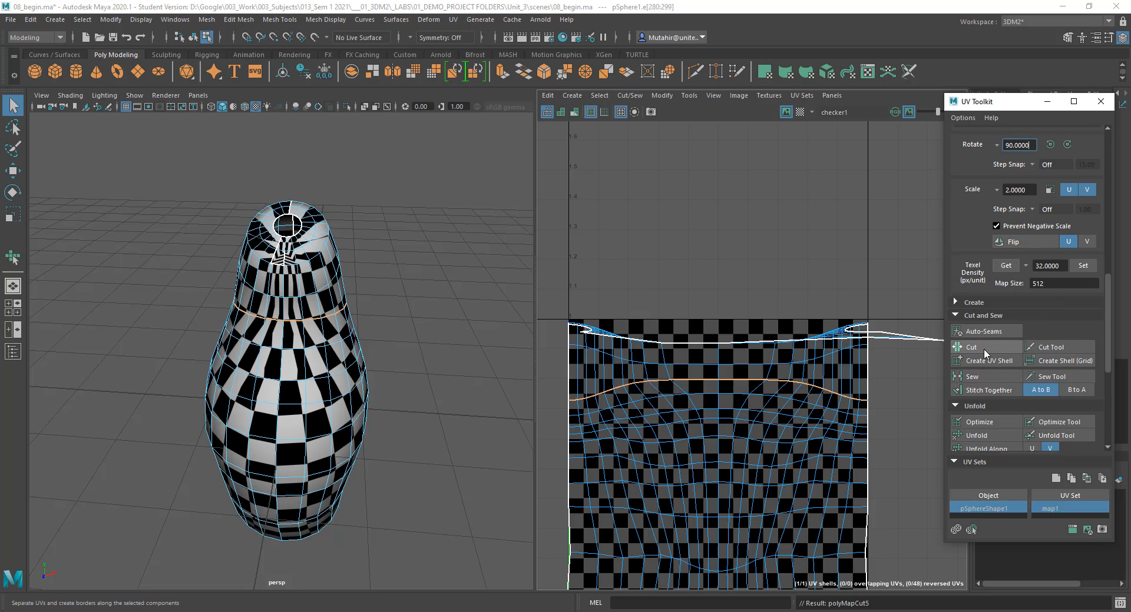
right_drag(759, 370, 727, 358)
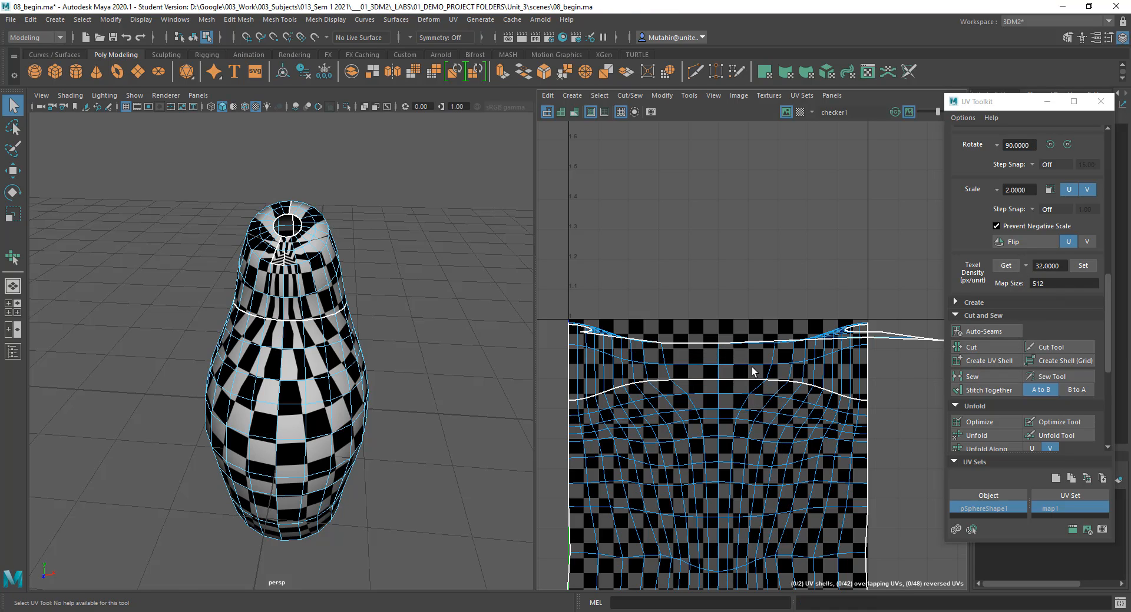
key(w)
drag(792, 200, 792, 160)
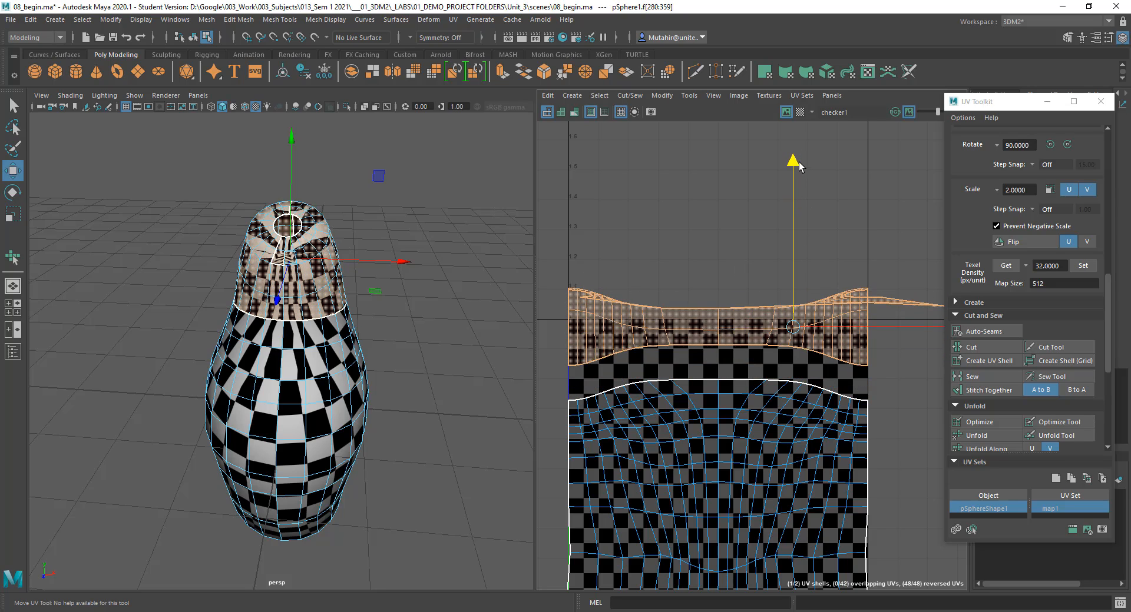
key(q)
alt+middle_drag(671, 306, 681, 320)
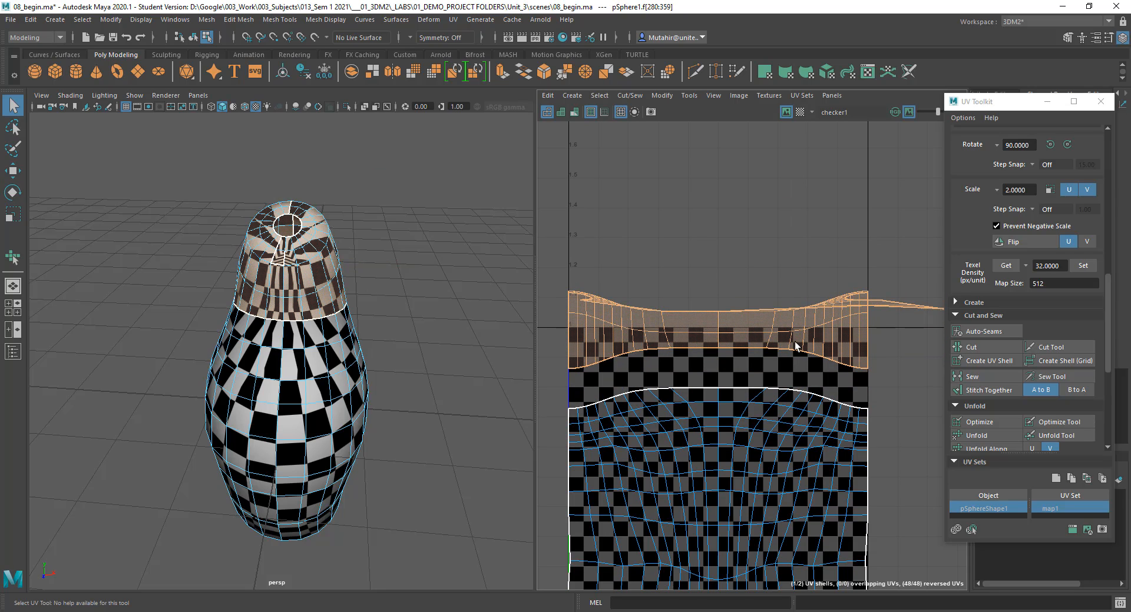
Step: Select the edge loop around the outer rim of the open tip and cut the UVs along it
right_drag(595, 310, 603, 294)
click(580, 301)
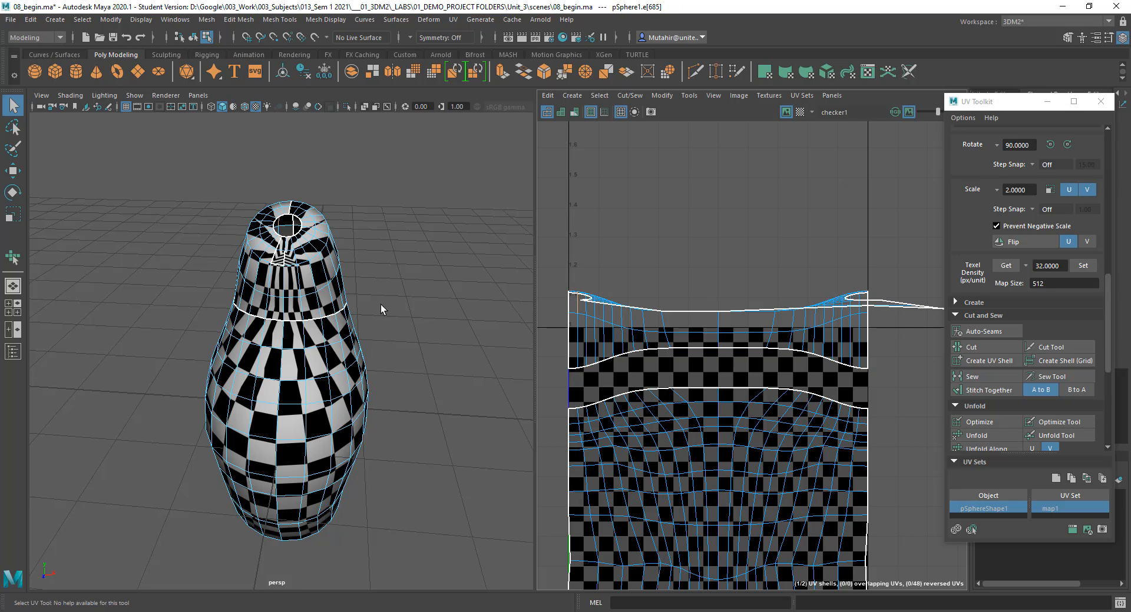
key(f)
scroll(300, 315, down, 5)
alt+drag(292, 309, 340, 354)
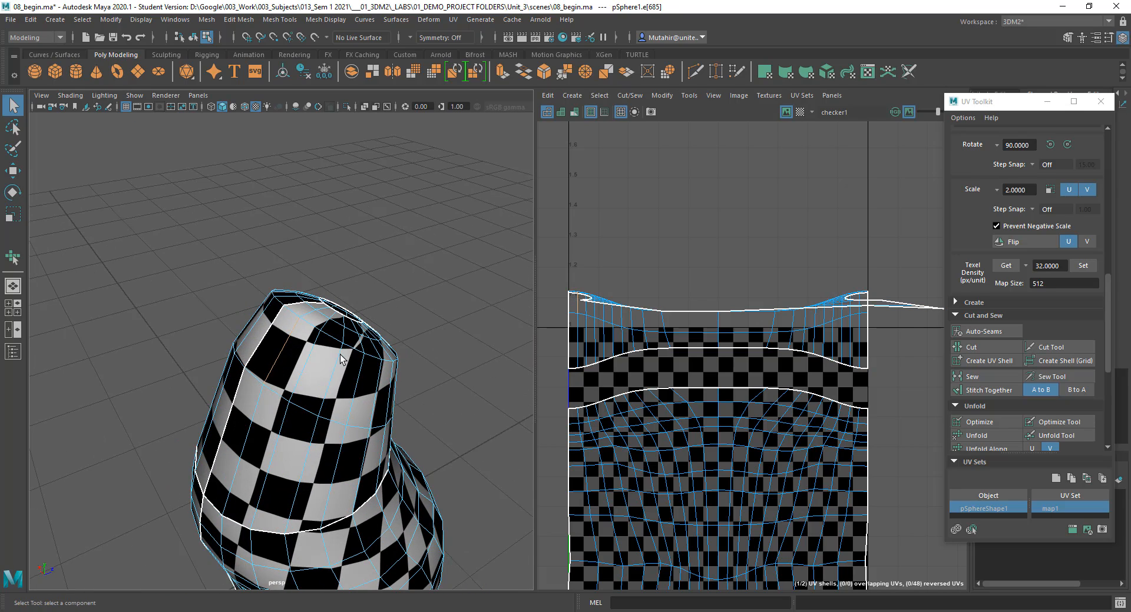
double_click(307, 326)
alt+drag(277, 371, 175, 339)
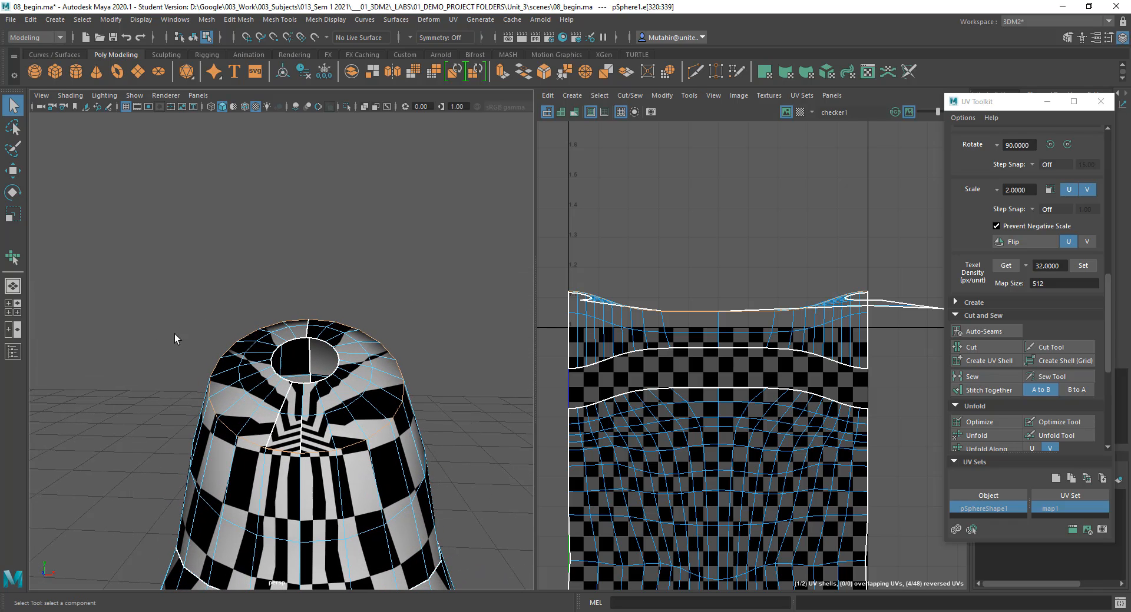
click(992, 345)
Step: Try moving the two cap pieces up, away from the narrow UV band beneath them
right_click(672, 329)
right_drag(672, 331, 620, 311)
click(758, 334)
drag(772, 262, 900, 329)
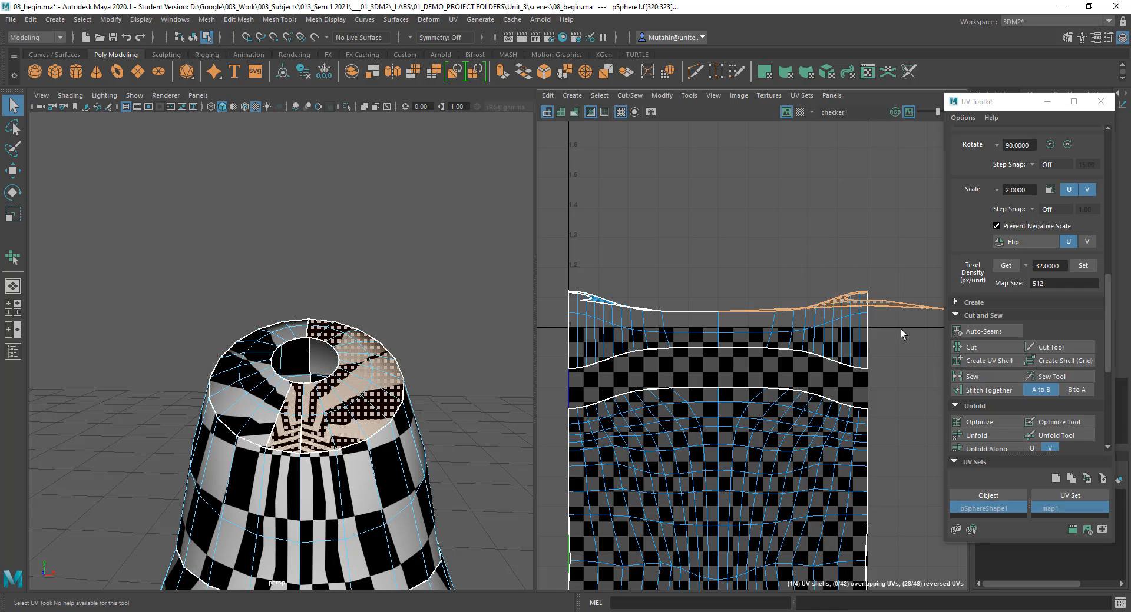
key(w)
drag(864, 149, 868, 101)
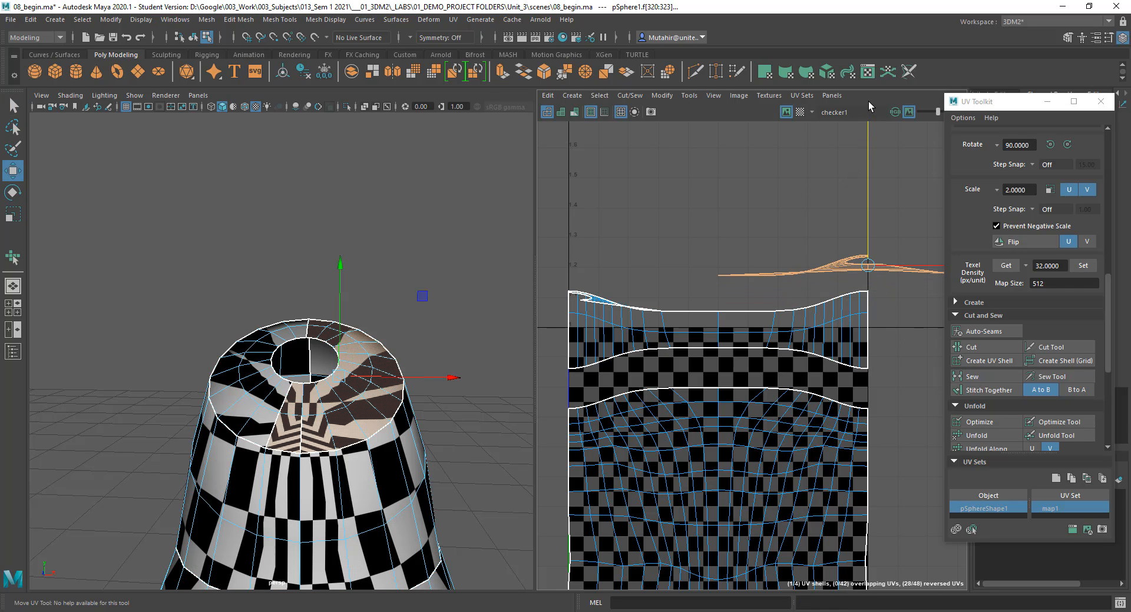
double_click(617, 335)
ctrl+double_click(699, 330)
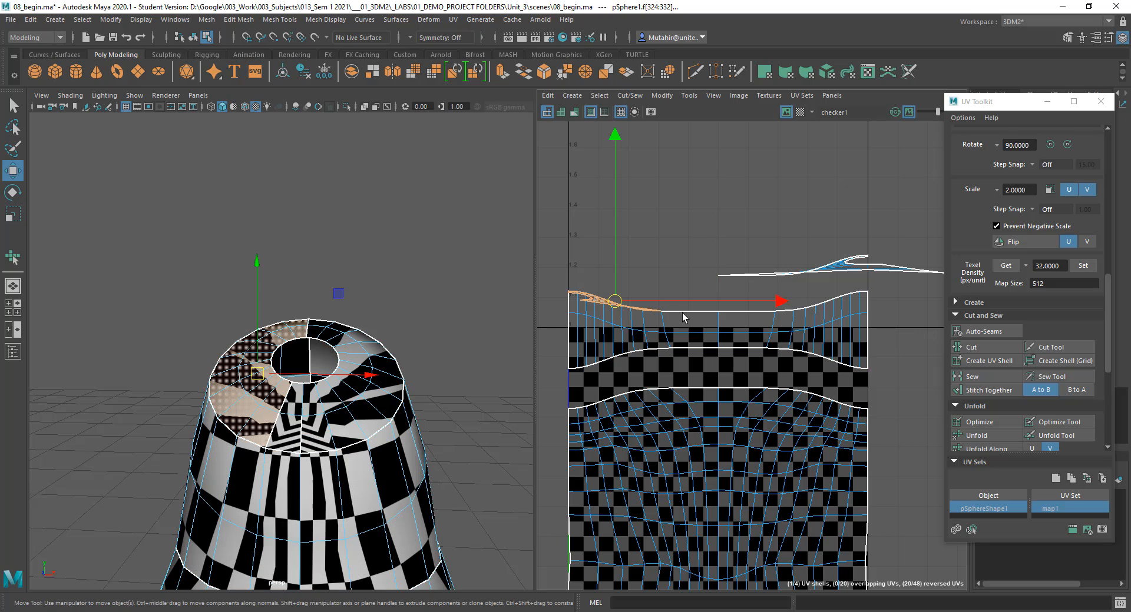
drag(616, 135, 618, 94)
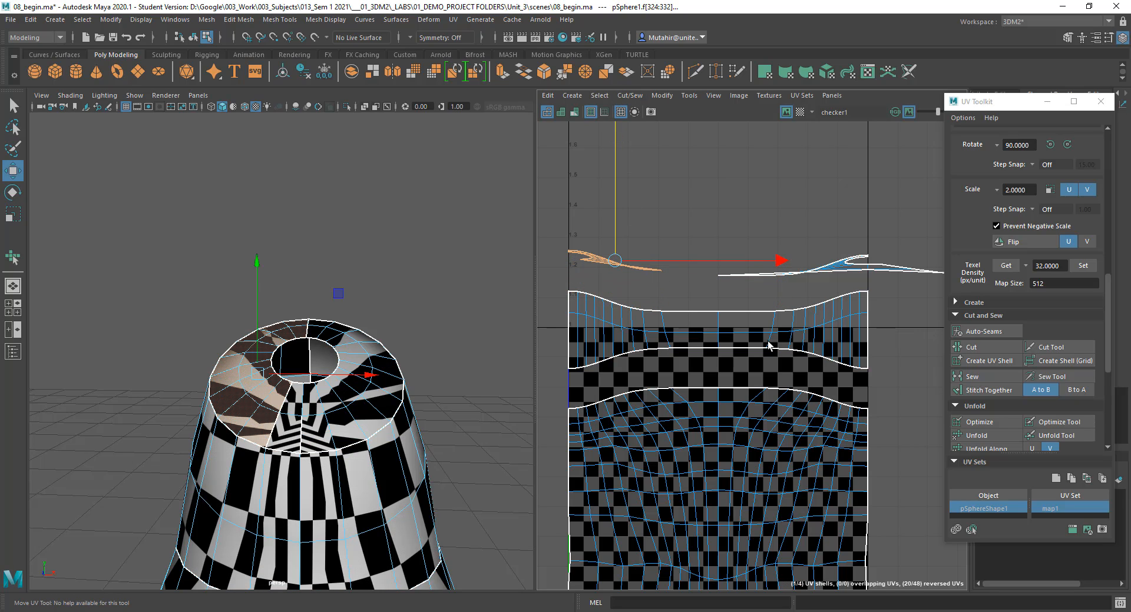
Step: Undo the moves of the two cap pieces and clear the selection
key(ctrl+z)
key(ctrl+z)
key(ctrl+z)
key(ctrl+z)
key(ctrl+z)
click(796, 226)
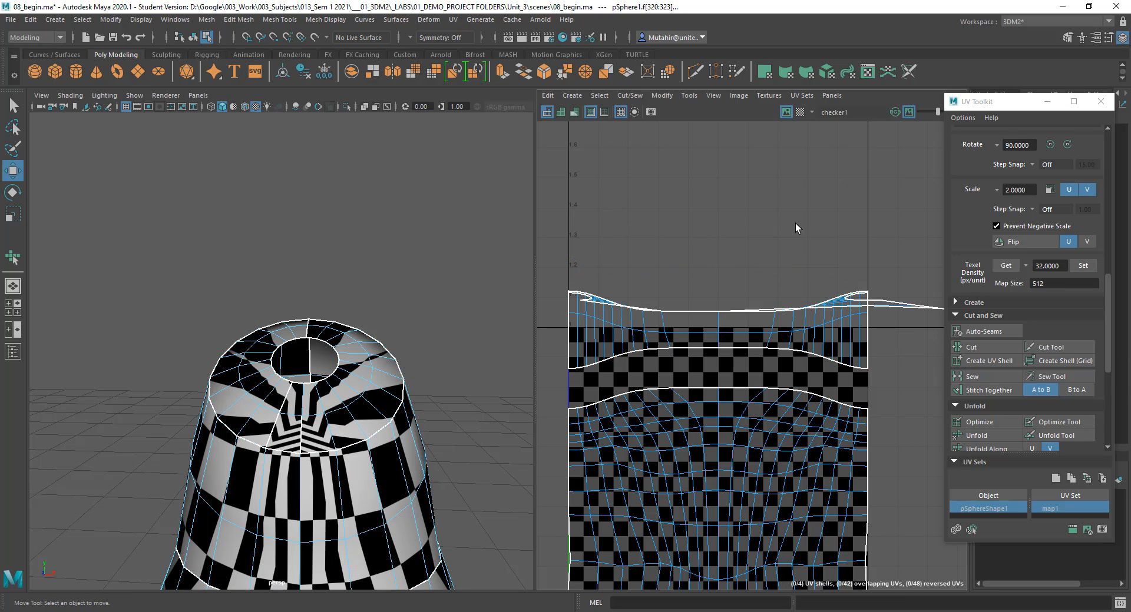
Step: Select only the narrow UV band and move it down slightly to separate it from the cap pieces
drag(675, 285, 799, 321)
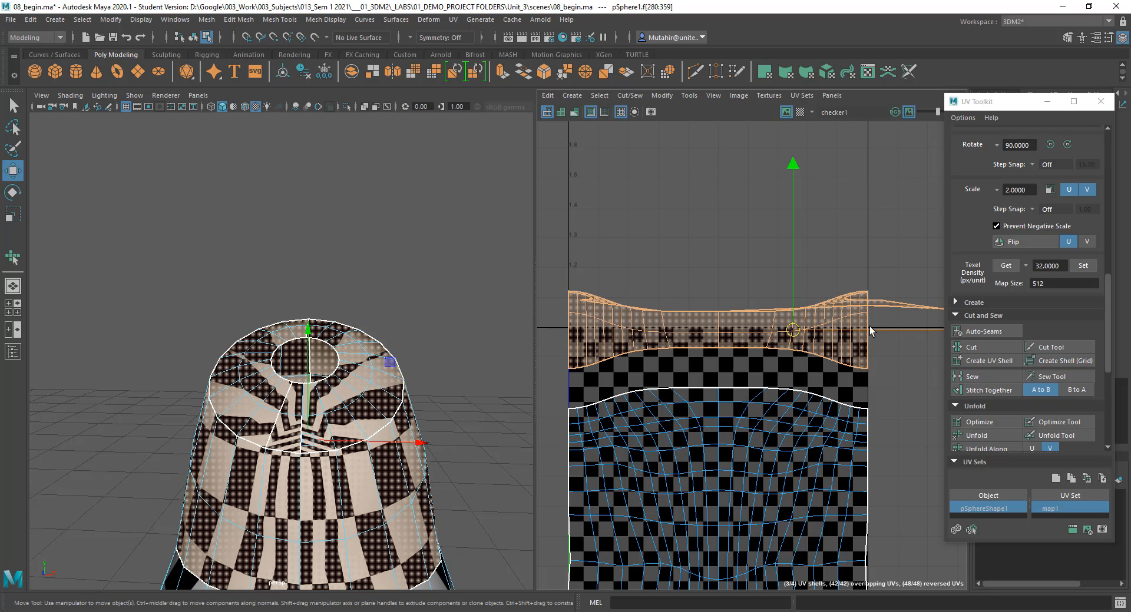
click(716, 266)
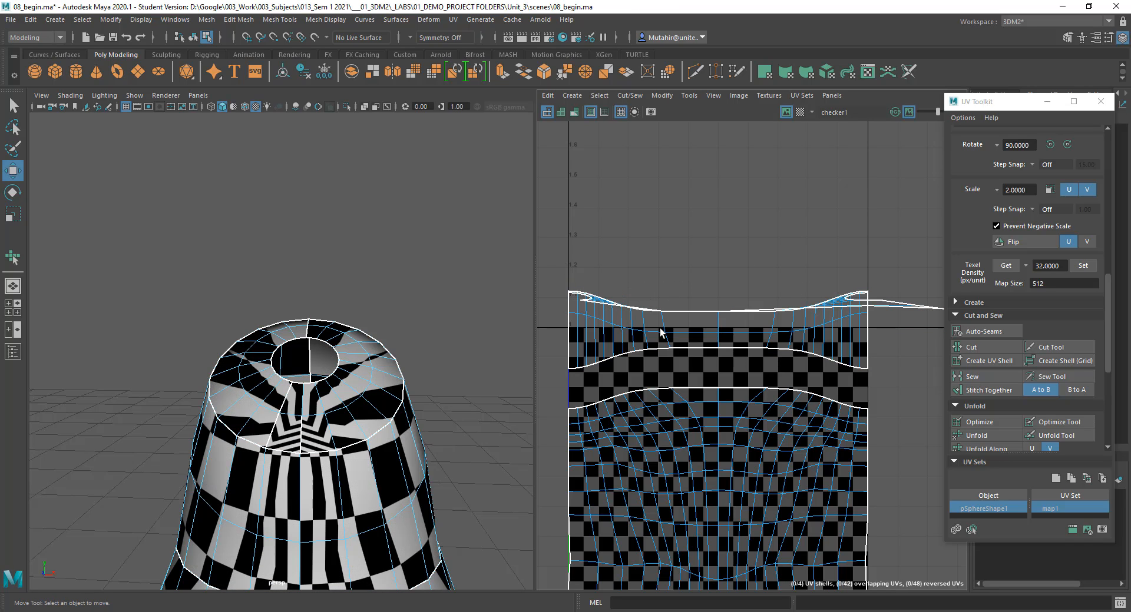
drag(662, 330, 728, 358)
drag(725, 162, 724, 177)
Step: Unfold the left cap piece's UVs with the Smooth tool and move the resulting fan clear above the band
drag(803, 301, 808, 313)
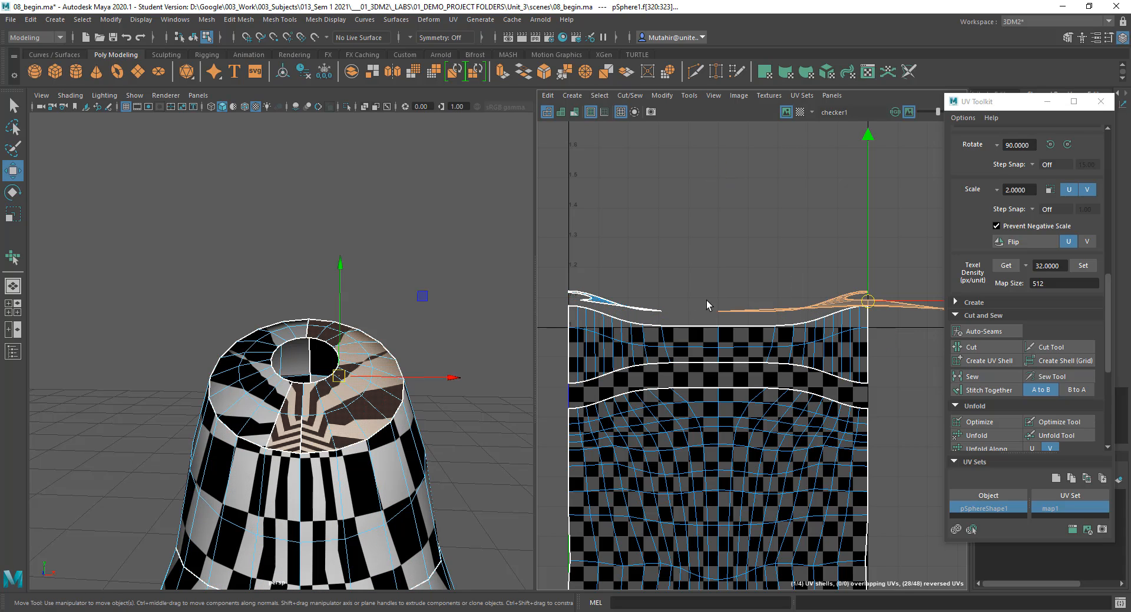
drag(626, 284, 646, 310)
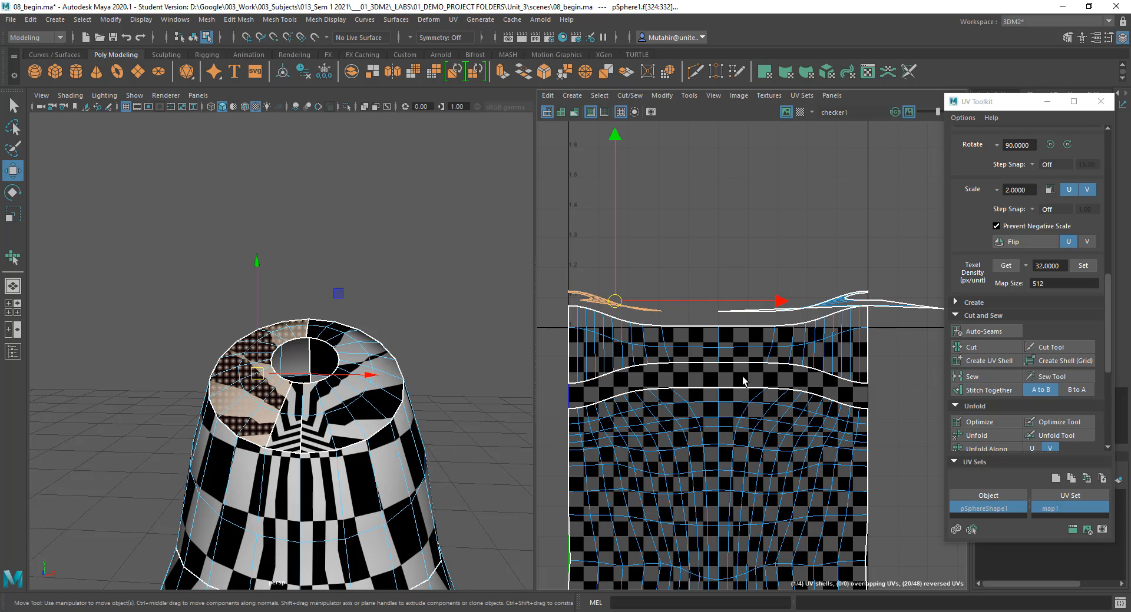
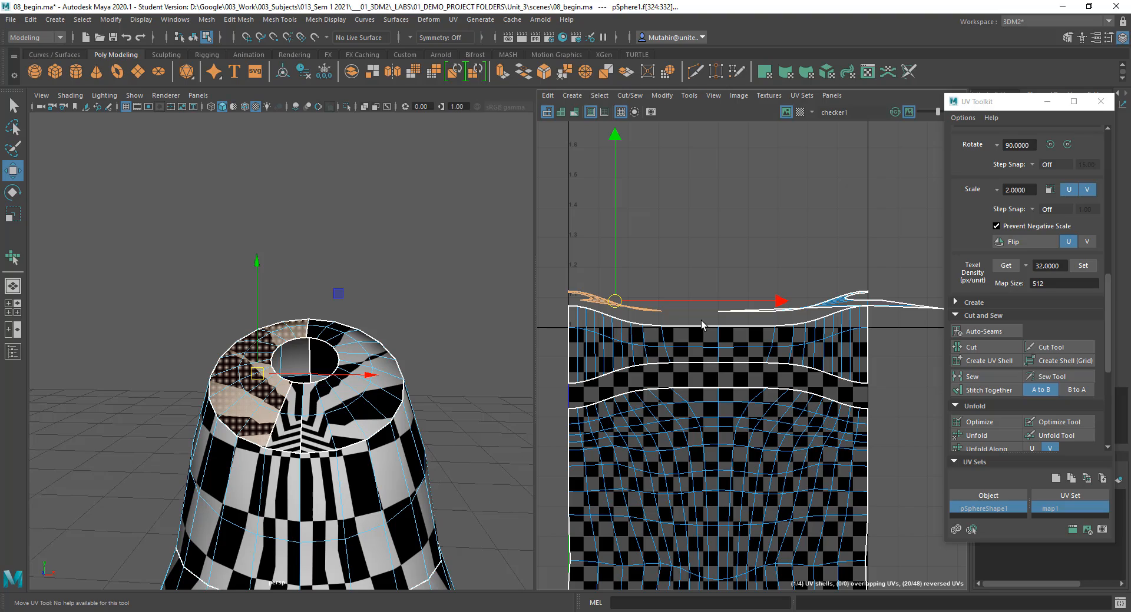
right_drag(620, 303, 707, 302)
click(619, 305)
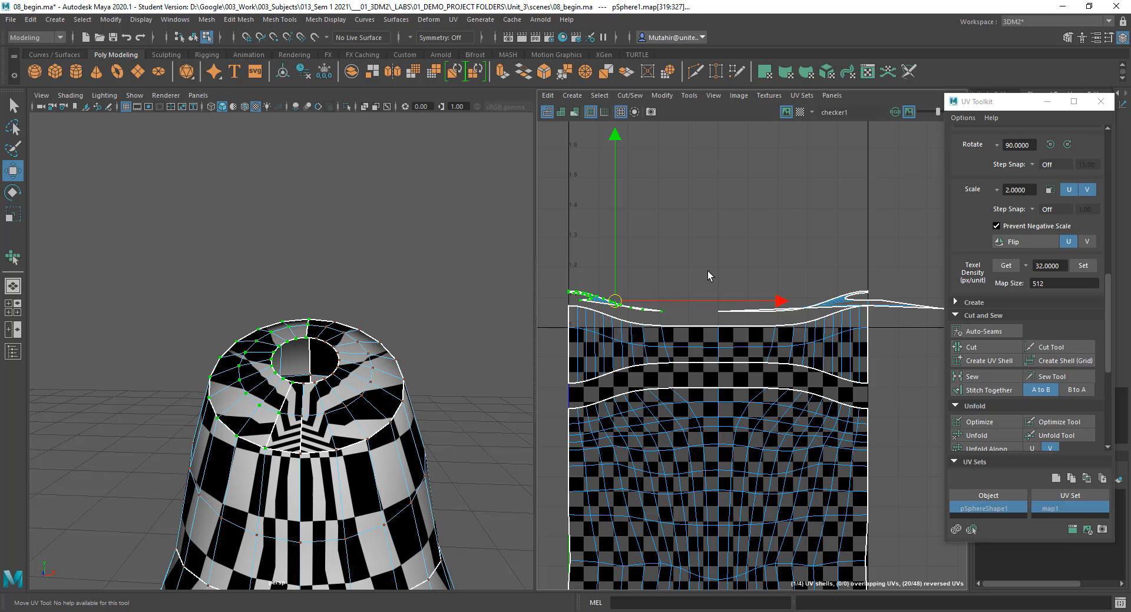
click(691, 97)
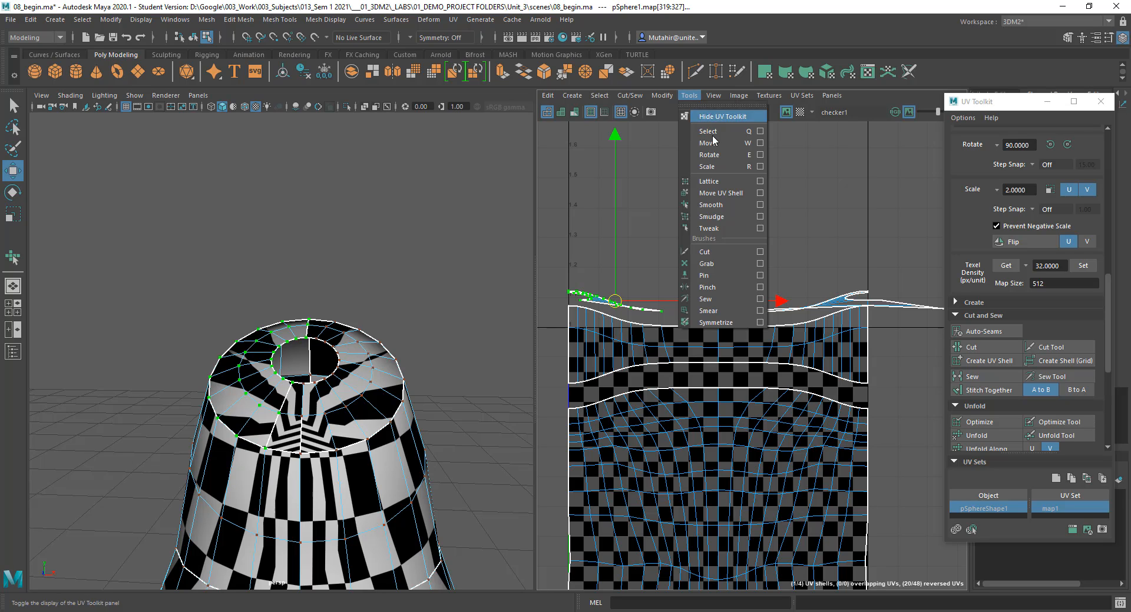
click(717, 205)
drag(551, 318, 681, 318)
key(w)
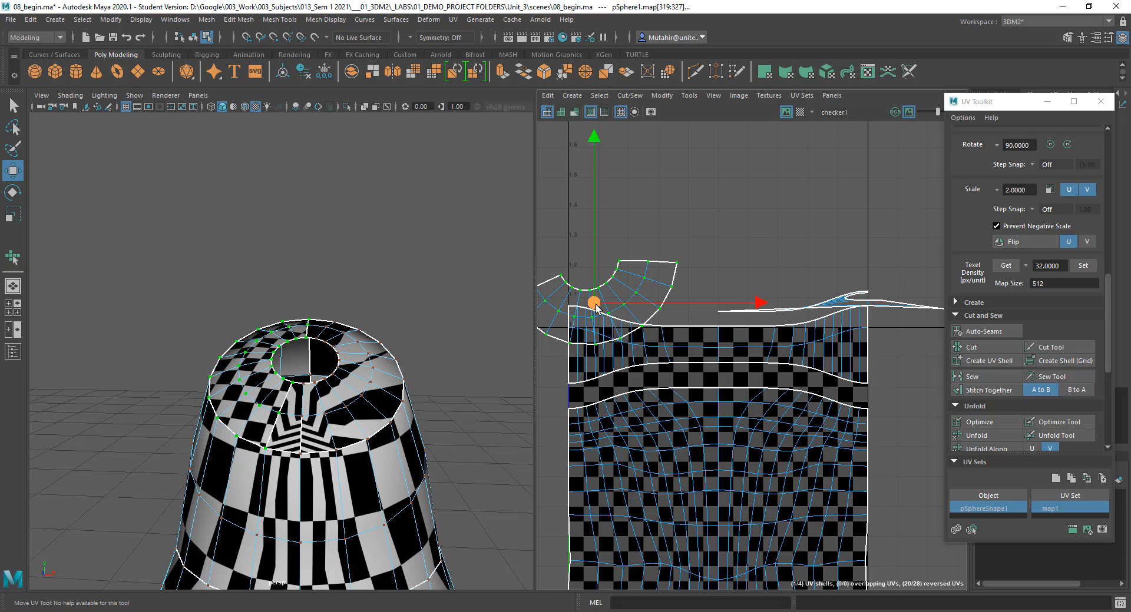
drag(596, 307, 640, 253)
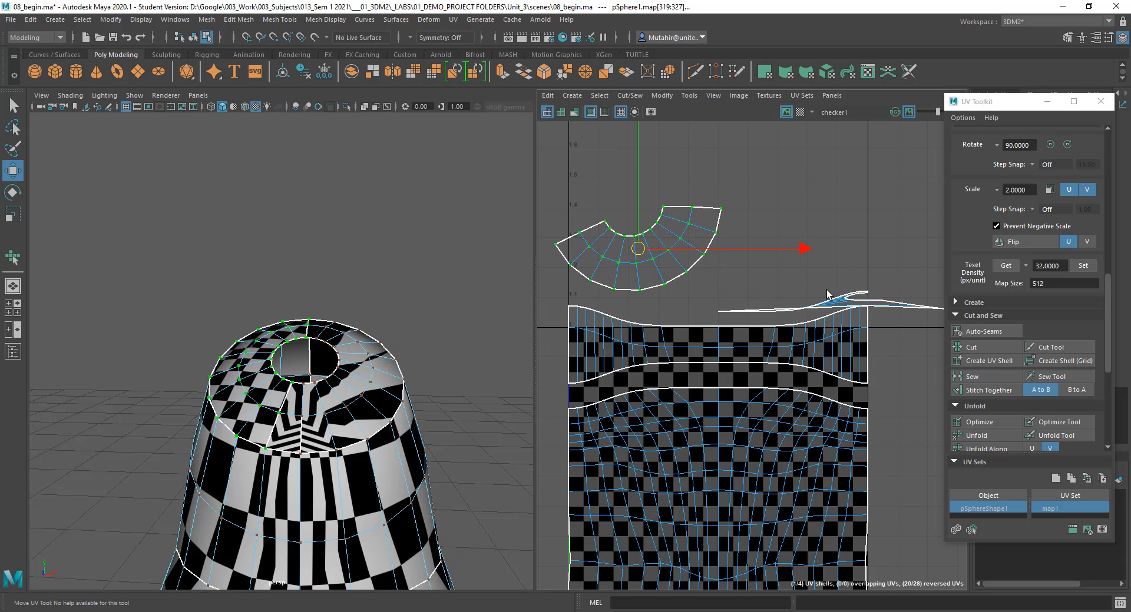
Step: Unfold the right cap piece's UVs with the Smooth tool and move the resulting large fan clear of the other shells
click(845, 299)
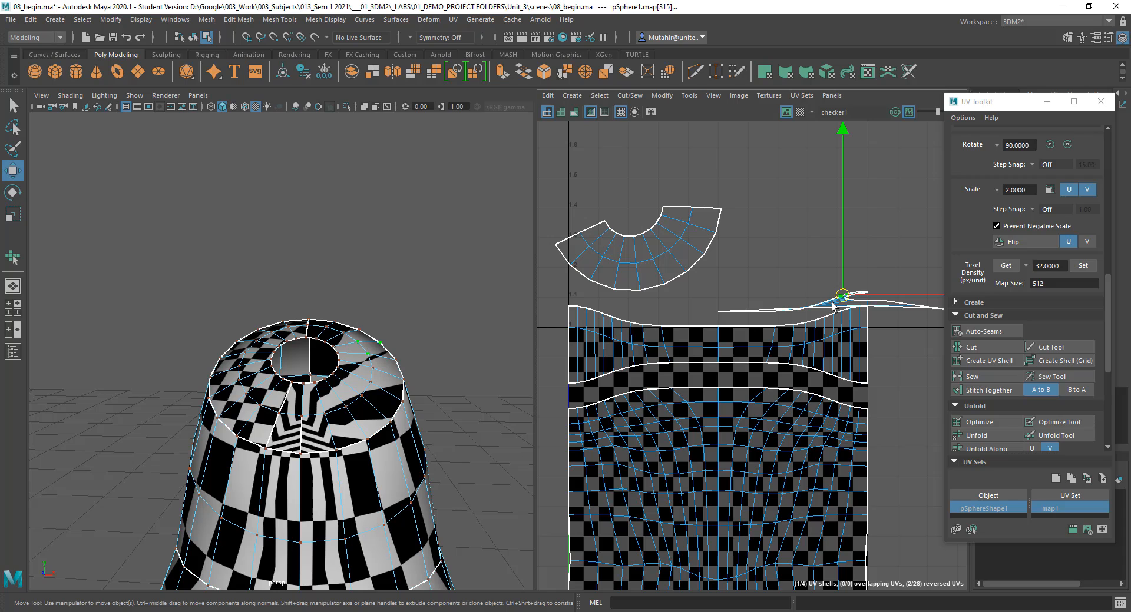
right_drag(831, 302, 927, 302)
click(832, 304)
click(688, 96)
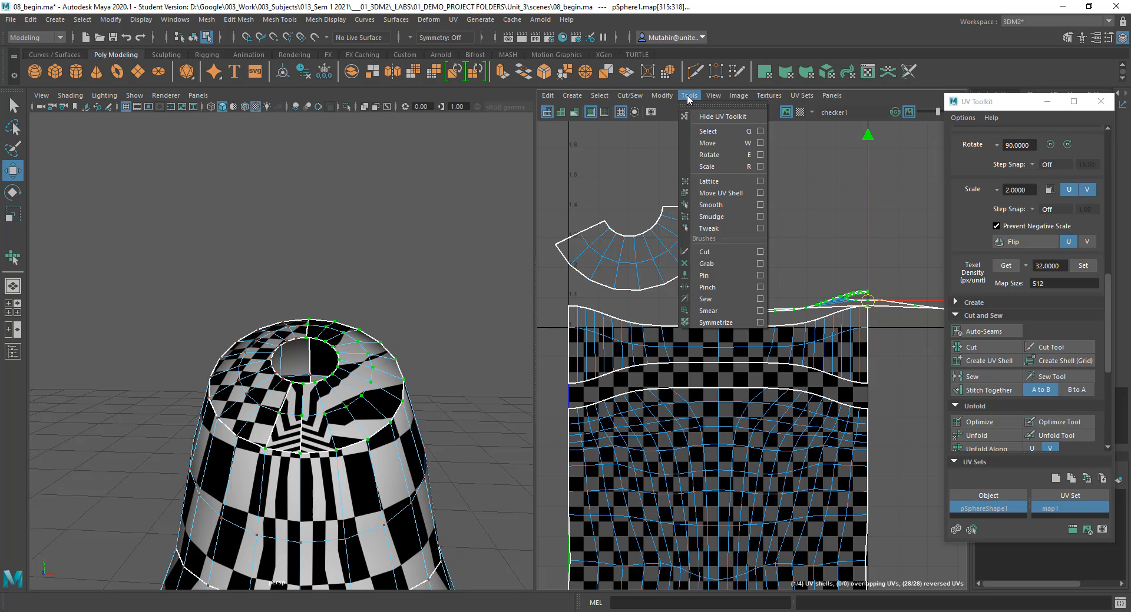
click(729, 204)
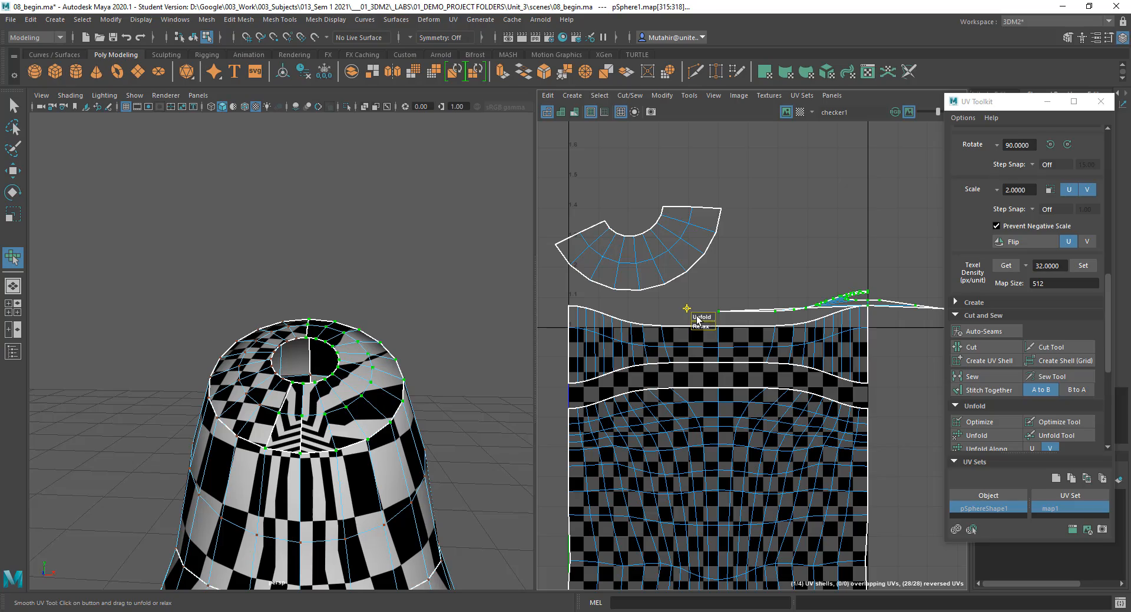
drag(698, 321, 993, 329)
alt+right_drag(881, 372, 692, 352)
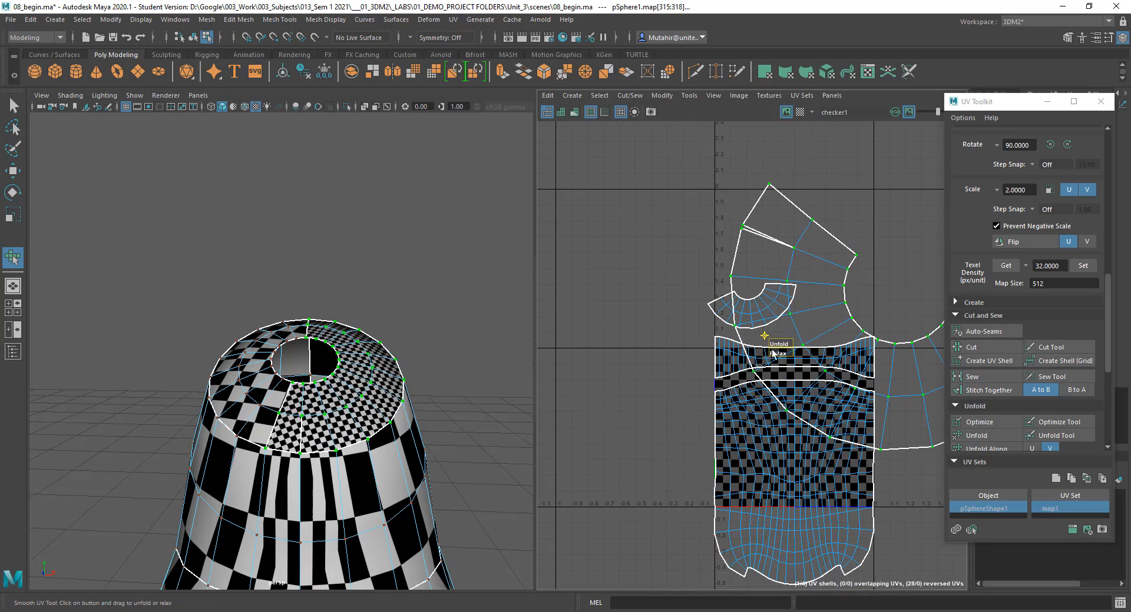
alt+middle_drag(863, 325, 748, 297)
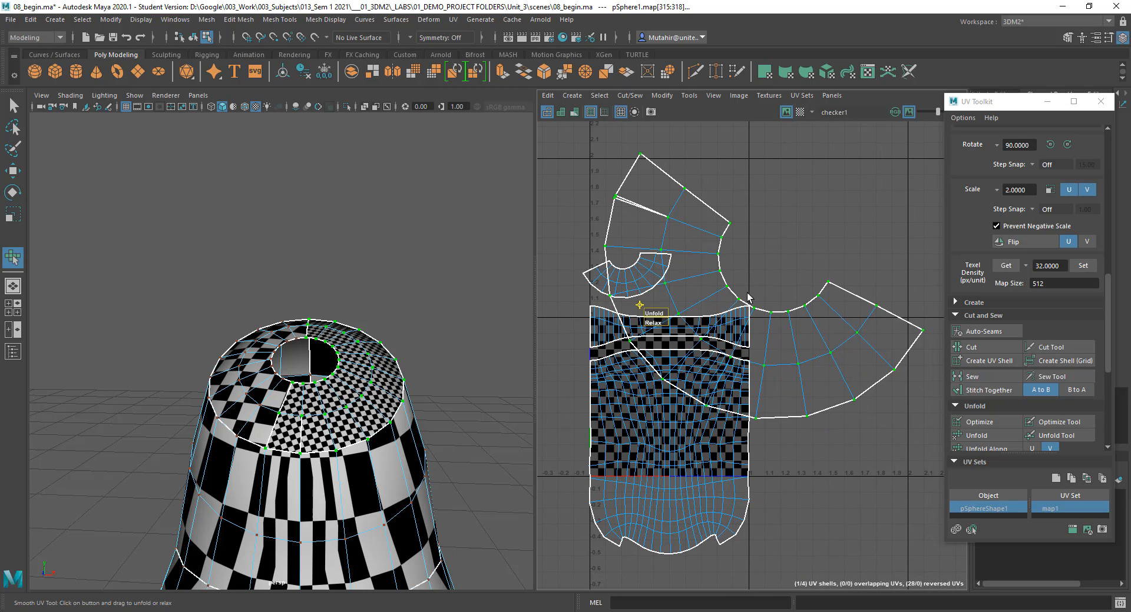
key(w)
drag(763, 288, 865, 207)
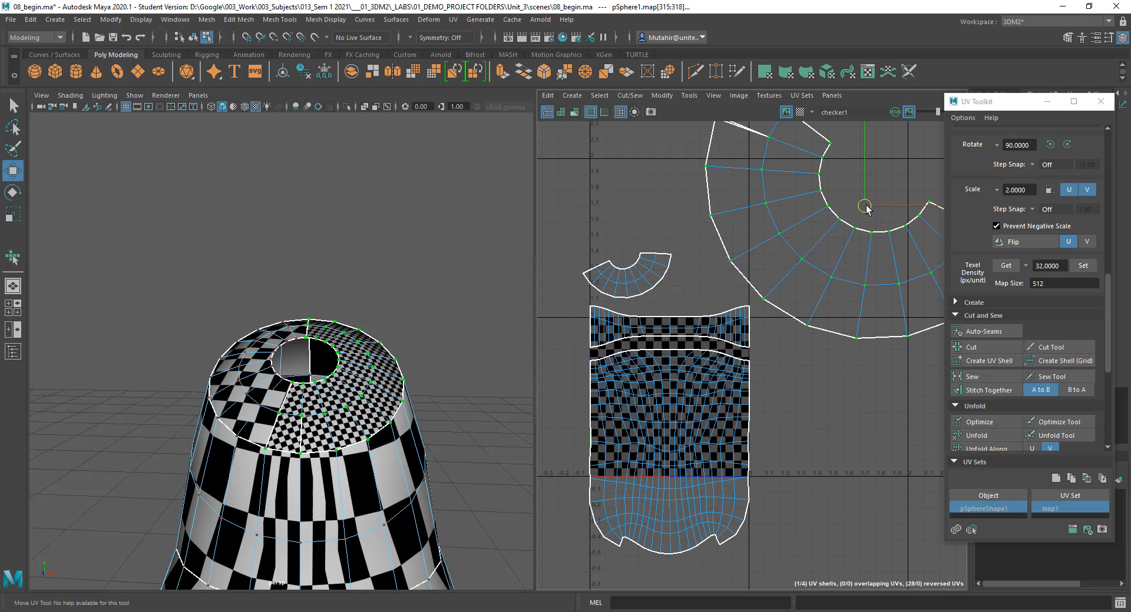
Step: Sew the split edge near the upper end of the large fan and clear the selection
alt+middle_drag(789, 233, 736, 272)
right_drag(648, 194, 650, 171)
click(706, 207)
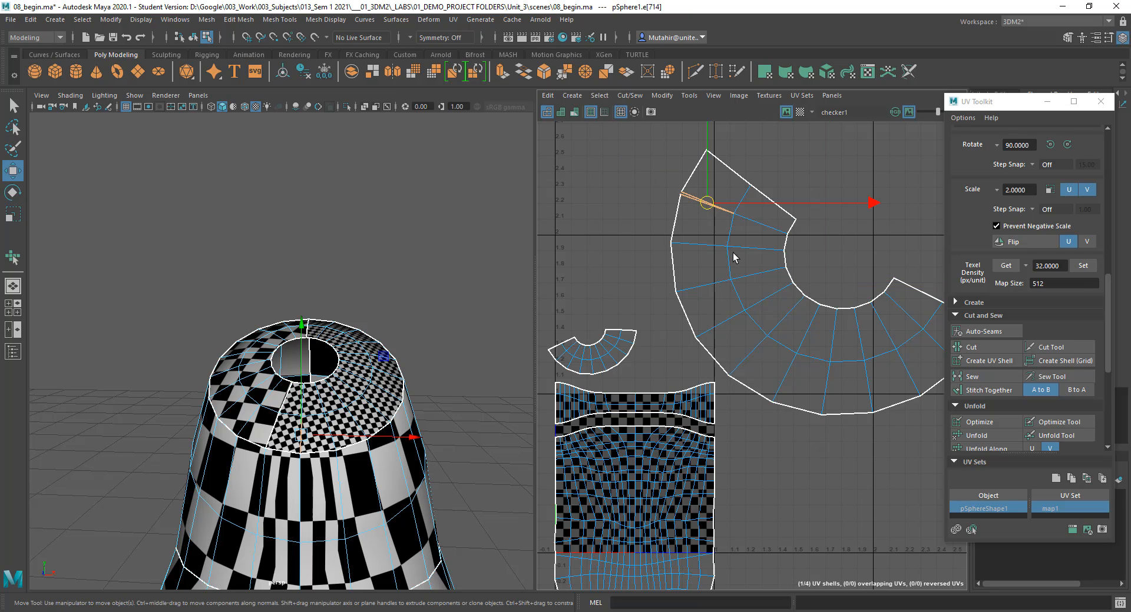
key(f)
scroll(318, 413, down, 10)
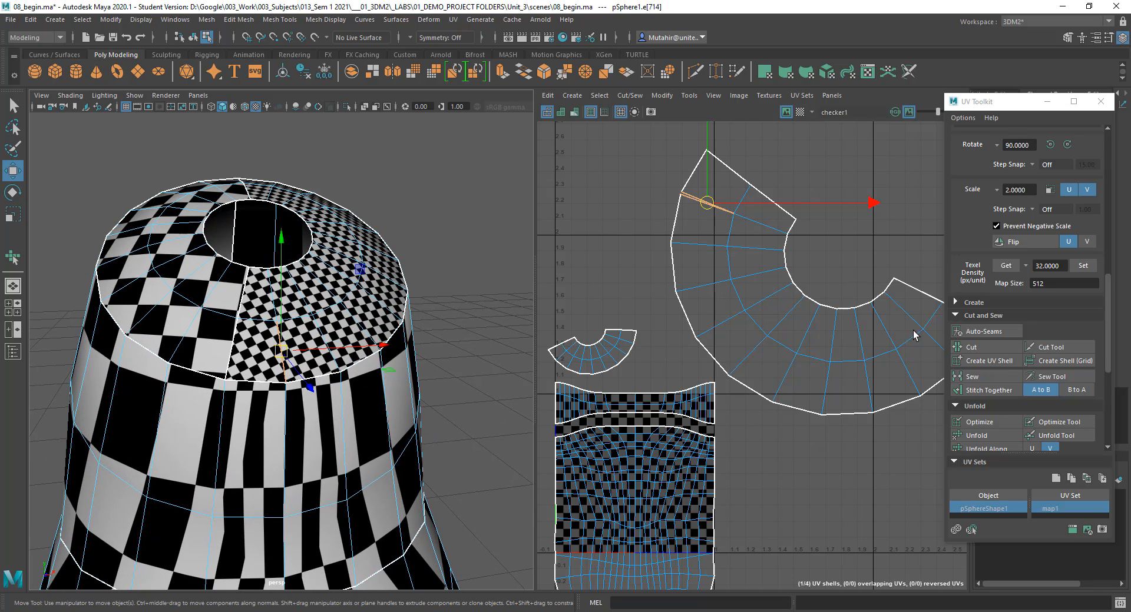
click(995, 394)
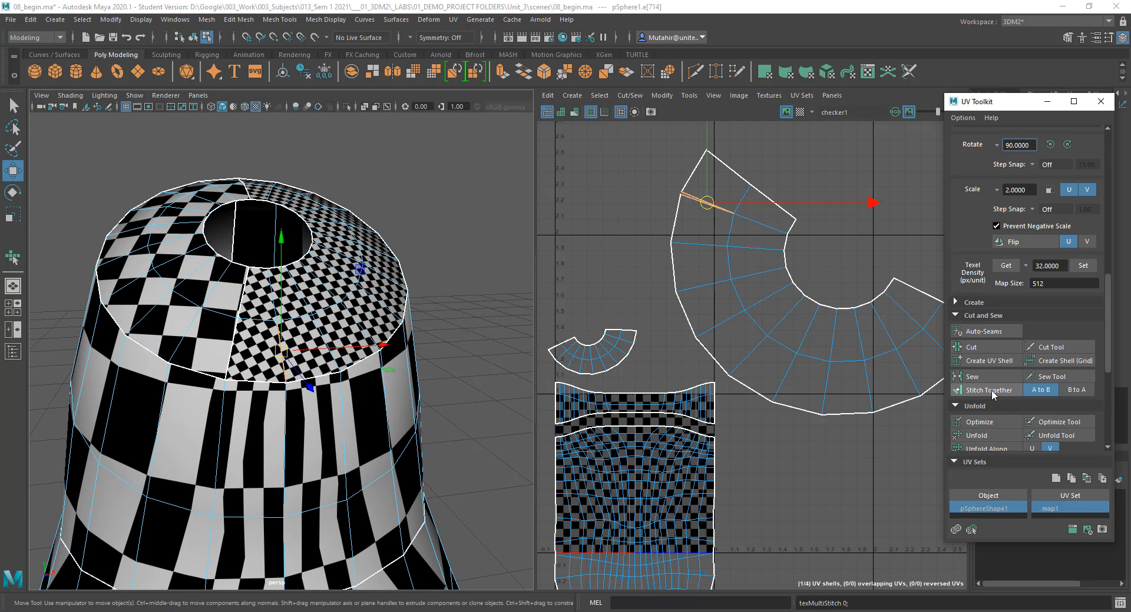
click(821, 157)
click(718, 206)
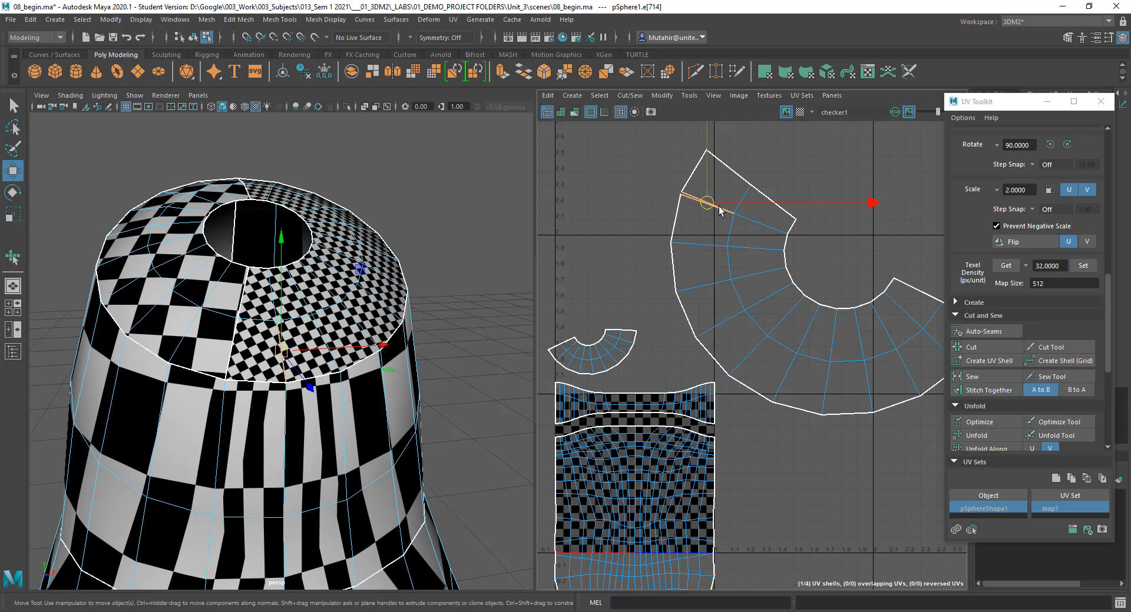
click(996, 374)
click(813, 172)
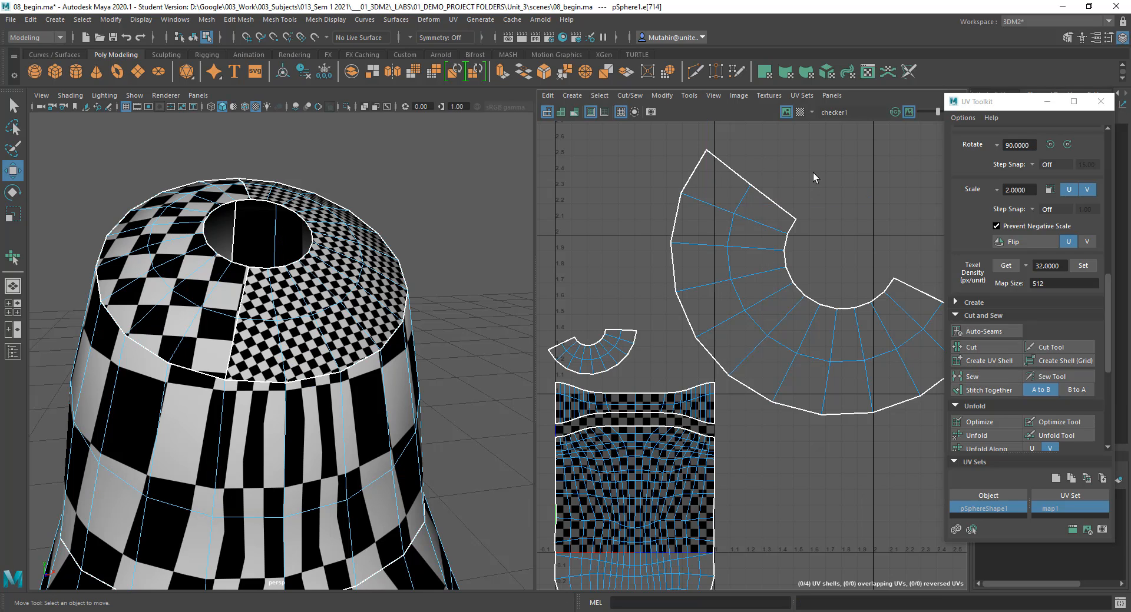
Step: Check how the narrow band's upper border and central vertical edge correspond to the large fan and the model
scroll(791, 367, down, 1)
alt+middle_drag(755, 351, 755, 318)
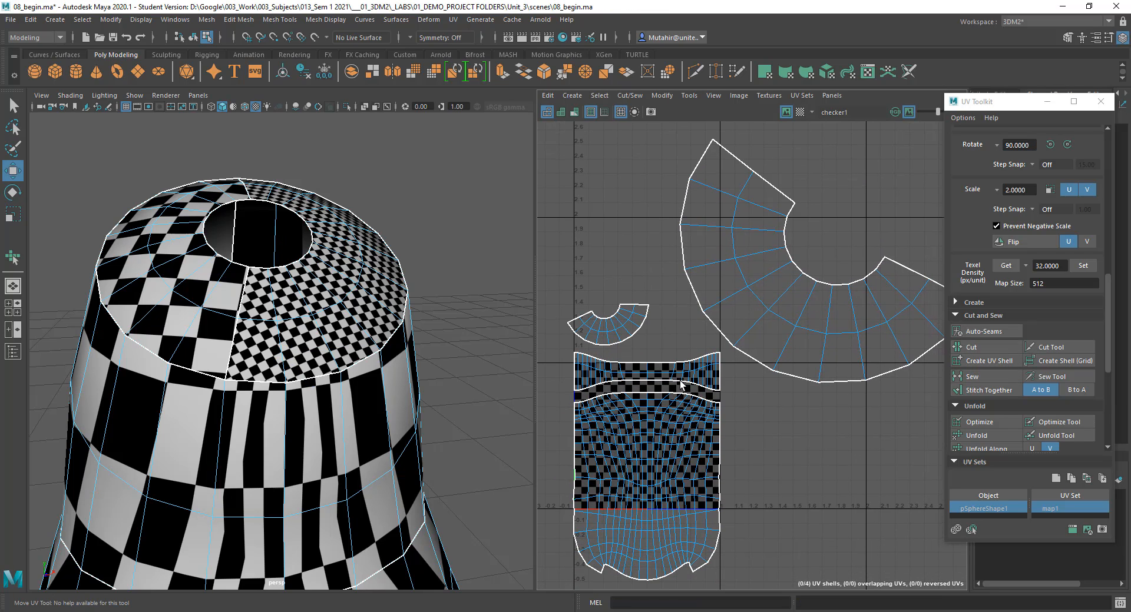
click(663, 367)
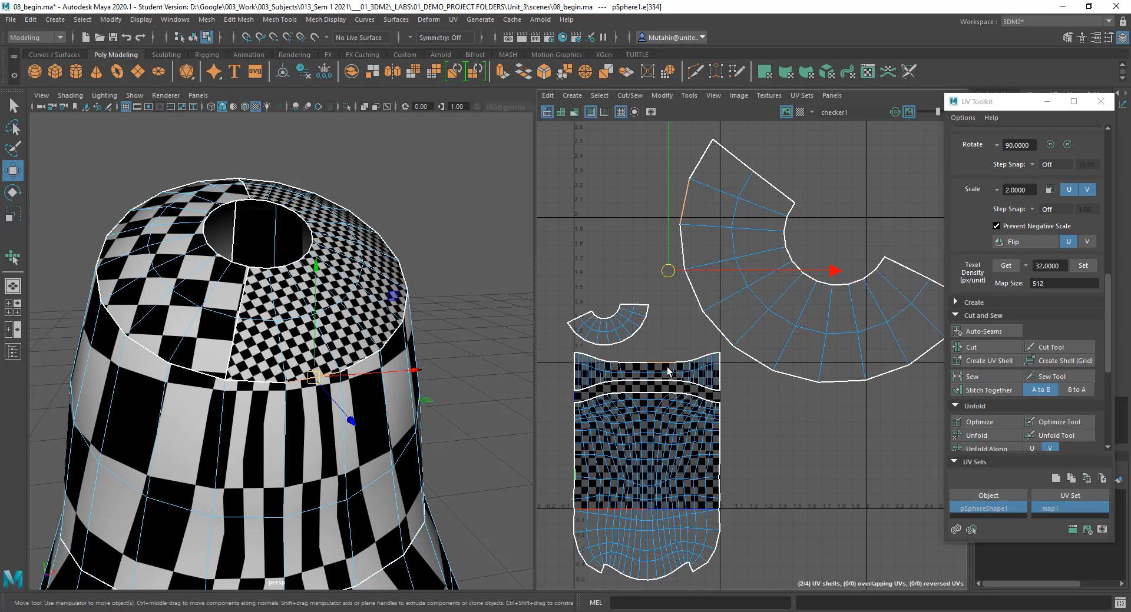
click(649, 373)
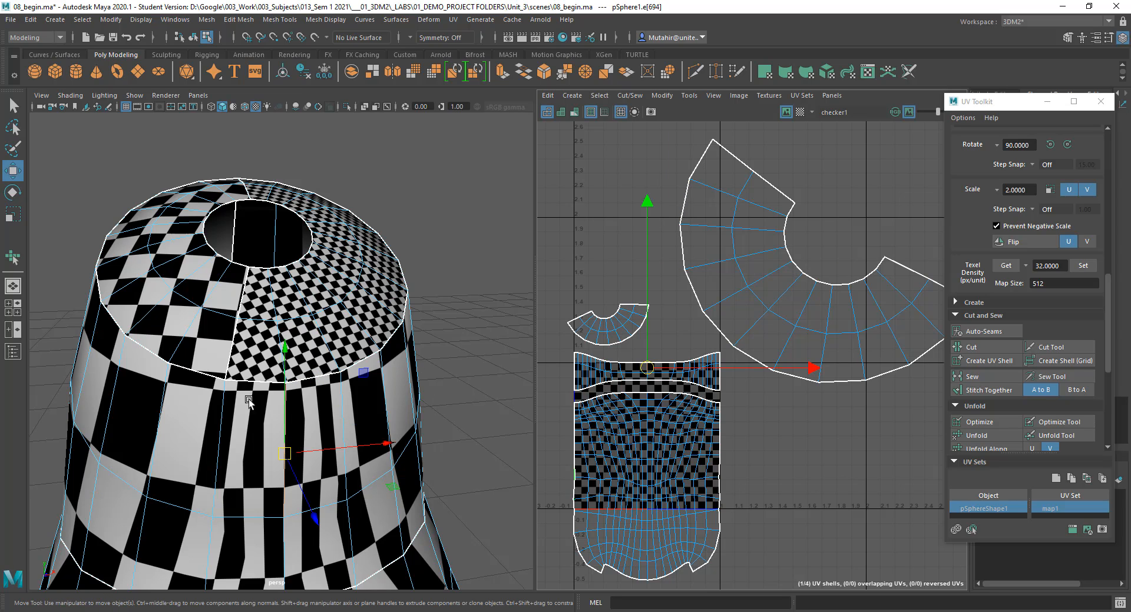
alt+drag(296, 406, 290, 411)
alt+drag(292, 404, 287, 356)
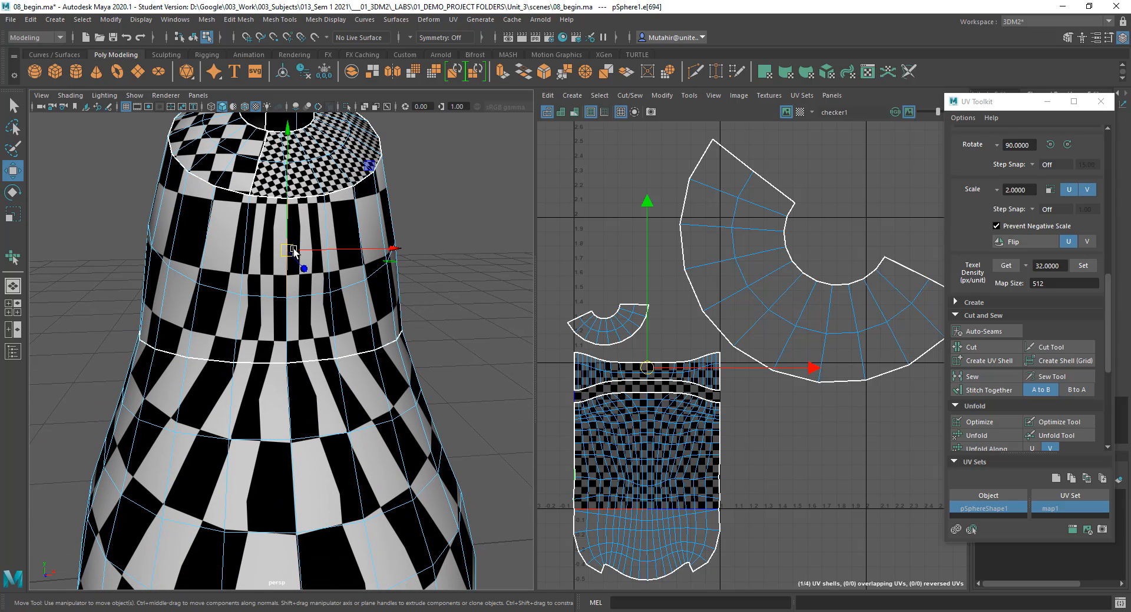
alt+drag(293, 250, 293, 275)
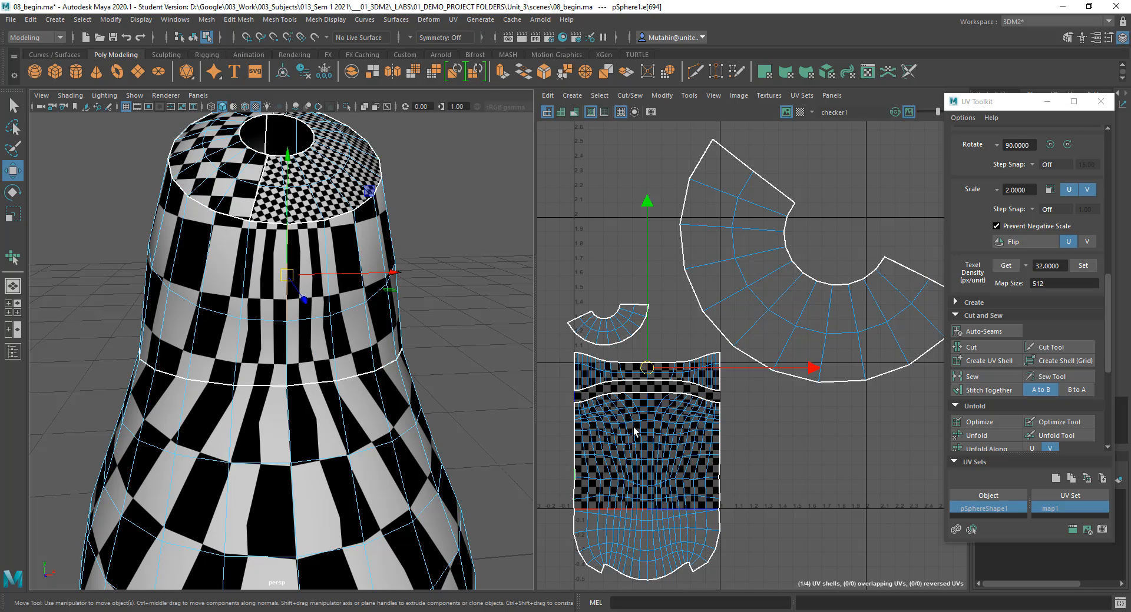
Step: Select the central vertical edge loop, reduce the selection to its edges across the large fan, and cut the UVs there
key(q)
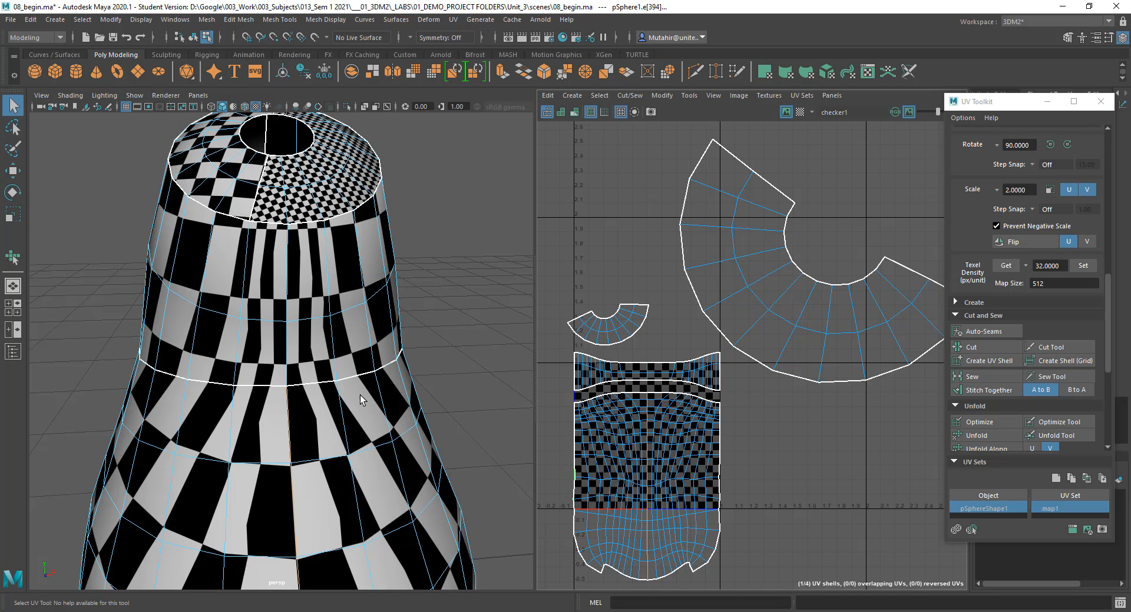
scroll(344, 389, down, 1)
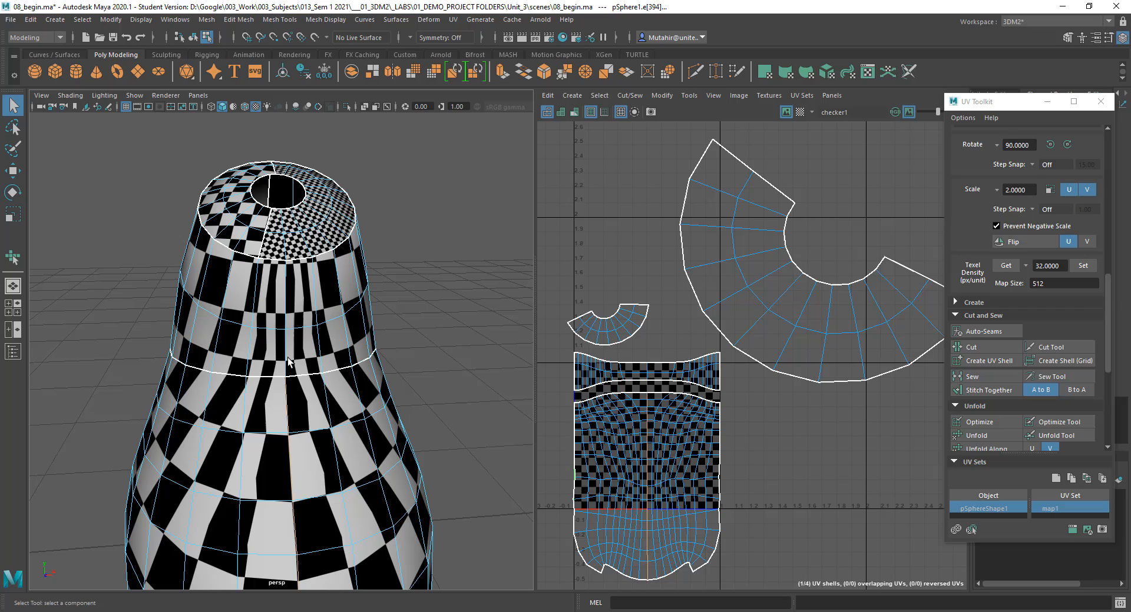
click(287, 357)
double_click(287, 316)
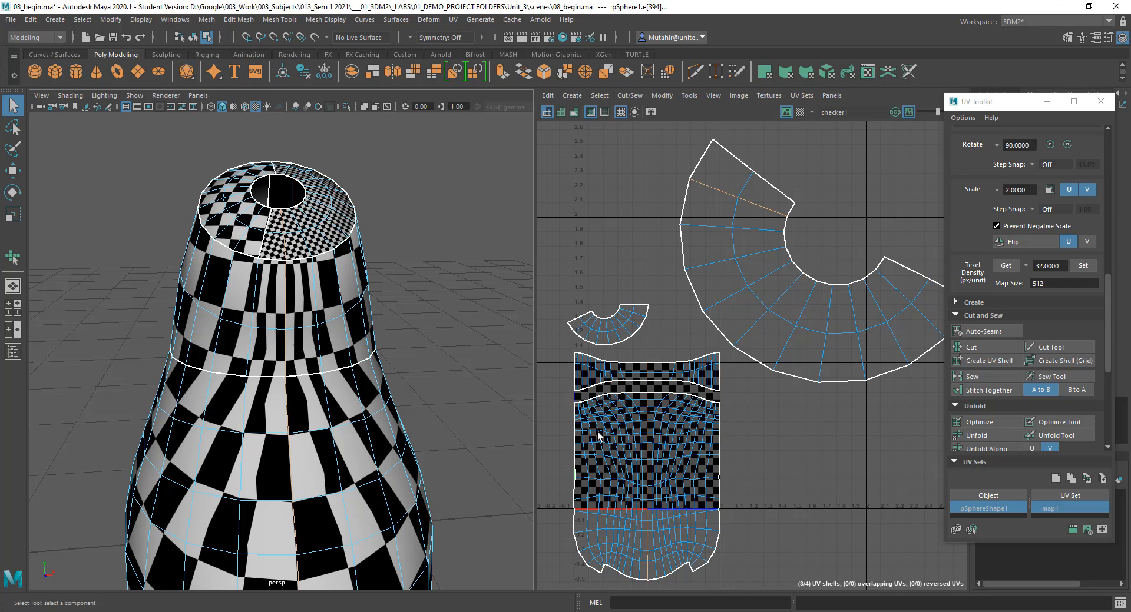
ctrl+drag(636, 395, 711, 591)
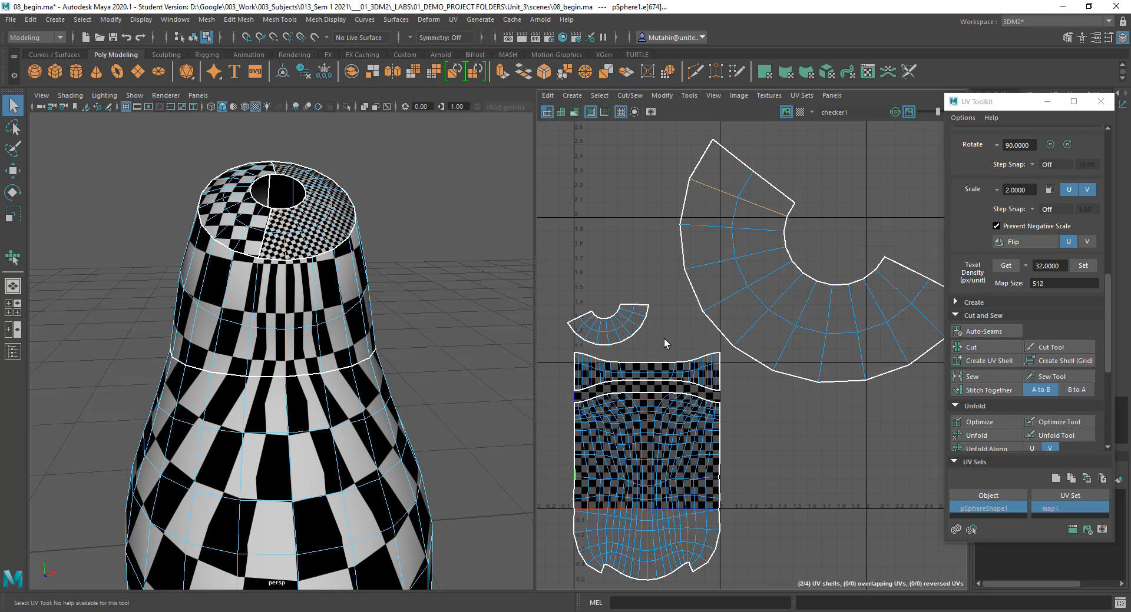
ctrl+drag(637, 352, 660, 407)
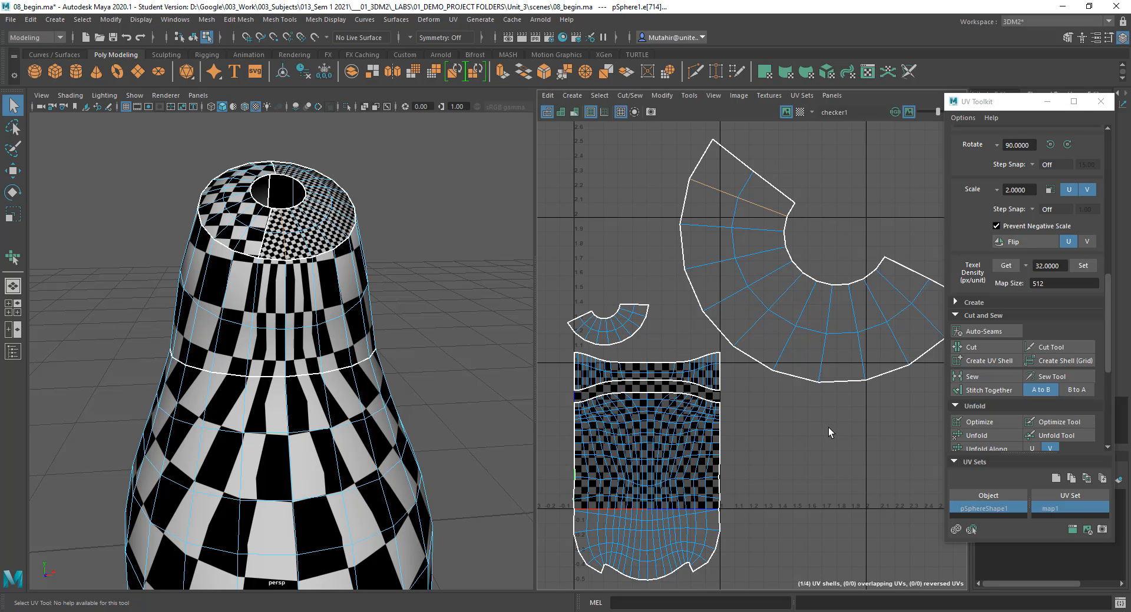
click(993, 345)
Step: Select the cut-off end segment of the large fan as a shell and move it well away from the fan
right_drag(752, 181, 716, 170)
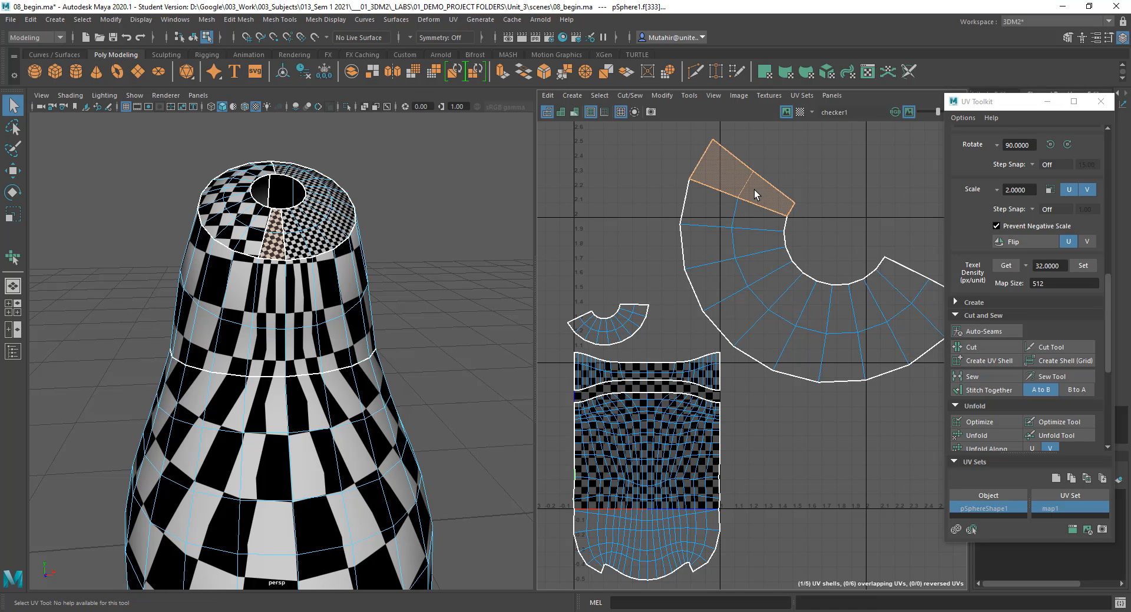
key(w)
drag(757, 185, 569, 156)
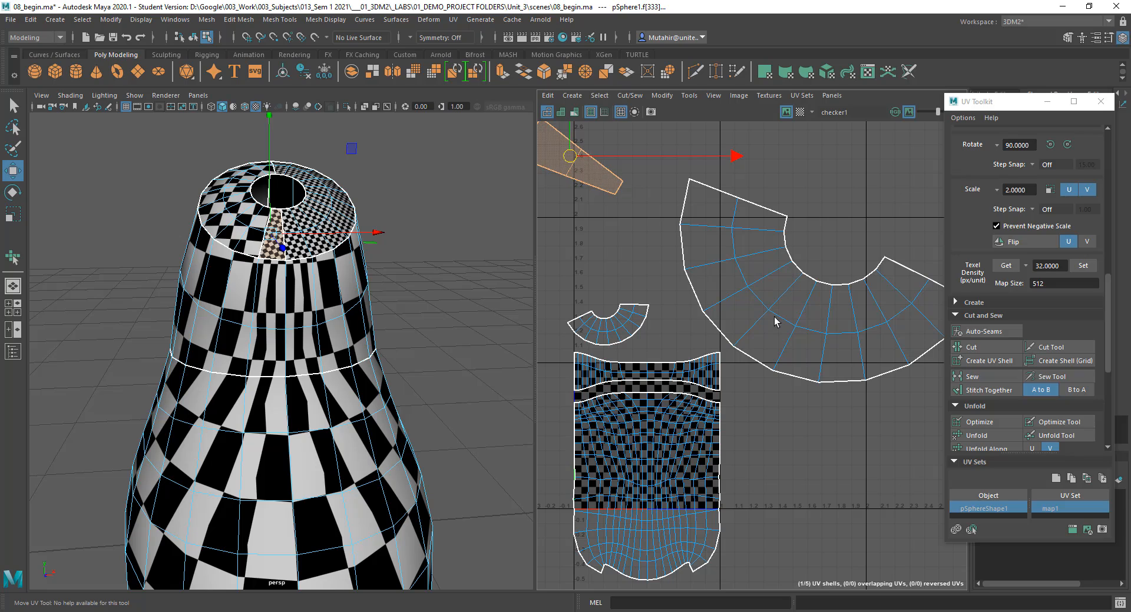
Step: Check which edges of the narrow band's upper border match the outer edges of the remaining large fan
right_drag(767, 358, 772, 315)
mouse_move(763, 358)
right_down()
mouse_move(763, 330)
mouse_move(761, 361)
right_up()
click(759, 361)
click(658, 366)
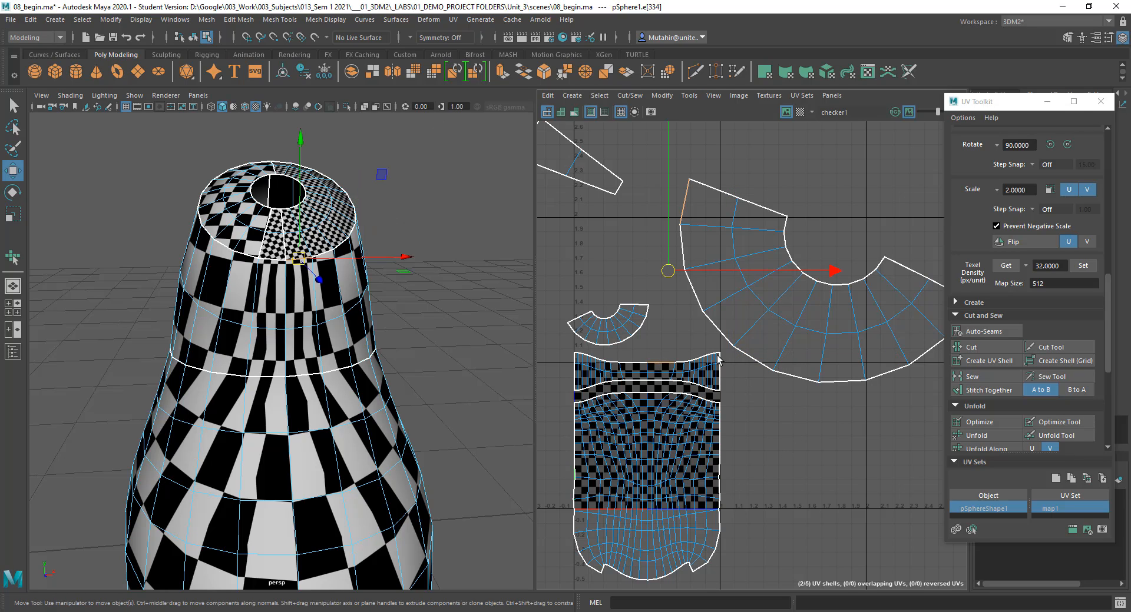
click(797, 375)
alt+middle_drag(880, 386, 857, 370)
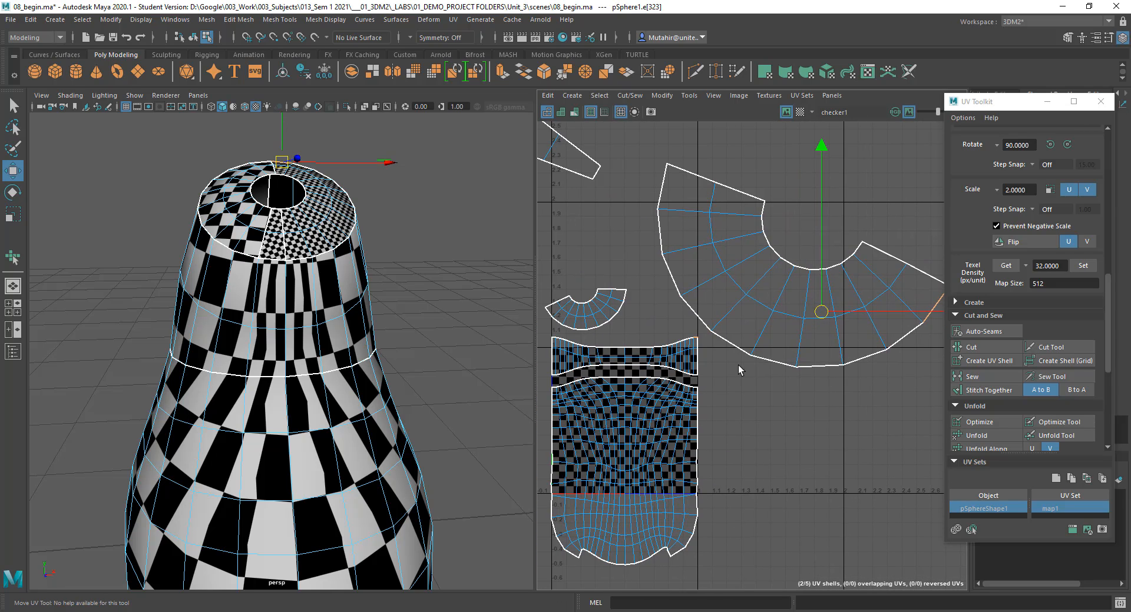
Step: Scale the large fan down to roughly the small fan's checker density and move it beside the small fan
alt+middle_drag(794, 298, 840, 294)
right_drag(841, 295, 820, 288)
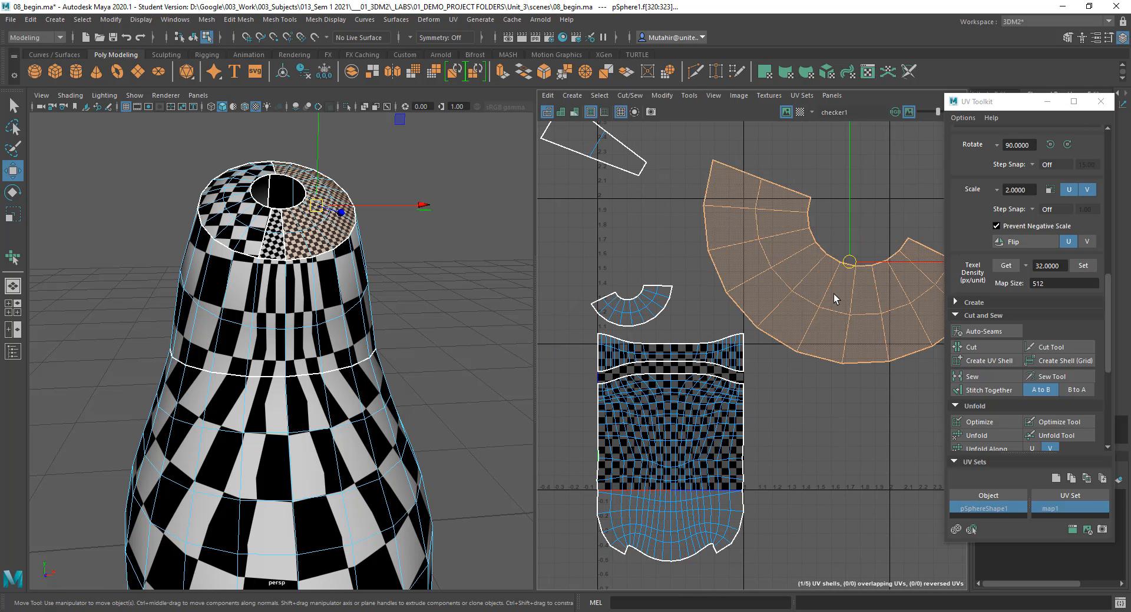
key(r)
drag(849, 263, 755, 295)
key(w)
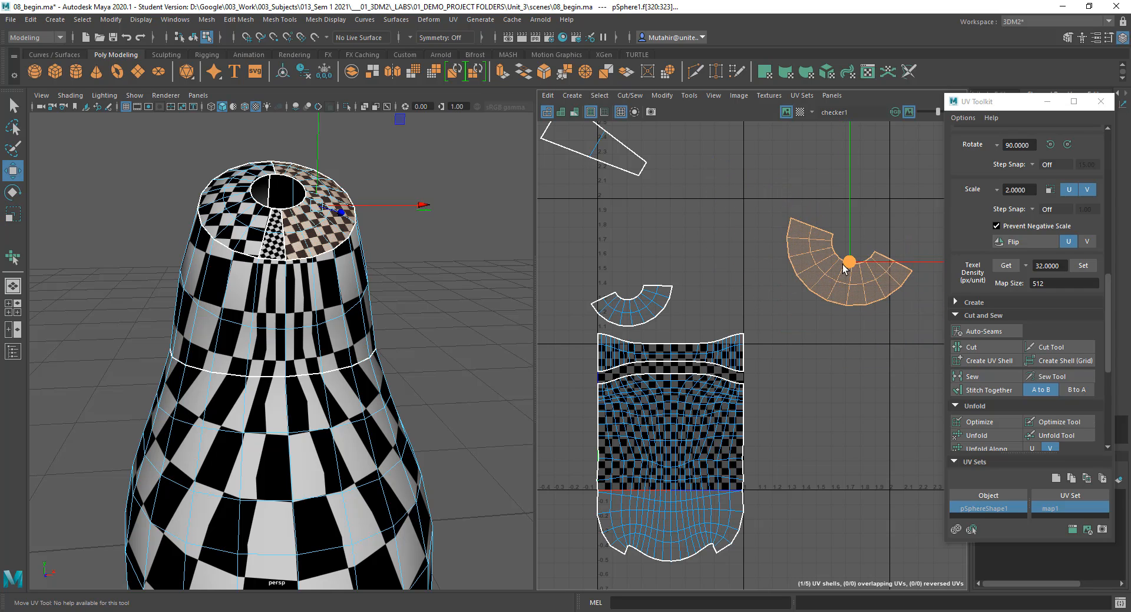
drag(849, 263, 733, 294)
Step: Rotate the scaled-down fan counterclockwise and nudge it slightly to sit just above the narrow band
key(e)
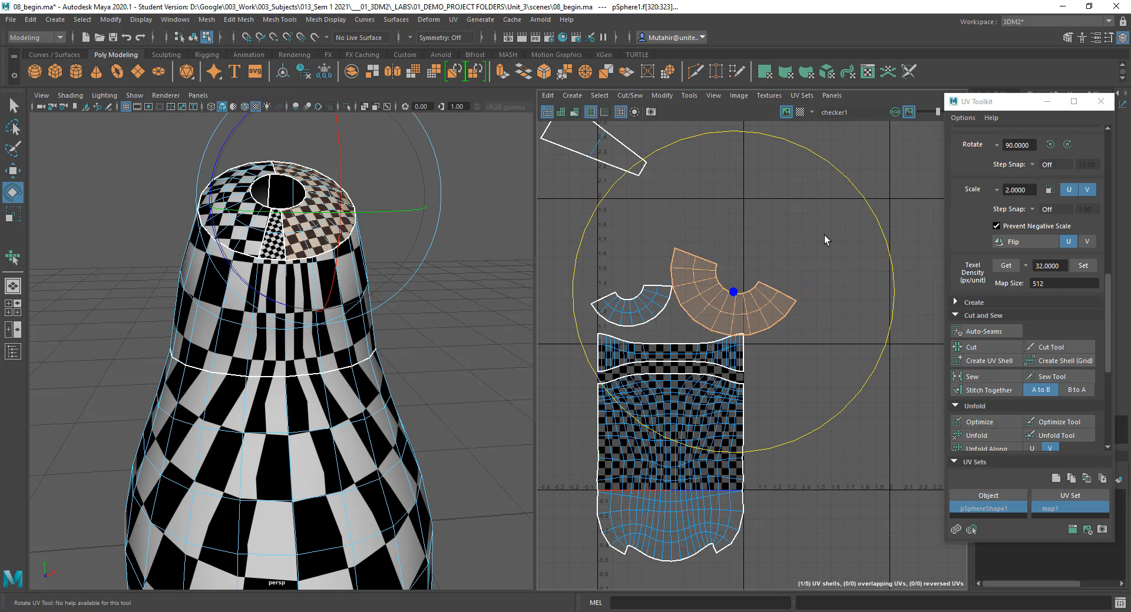
drag(857, 195, 730, 158)
key(w)
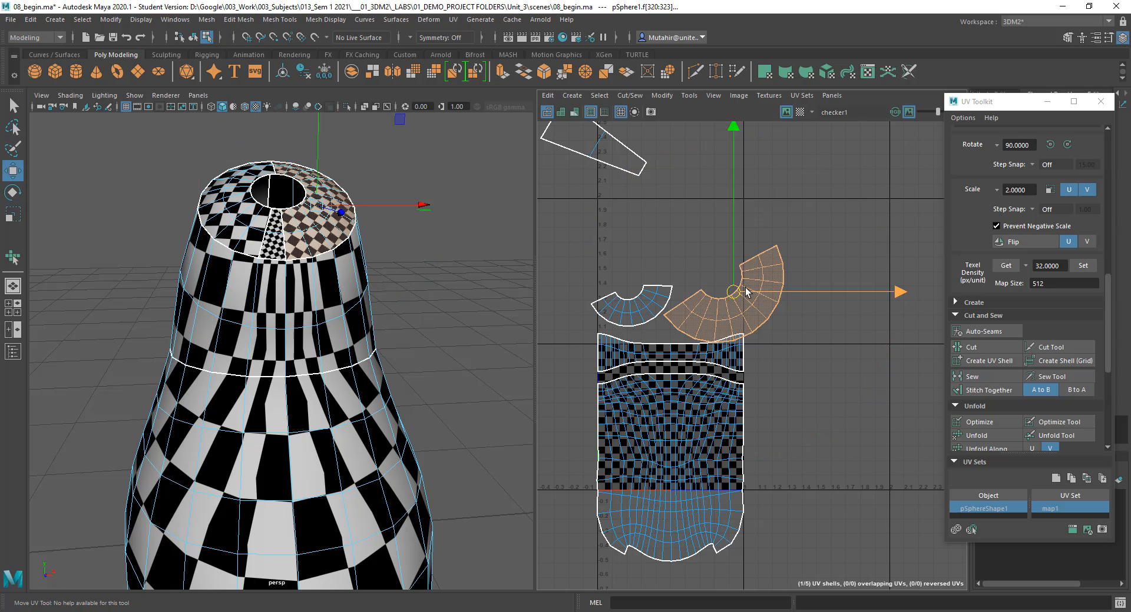
mouse_move(743, 291)
mouse_down()
mouse_move(728, 286)
mouse_move(743, 285)
mouse_up()
Step: Check which edges of the narrow band's upper border match the outer curved edges of the small fan
click(656, 303)
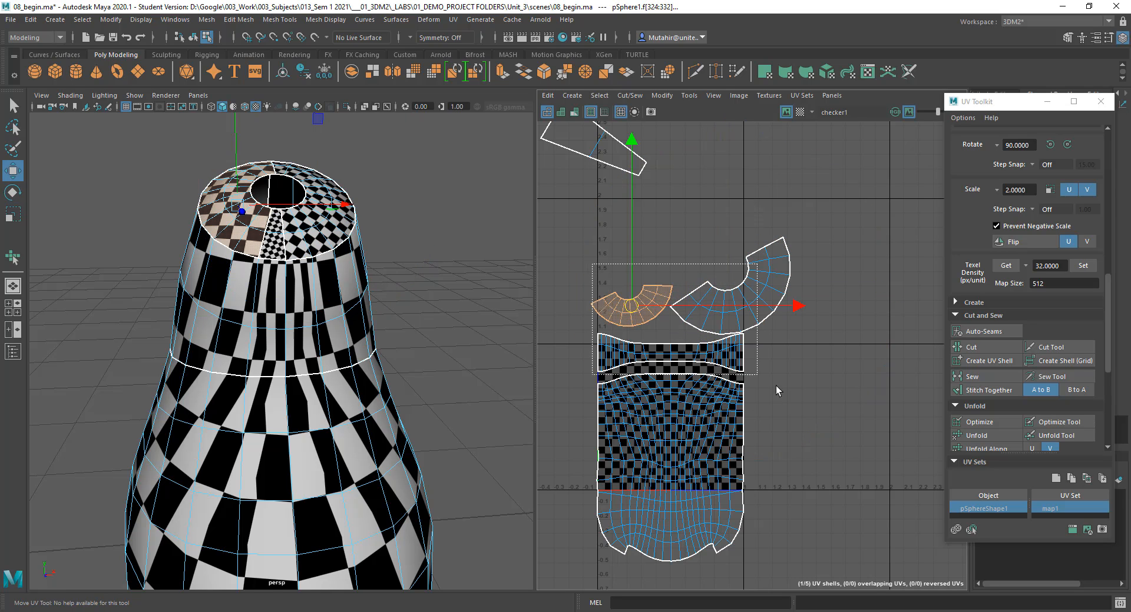
scroll(778, 391, up, 5)
alt+middle_drag(777, 391, 843, 391)
right_drag(666, 263, 666, 230)
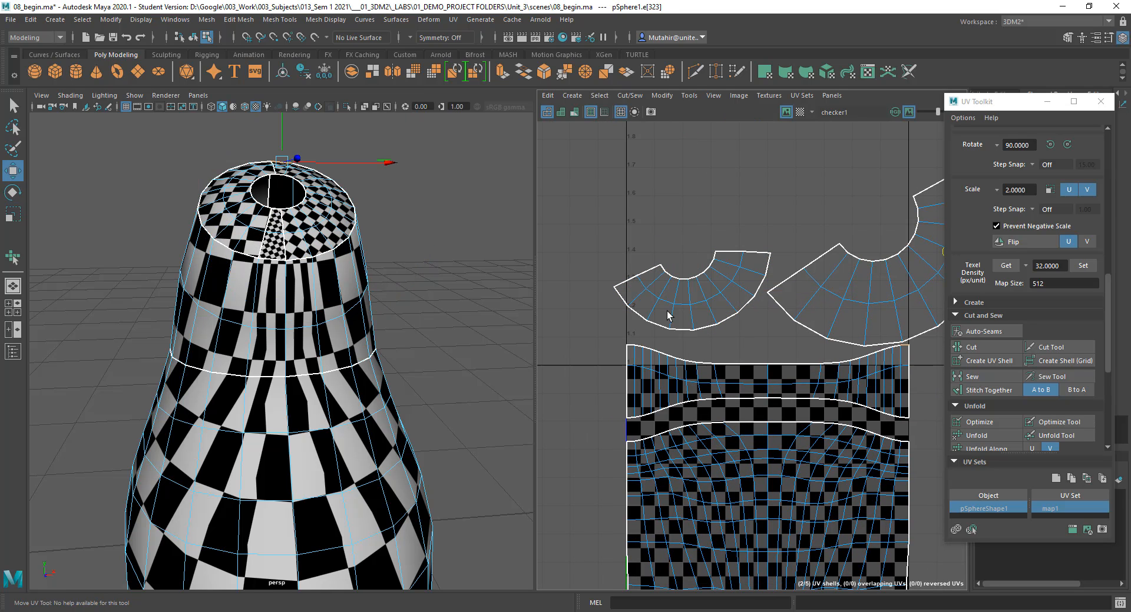
click(625, 302)
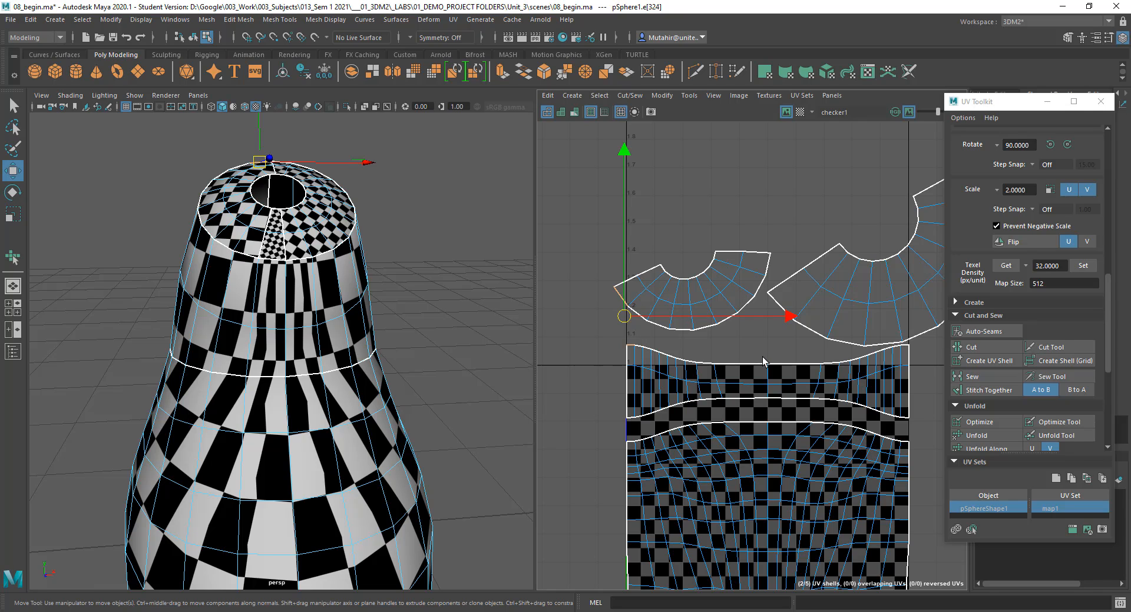
alt+middle_drag(763, 362, 742, 362)
key(q)
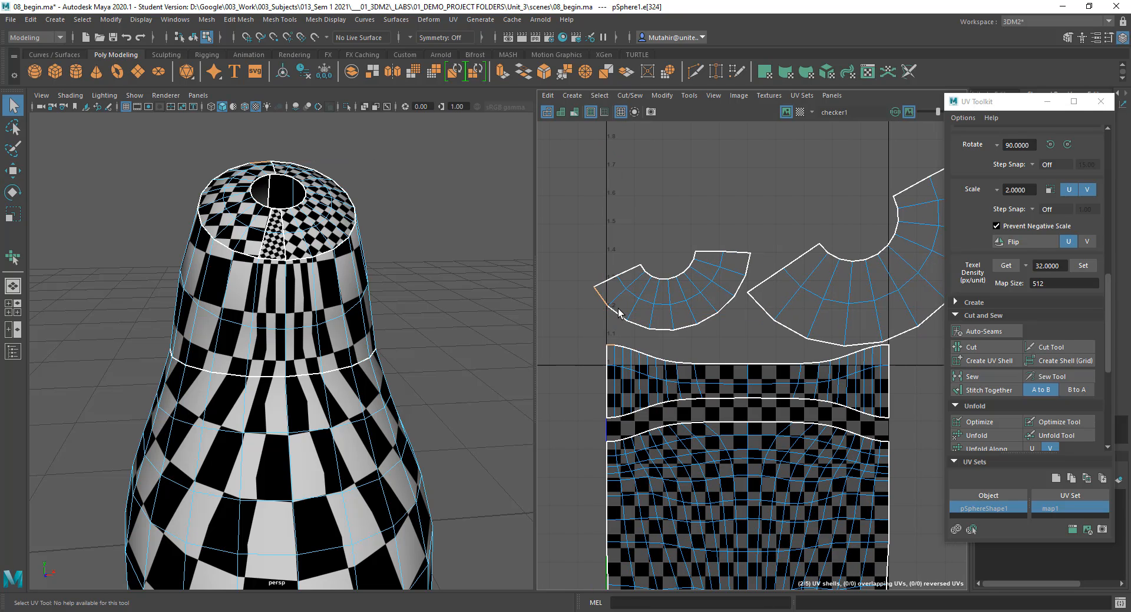
shift+drag(618, 310, 656, 332)
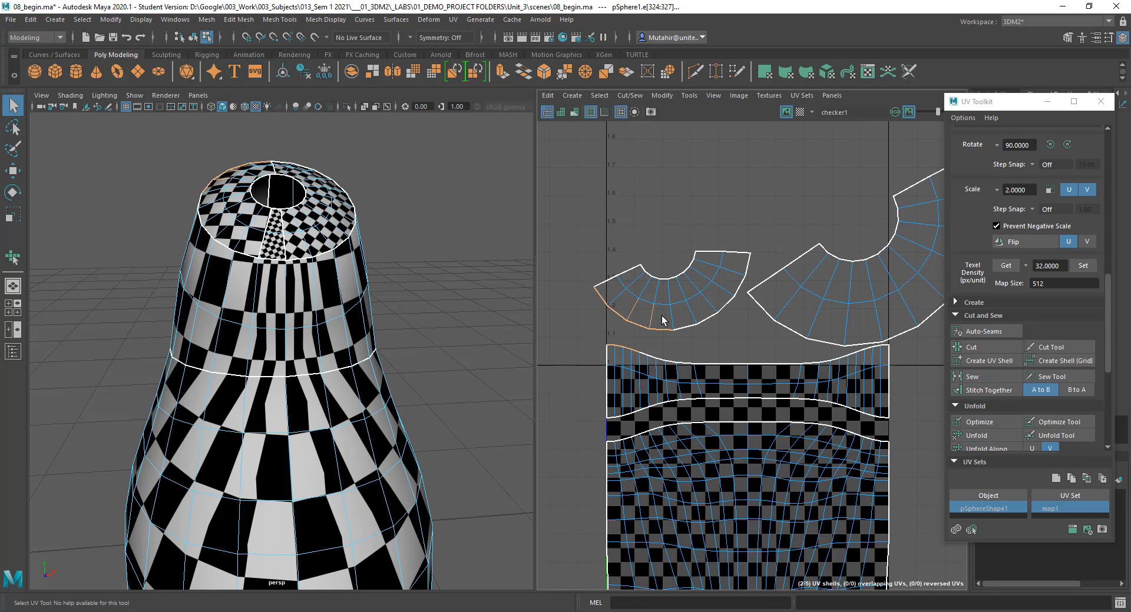
shift+click(740, 287)
shift+click(747, 266)
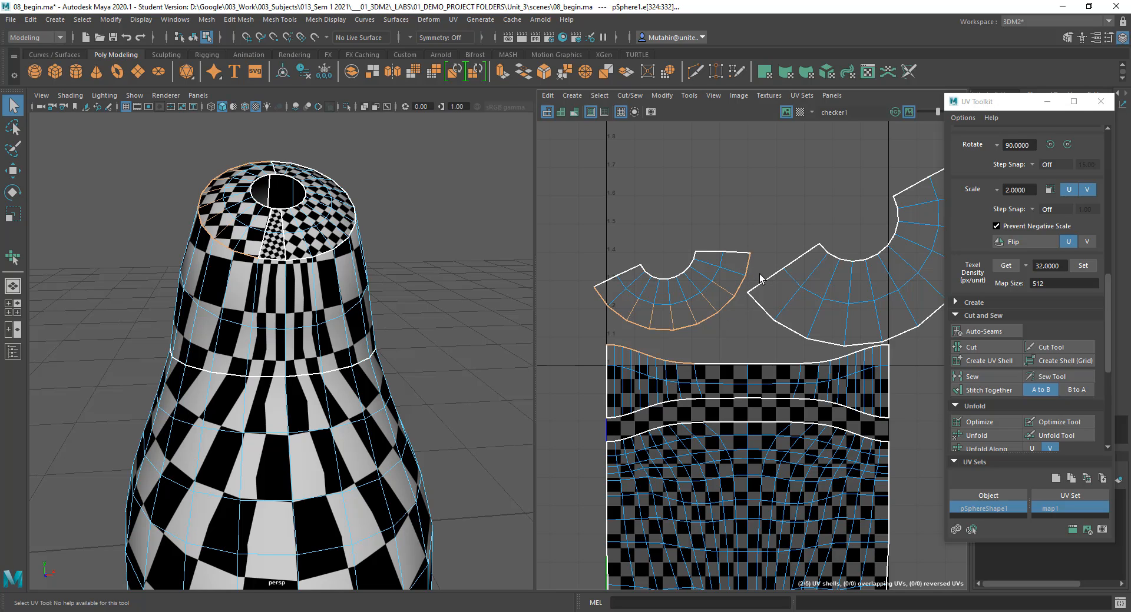
alt+middle_drag(739, 233, 736, 297)
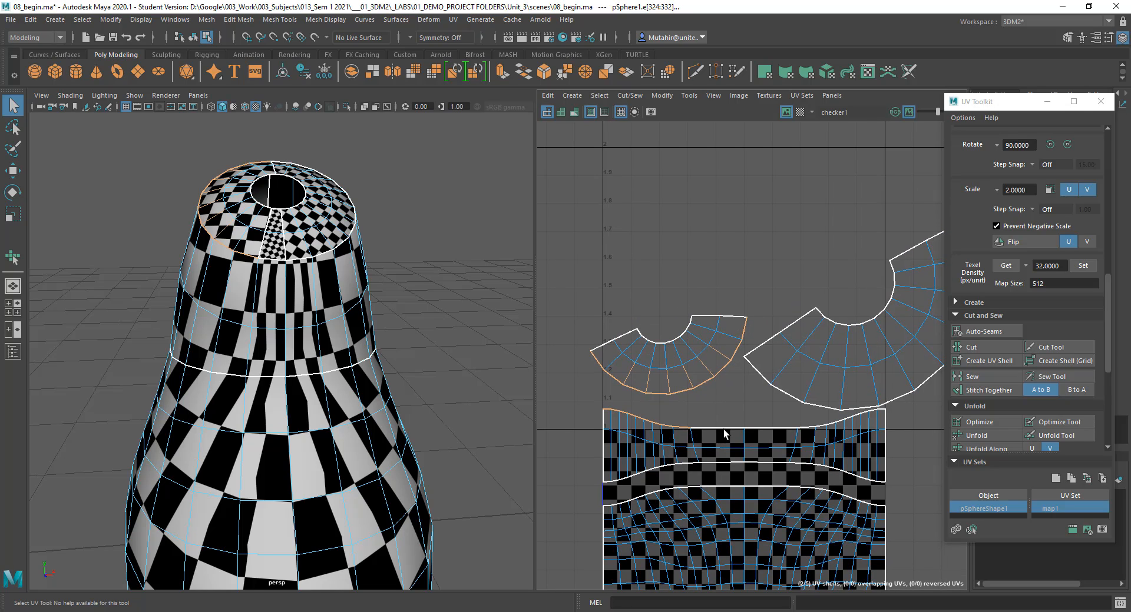
click(723, 430)
Step: Select the cut-off wedge segment as a shell and rotate it nearly upright with its wide end facing down
alt+middle_drag(729, 339, 699, 395)
scroll(690, 346, down, 3)
scroll(700, 396, down, 1)
right_drag(645, 221, 596, 206)
key(e)
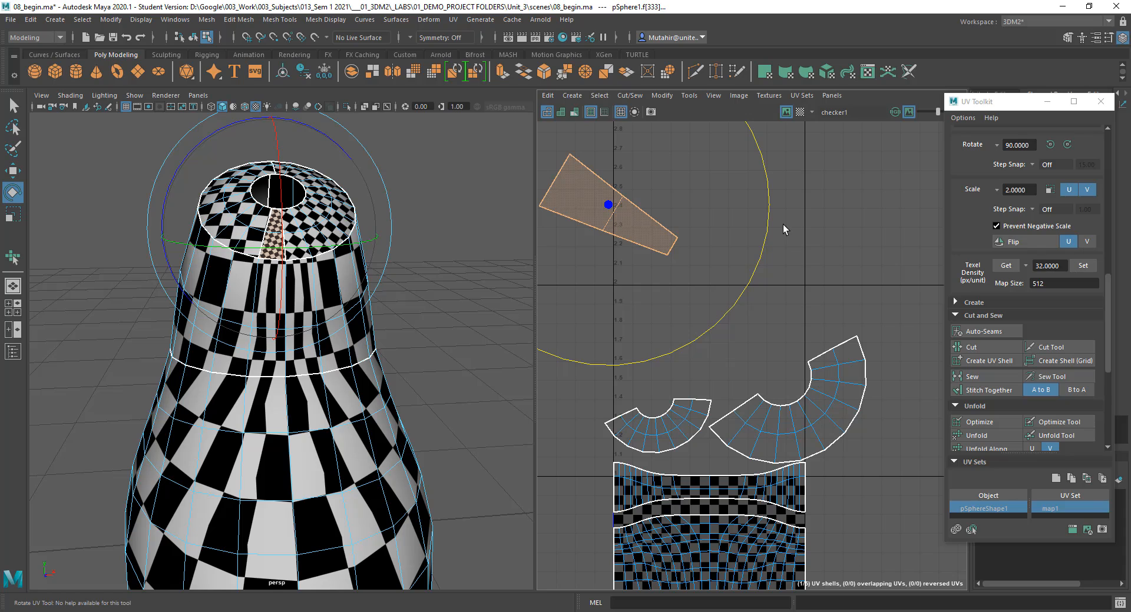
drag(771, 220, 568, 165)
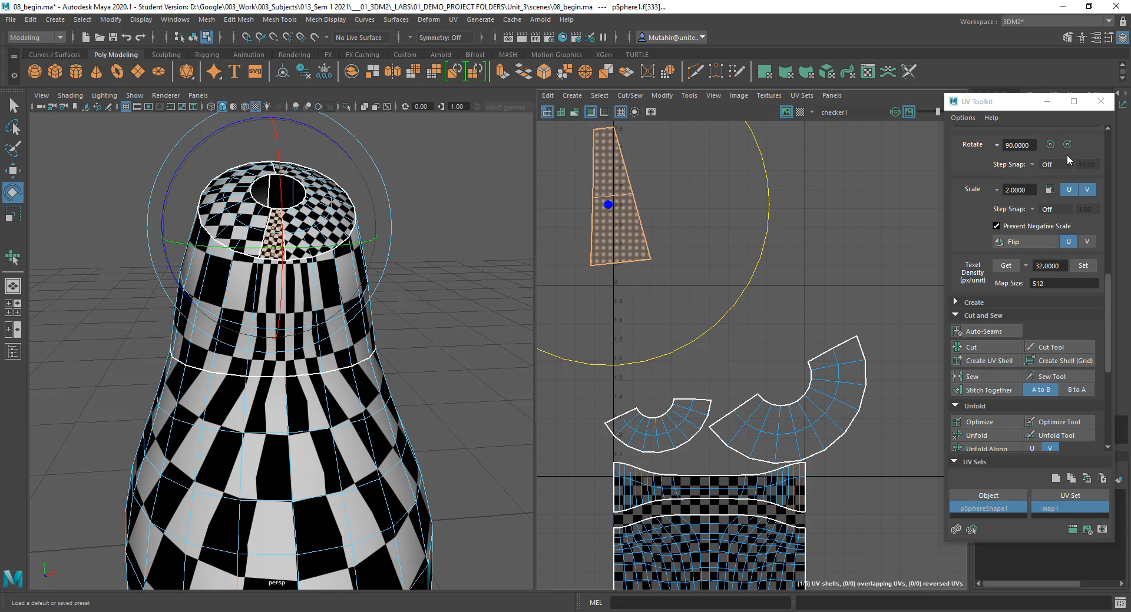
click(997, 146)
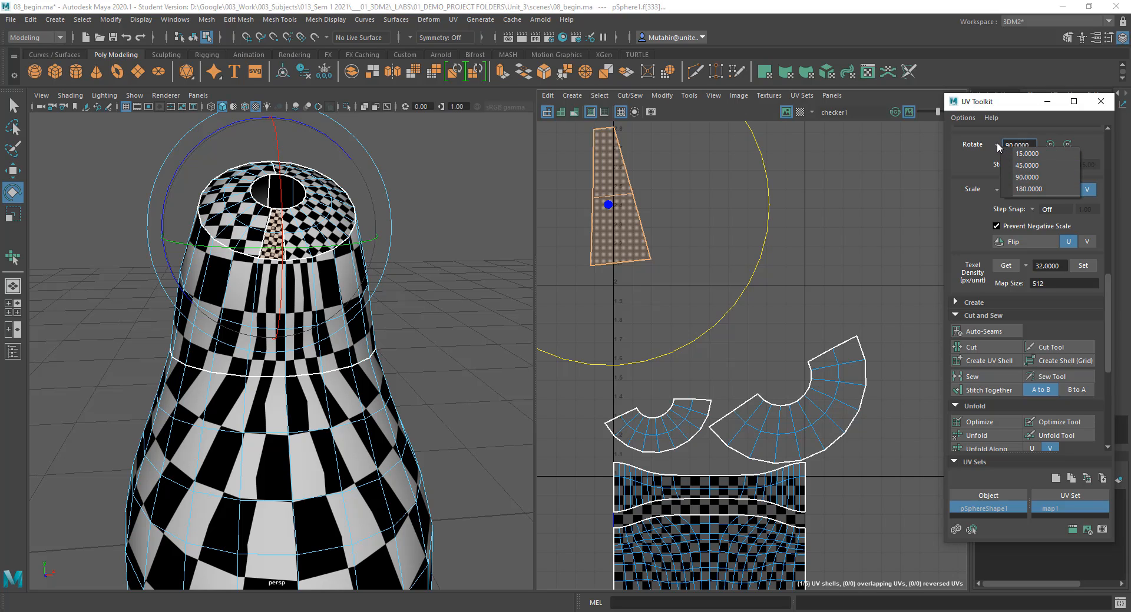
click(629, 220)
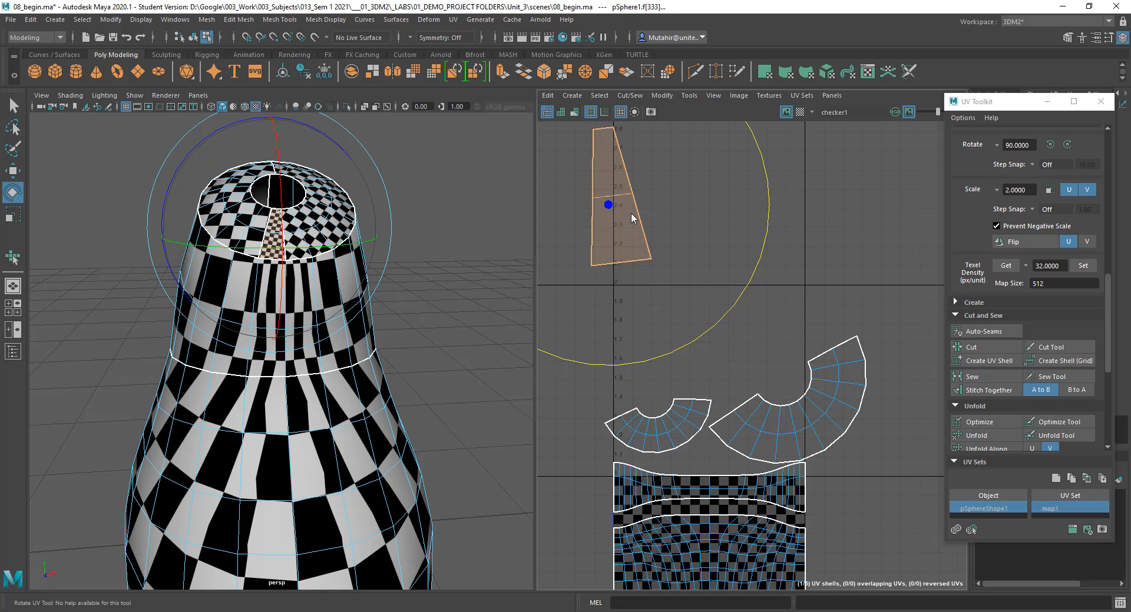
Step: Move the wedge segment down to just above the middle of the narrow band and rotate it slightly to level its wide end
key(w)
drag(607, 203, 688, 402)
key(e)
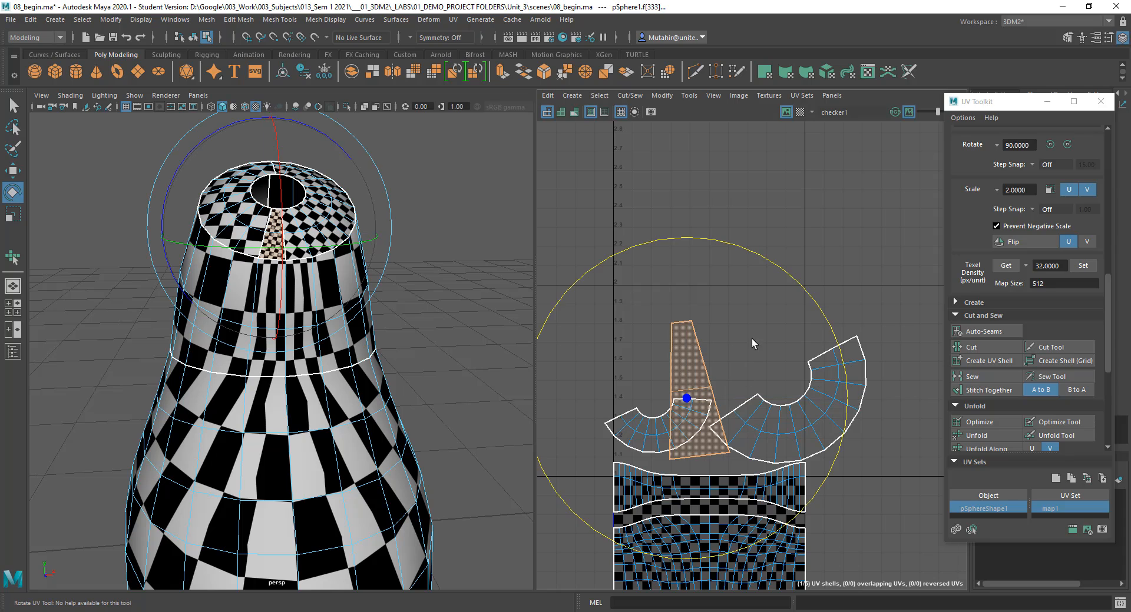
drag(794, 285, 801, 306)
key(q)
scroll(778, 539, up, 5)
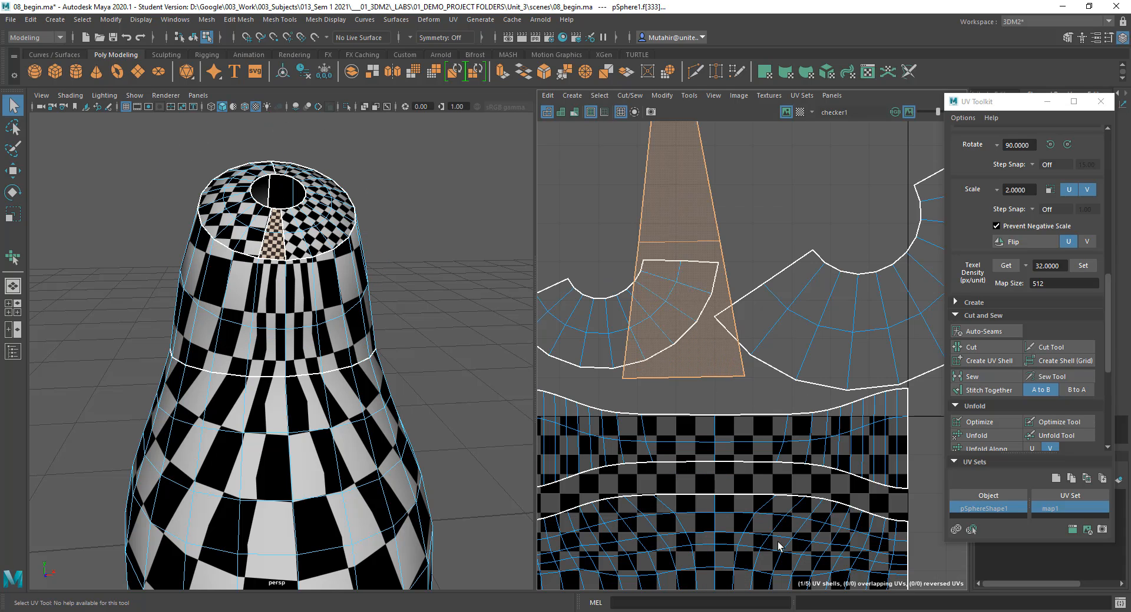
alt+middle_drag(778, 548, 786, 551)
Step: Stitch the wedge segment's wide bottom edge to the matching edge on the narrow band's upper border
right_drag(672, 350, 676, 307)
click(686, 377)
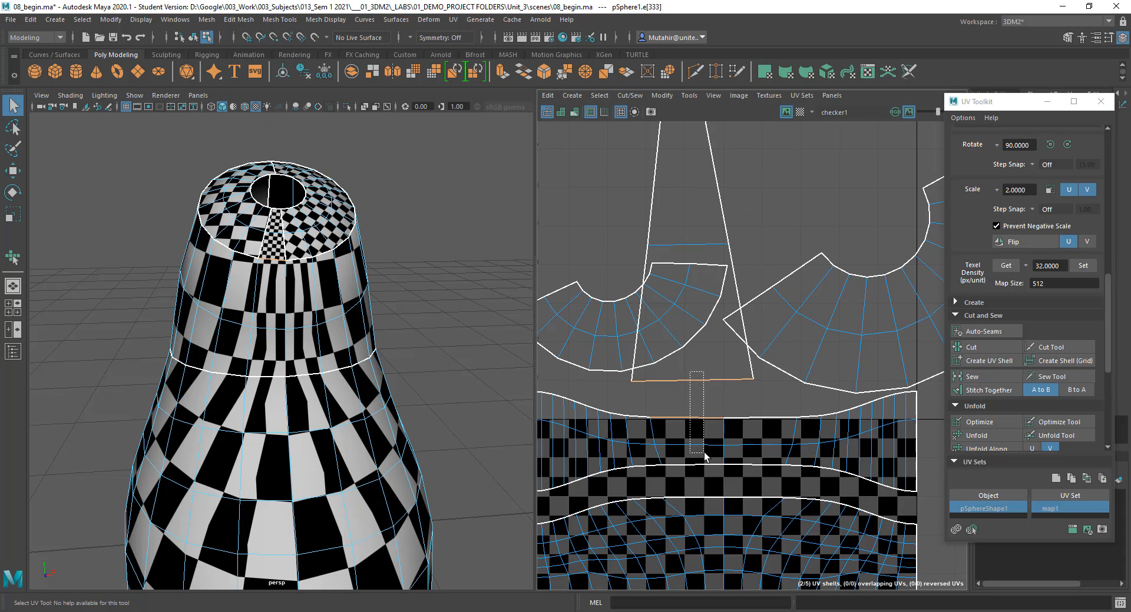
shift+click(689, 444)
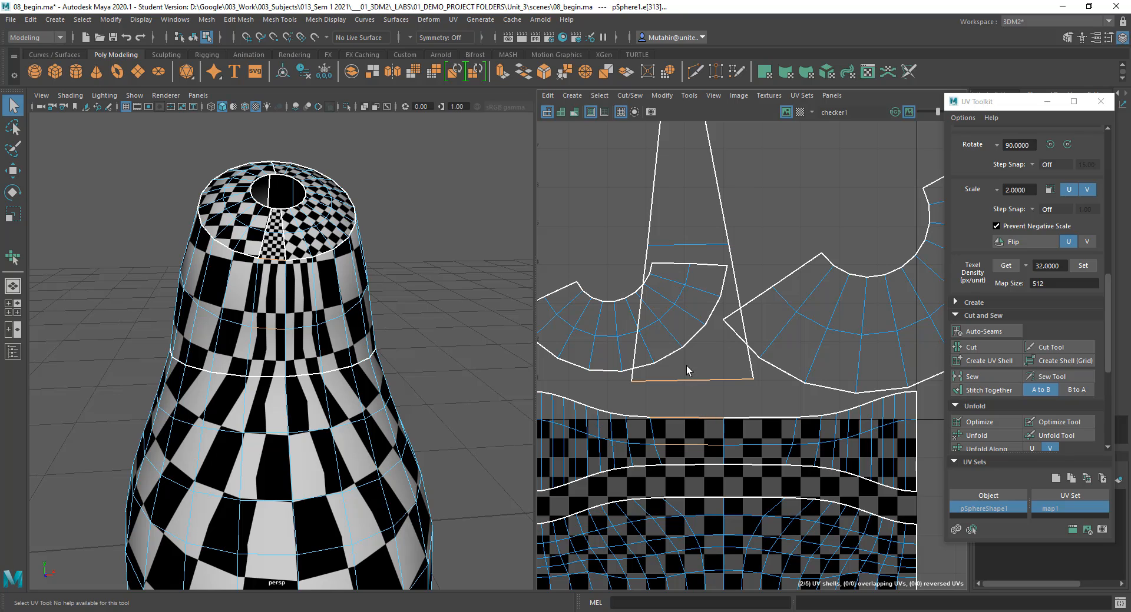
click(987, 390)
alt+middle_drag(713, 420, 750, 412)
alt+right_drag(750, 412, 748, 402)
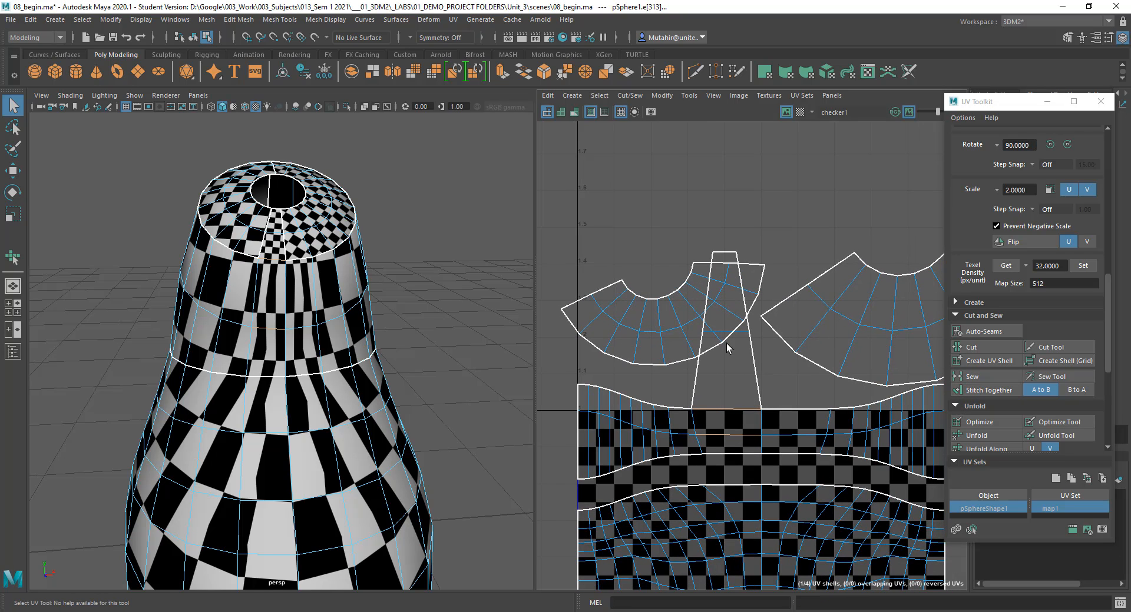
Step: Check the wedge's side edge against the small fan, then move the small fan's shell sideways clear of the wedge
click(707, 267)
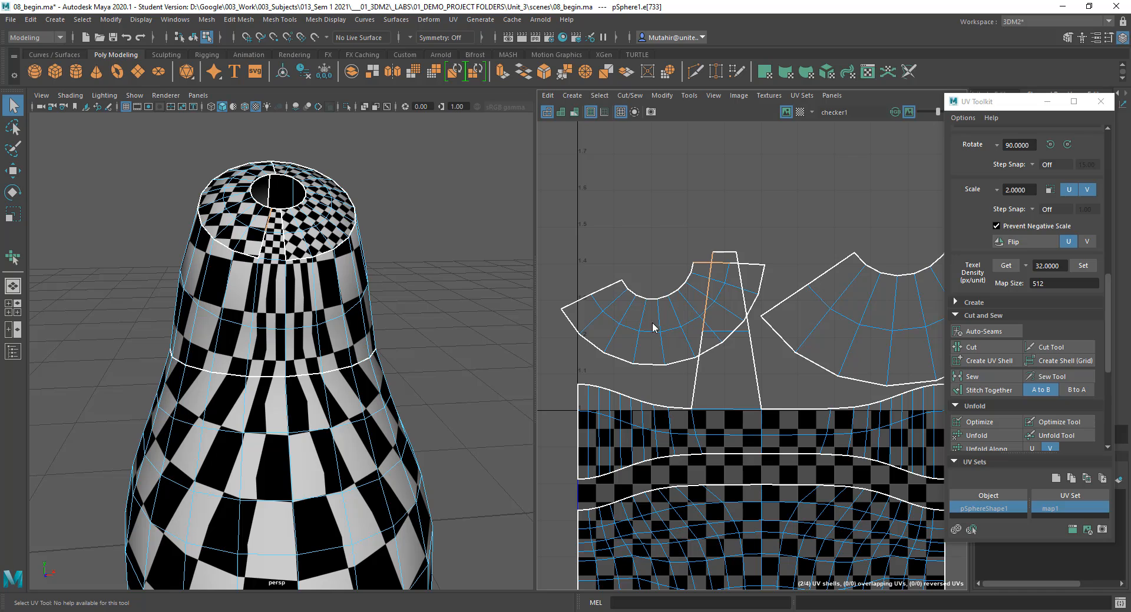
right_drag(651, 323, 599, 309)
click(633, 317)
key(w)
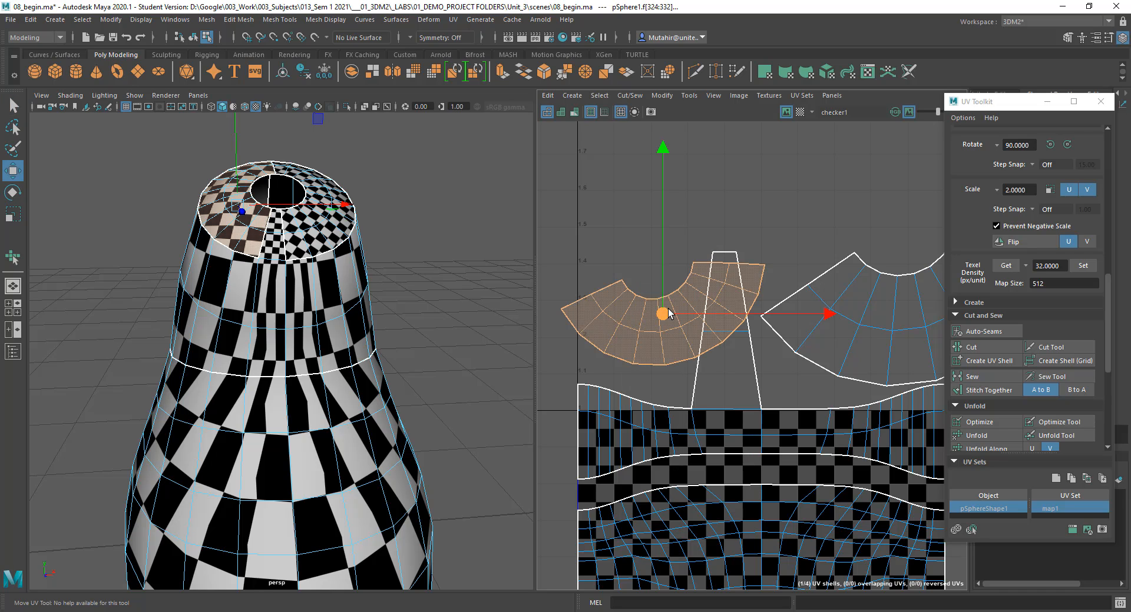
drag(669, 313, 593, 313)
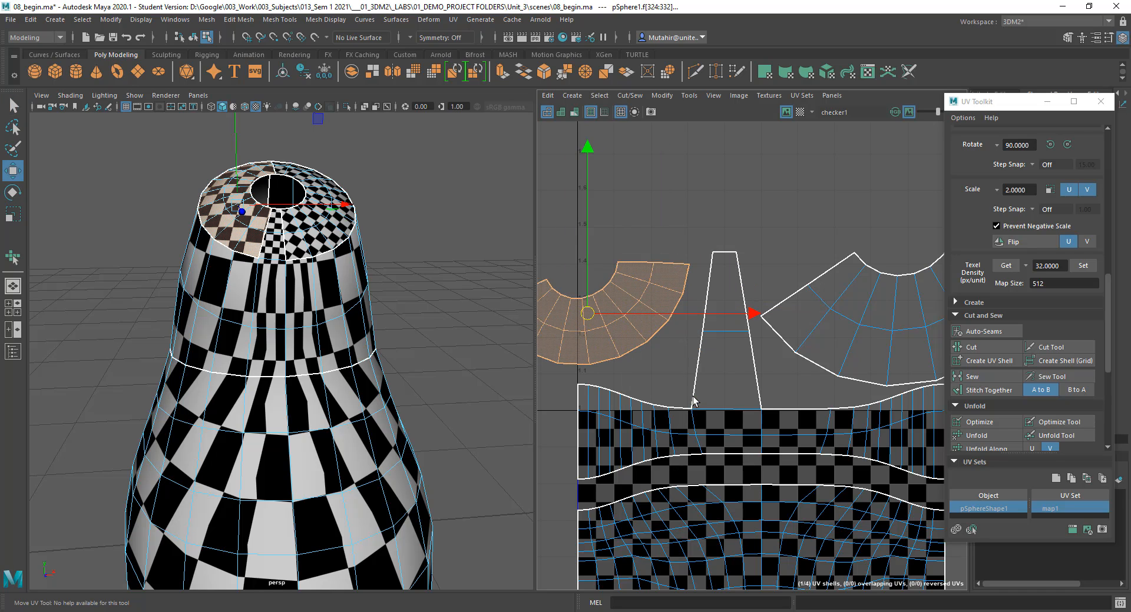
alt+middle_drag(692, 401, 773, 334)
Step: Select only the outer curved edges of the small fan and stitch them to the narrow band's upper border
right_drag(713, 302, 636, 296)
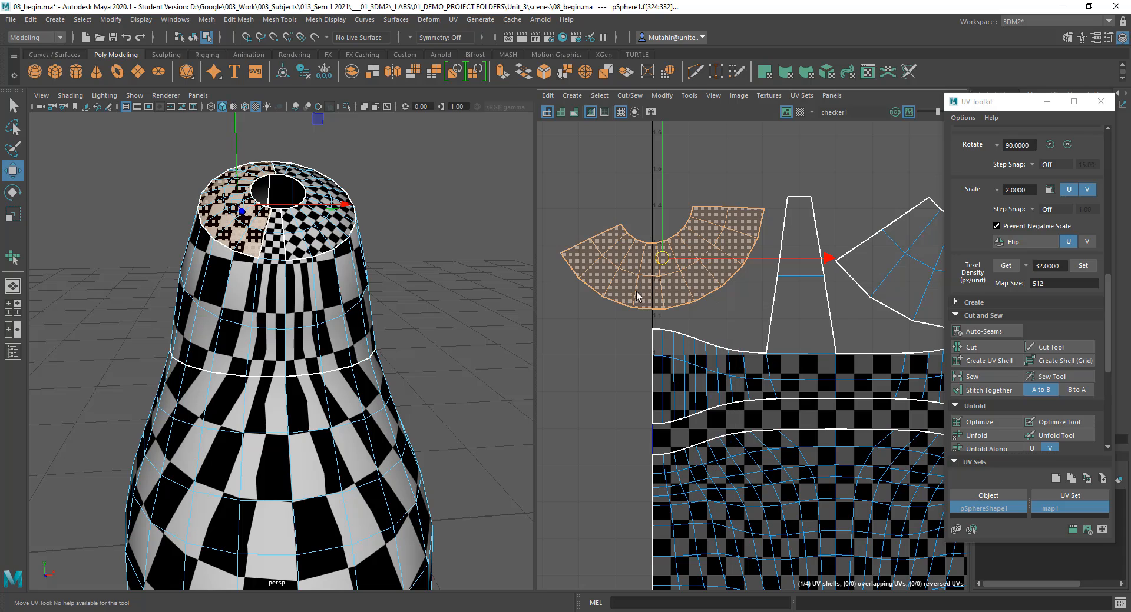
click(622, 306)
key(w)
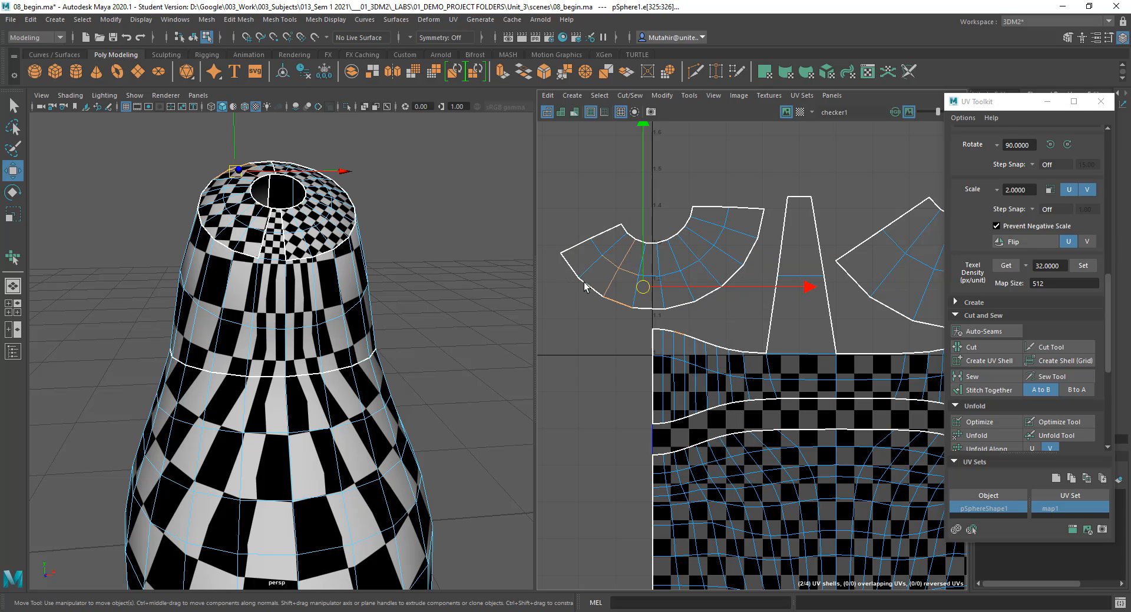
shift+double_click(570, 269)
ctrl+shift+drag(646, 295, 709, 321)
key(q)
key(ctrl+z)
ctrl+shift+click(650, 306)
ctrl+shift+click(672, 304)
ctrl+shift+drag(710, 283, 767, 235)
click(1006, 392)
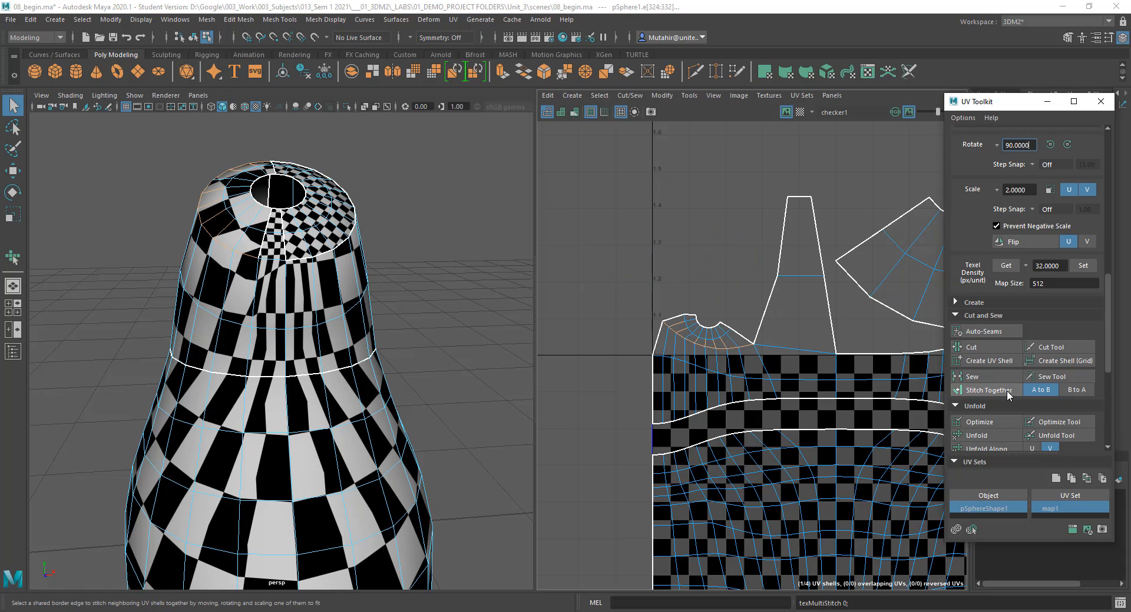
alt+middle_drag(807, 356, 698, 340)
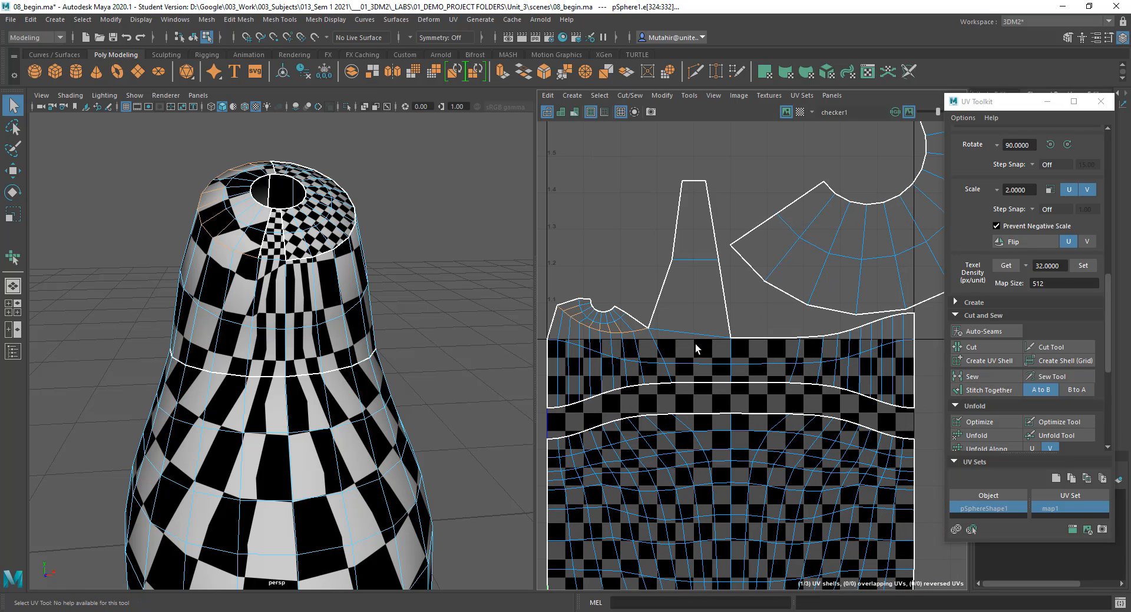
Step: Select the outer curved edges of the large fan along with their matching edges on the narrow band
alt+middle_drag(764, 308, 677, 312)
scroll(710, 291, down, 1)
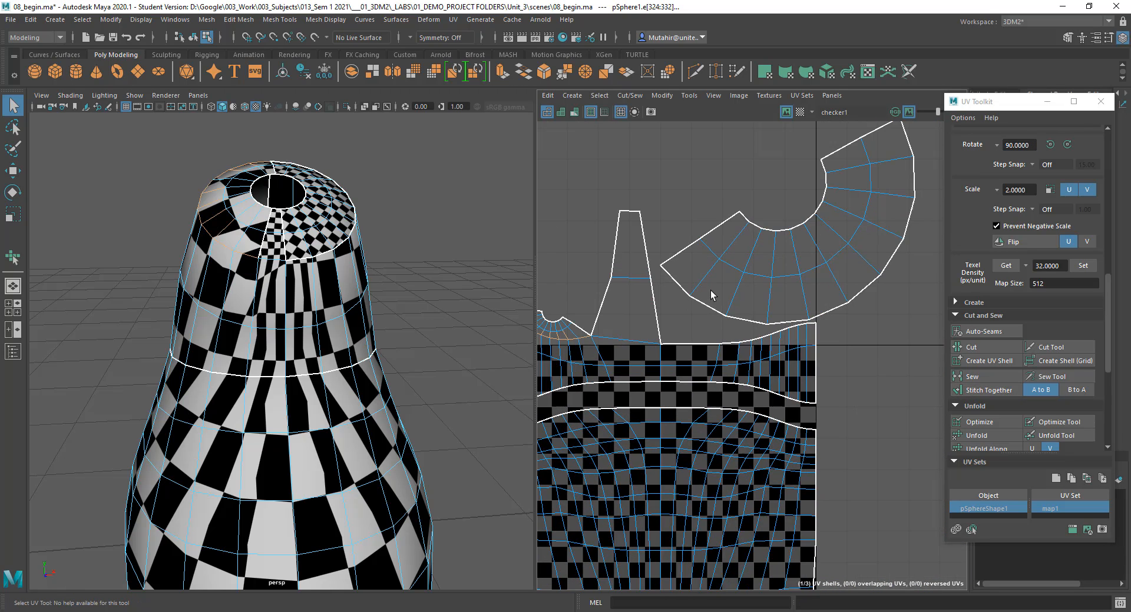
drag(695, 307, 810, 330)
scroll(833, 386, down, 2)
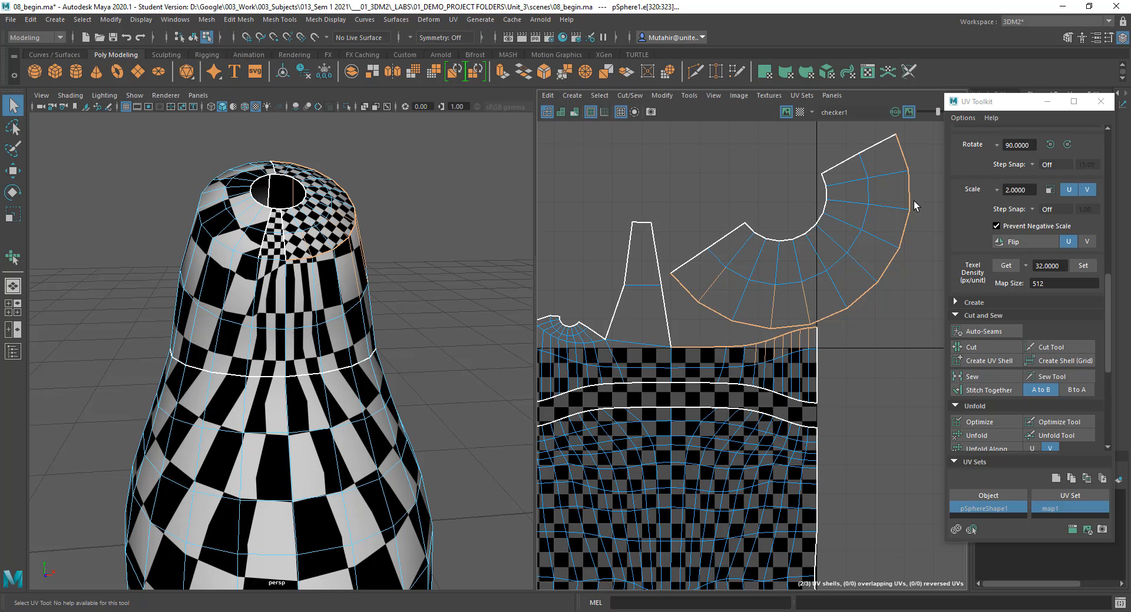
Step: Try stitching the large fan and band in the A to B direction, including with the band's extra inner edges deselected, undoing each attempt
click(996, 391)
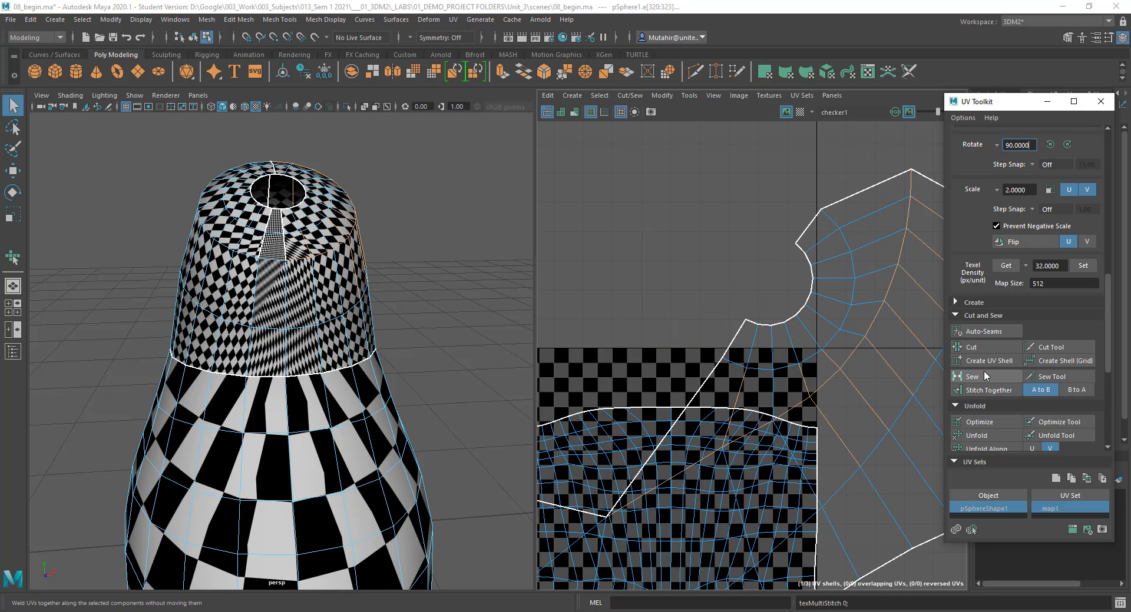
key(ctrl+z)
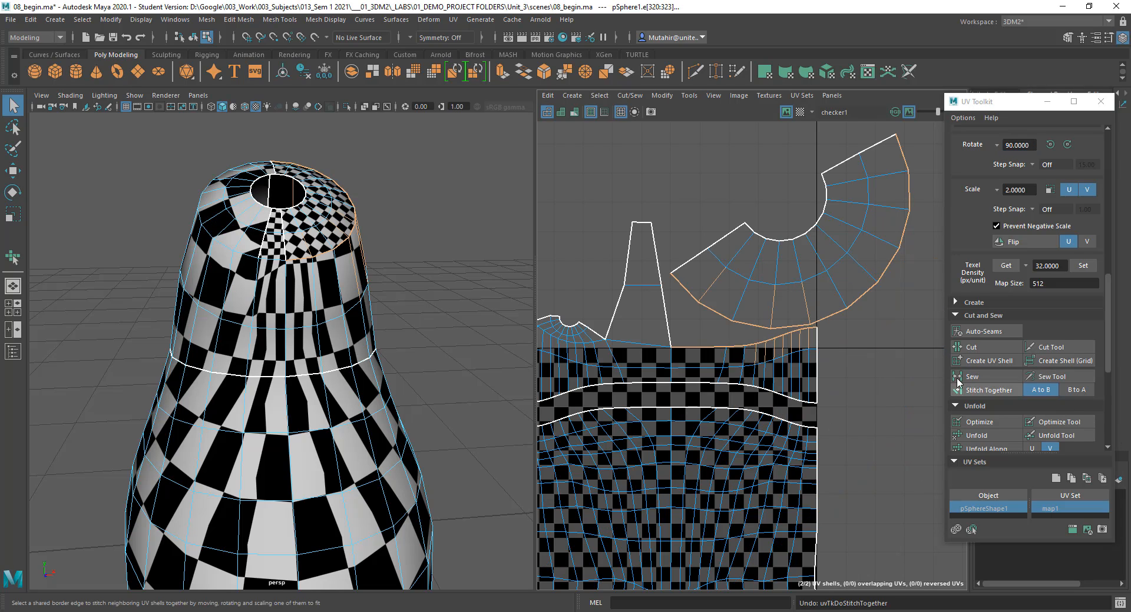
drag(713, 381, 830, 338)
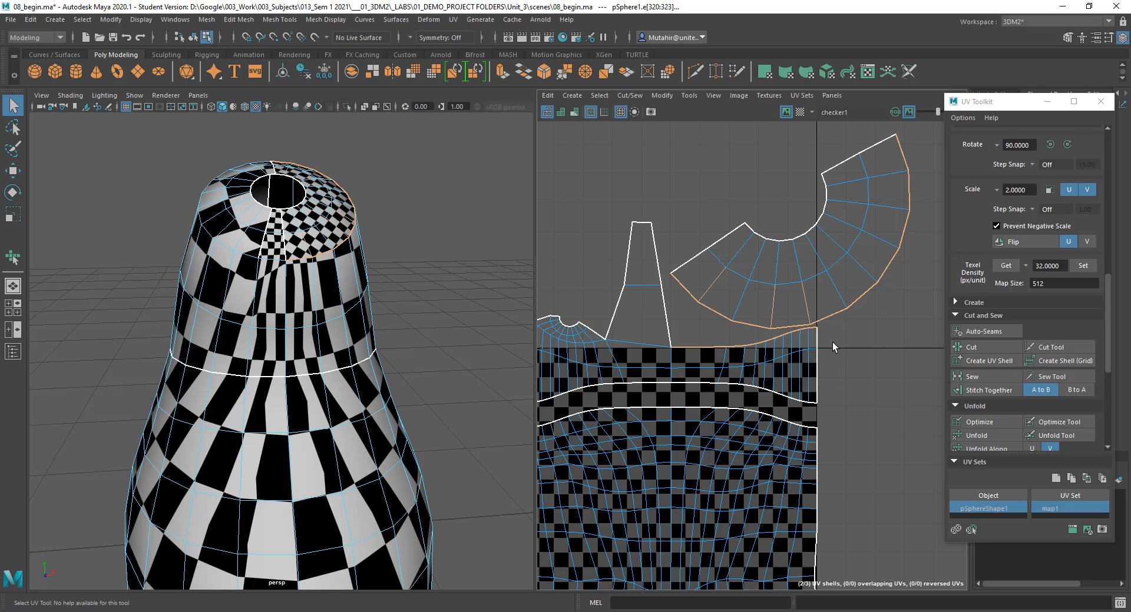
click(1000, 393)
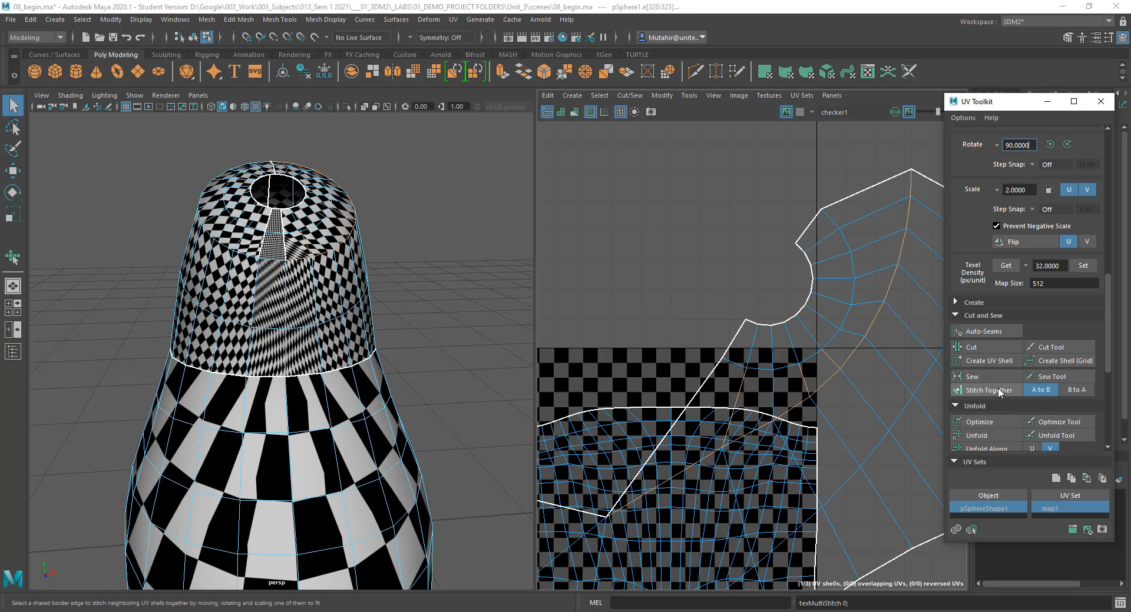
key(ctrl+z)
Step: Set the stitch direction to B to A and stitch the large fan's outer edges to the narrow band
click(1076, 391)
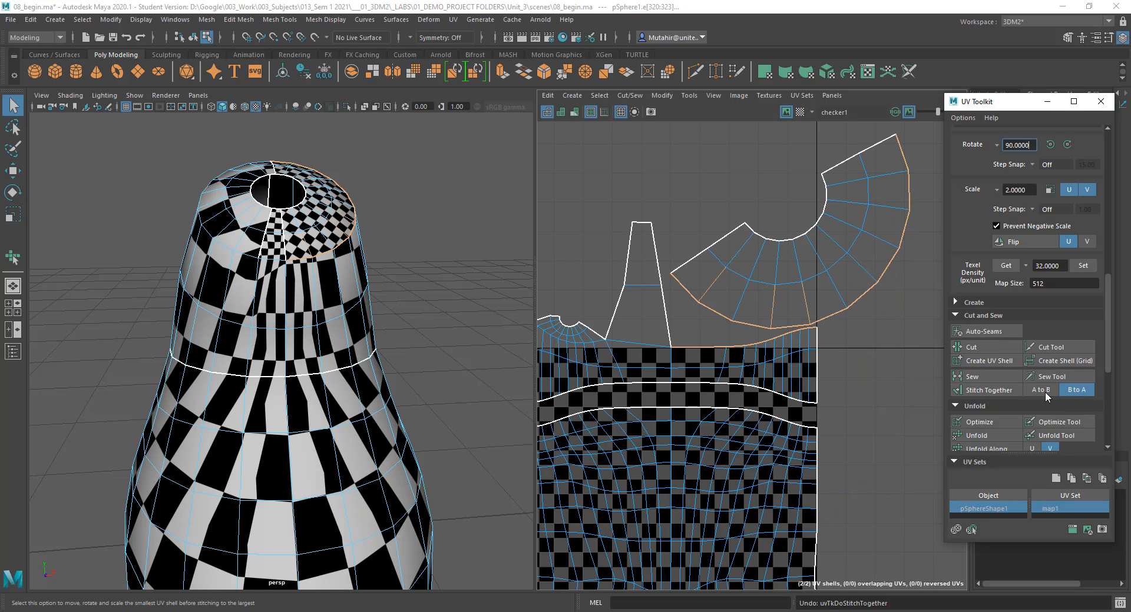
click(989, 390)
alt+middle_drag(675, 347, 703, 335)
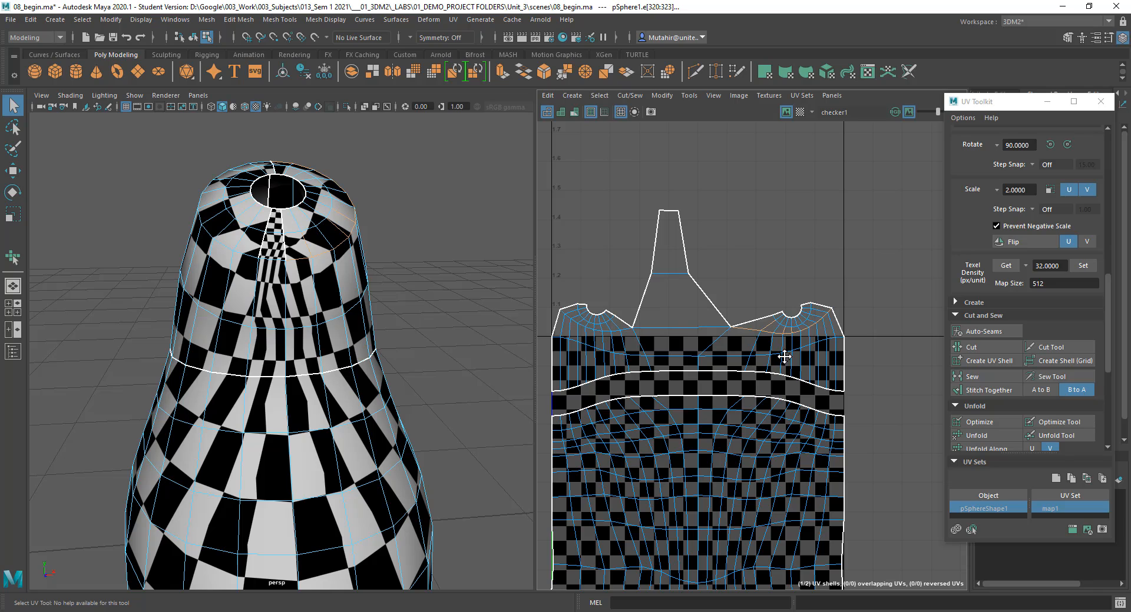
scroll(784, 357, down, 2)
Step: Select the wedge's side edge facing the small fan and stitch it to the small fan's matching end edge
right_drag(645, 301, 648, 281)
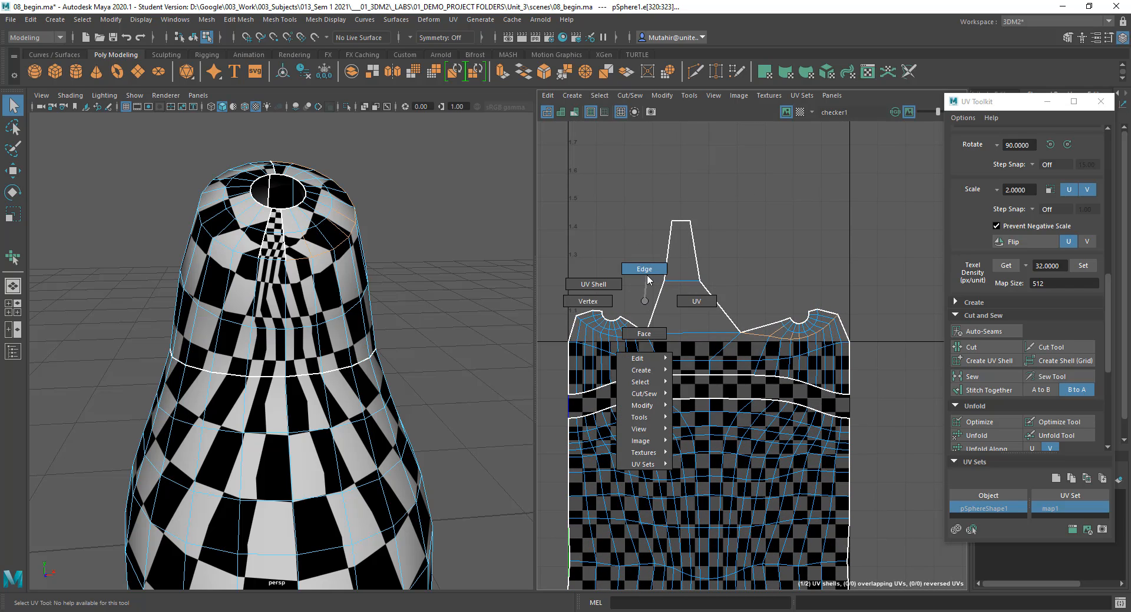
click(656, 268)
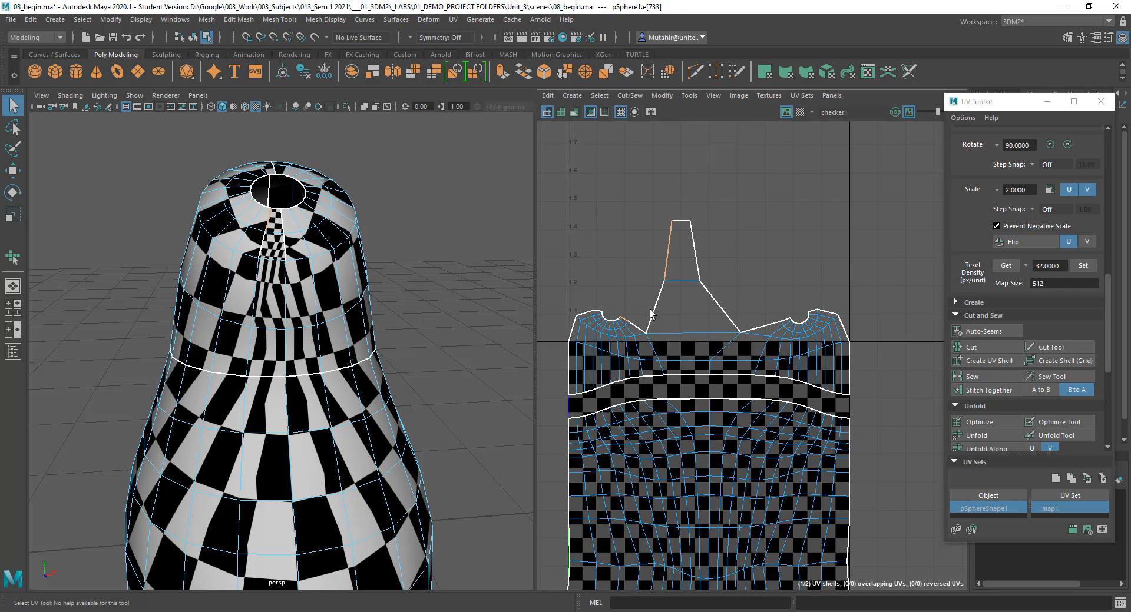
click(1000, 391)
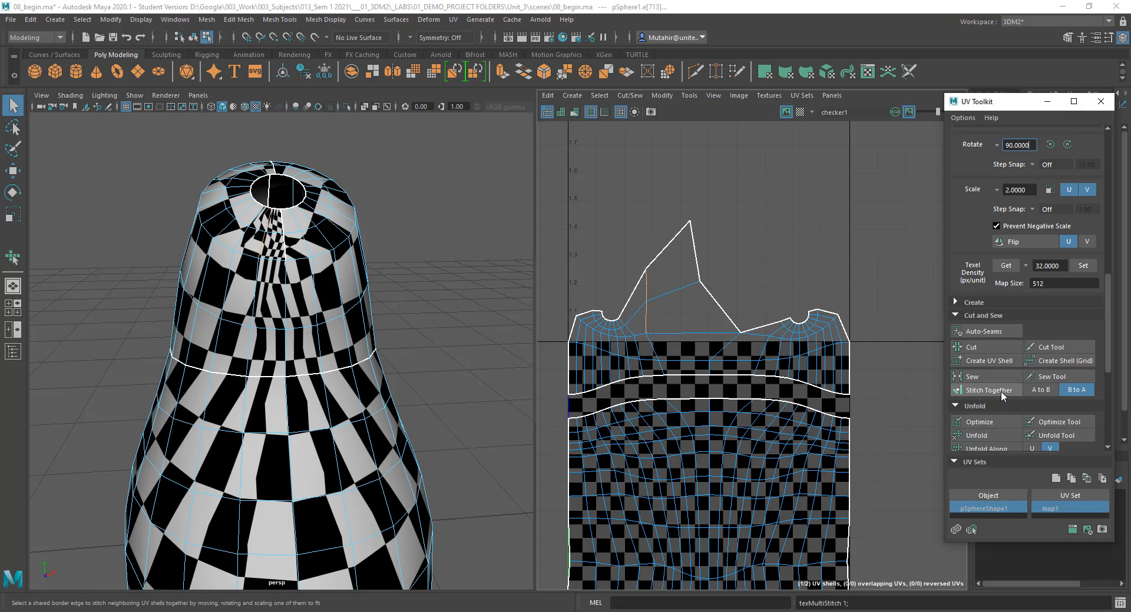
alt+middle_drag(751, 285, 738, 282)
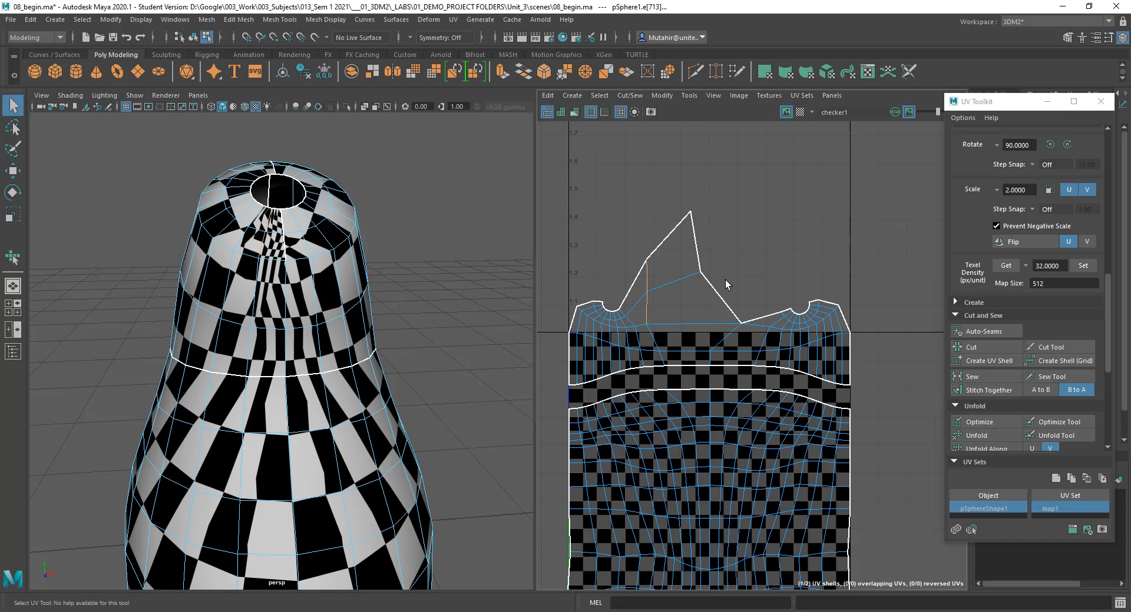
Step: Stitch the wedge's remaining open edges together in the B to A direction, then move the stitched vertical edge inward to the cap's centre line
click(718, 299)
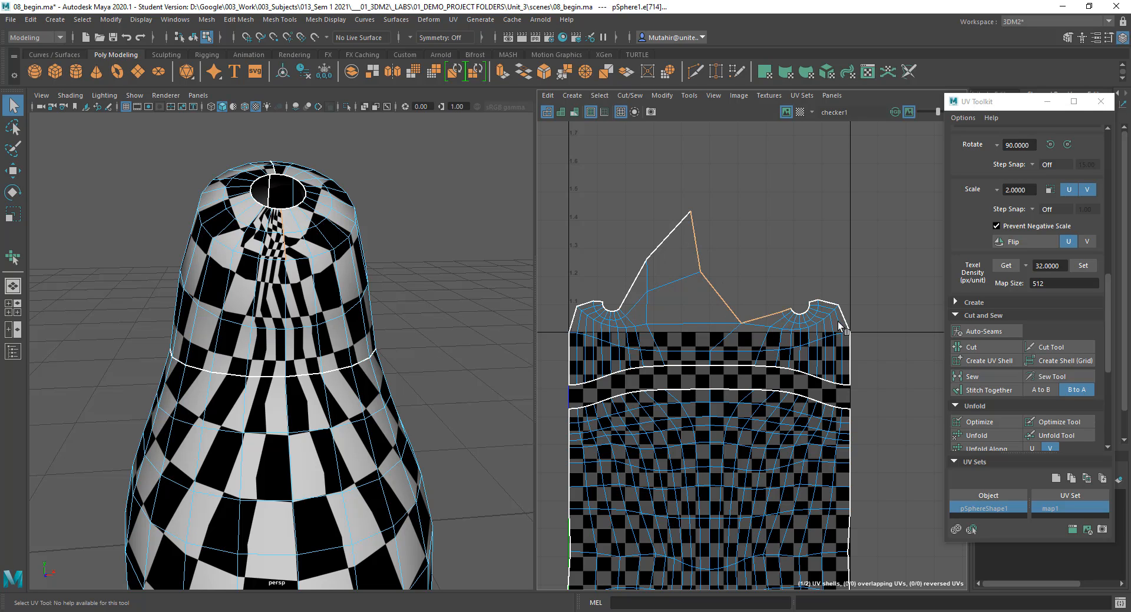
click(983, 387)
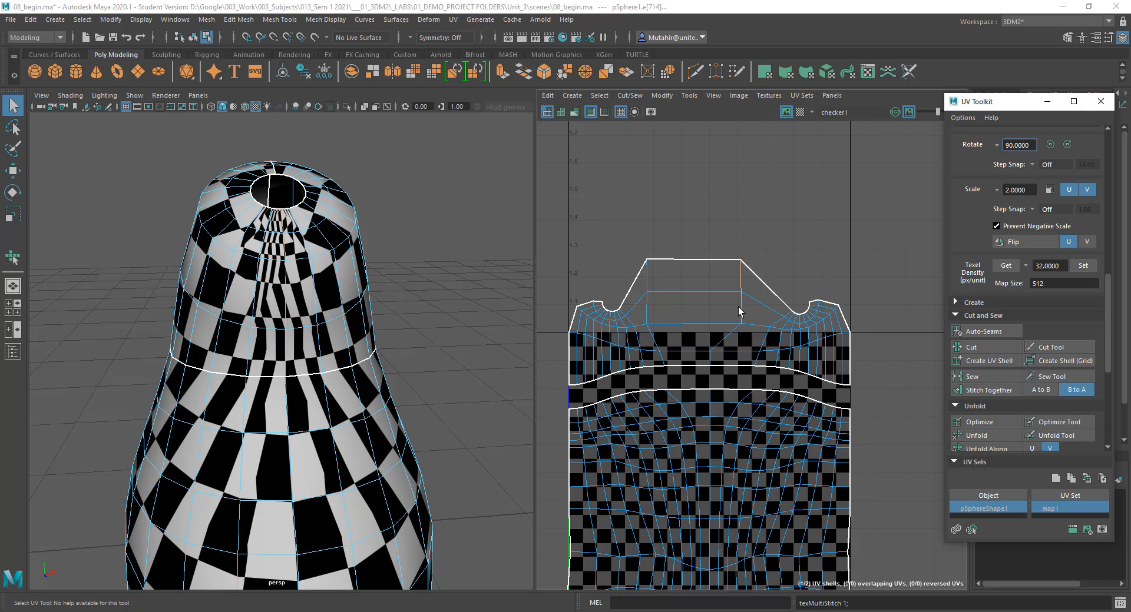
right_drag(739, 312, 720, 283)
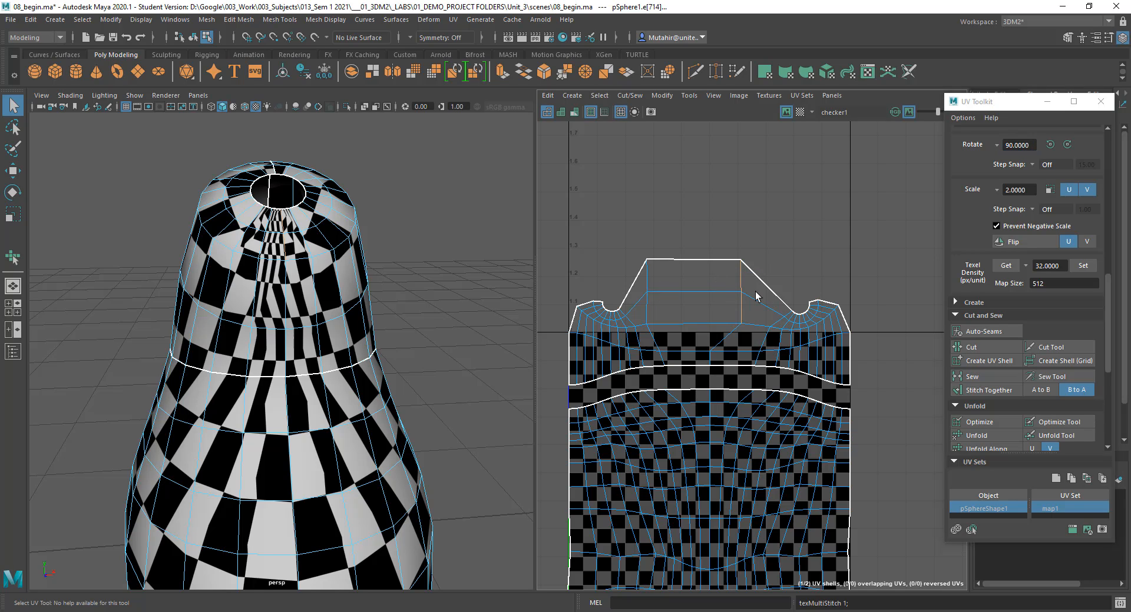
key(w)
drag(772, 296, 742, 298)
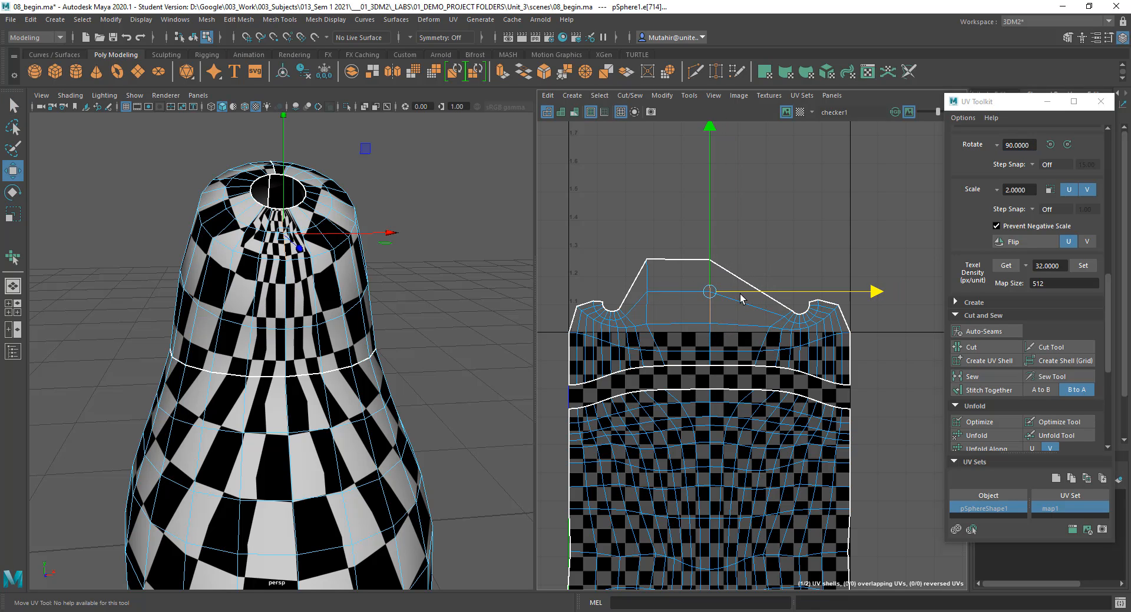
key(q)
Step: Select all UVs of the cap area and unfold them with the Smooth tool until they spread into an even grid
alt+middle_drag(724, 324, 708, 294)
right_drag(661, 254, 715, 254)
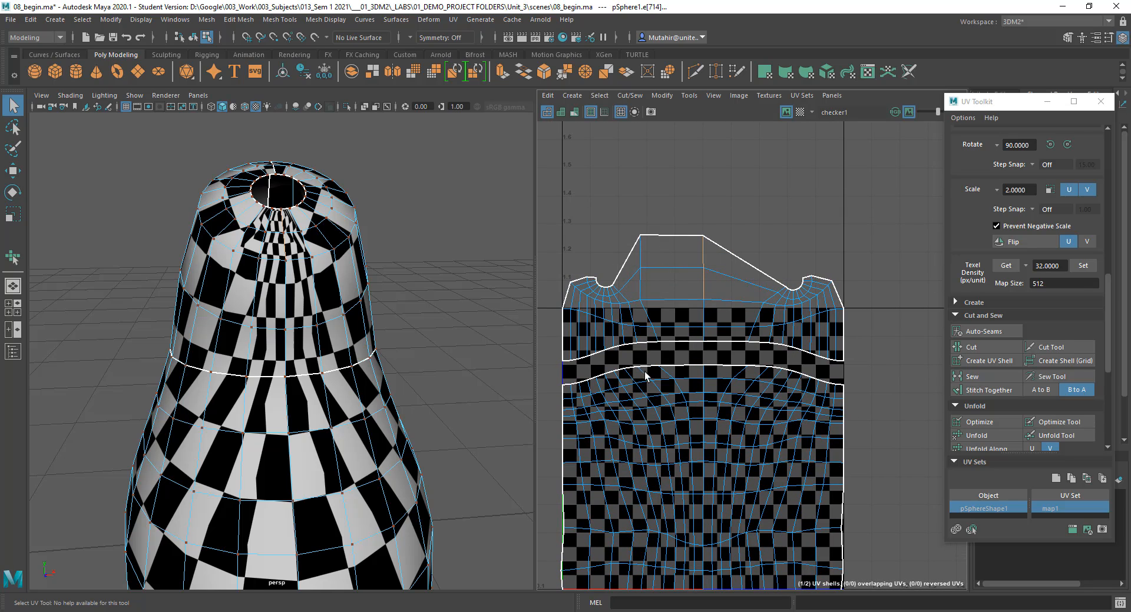
alt+middle_drag(649, 325, 664, 307)
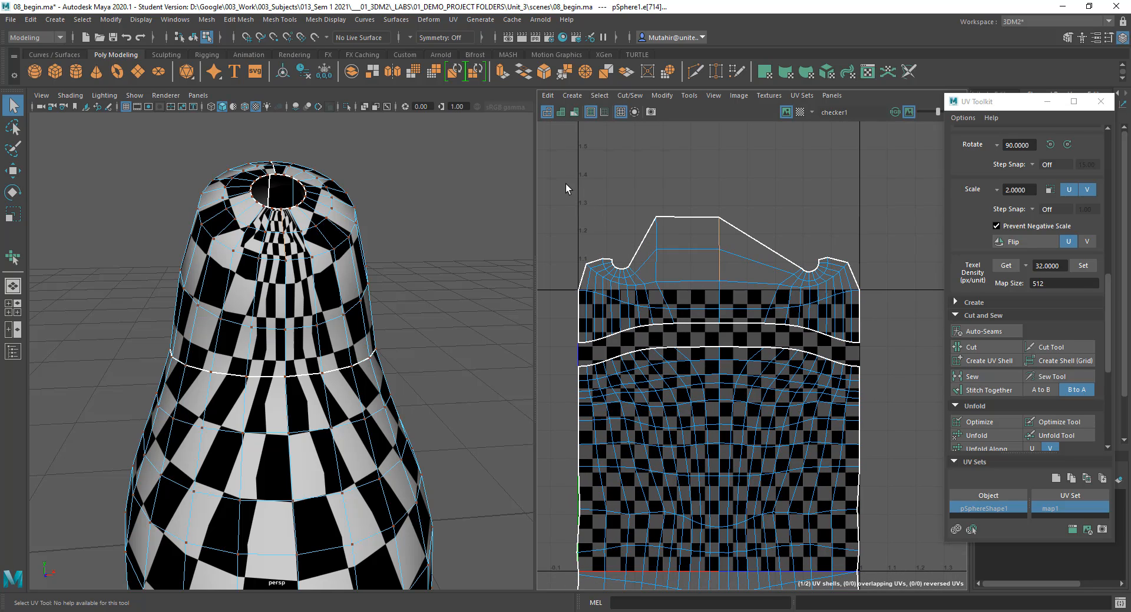
drag(565, 183, 864, 314)
click(689, 95)
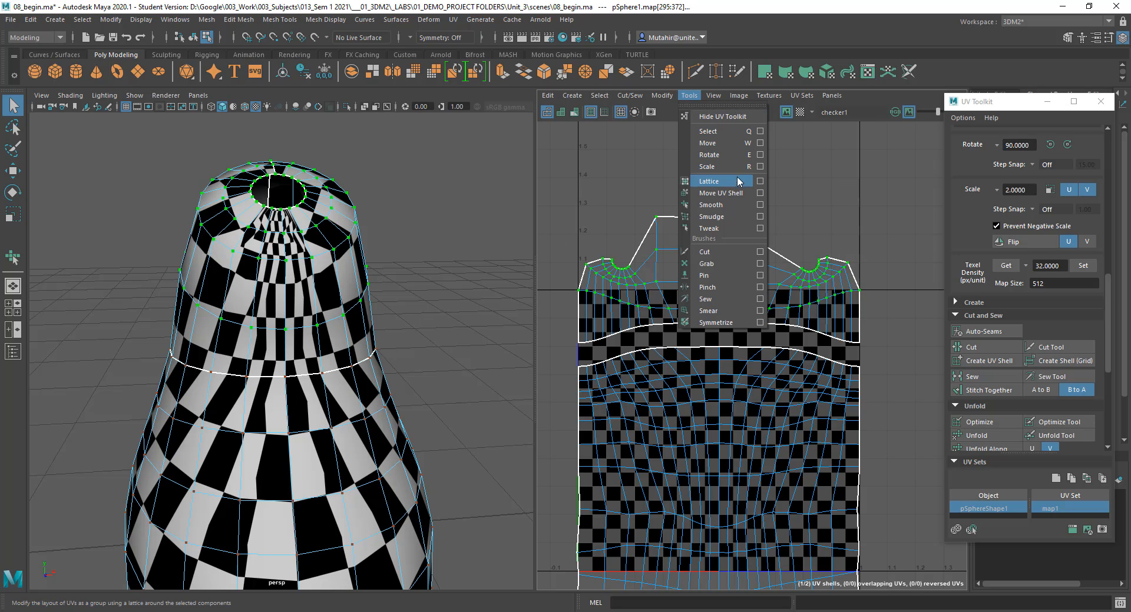
click(725, 204)
drag(562, 314, 651, 304)
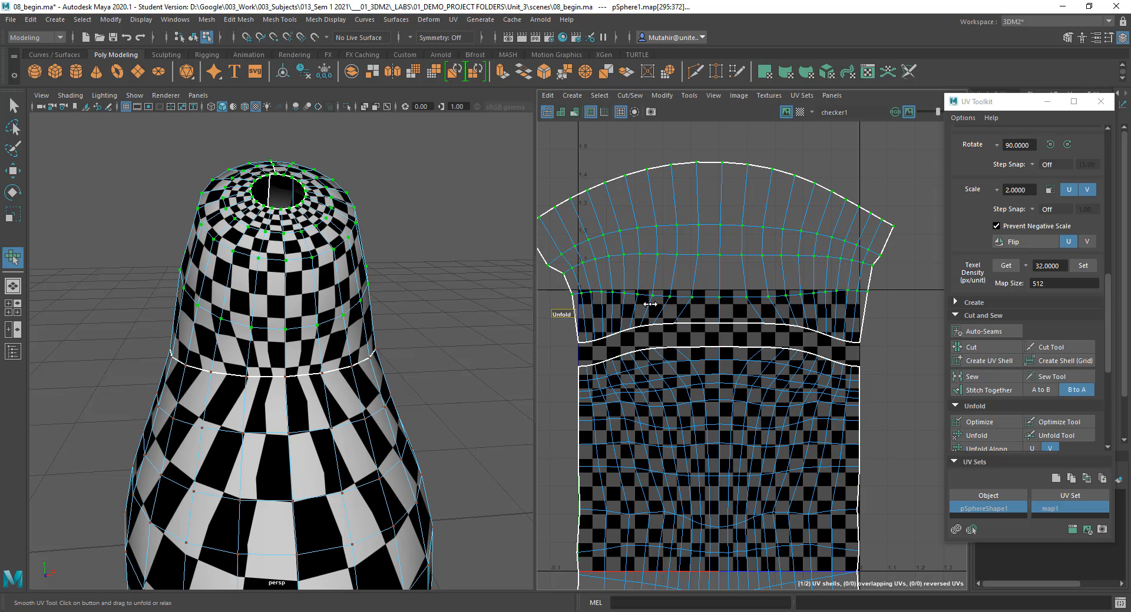
alt+middle_drag(734, 337, 764, 360)
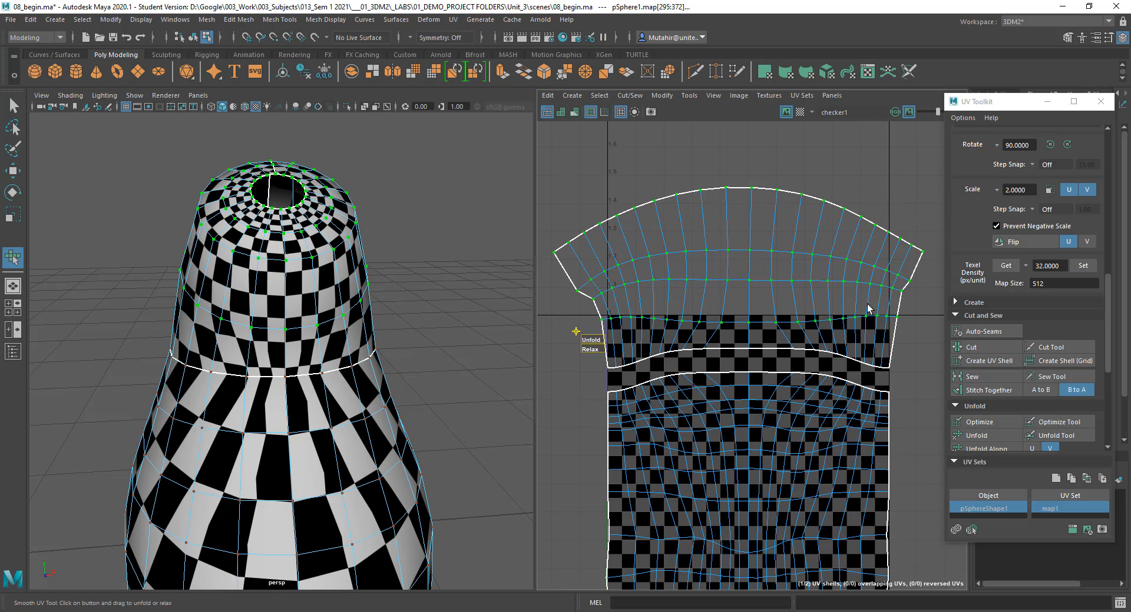
drag(610, 342, 640, 340)
key(q)
Step: Select the facing border edges of the cap shell and the body shell and stitch the two shells together
scroll(727, 373, down, 4)
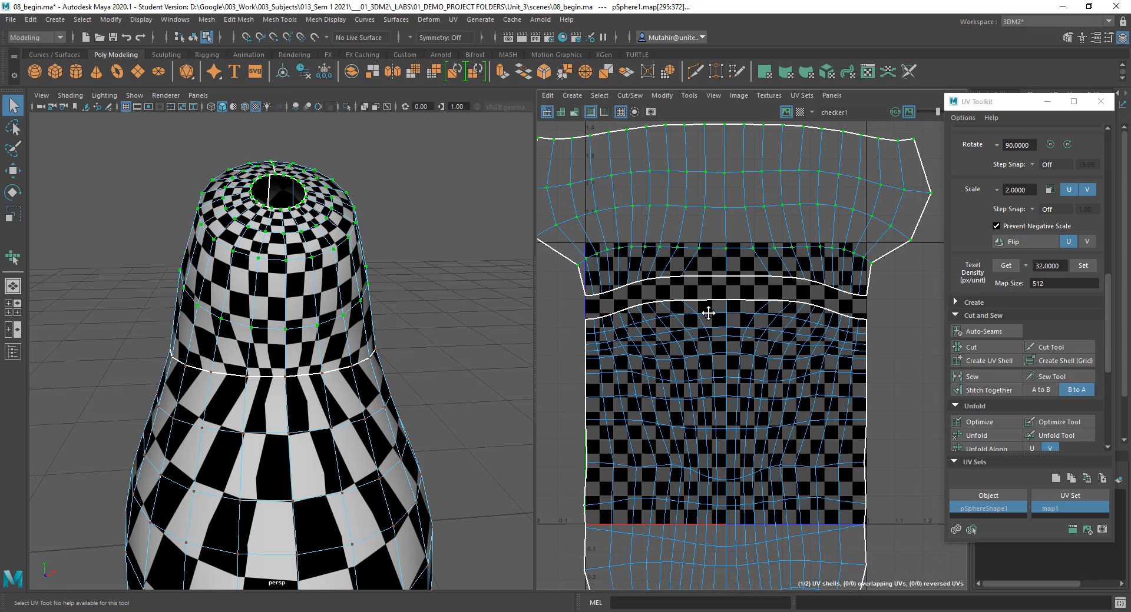
scroll(716, 250, down, 2)
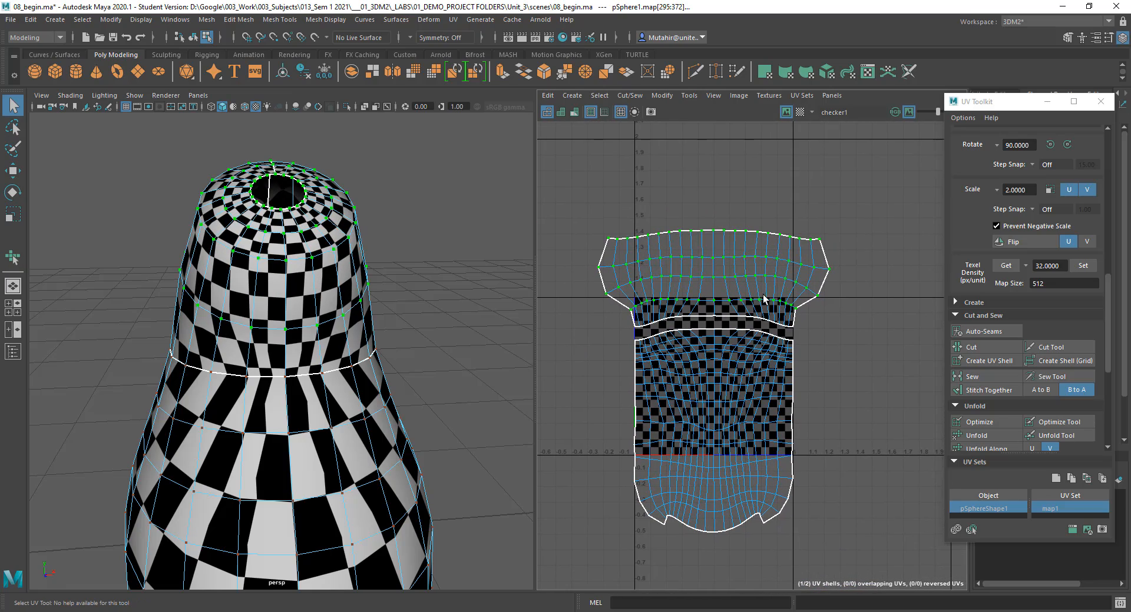
alt+drag(414, 340, 518, 318)
right_drag(706, 312, 715, 275)
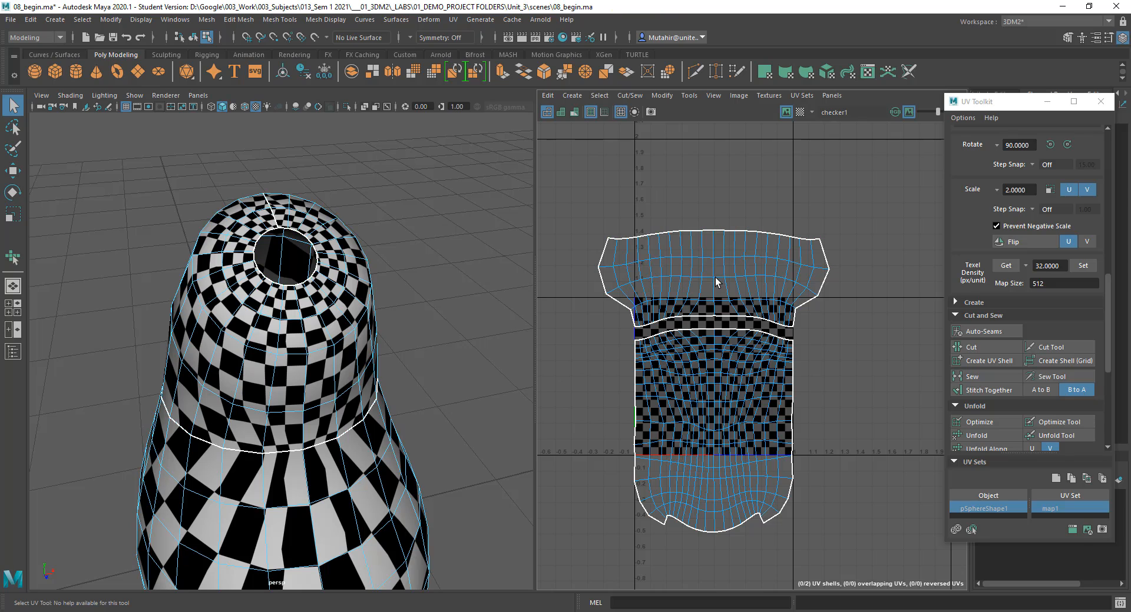
alt+right_drag(715, 323, 850, 400)
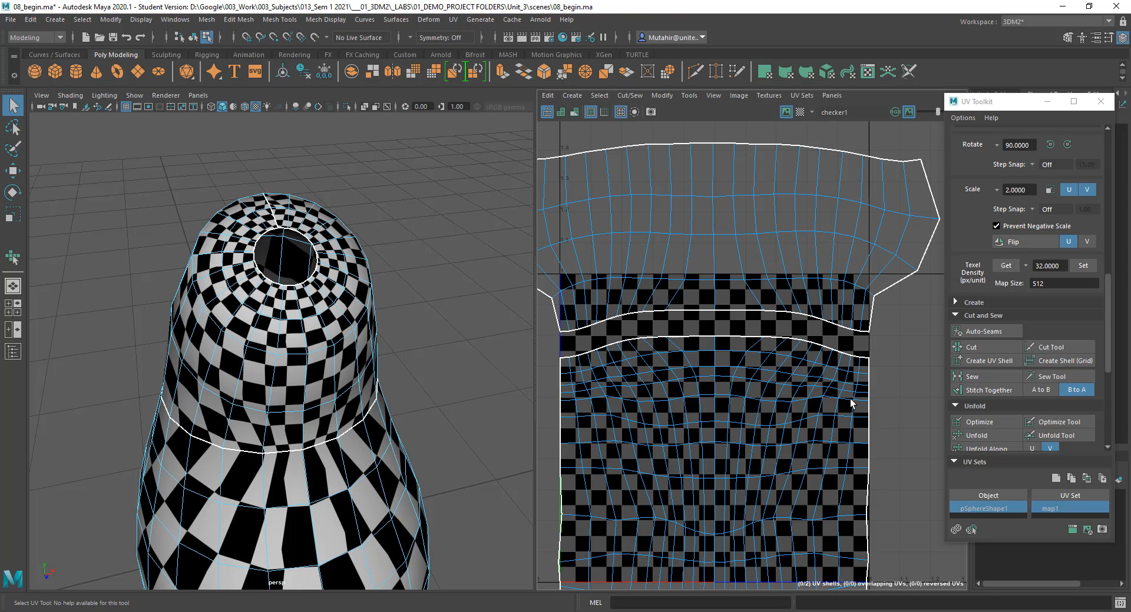
alt+middle_drag(796, 399, 847, 392)
right_drag(710, 283, 714, 265)
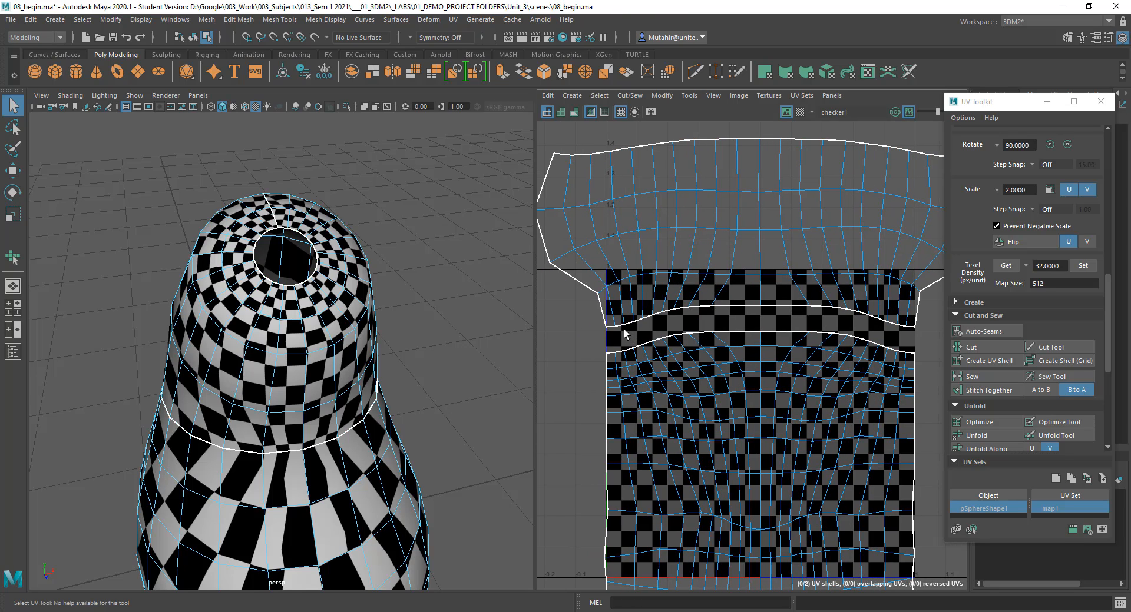
drag(613, 316, 911, 357)
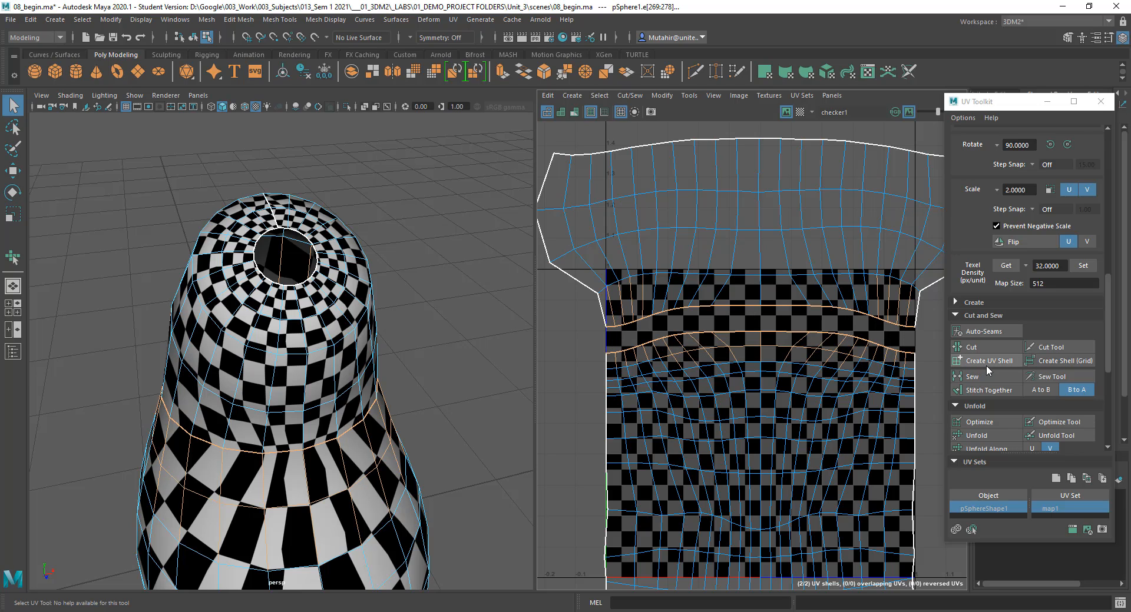
click(955, 391)
Step: Select the UVs of the flared cap section and scale them down uniformly
scroll(755, 452, down, 3)
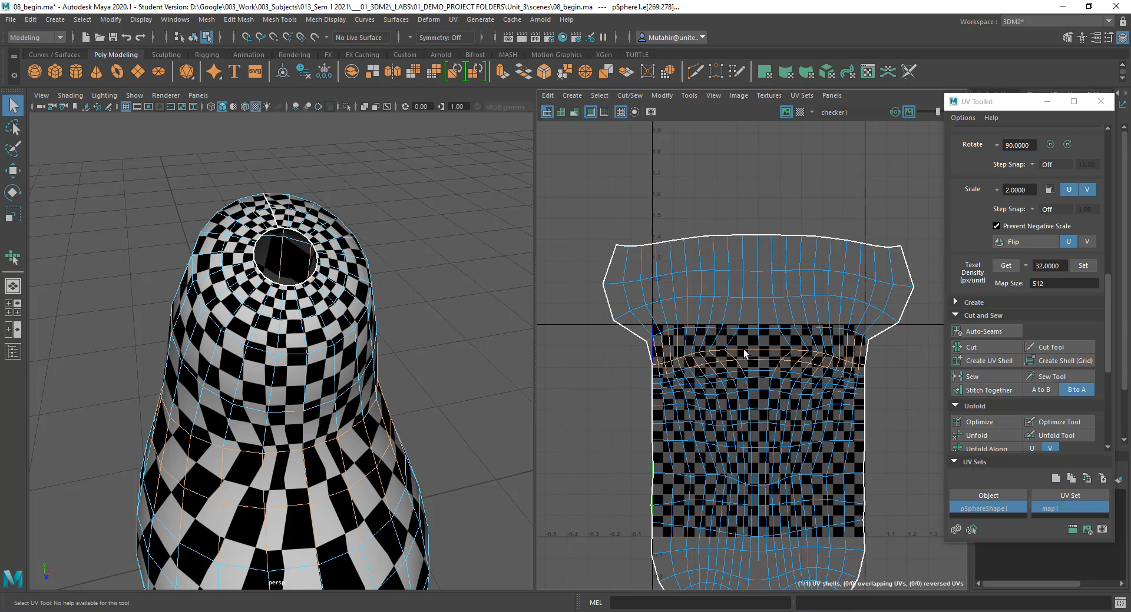
alt+middle_drag(781, 433, 724, 373)
right_click(668, 242)
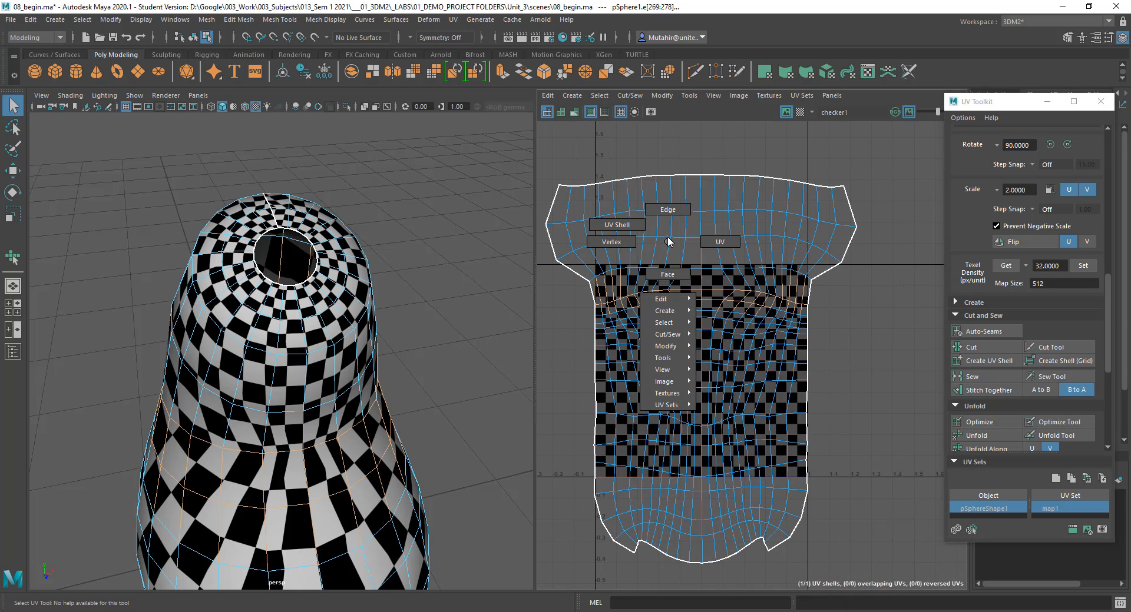
right_drag(692, 249, 707, 242)
alt+middle_drag(683, 315, 736, 338)
drag(583, 175, 966, 293)
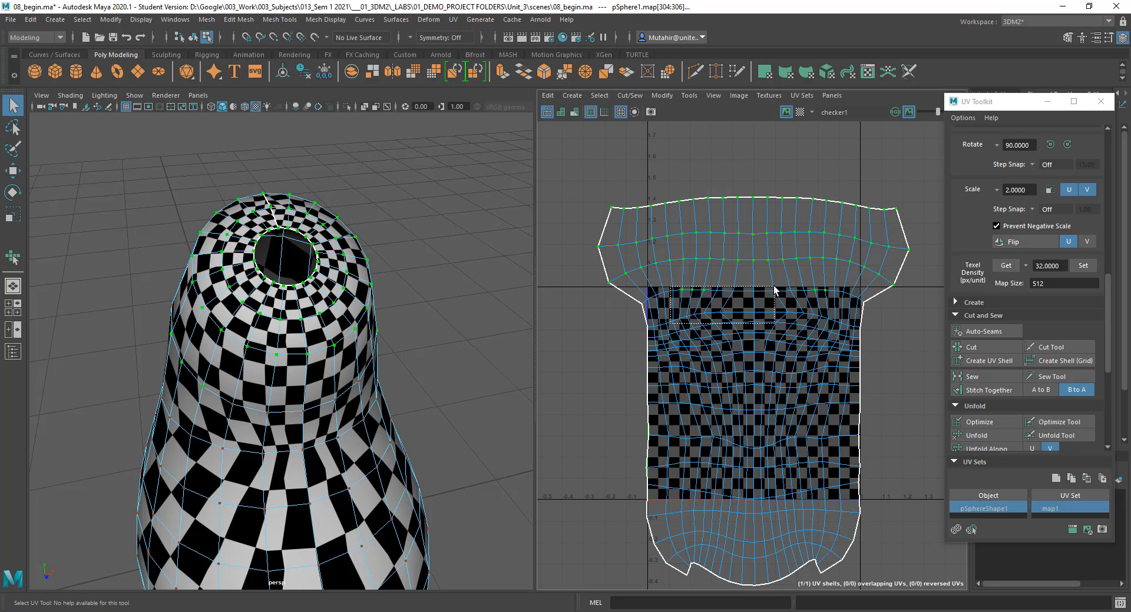
key(r)
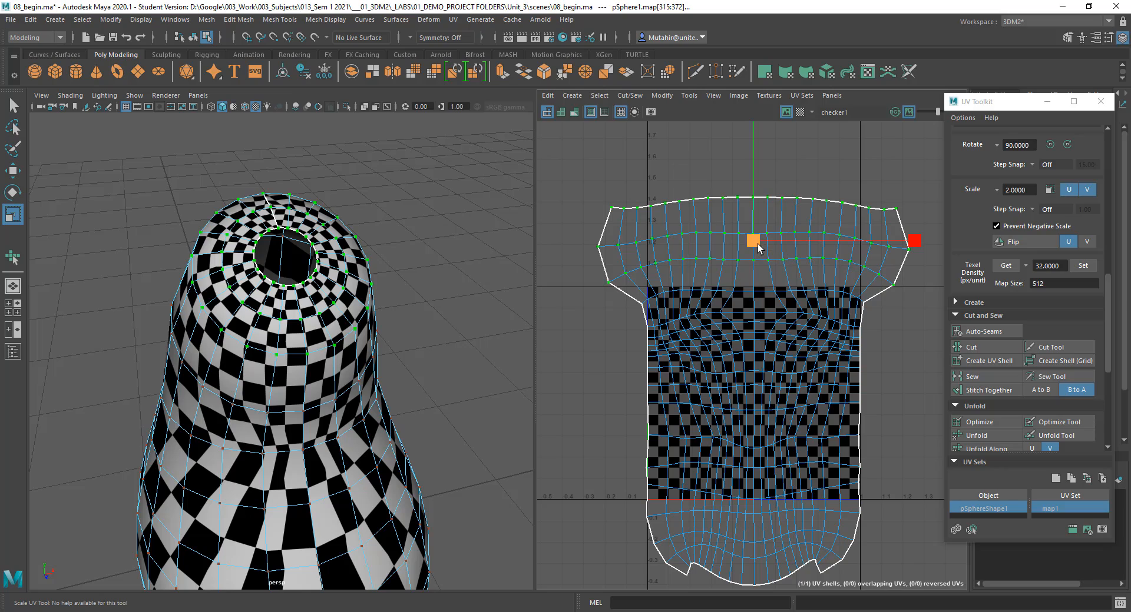
drag(753, 241, 728, 259)
key(q)
Step: Select the whole joined UV shell and scale it down uniformly to fit inside the 0 to 1 UV tile
alt+drag(312, 359, 427, 345)
alt+right_drag(836, 492, 749, 383)
click(790, 400)
key(e)
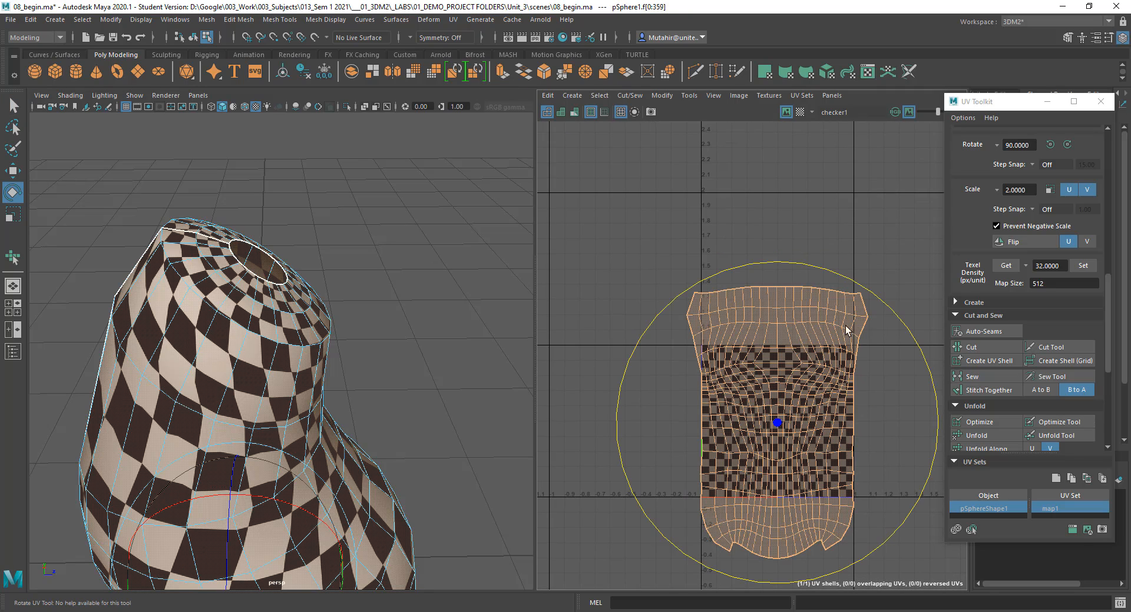
key(r)
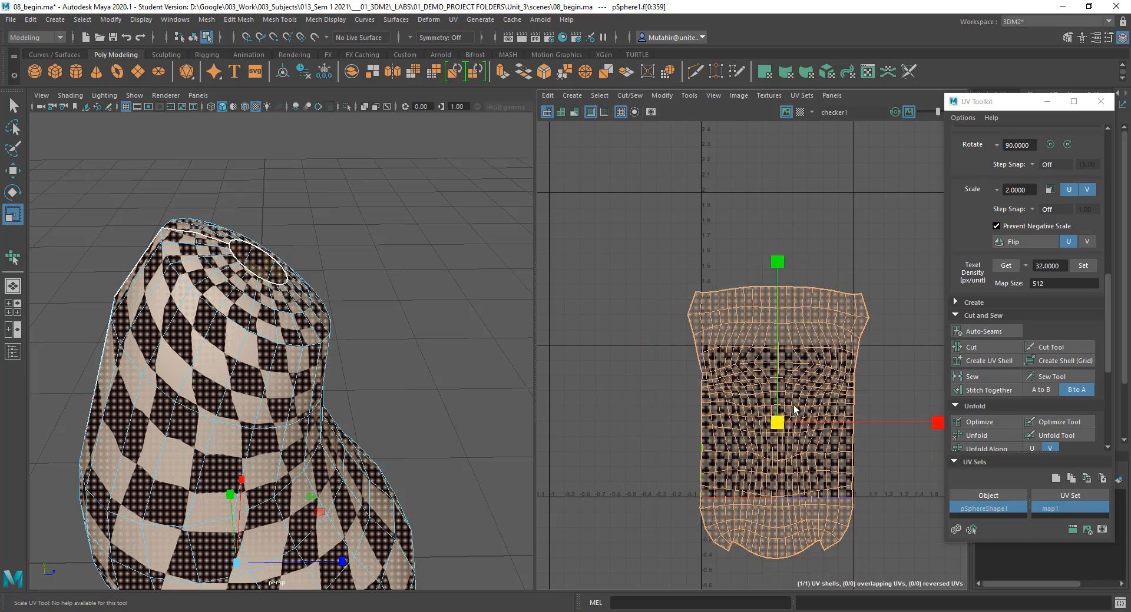
drag(777, 423, 708, 429)
key(q)
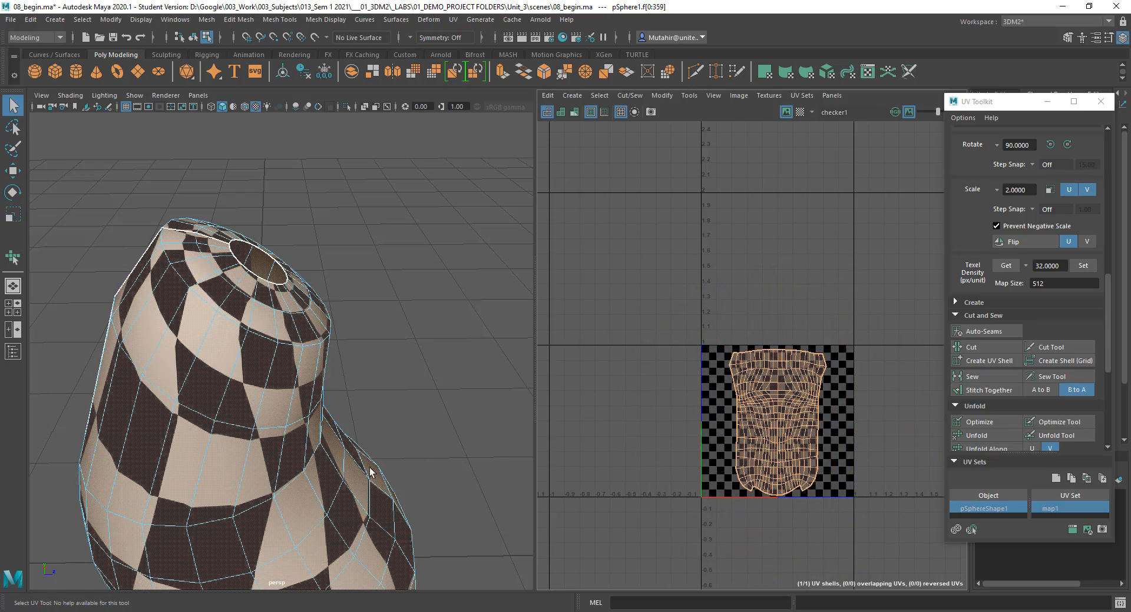
Step: Deselect the shell, return to object selection and examine the checker pattern along the seam toward the model's narrow end
click(382, 436)
right_drag(381, 314, 434, 342)
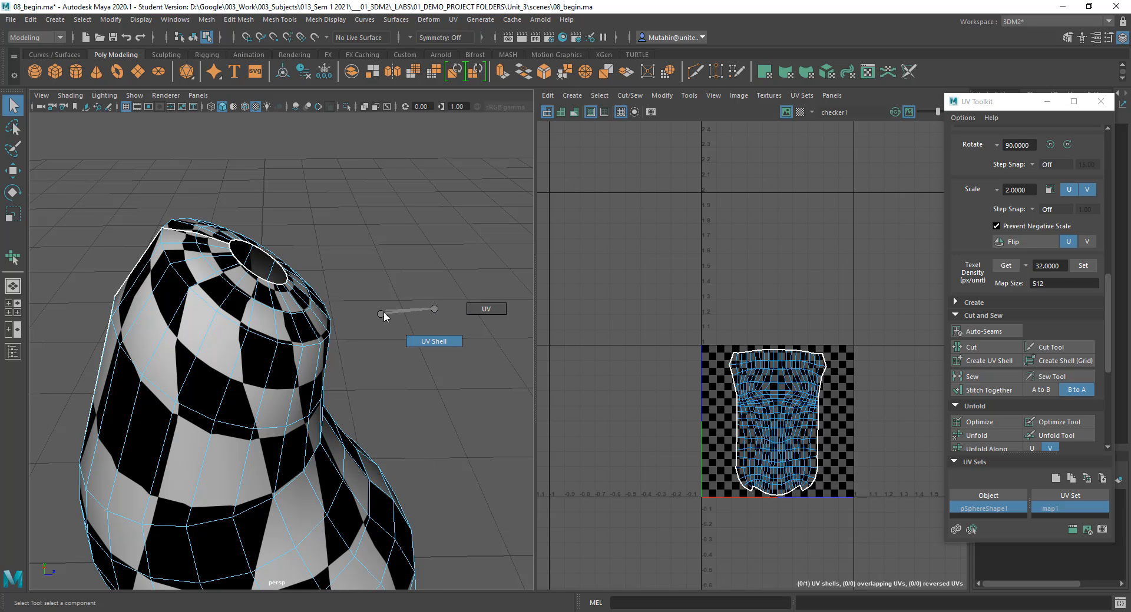
right_drag(378, 313, 450, 294)
drag(396, 320, 423, 319)
alt+drag(407, 342, 330, 422)
alt+drag(308, 547, 348, 328)
click(312, 336)
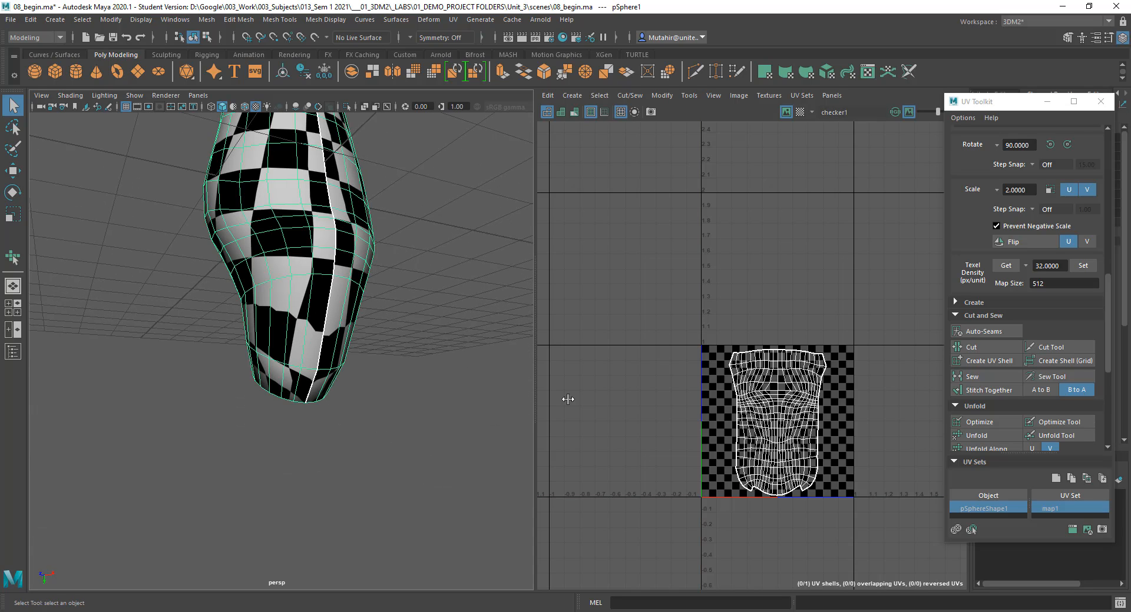
Step: Select a stretched face beside the seam near the narrow end and frame it to locate the distorted area in the UV layout
right_drag(308, 323, 350, 315)
click(295, 328)
key(f)
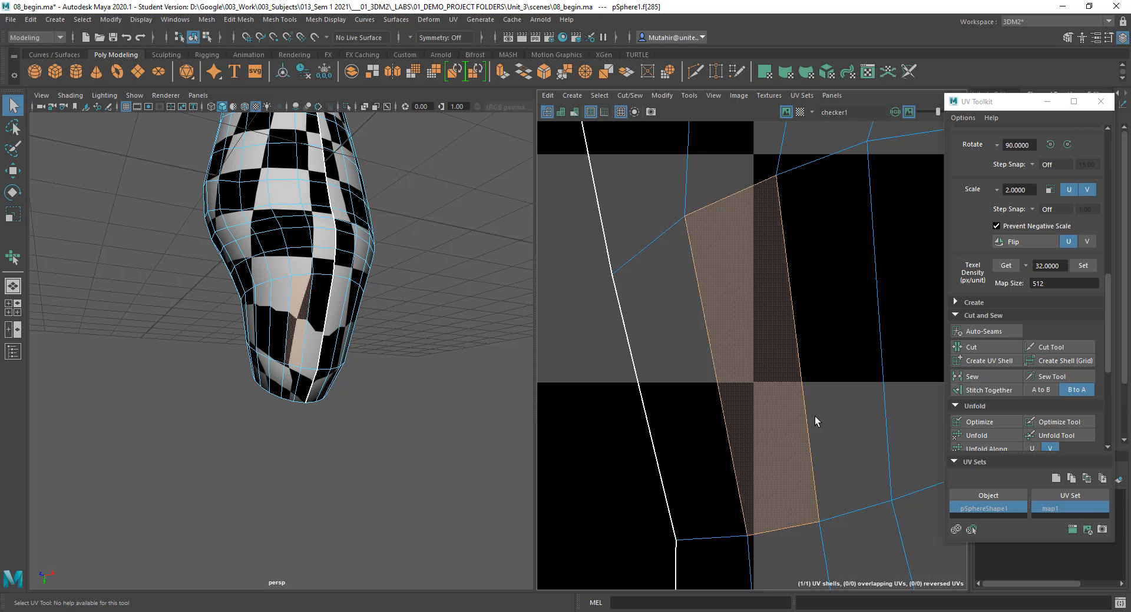
alt+right_drag(847, 474, 828, 259)
alt+right_drag(866, 478, 839, 306)
alt+middle_drag(806, 514, 580, 443)
alt+right_drag(824, 495, 742, 353)
alt+middle_drag(835, 412, 787, 396)
alt+right_drag(811, 447, 770, 400)
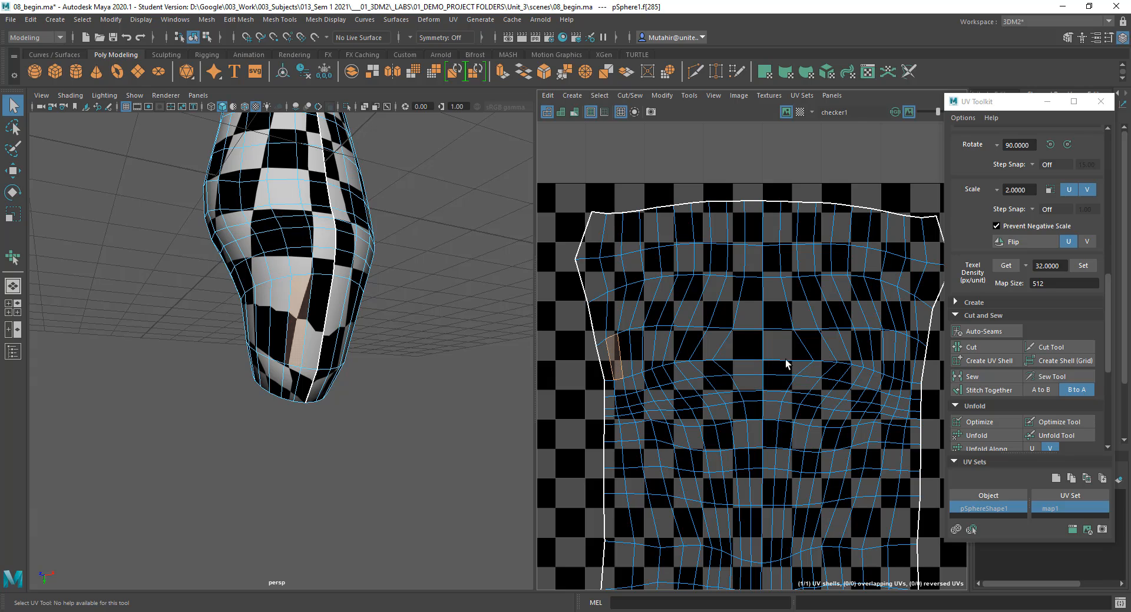
alt+drag(265, 306, 373, 313)
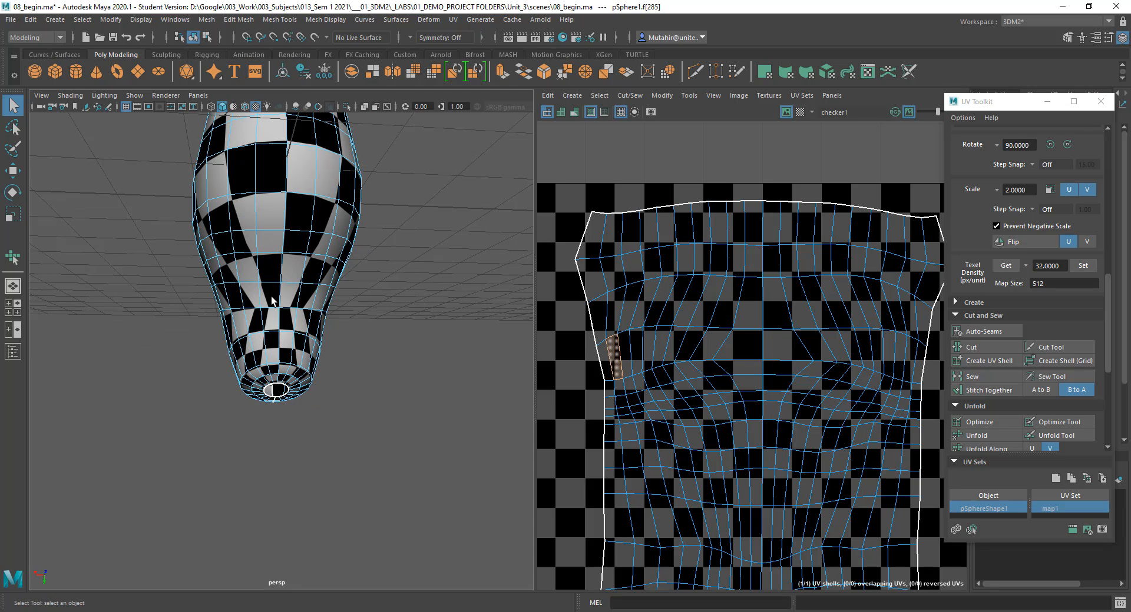
alt+right_drag(901, 443, 682, 379)
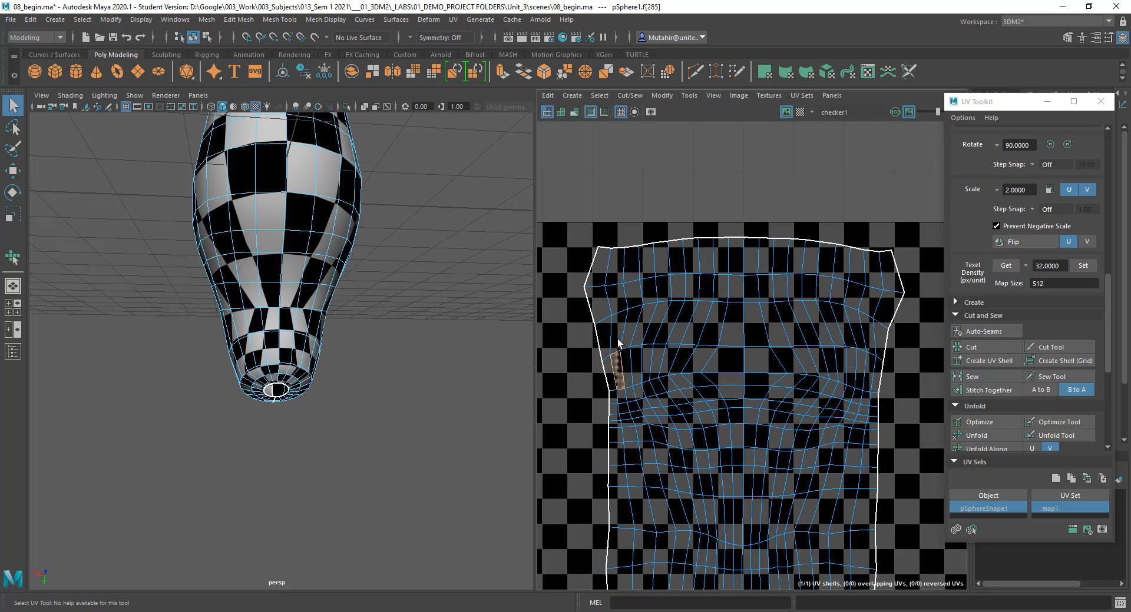
Step: Select the rows of faces around the distorted neck, switch the selection to their UVs and unfold them with the Smooth tool
drag(591, 343, 896, 438)
alt+right_drag(850, 501, 779, 478)
alt+middle_drag(779, 478, 732, 375)
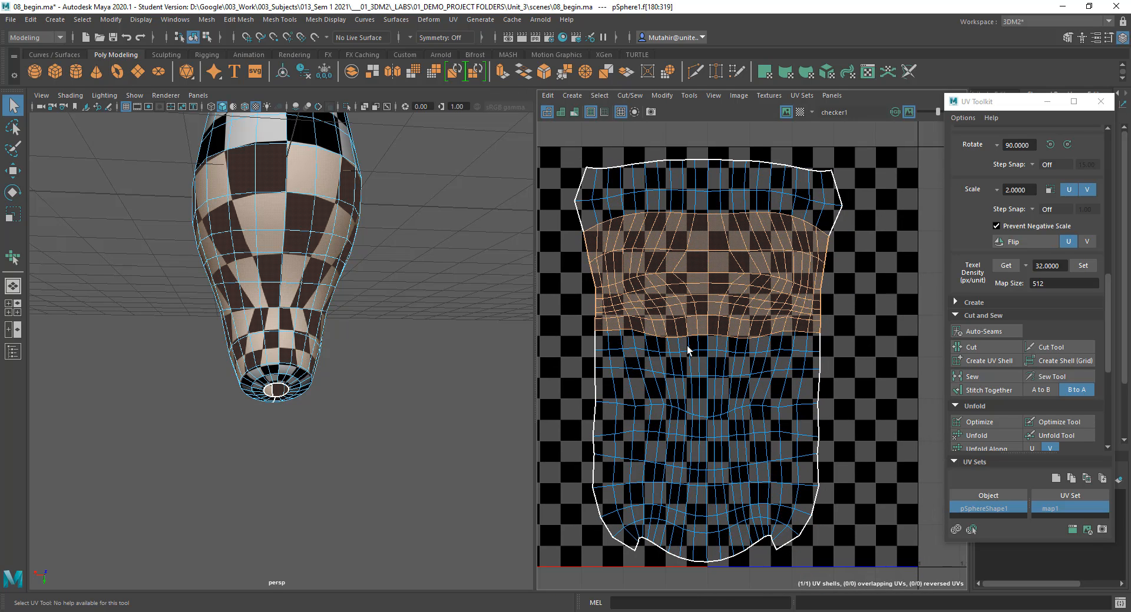
right_drag(747, 252, 833, 252)
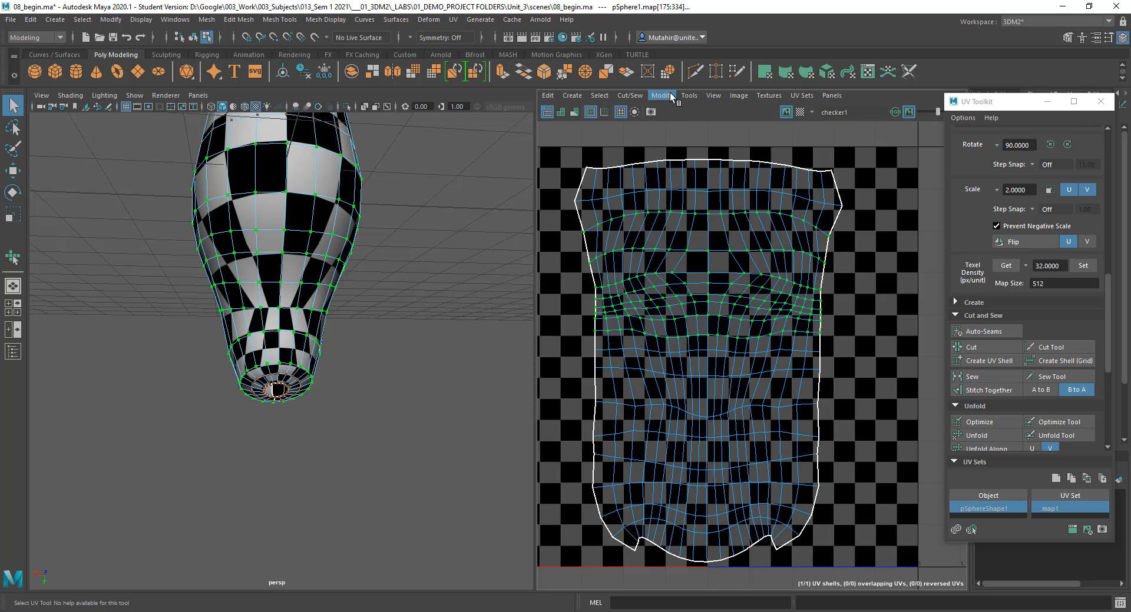
click(690, 96)
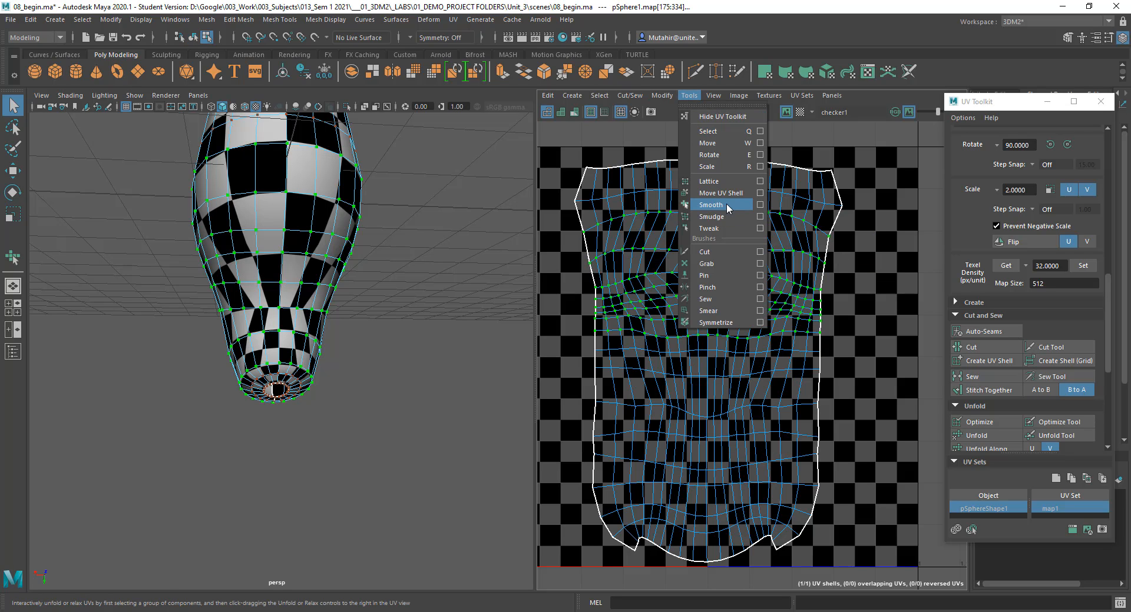
click(726, 205)
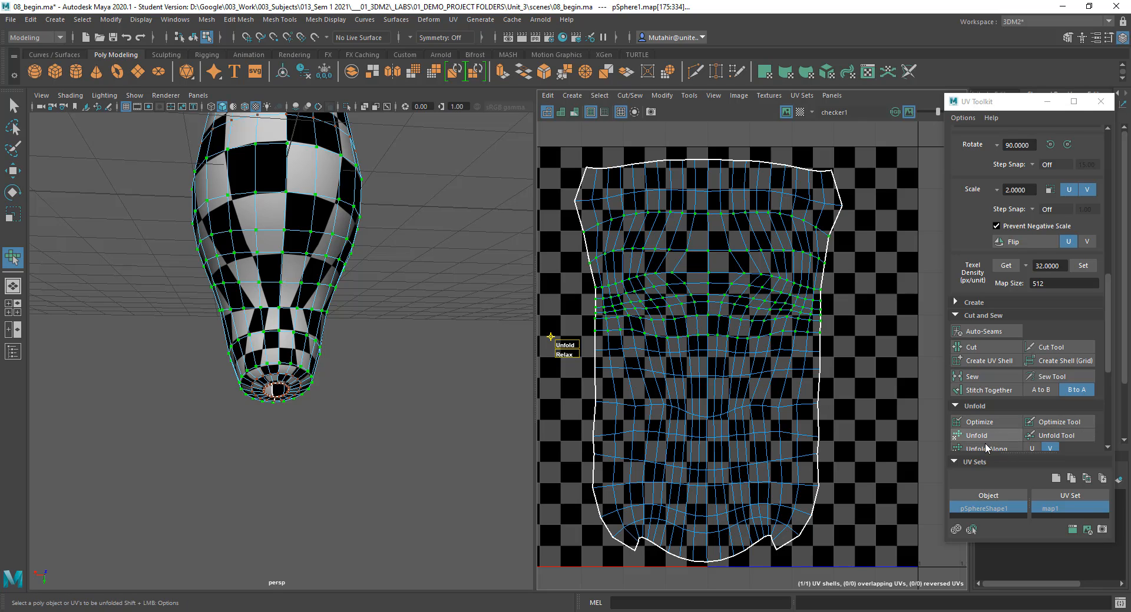
scroll(985, 443, down, 3)
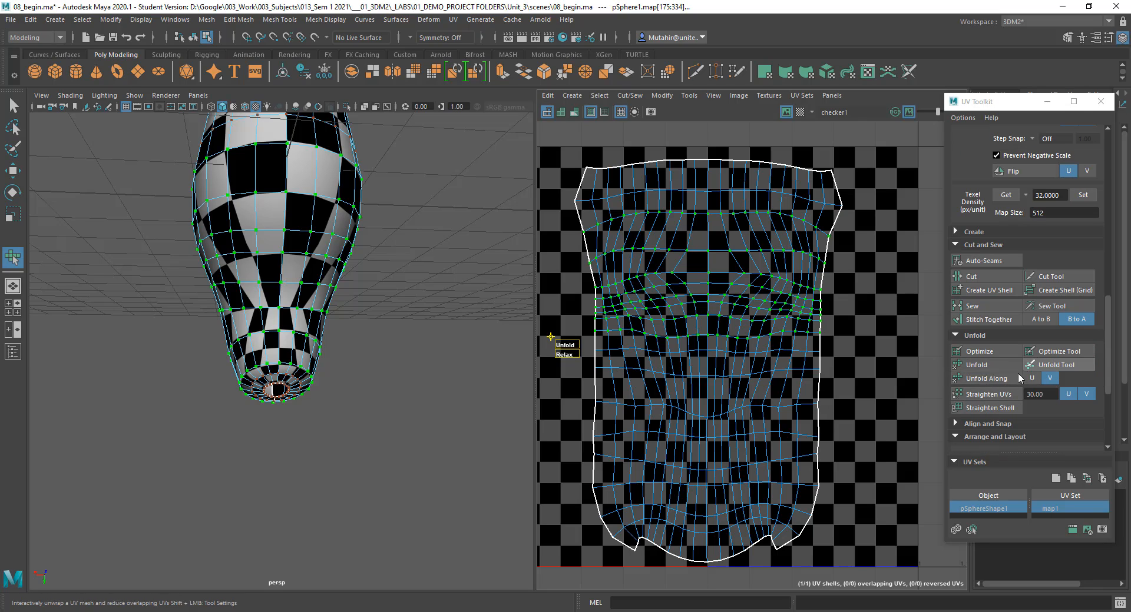
drag(568, 345, 592, 343)
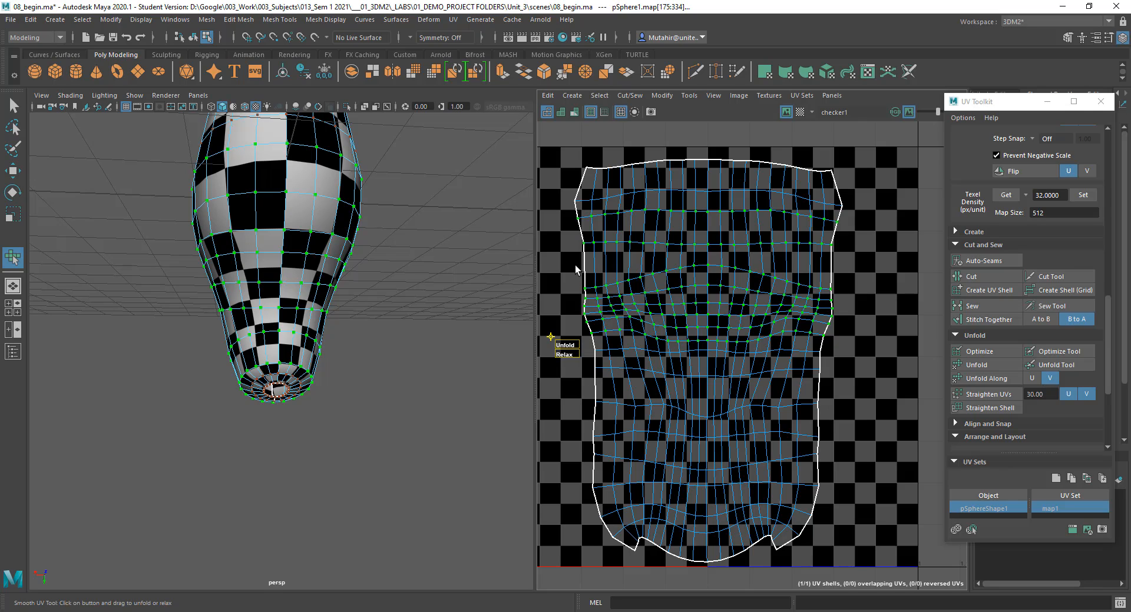
Step: Reselect the UV rows across the shell's distorted middle, refine the selection and unfold them with the Smooth tool
drag(576, 269, 860, 396)
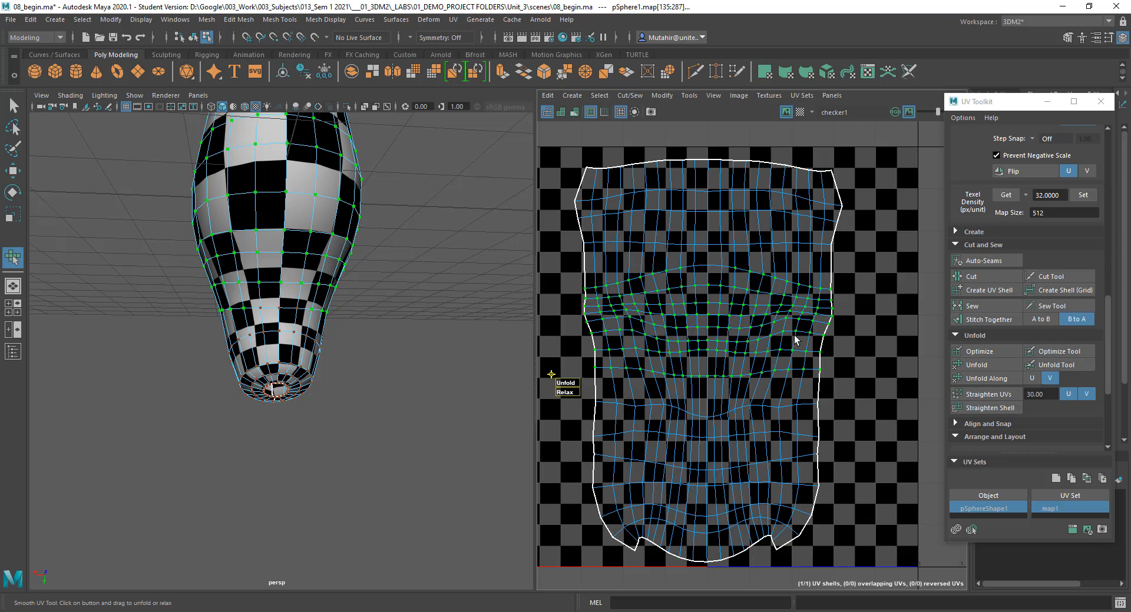
shift+drag(687, 263, 776, 292)
drag(574, 384, 586, 385)
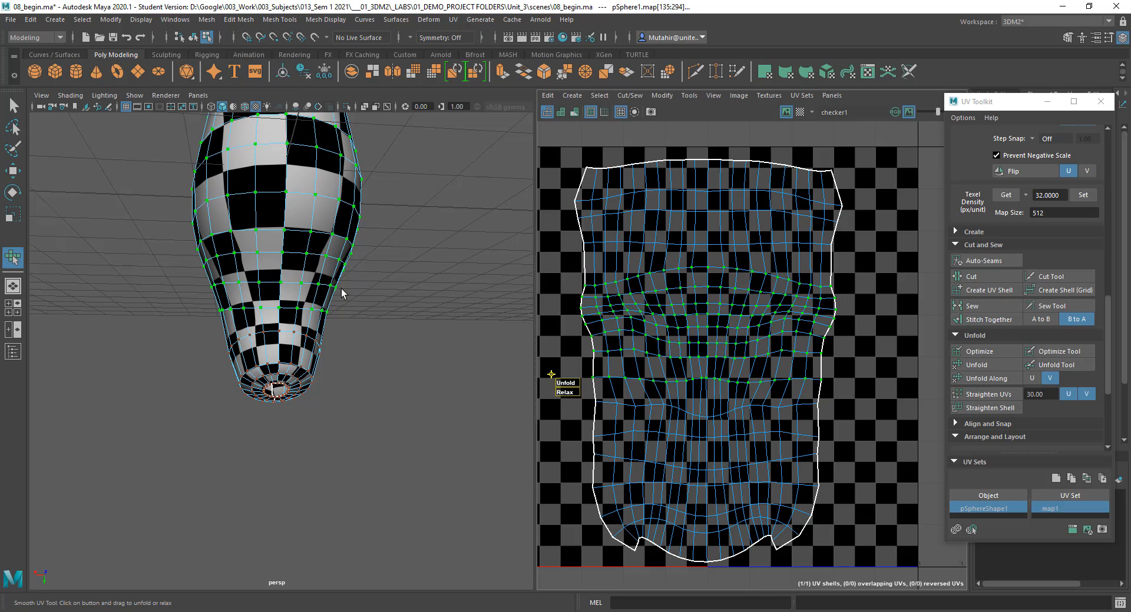
Step: Return to object selection, deselect the mesh and examine the checker pattern around the body
alt+drag(341, 292, 384, 273)
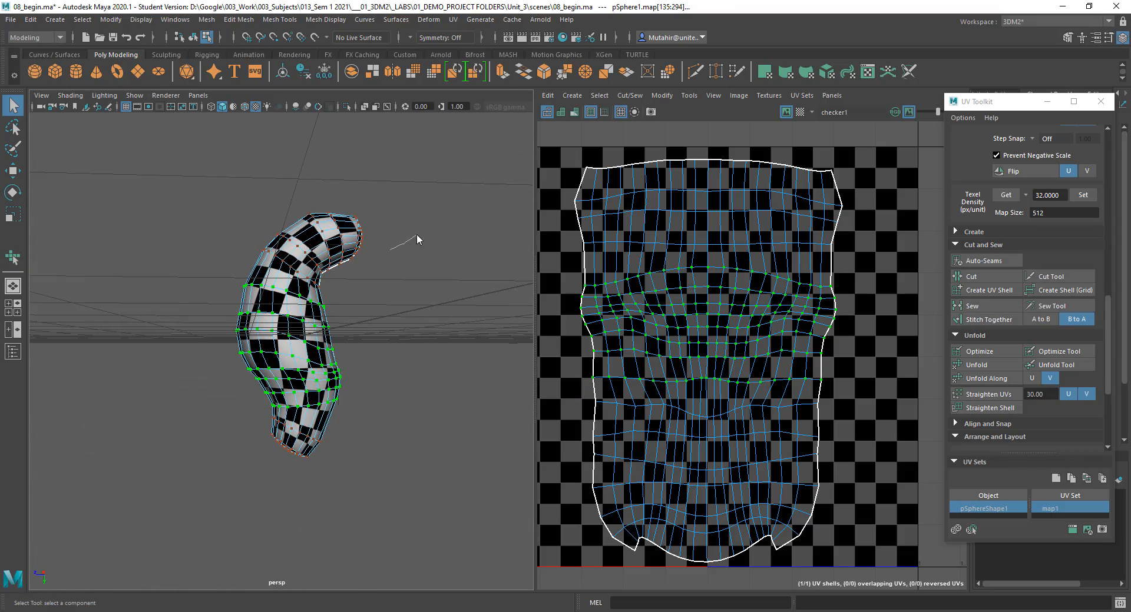
key(F8)
click(422, 261)
click(291, 312)
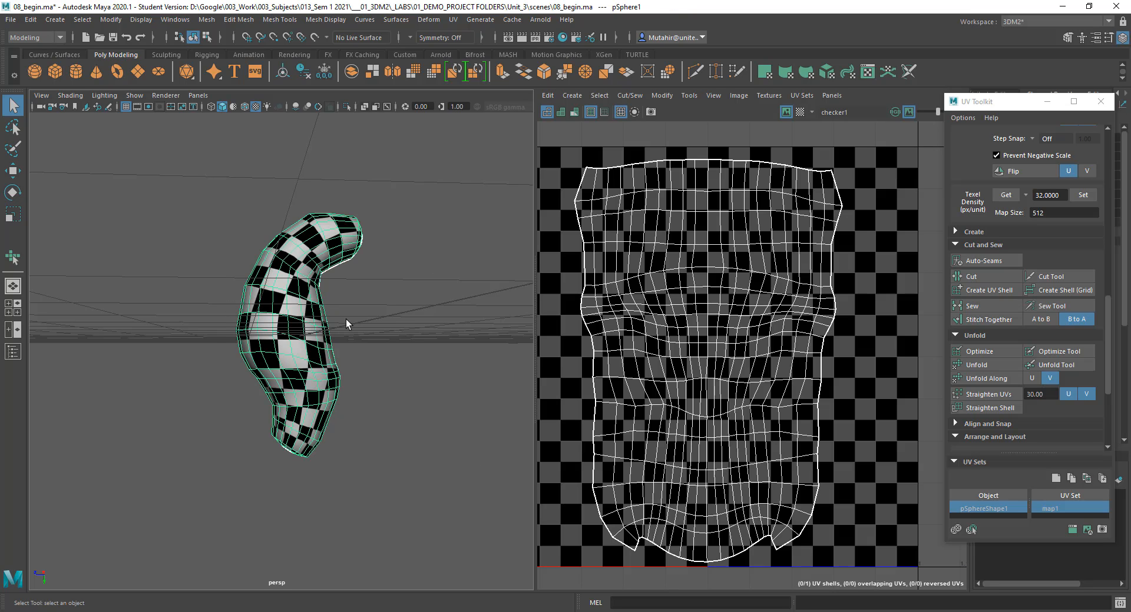
click(411, 334)
alt+drag(411, 333, 195, 407)
scroll(292, 376, up, 4)
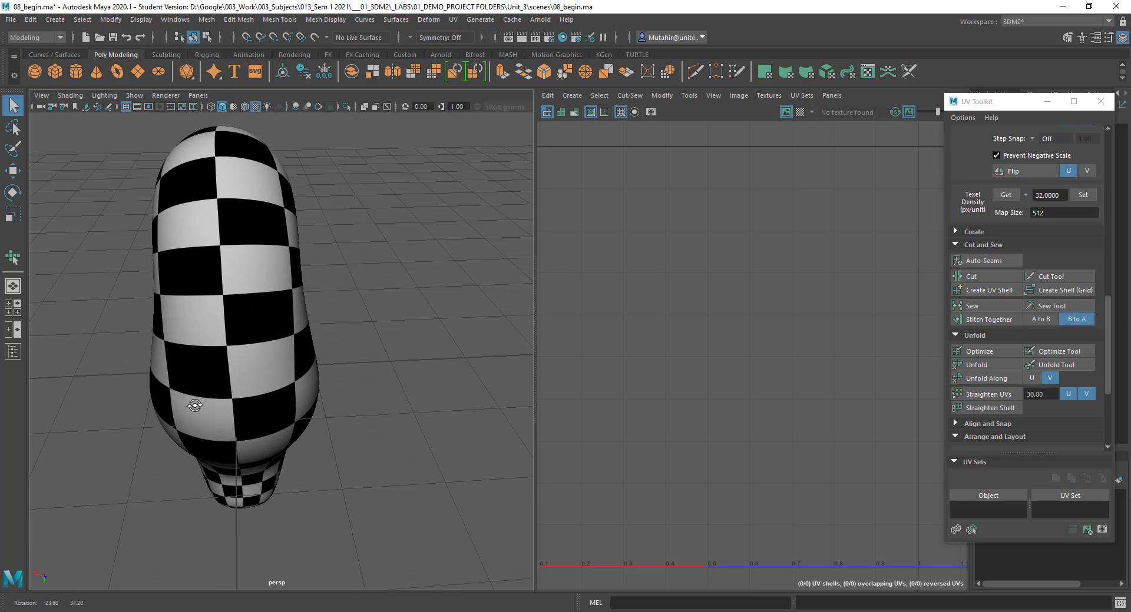
click(239, 279)
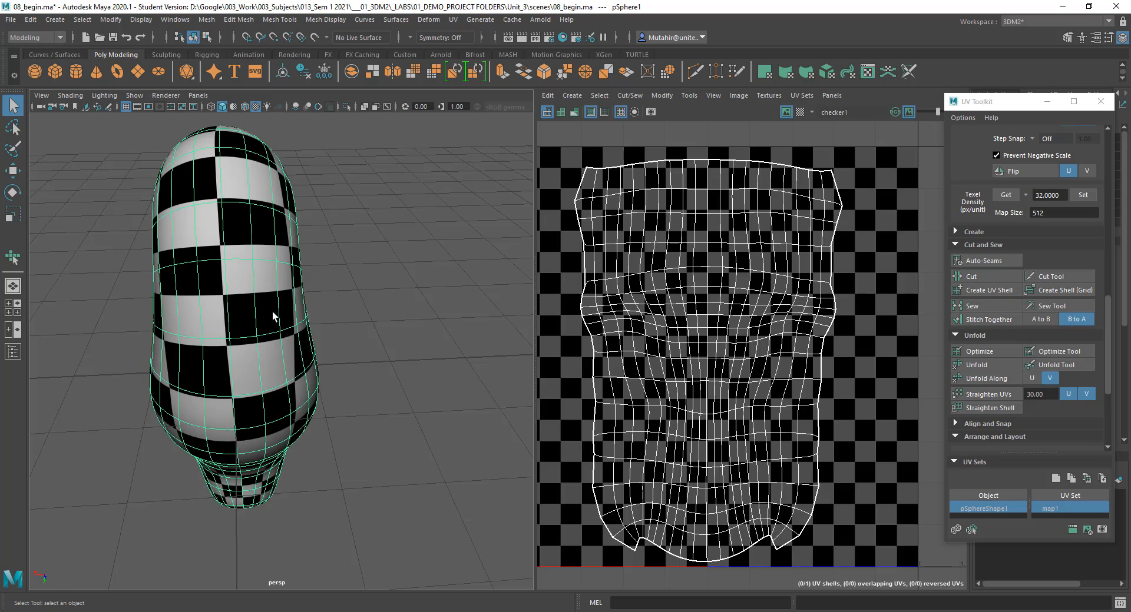
alt+drag(249, 324, 250, 307)
right_drag(249, 285, 251, 316)
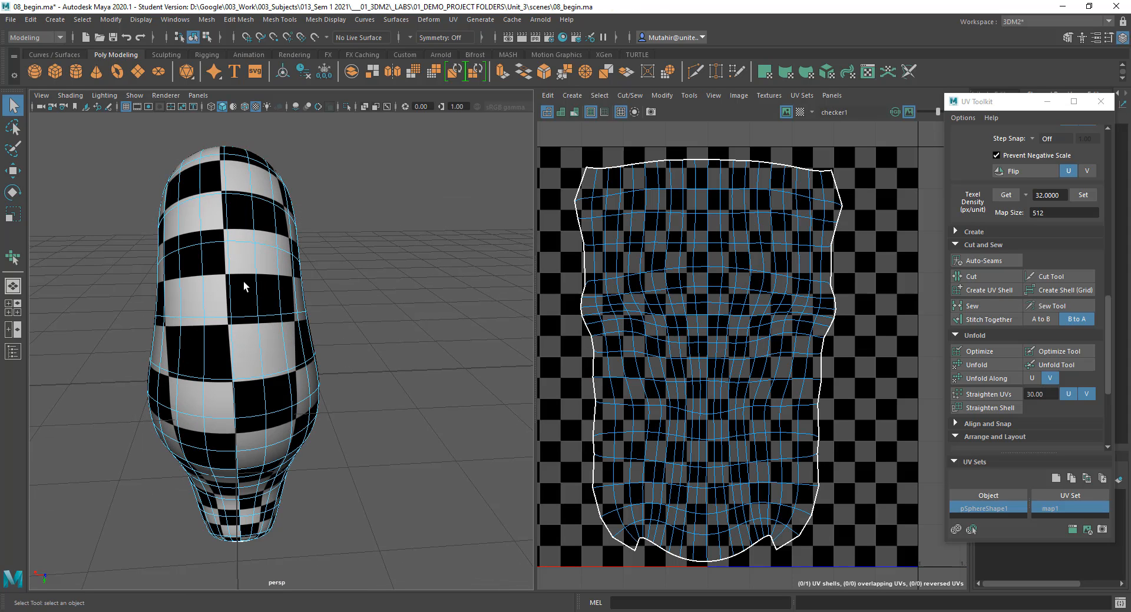
click(263, 283)
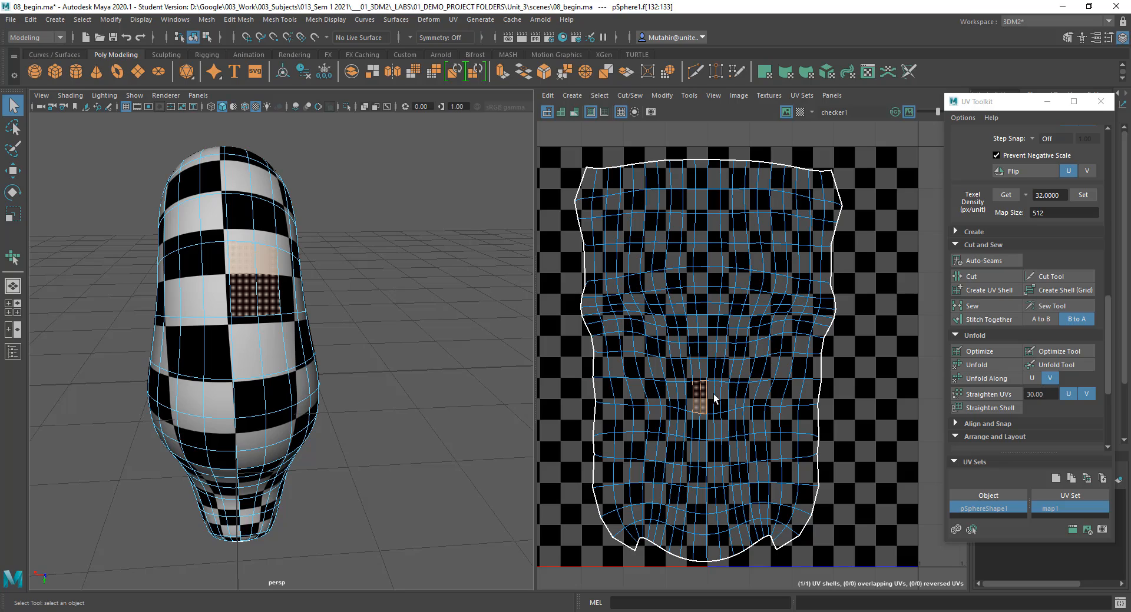
key(ctrl+z)
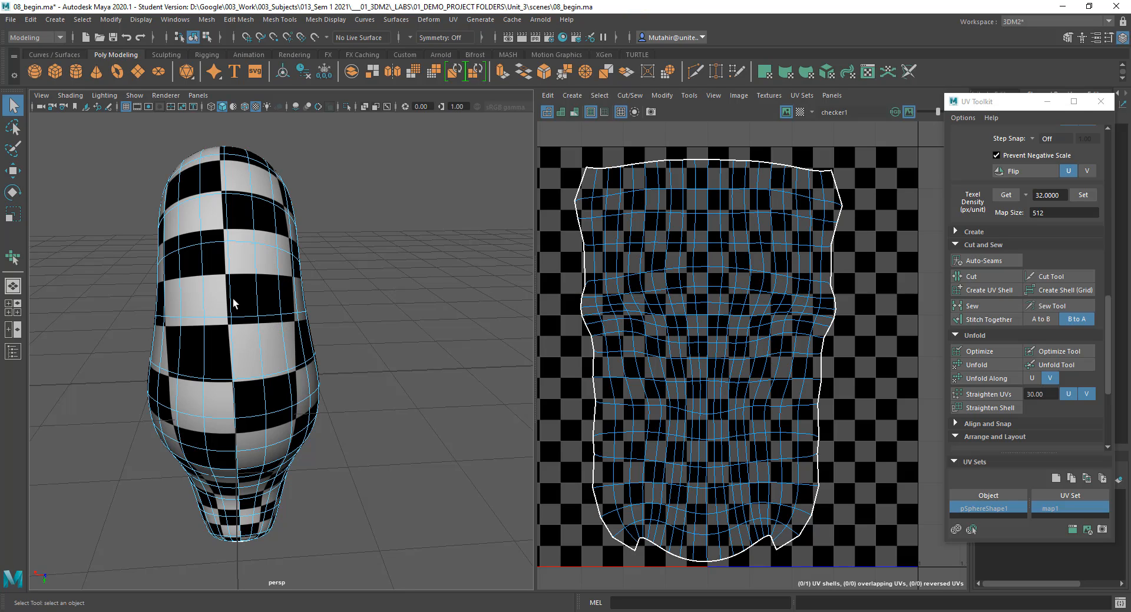
click(340, 273)
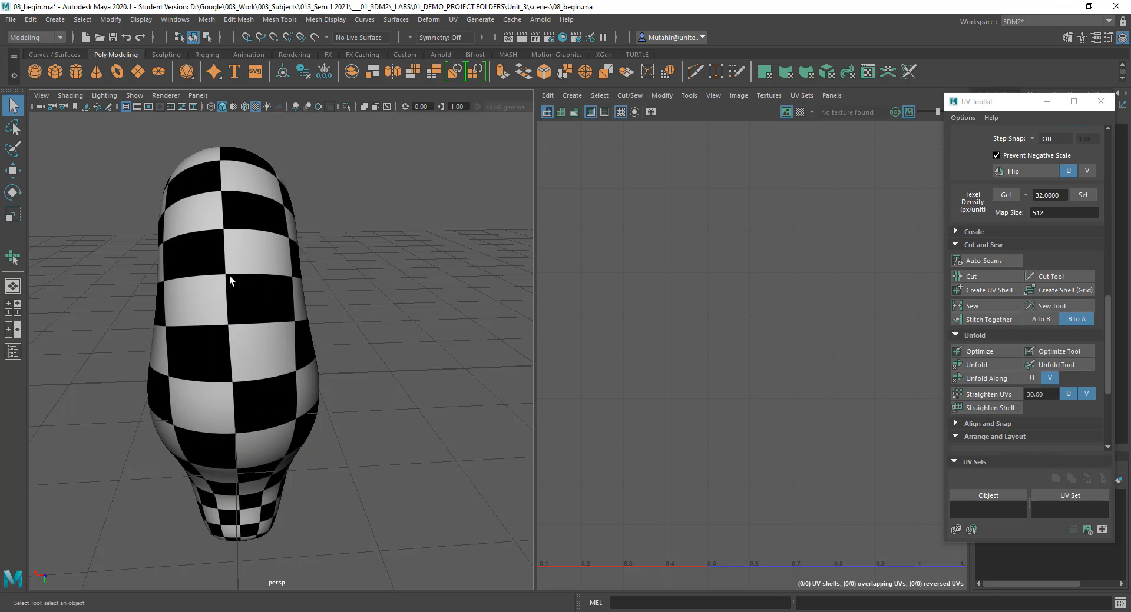
Step: Switch the mesh to face selection without smooth preview and select a row of four adjacent faces near the rounded end
click(222, 281)
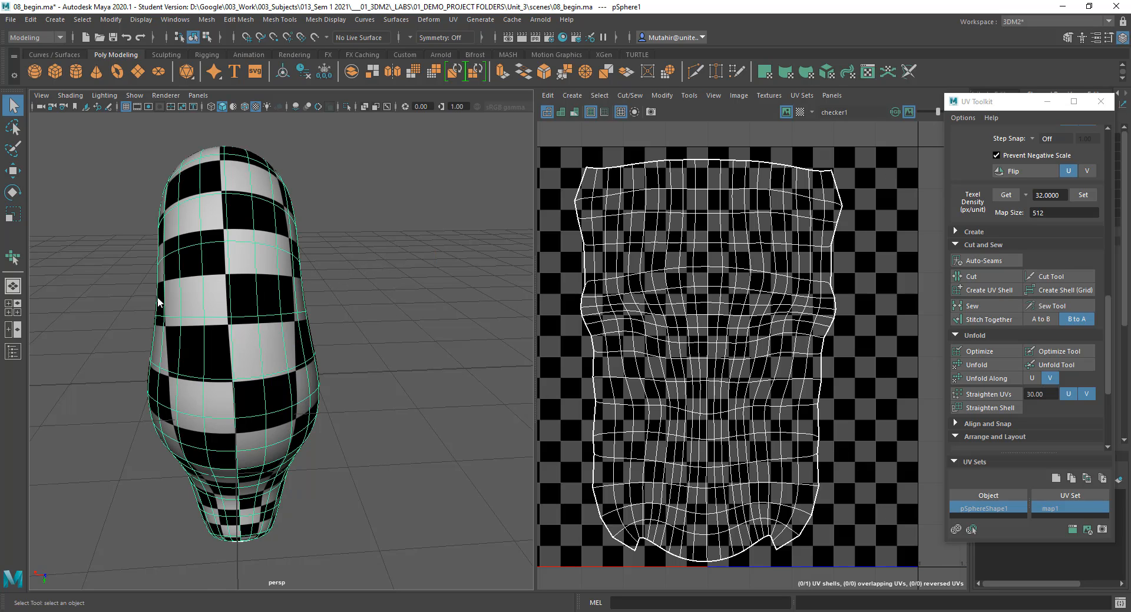
right_drag(157, 302, 180, 303)
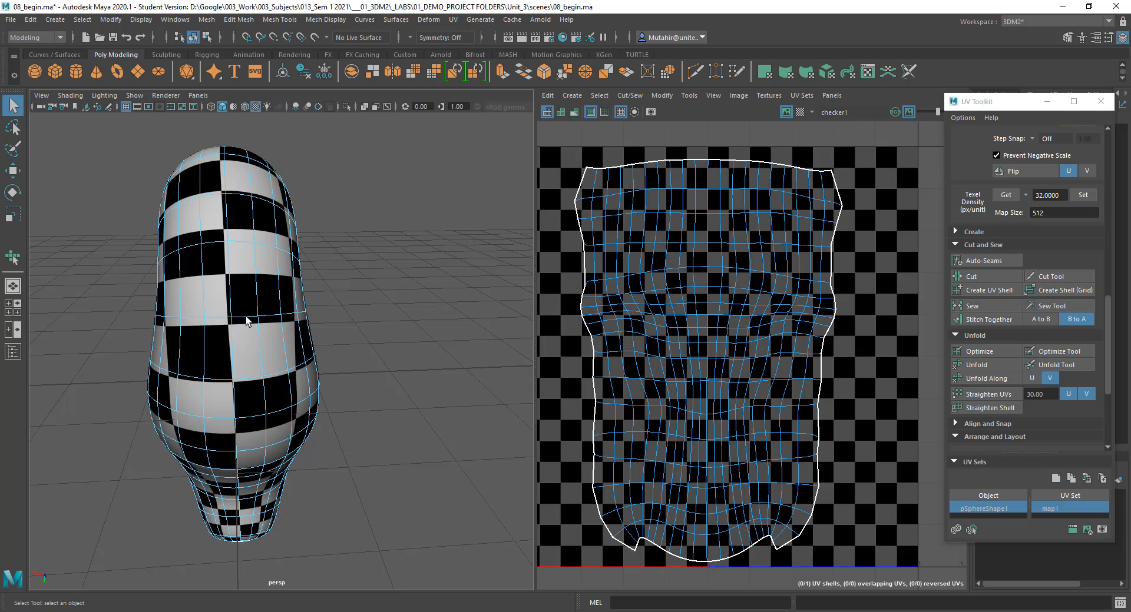
alt+drag(246, 321, 234, 260)
click(230, 240)
key(1)
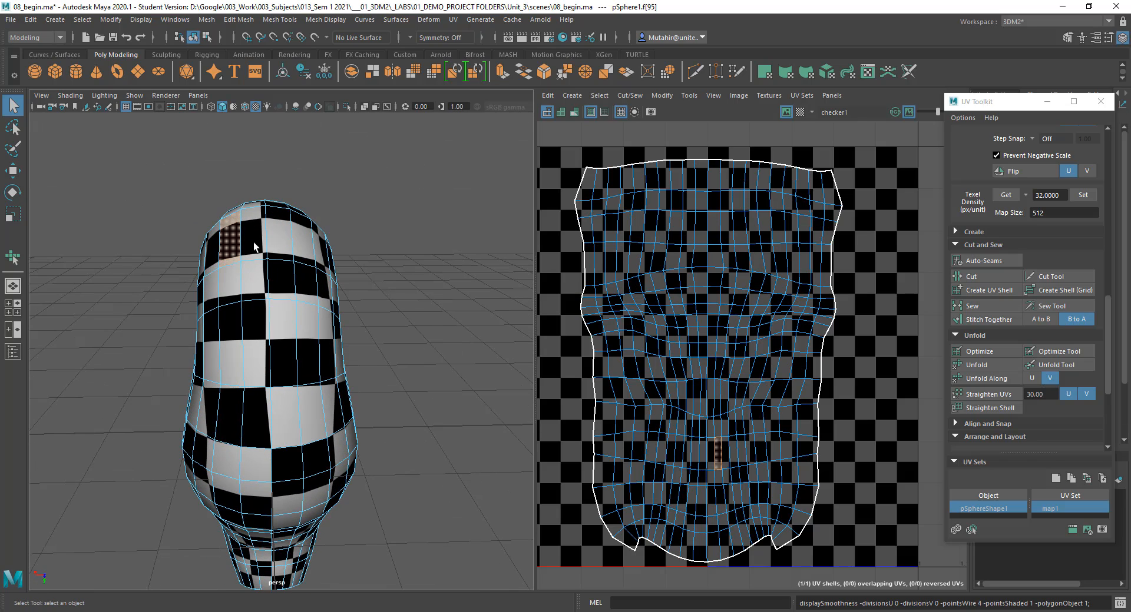
shift+click(254, 242)
shift+click(280, 232)
shift+click(301, 234)
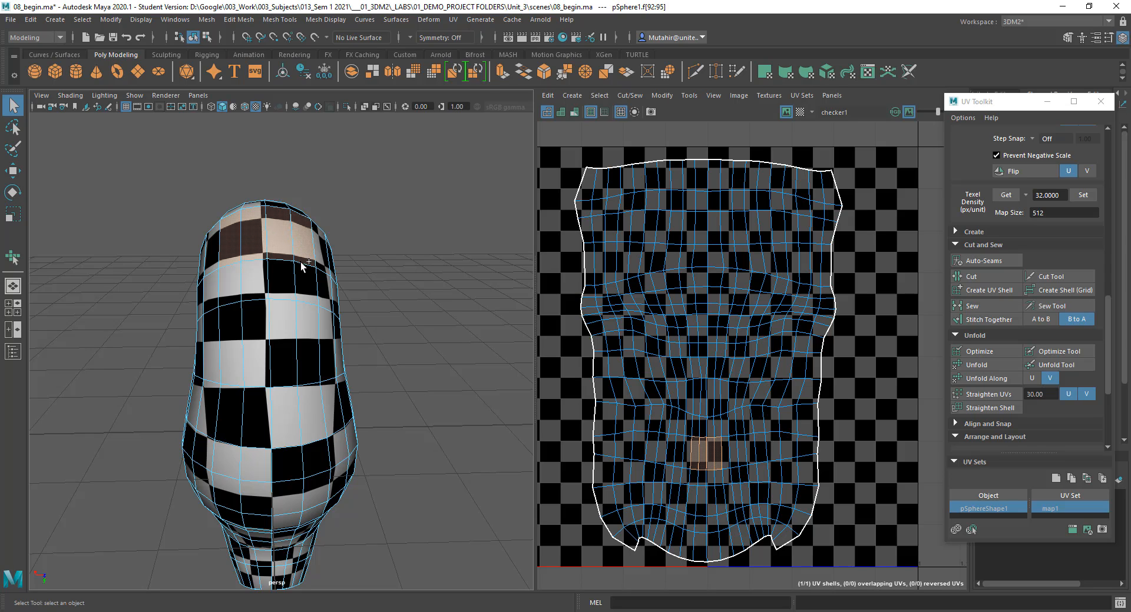
Step: Add a matching row of four faces across the bulge just above the neck to the selection
alt+drag(501, 384, 277, 318)
shift+click(246, 387)
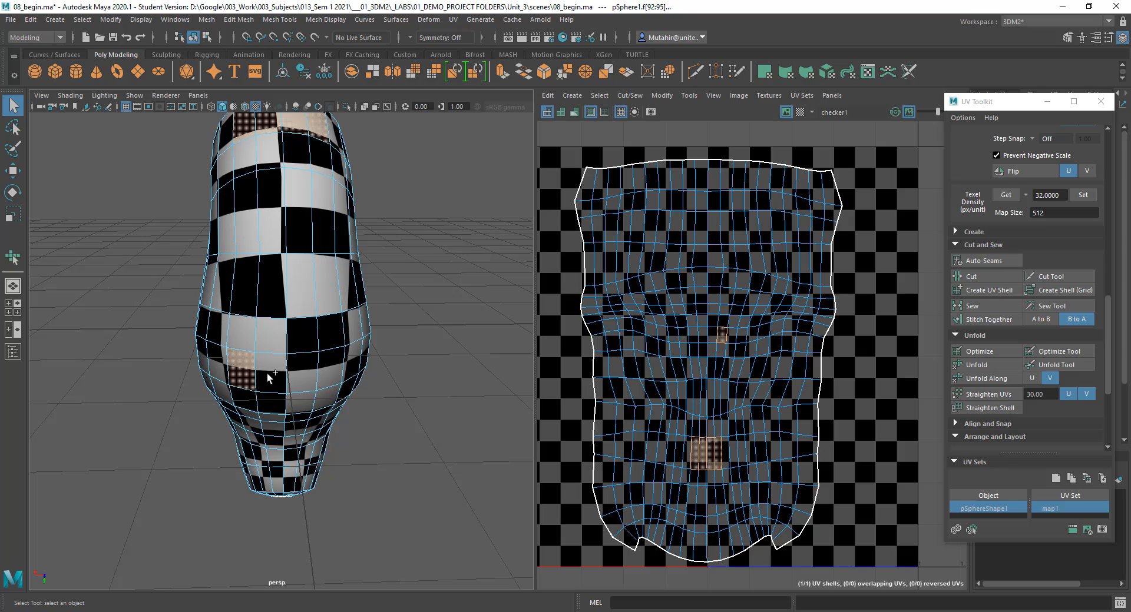
shift+click(271, 377)
shift+click(304, 374)
shift+click(333, 368)
alt+drag(346, 309, 370, 323)
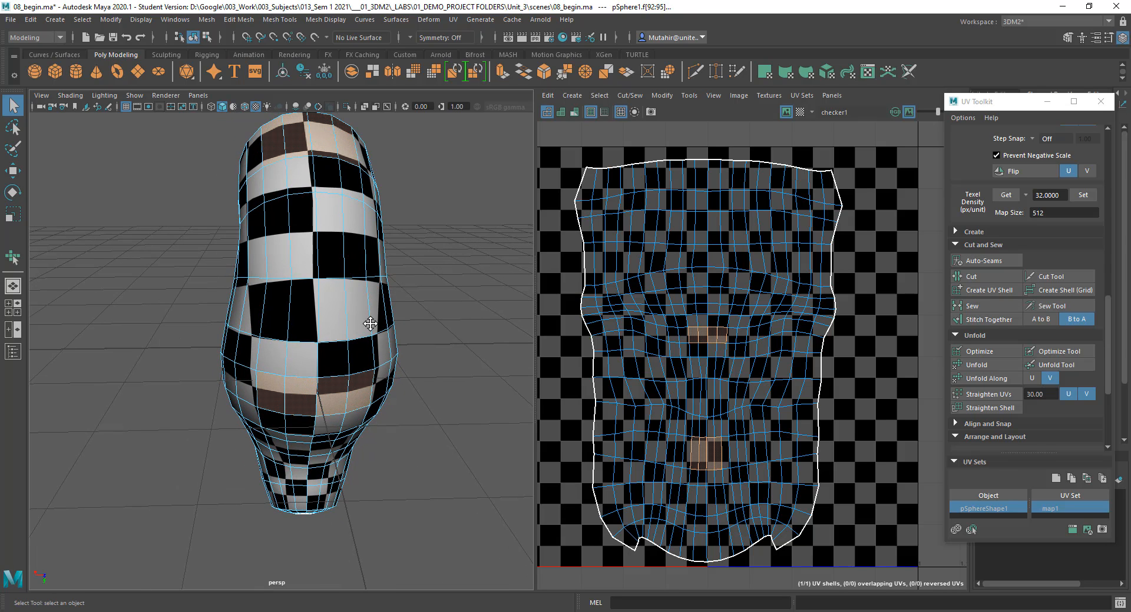
Step: Add the four columns of faces between the two selected rows to form one continuous block
shift+click(277, 197)
shift+double_click(272, 352)
shift+click(347, 177)
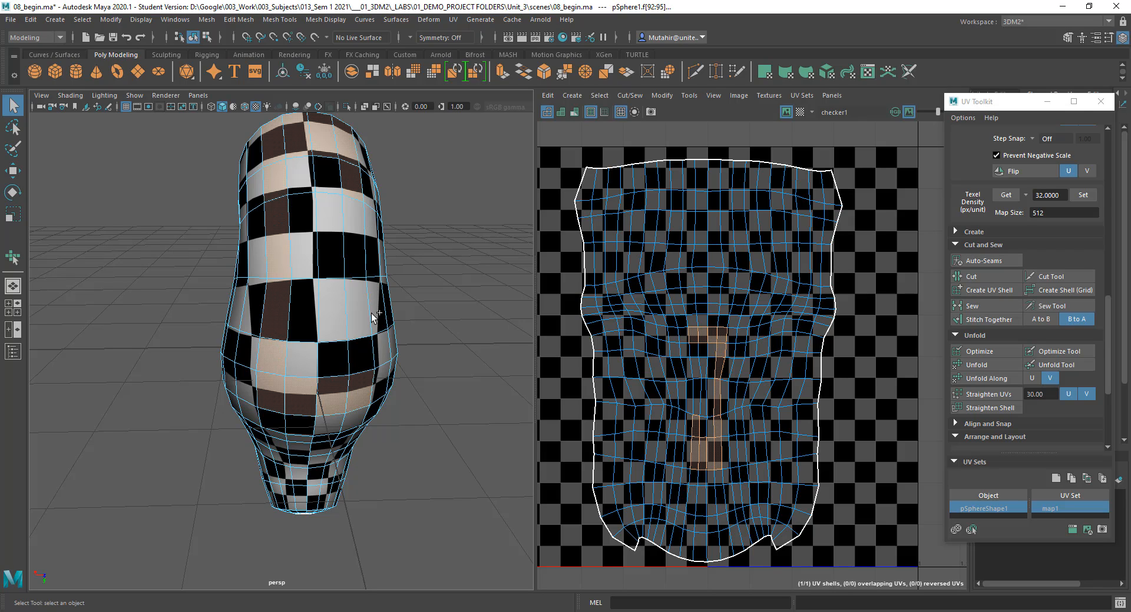
shift+double_click(364, 357)
shift+click(329, 347)
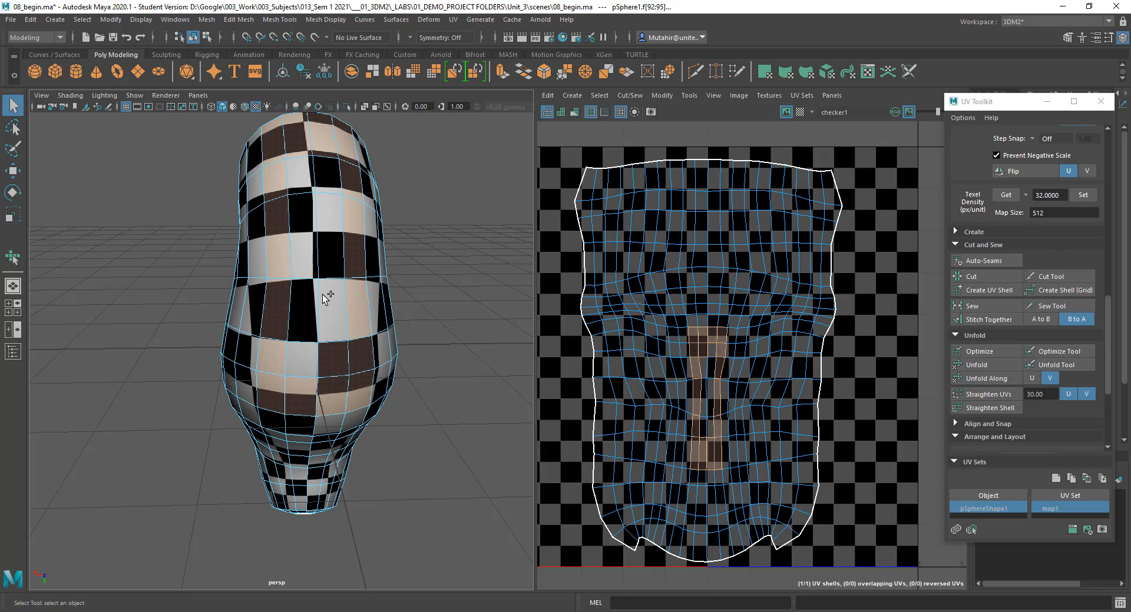
shift+double_click(330, 177)
shift+click(308, 174)
shift+double_click(303, 357)
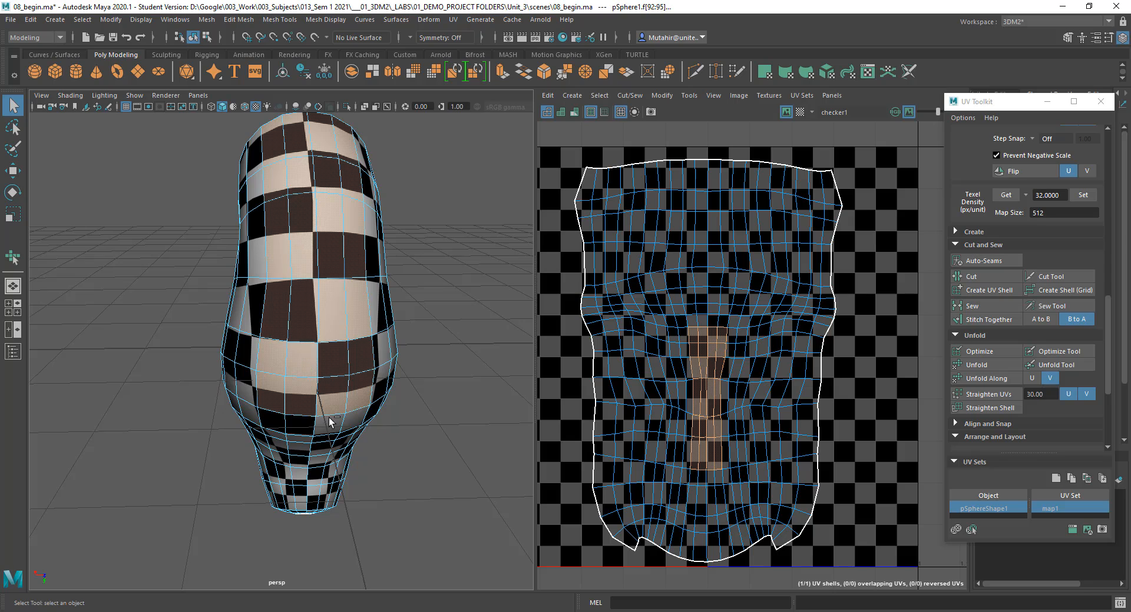
Step: Convert the selected face block to UVs and grow the selection outward
scroll(330, 418, down, 3)
mouse_move(329, 418)
alt+mouse_down()
mouse_move(341, 380)
mouse_move(321, 383)
mouse_move(332, 398)
alt+mouse_up()
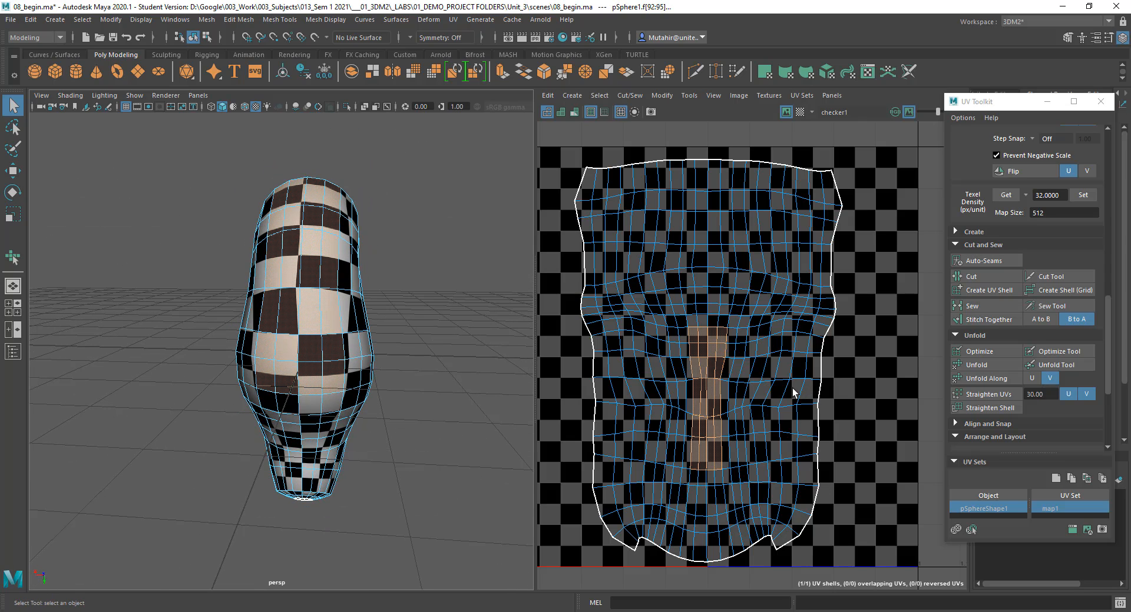
right_drag(714, 356, 817, 357)
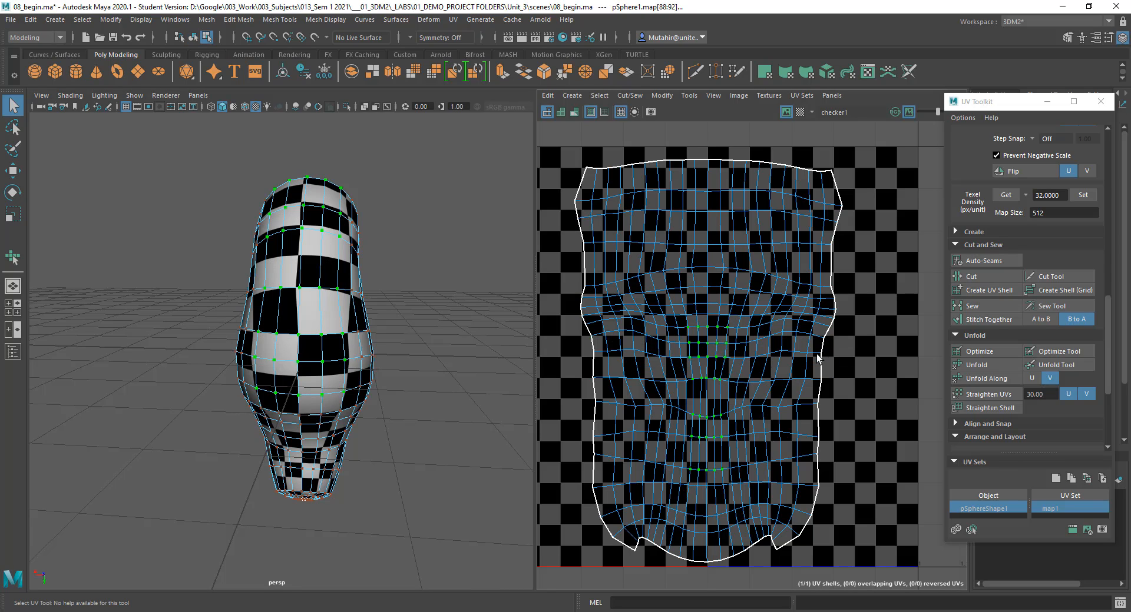
key(shift+period)
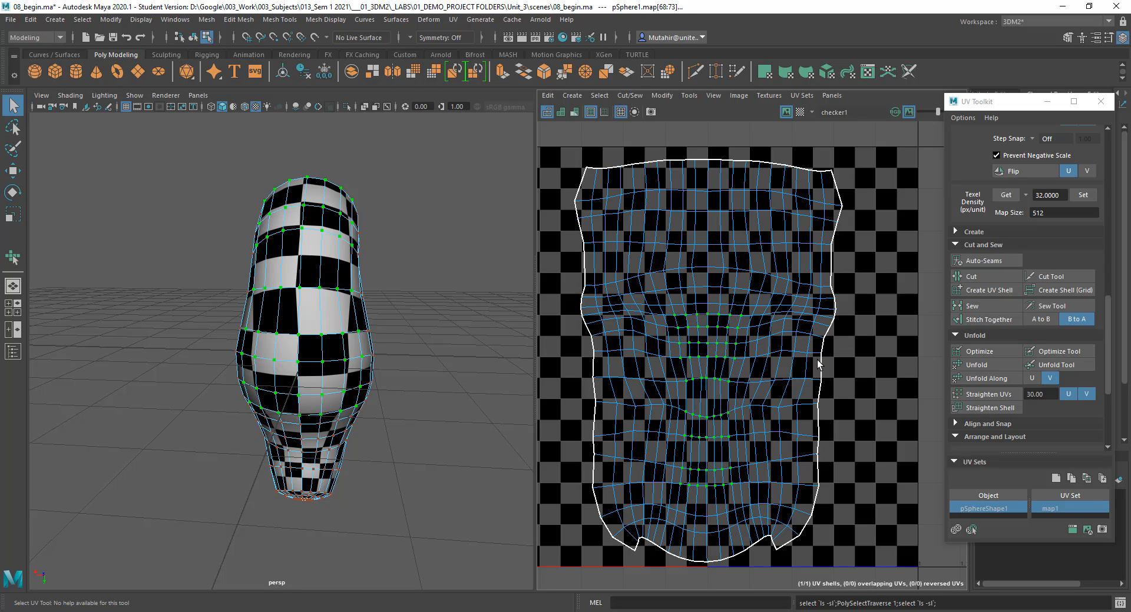
click(684, 95)
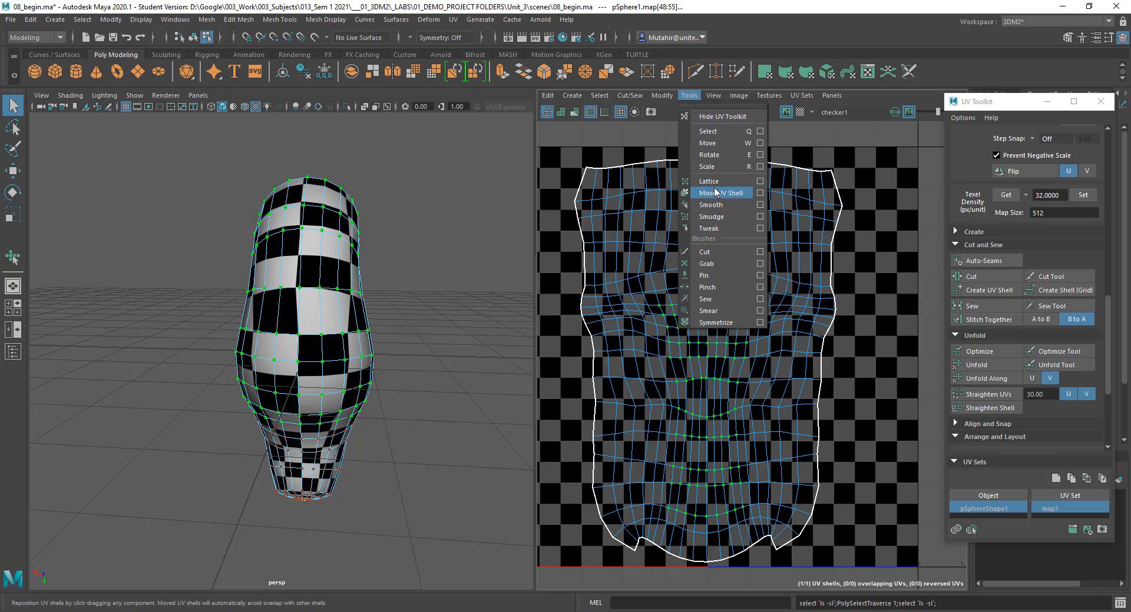
click(689, 94)
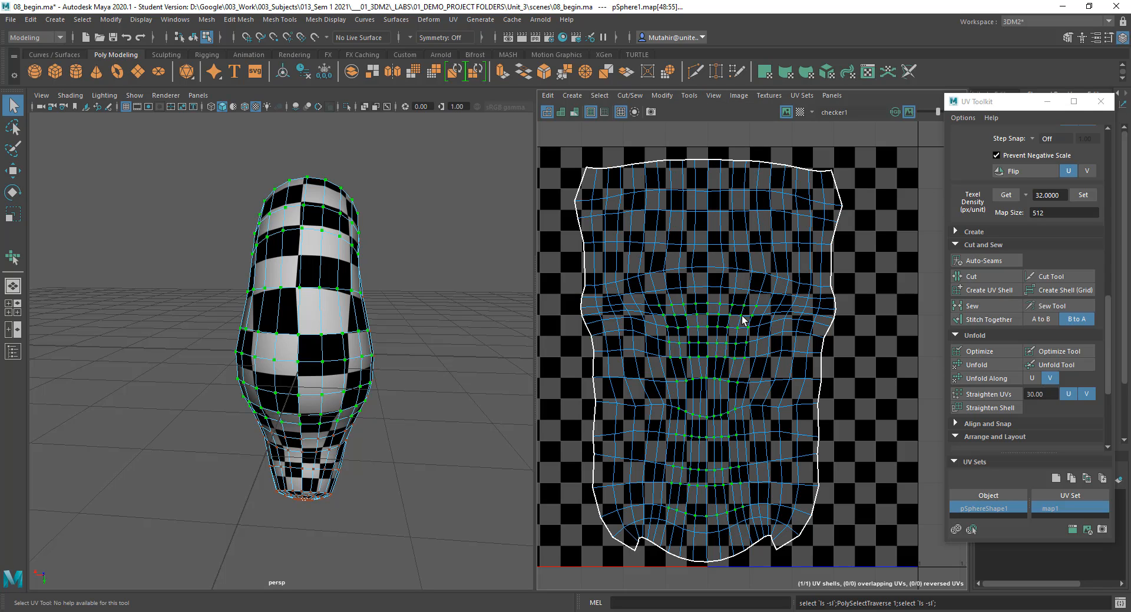
Step: Look up the Grow and Shrink commands for changing the extent of a component selection
click(32, 20)
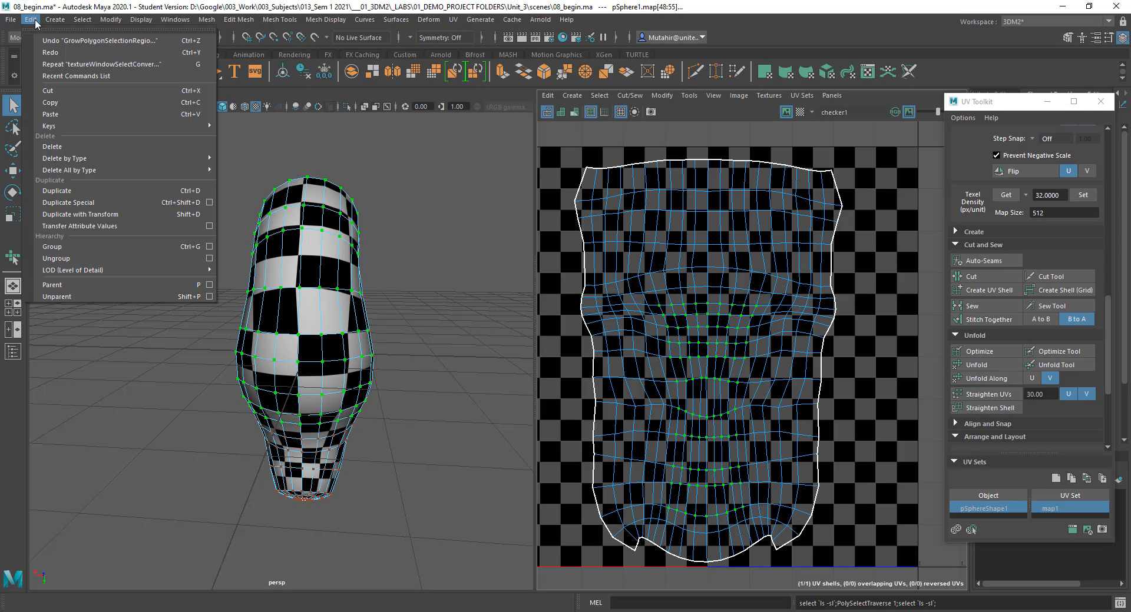
mouse_move(82, 19)
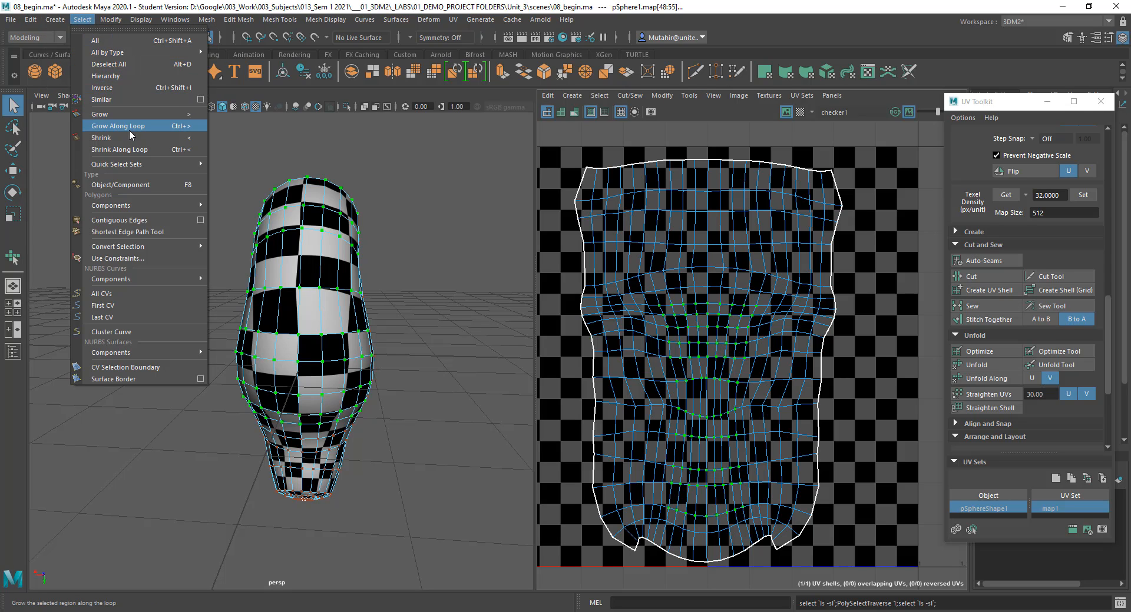
click(195, 143)
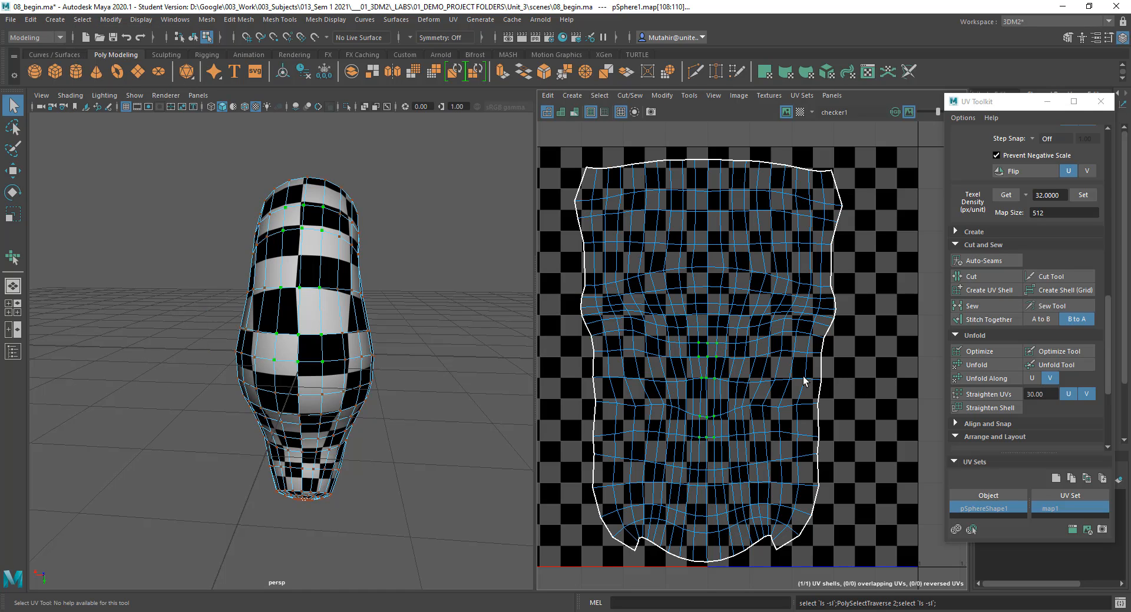
Step: Grow the UV selection around the central block and unfold it slightly with the Smooth tool
key(shift+period)
key(shift+period)
click(689, 96)
click(733, 200)
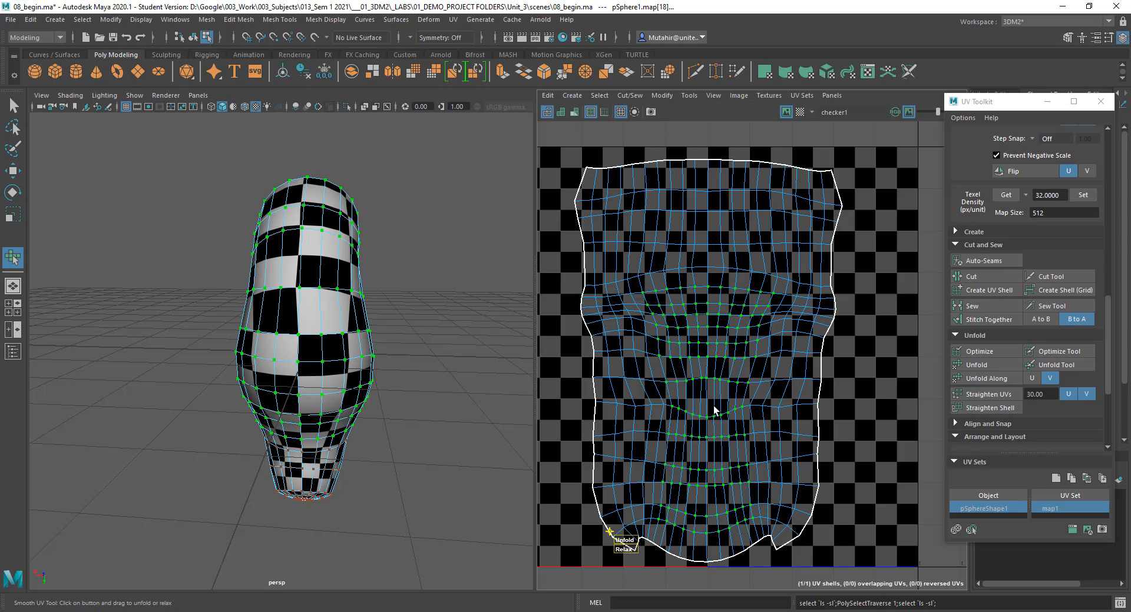
drag(636, 537, 644, 539)
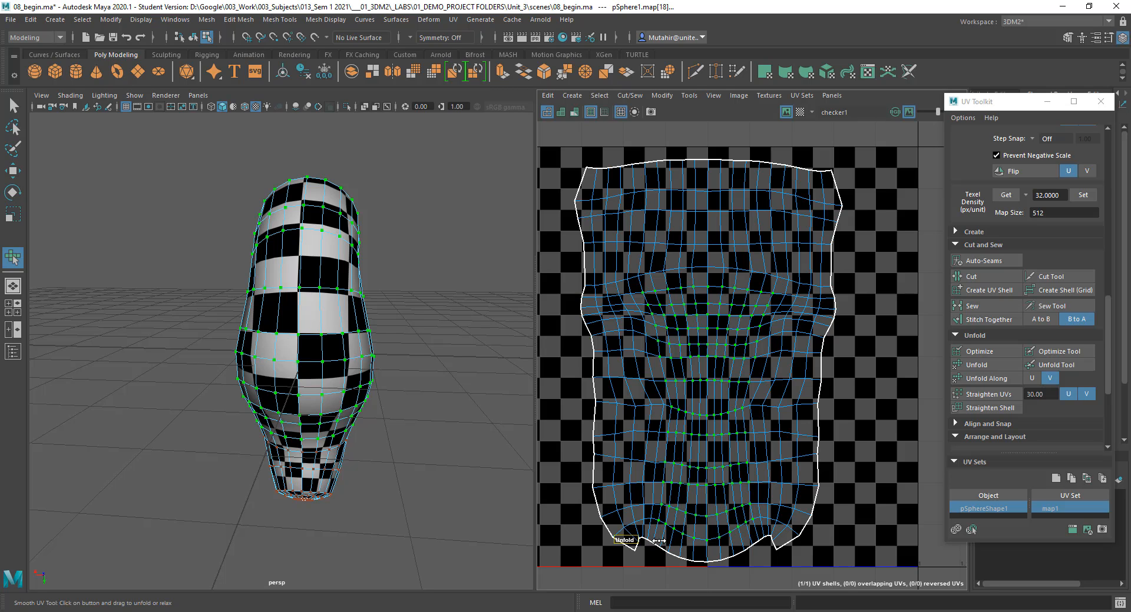
drag(661, 540, 662, 540)
Step: Return the mesh to object selection and examine the checker pattern around the body from several angles
alt+drag(415, 322, 422, 349)
click(396, 267)
alt+drag(343, 272, 339, 309)
right_drag(339, 310, 406, 252)
click(407, 252)
alt+drag(383, 349, 287, 380)
click(299, 351)
alt+drag(194, 407, 270, 427)
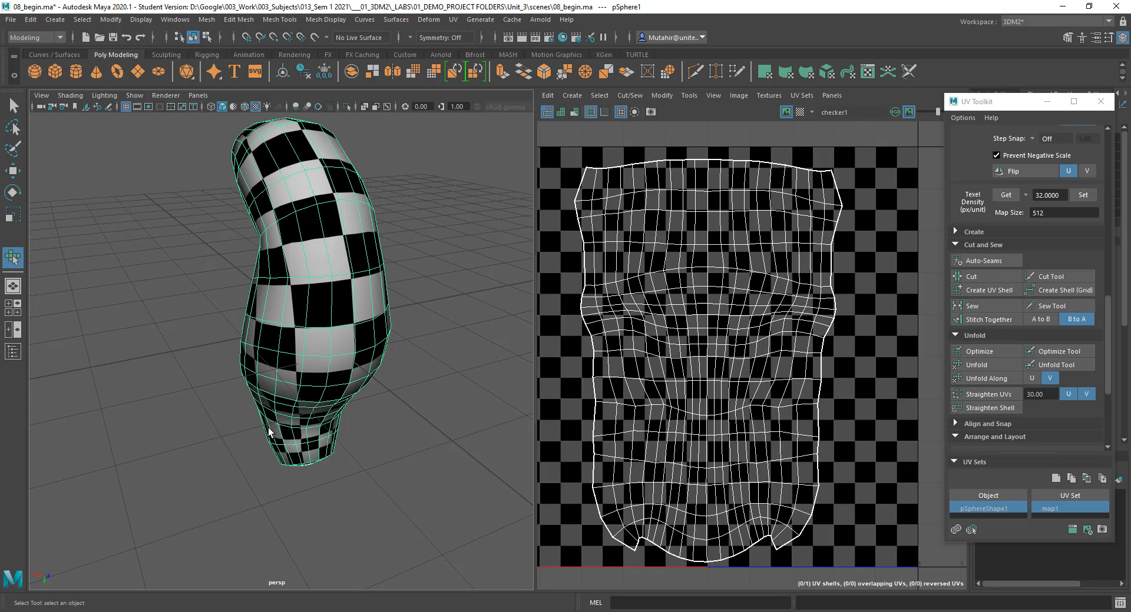
alt+drag(347, 323, 403, 329)
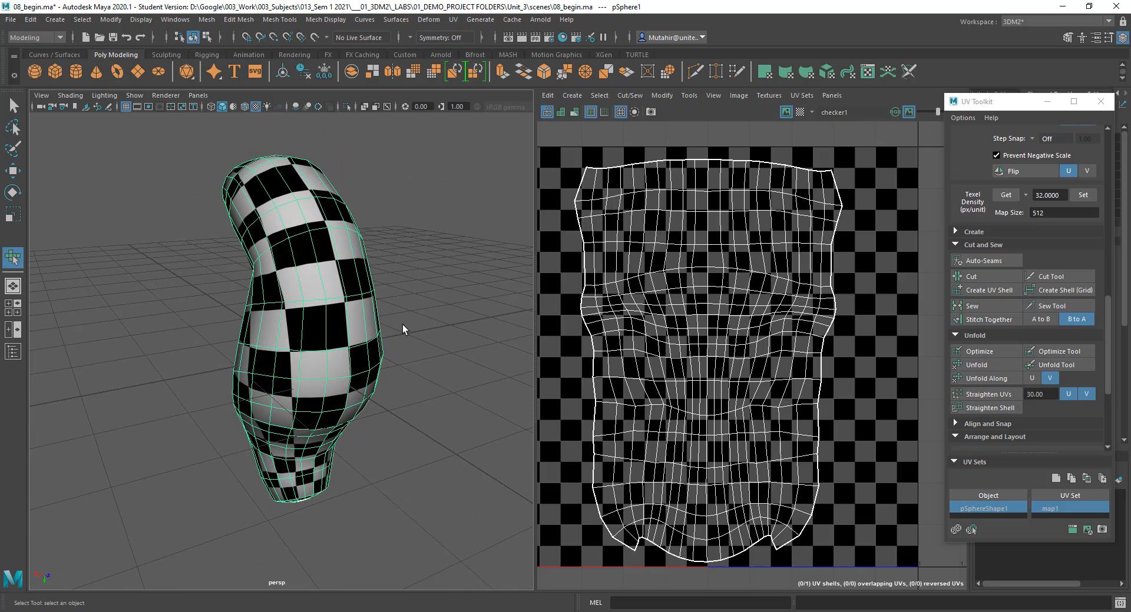